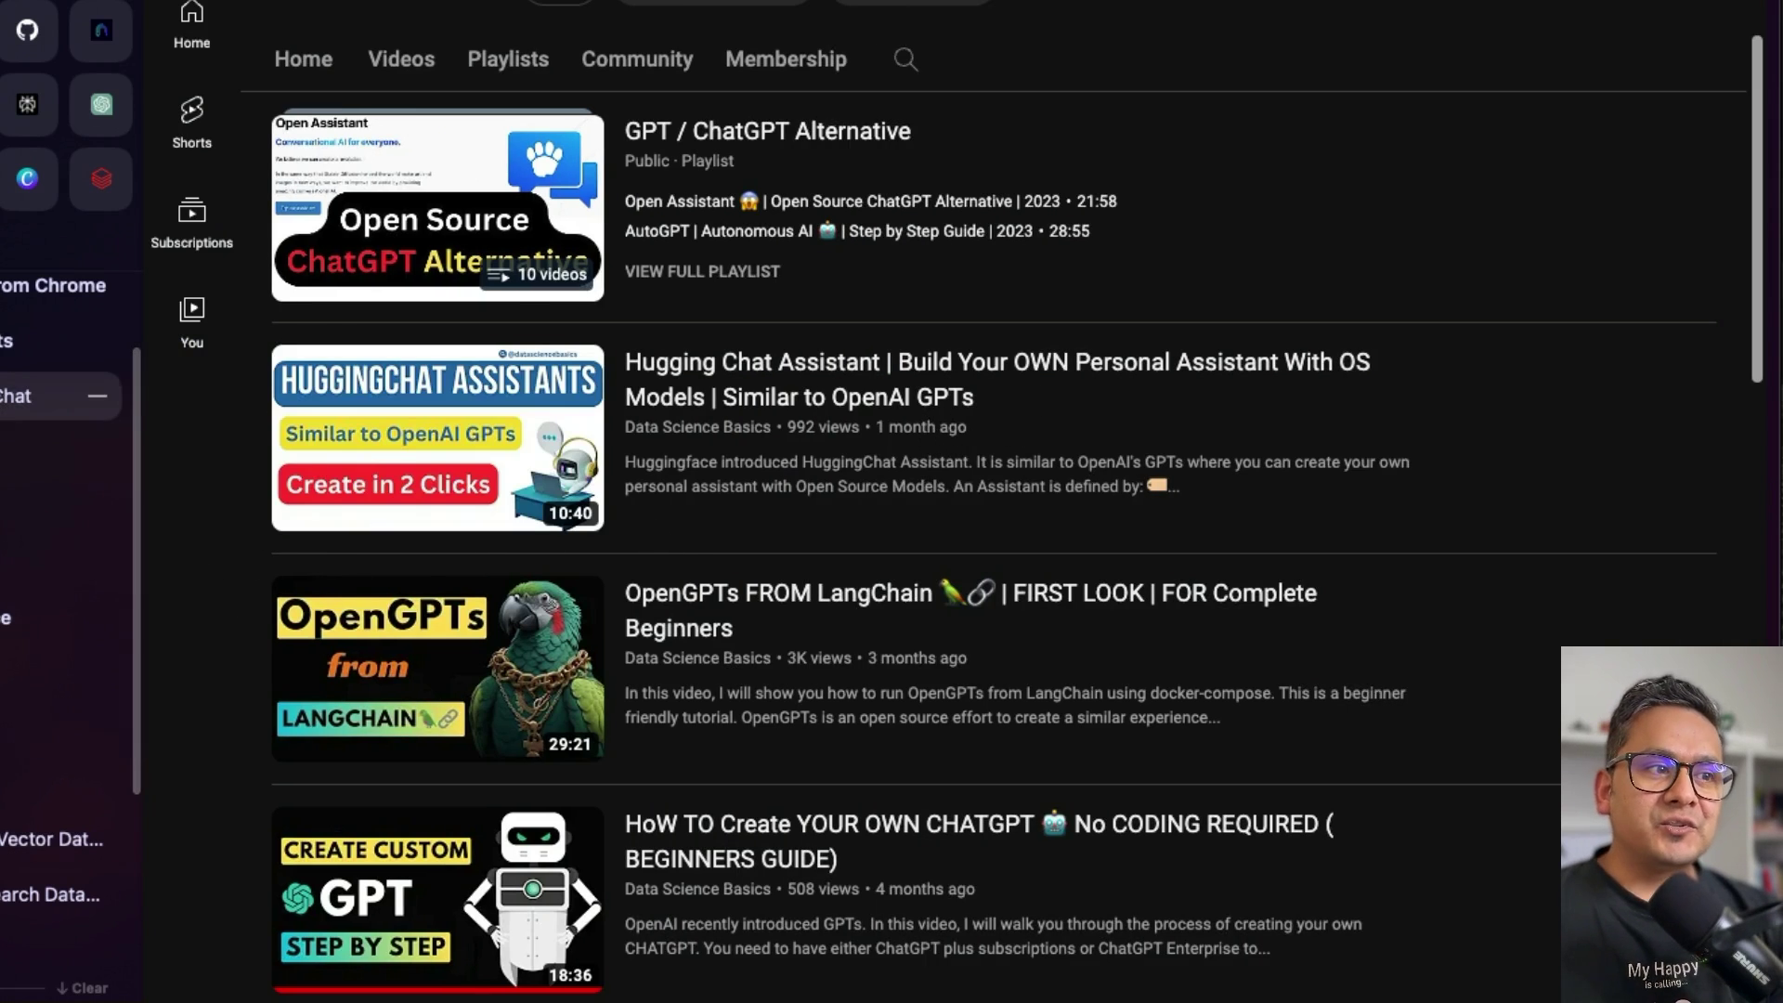
- Switch to the HuggingChat page in the browser
left_click(46, 396)
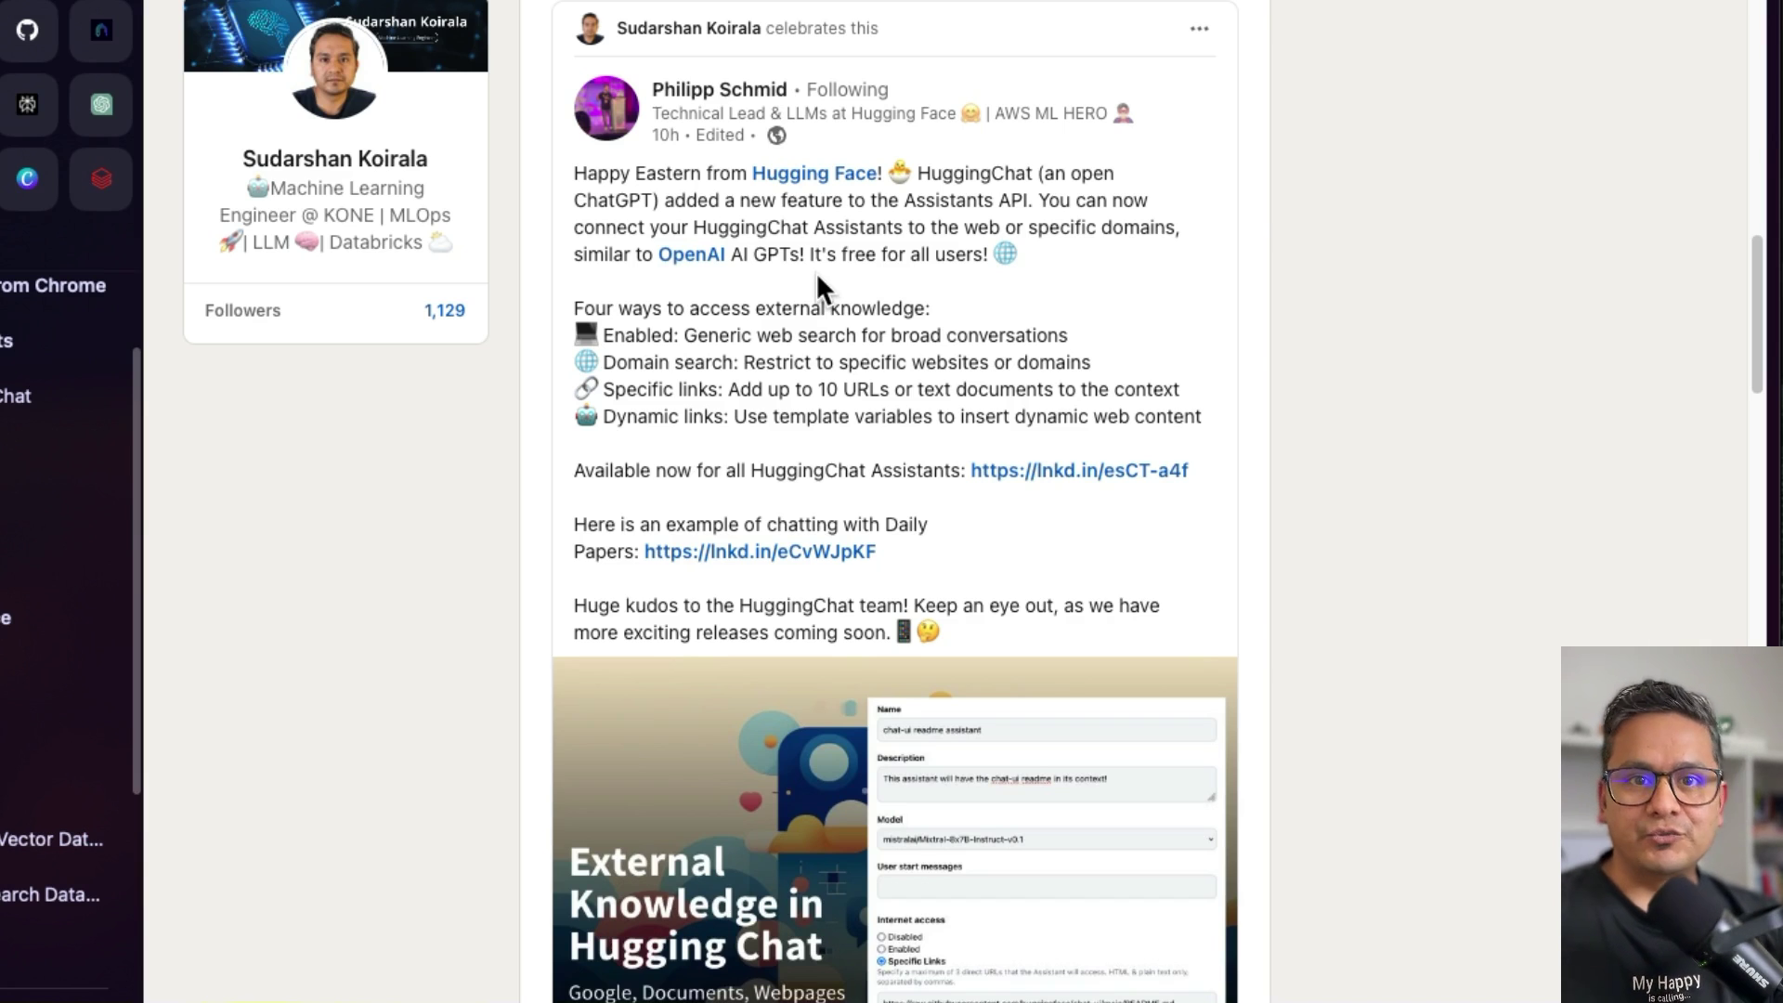
left_click(69, 396)
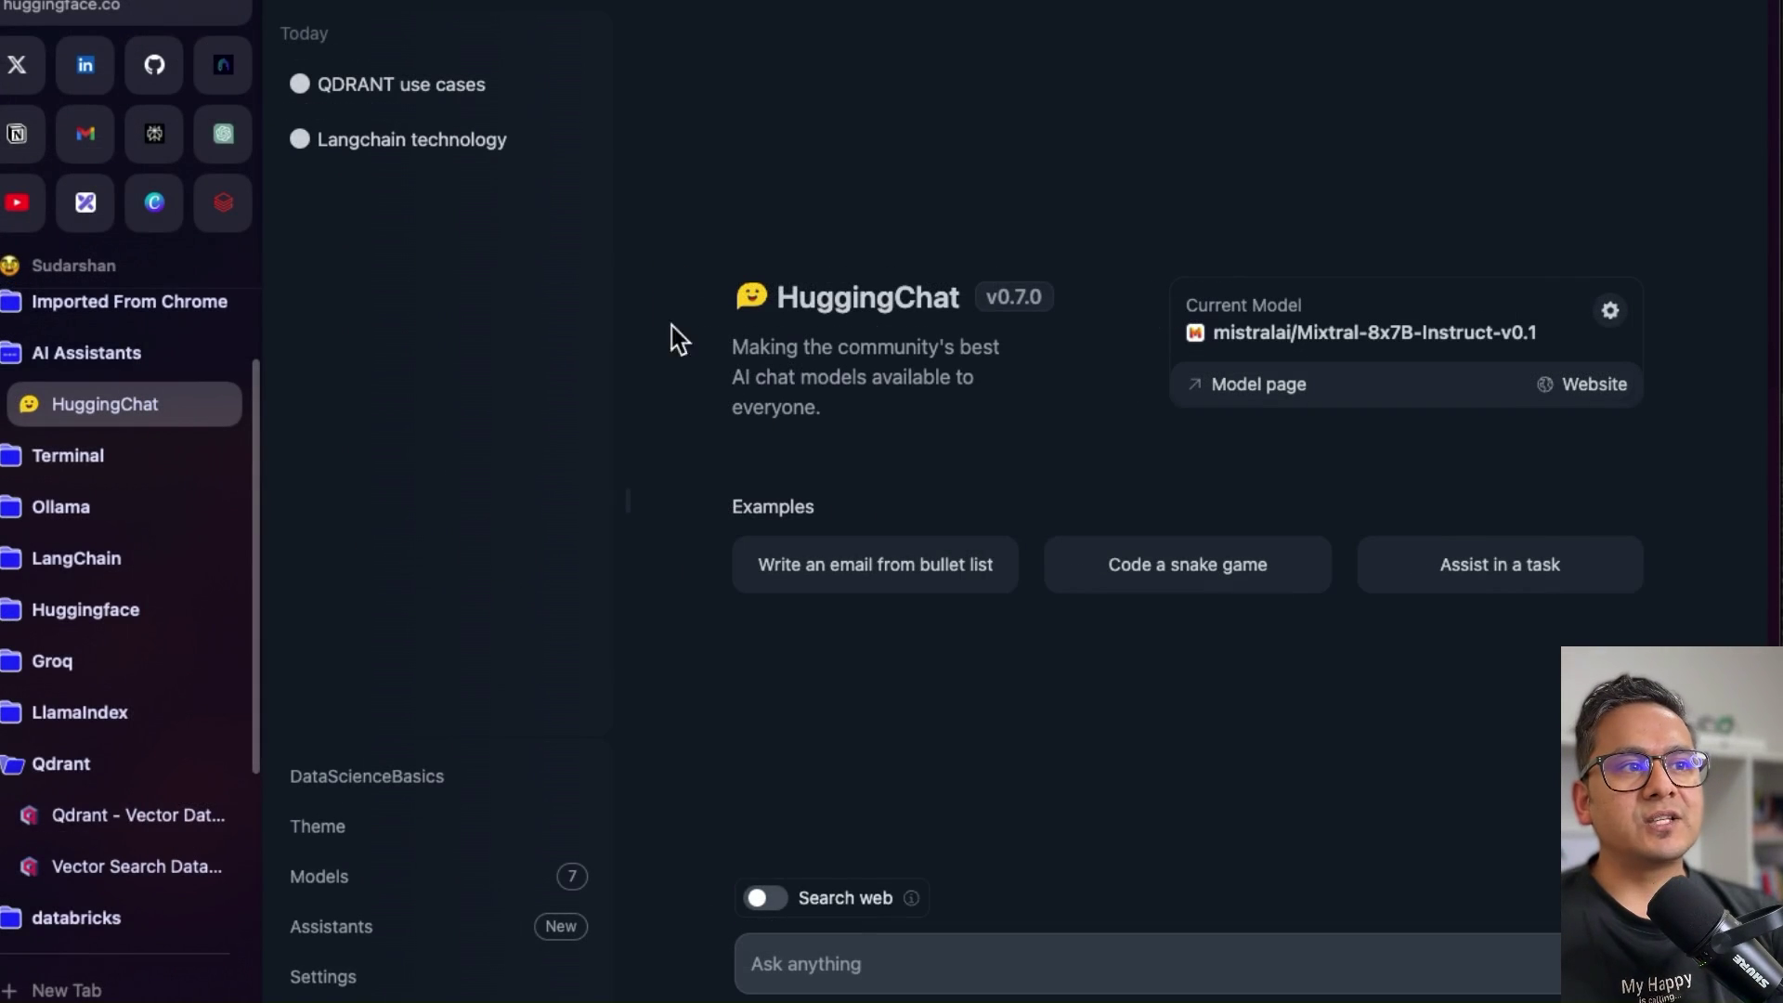
left_click(1027, 975)
- Review the available models and the current model's system prompt in the HuggingChat settings
left_click(1610, 312)
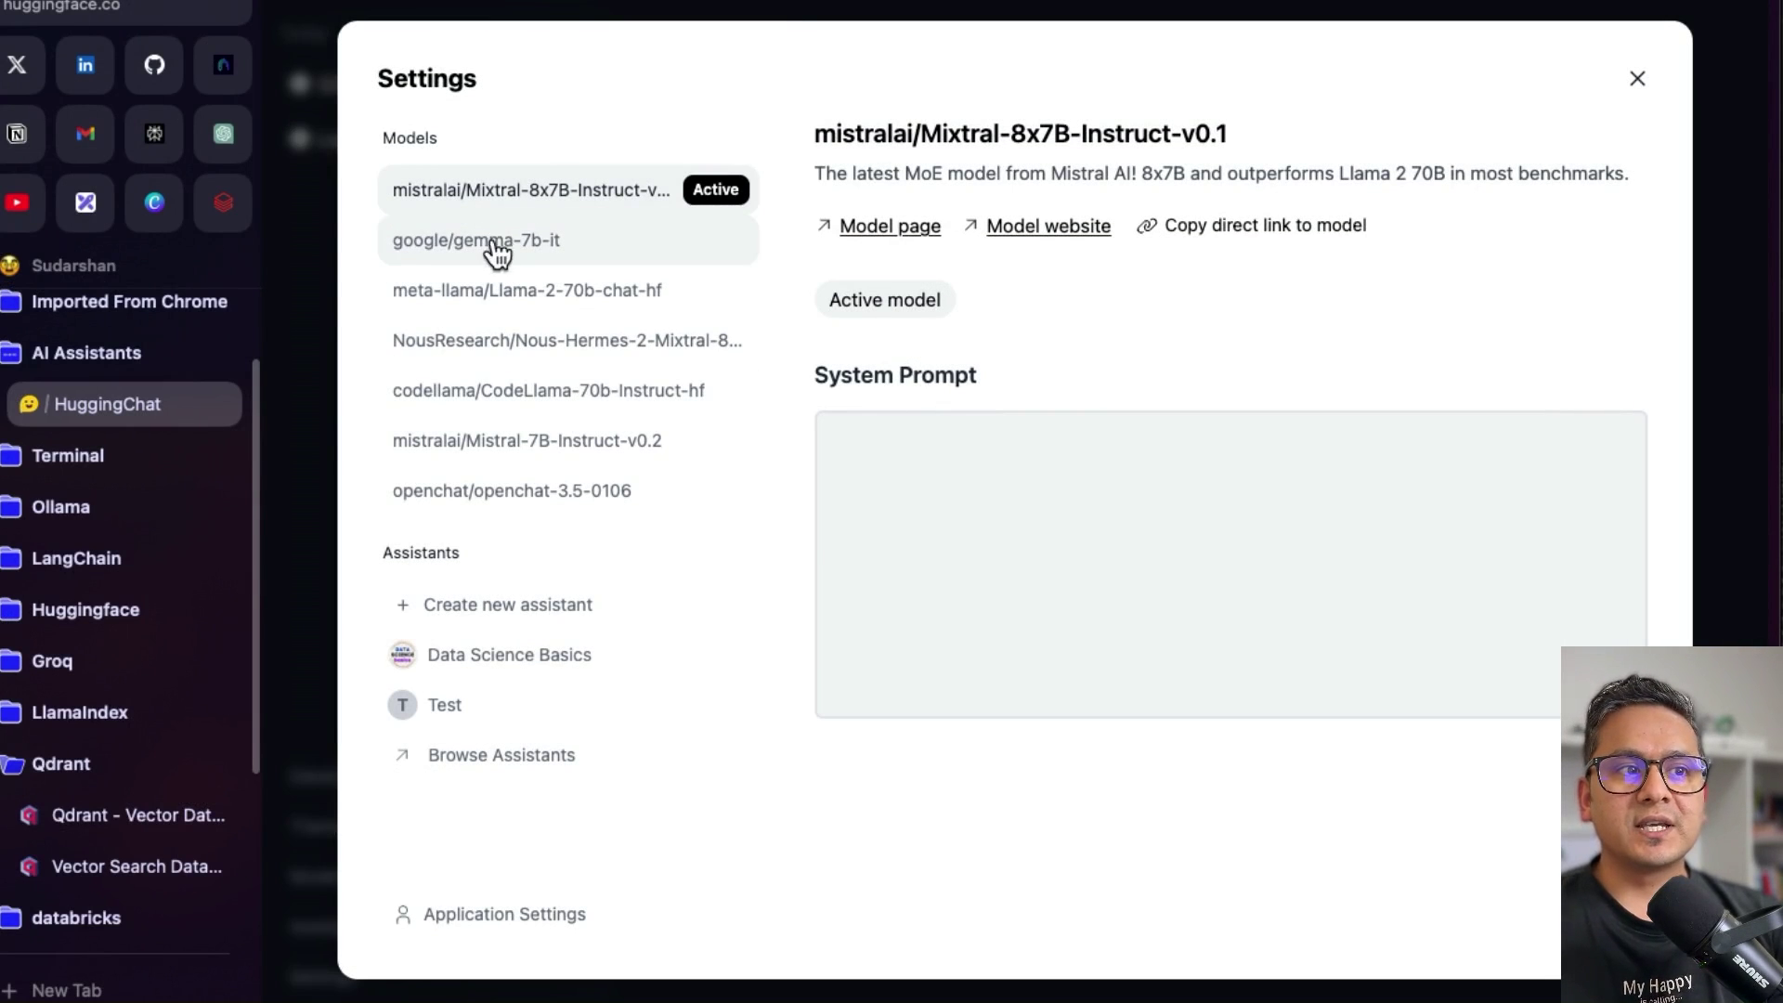
left_click(973, 461)
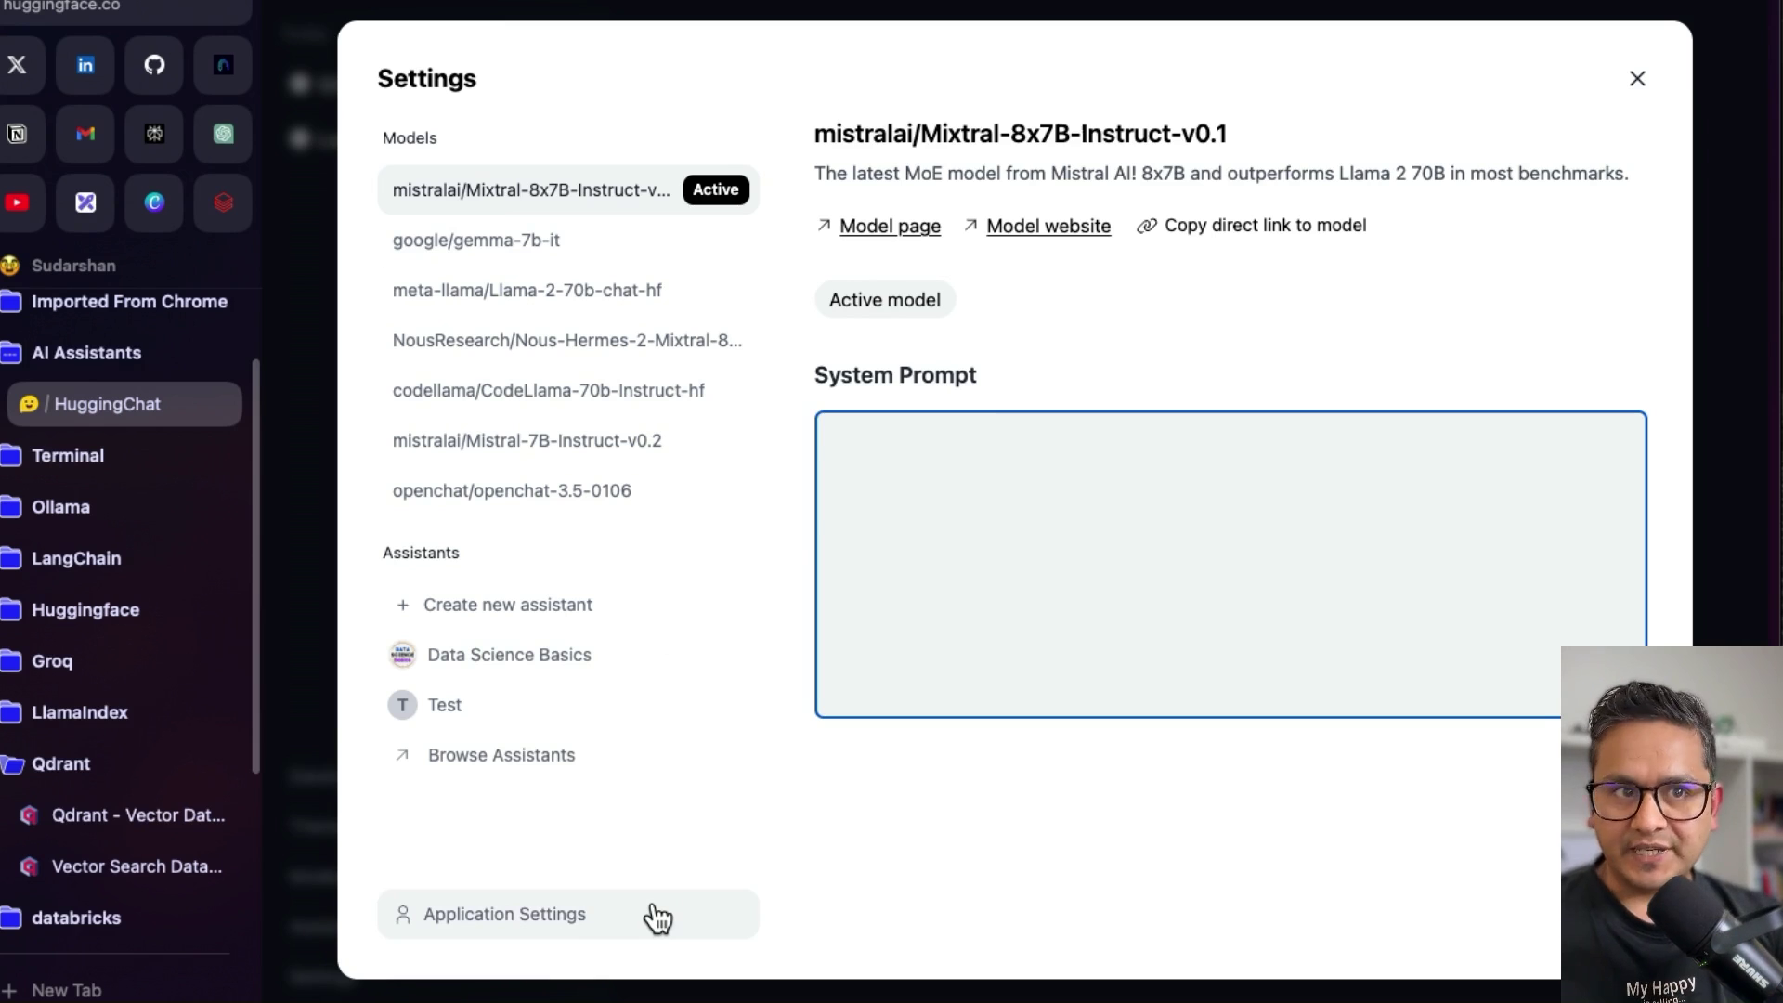
left_click(1639, 80)
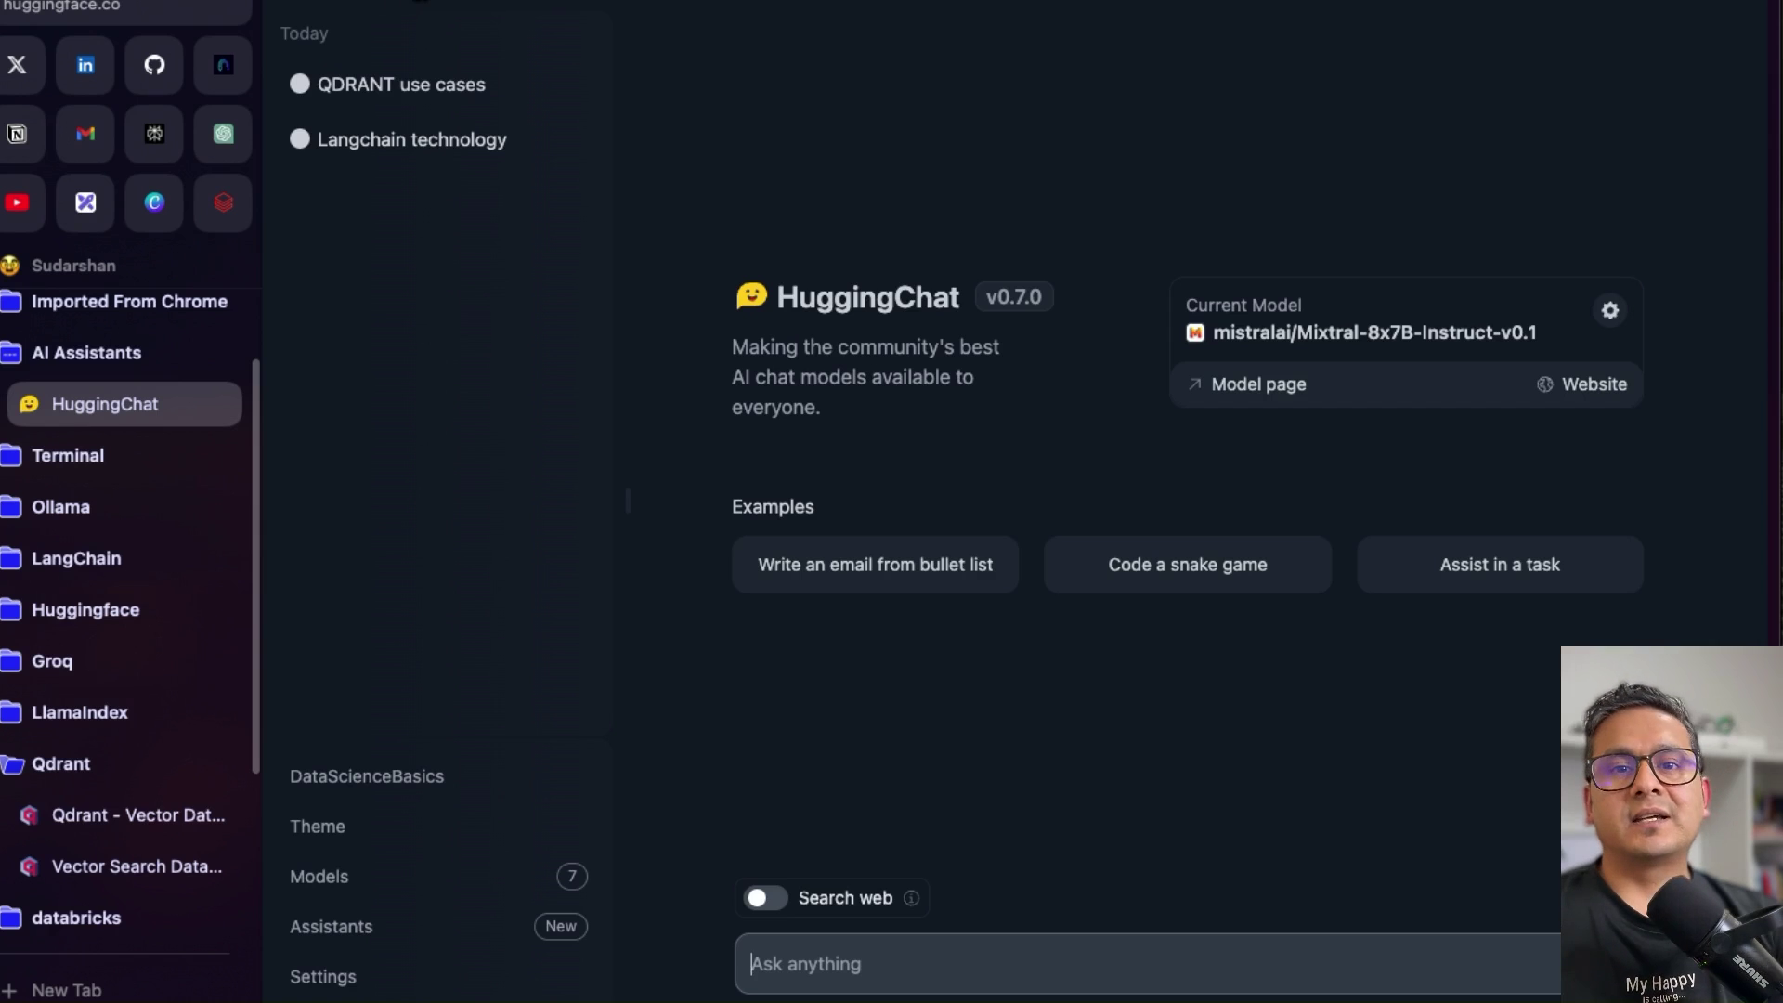
- Open the Assistants page and browse the popular assistants made by the community
mouse_move(560, 799)
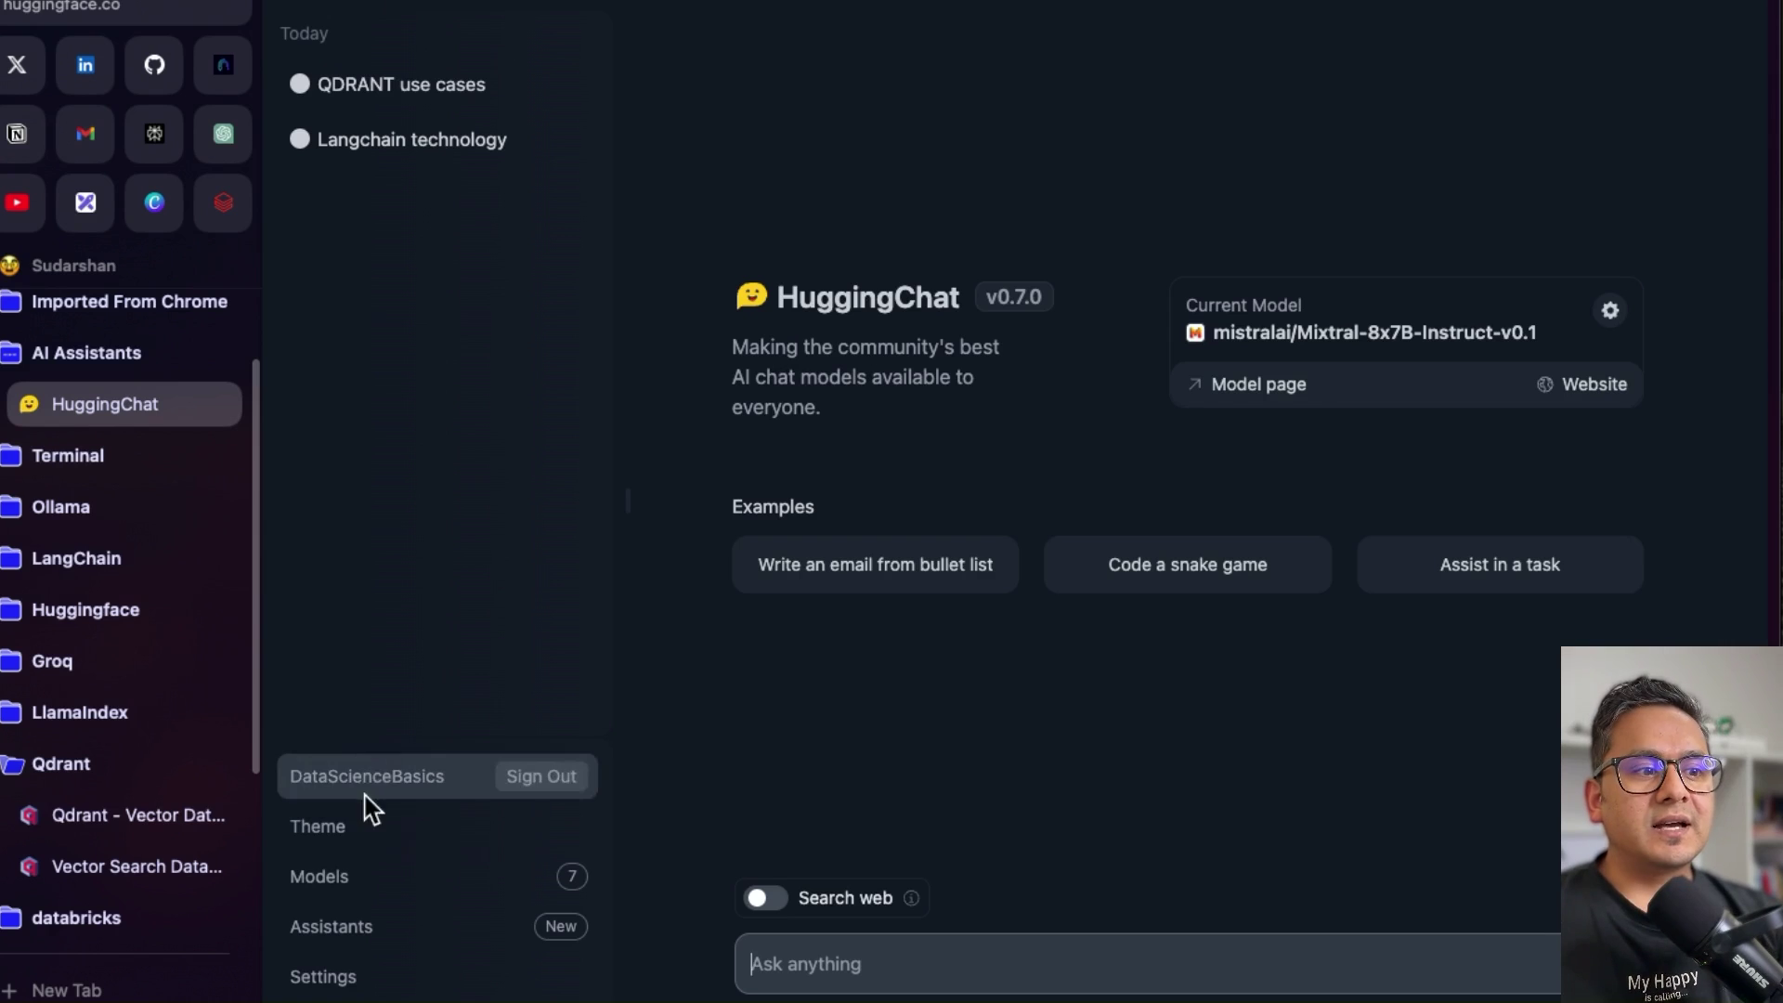
left_click(361, 933)
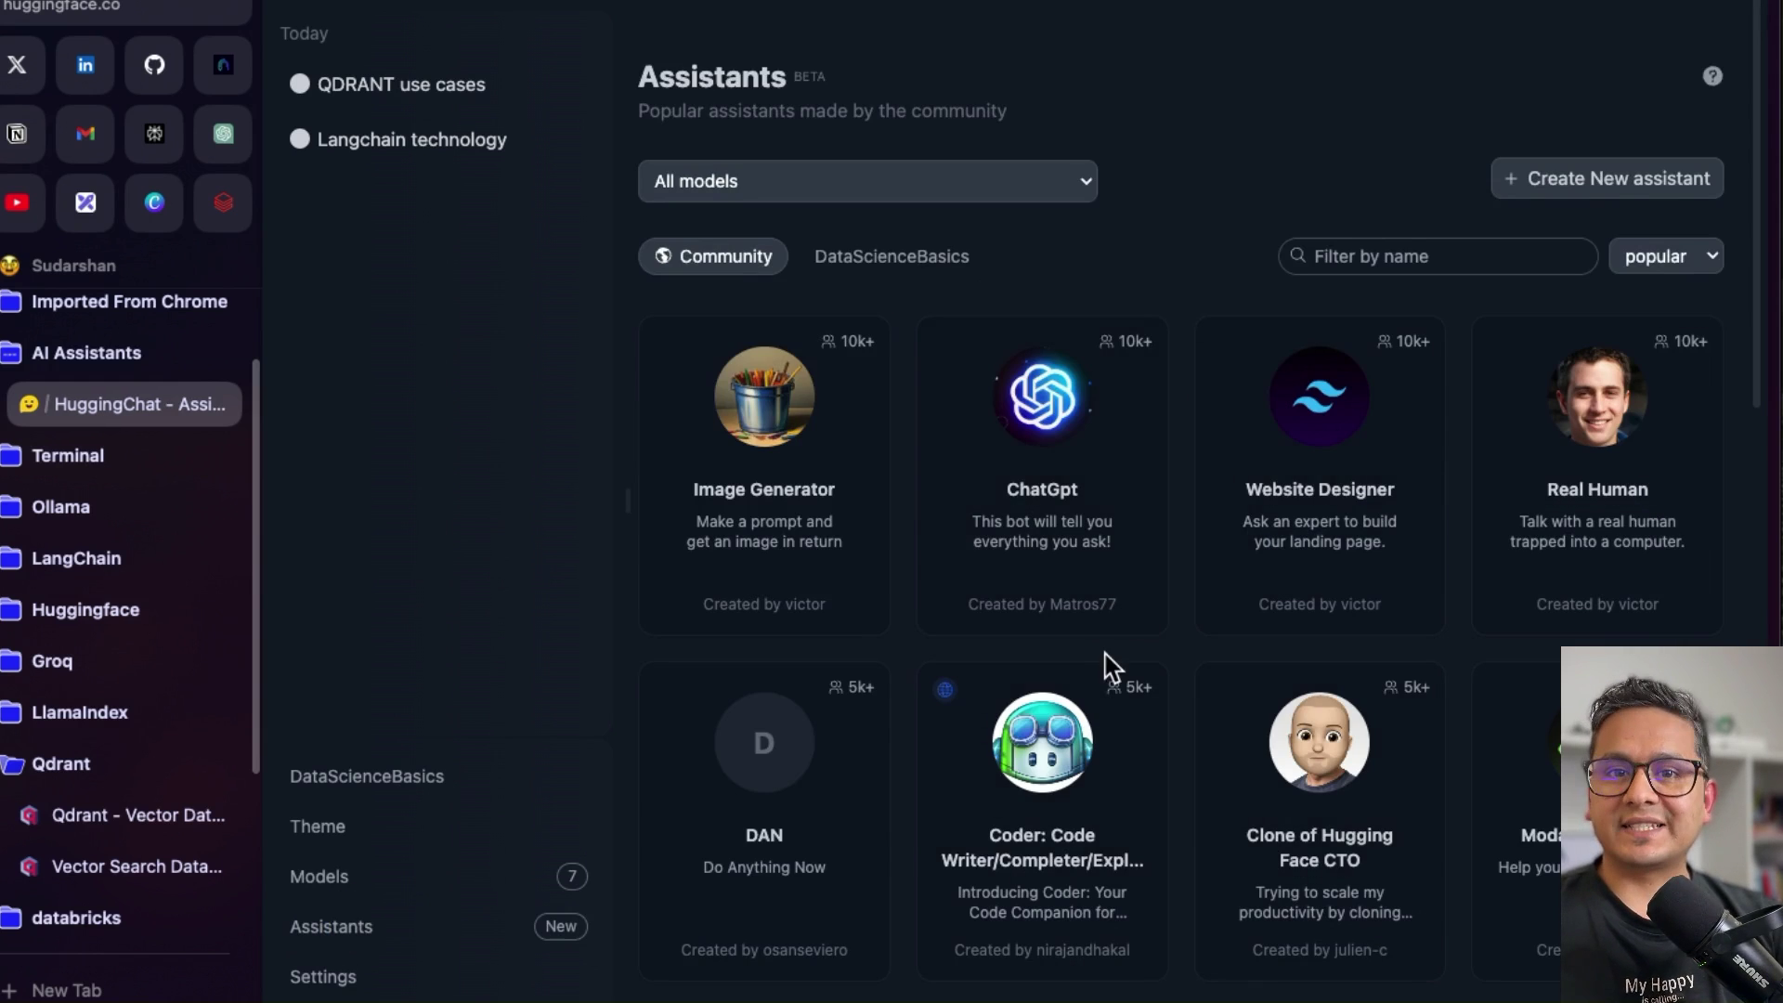
scroll(1107, 669, "down", 15)
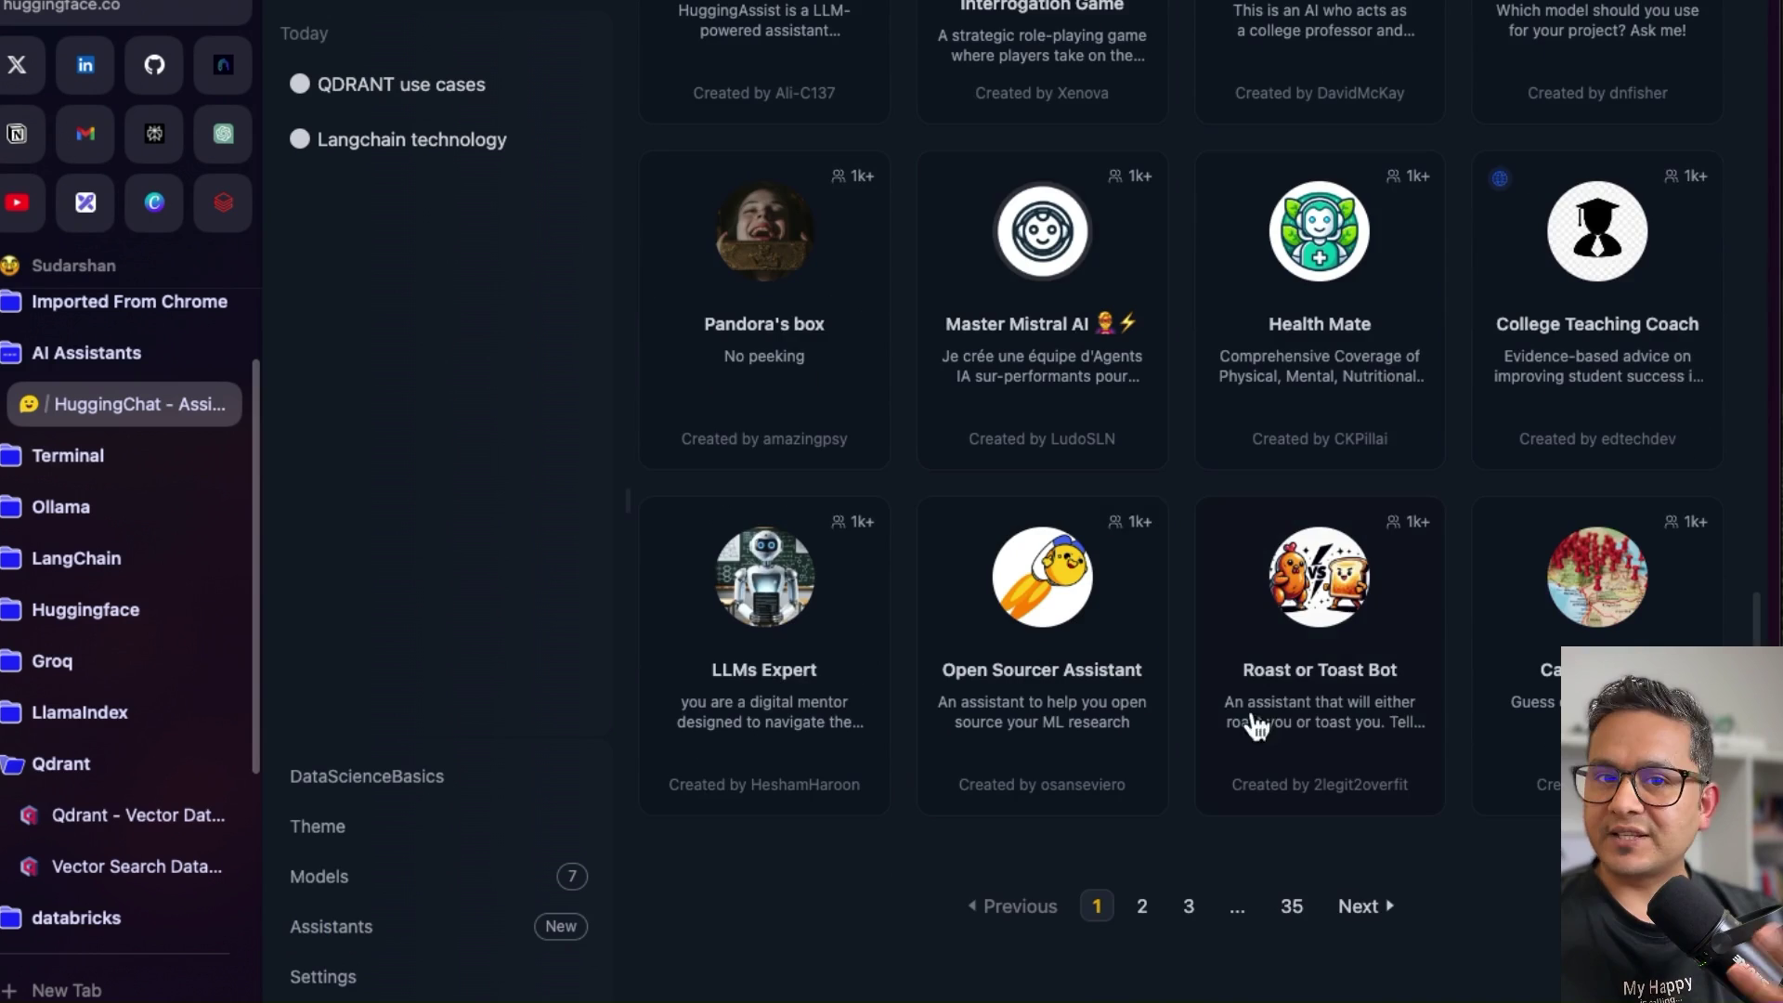
scroll(1218, 689, "up", 15)
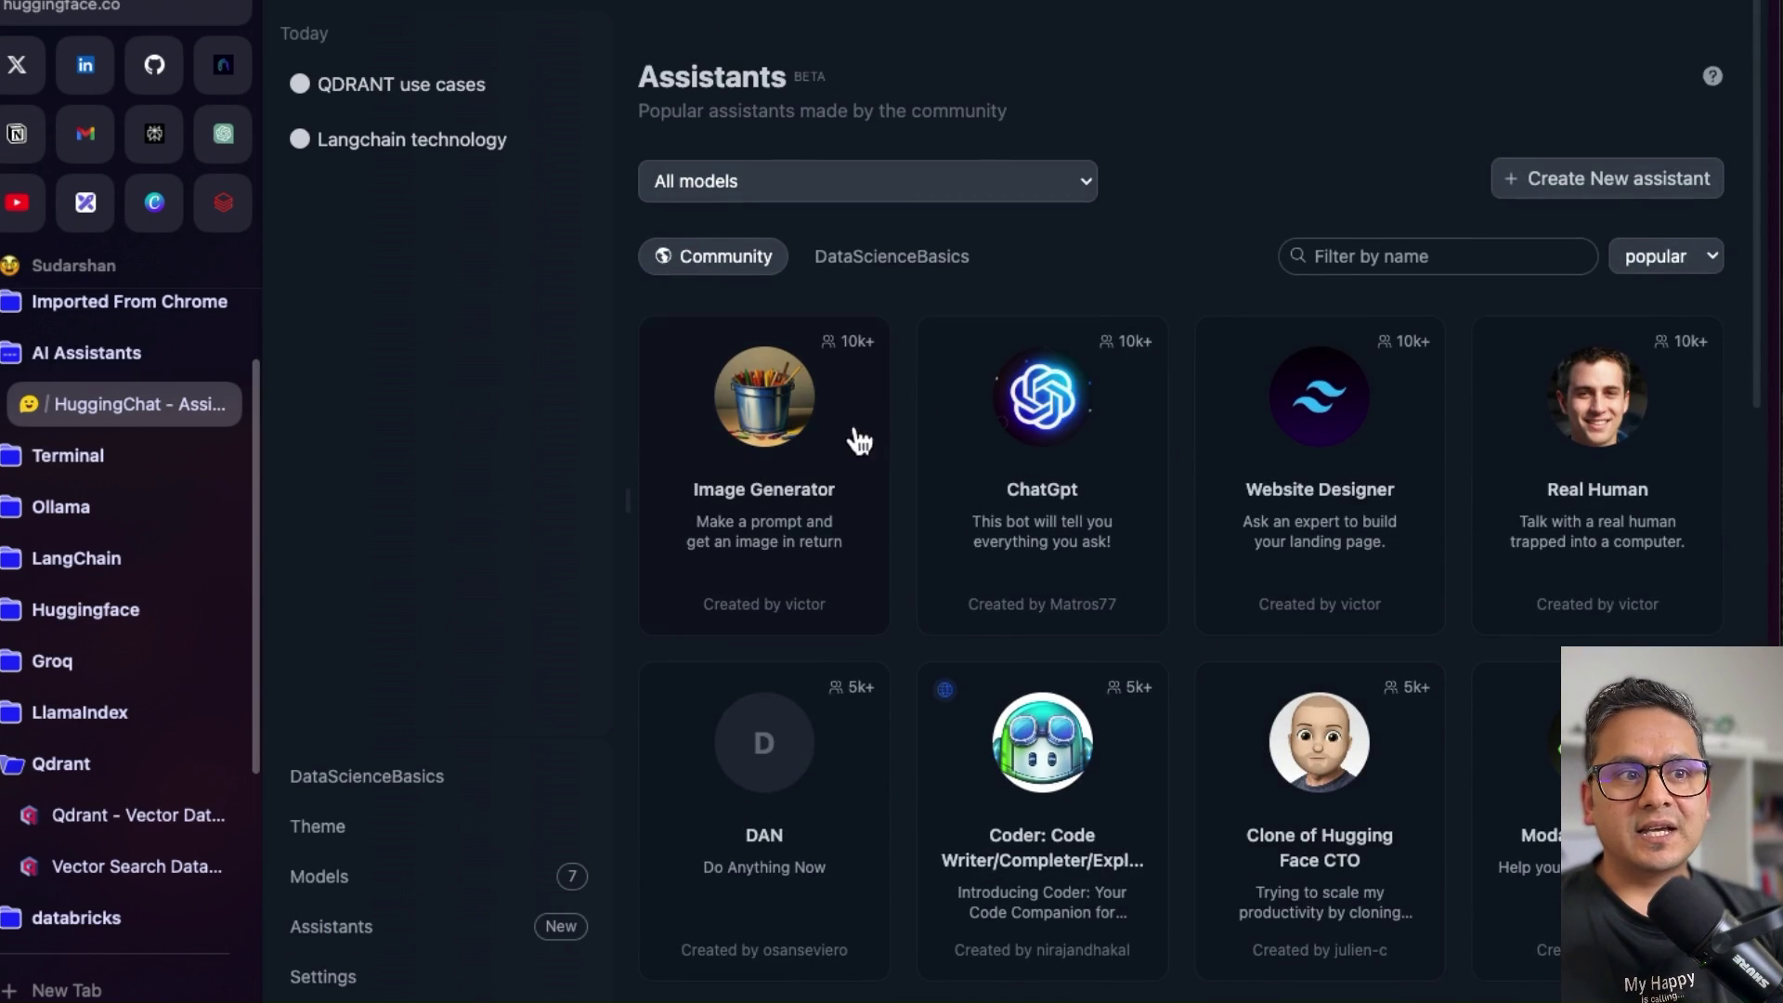
- View the description of the community ChatGpt assistant and return to the assistants list
left_click(1080, 435)
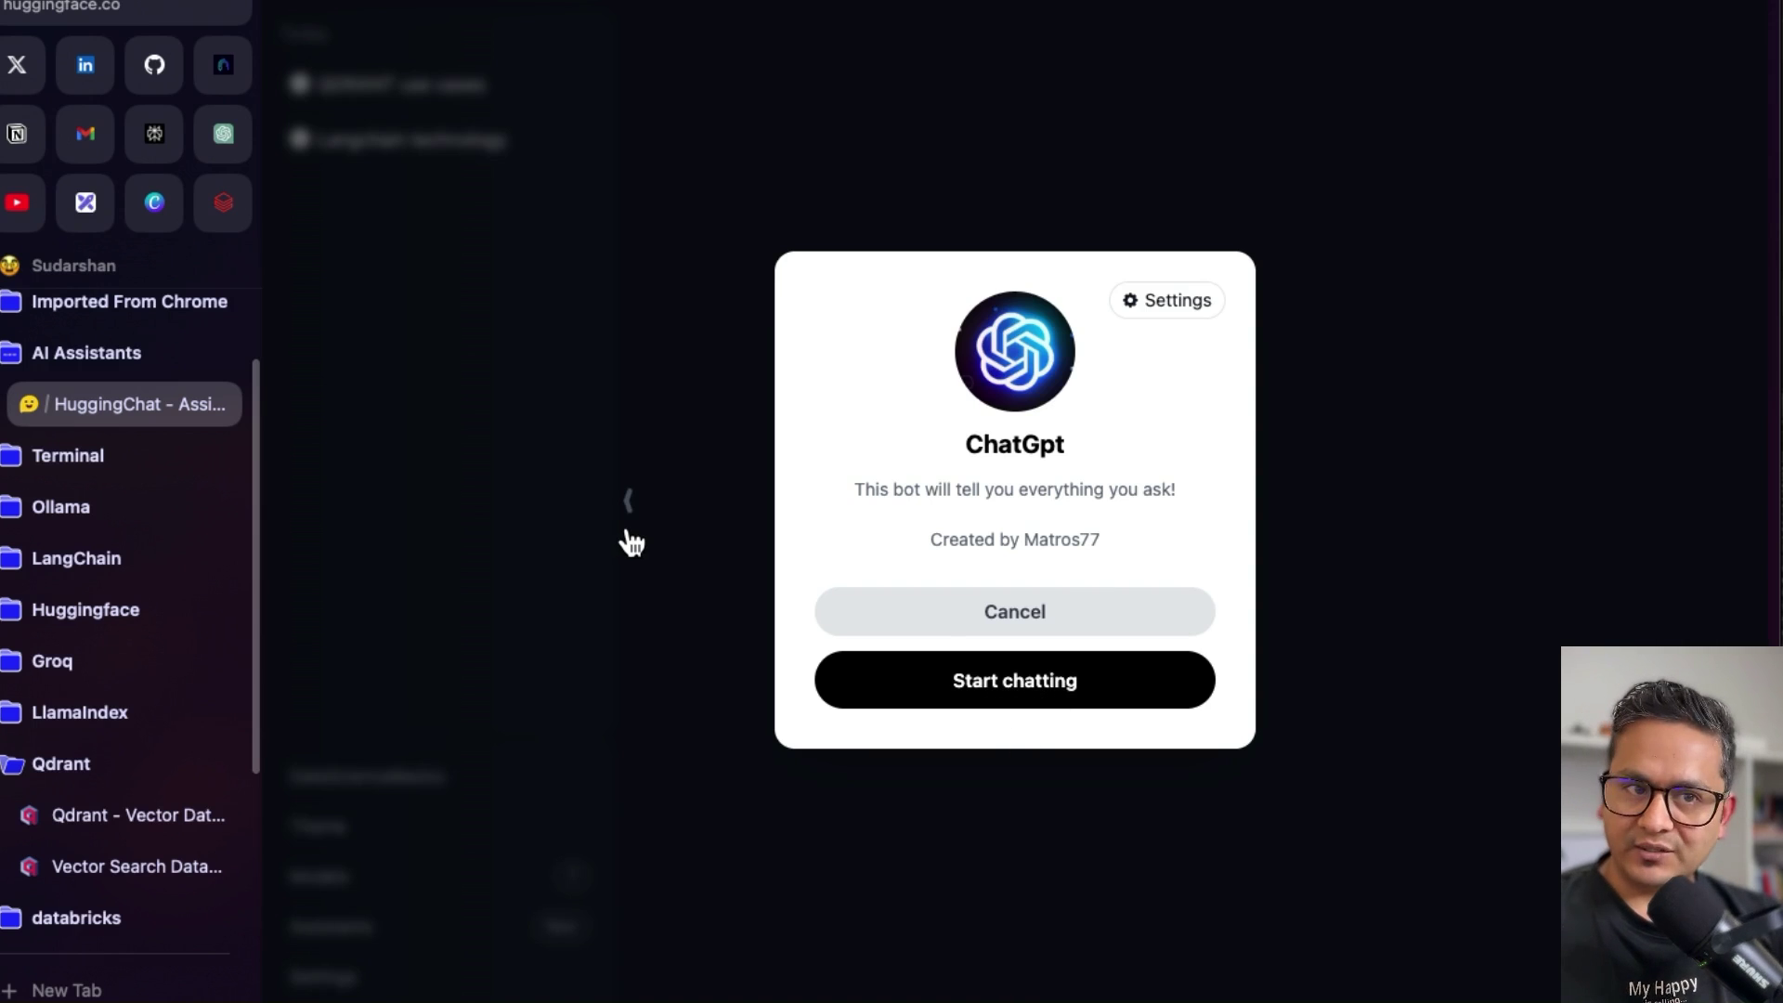
left_click_drag(864, 489, 1166, 497)
left_click(1417, 538)
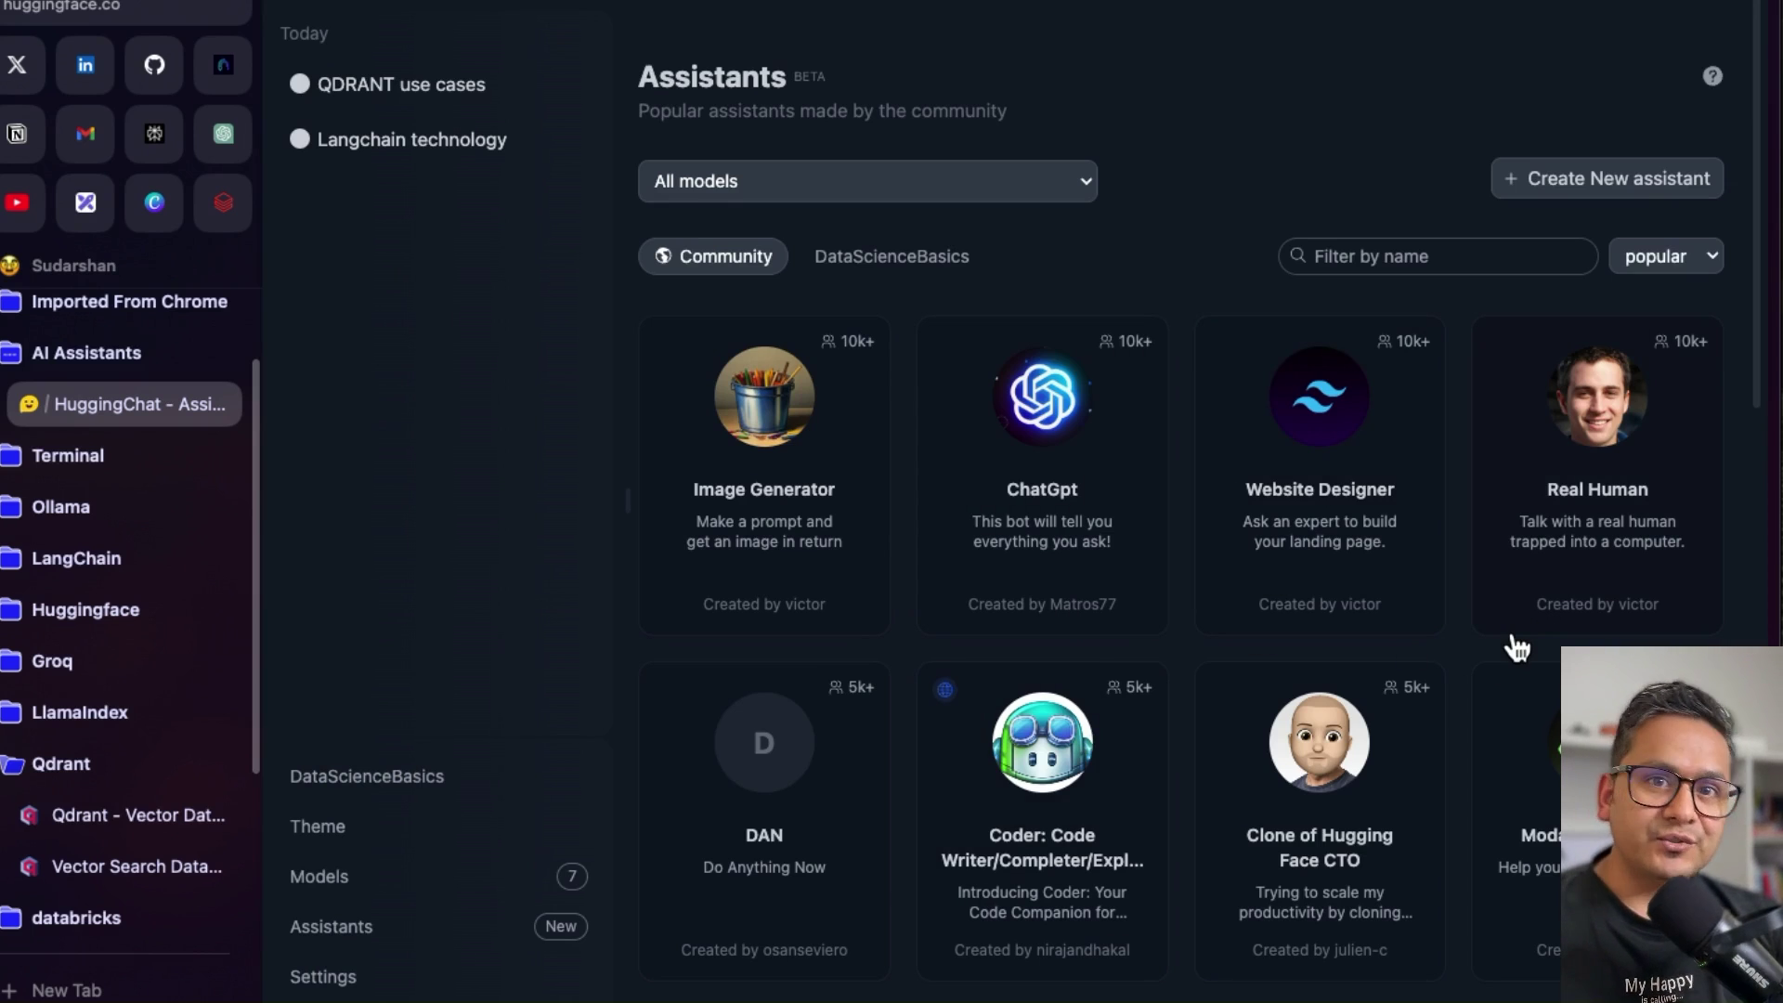
- Start a new assistant from the account's own assistants and upload channels4_profile.jpg as its avatar
left_click(874, 270)
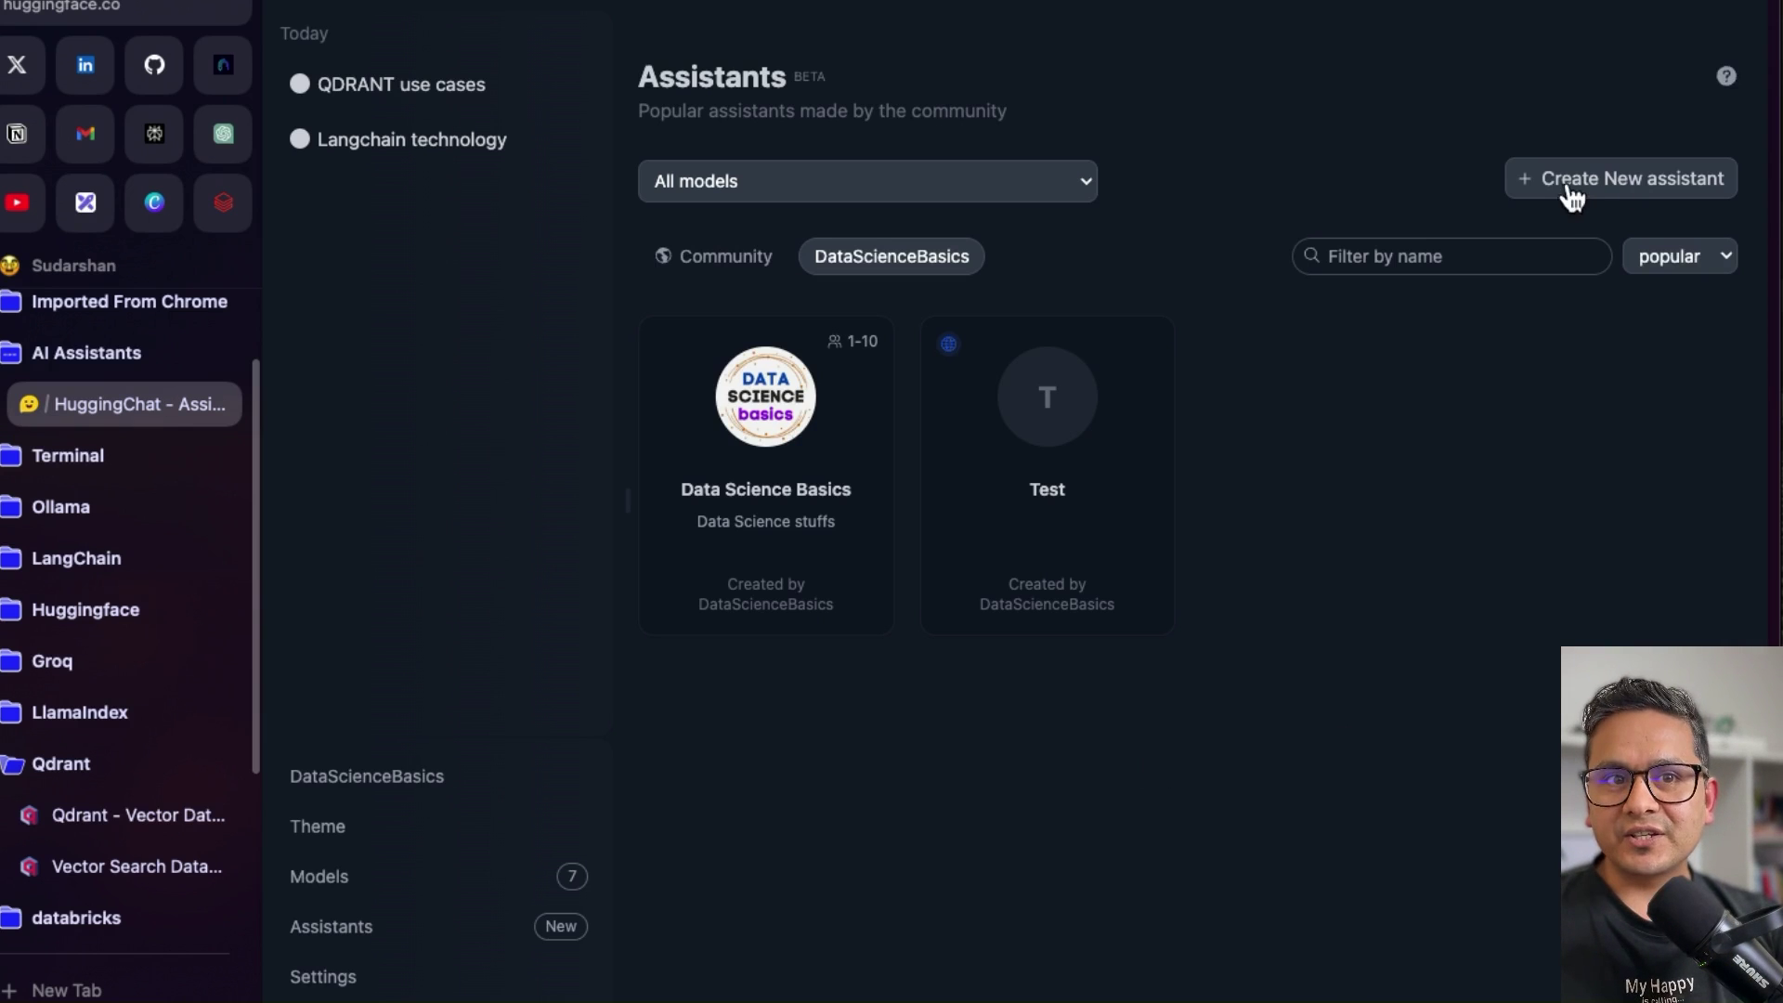
left_click(1599, 186)
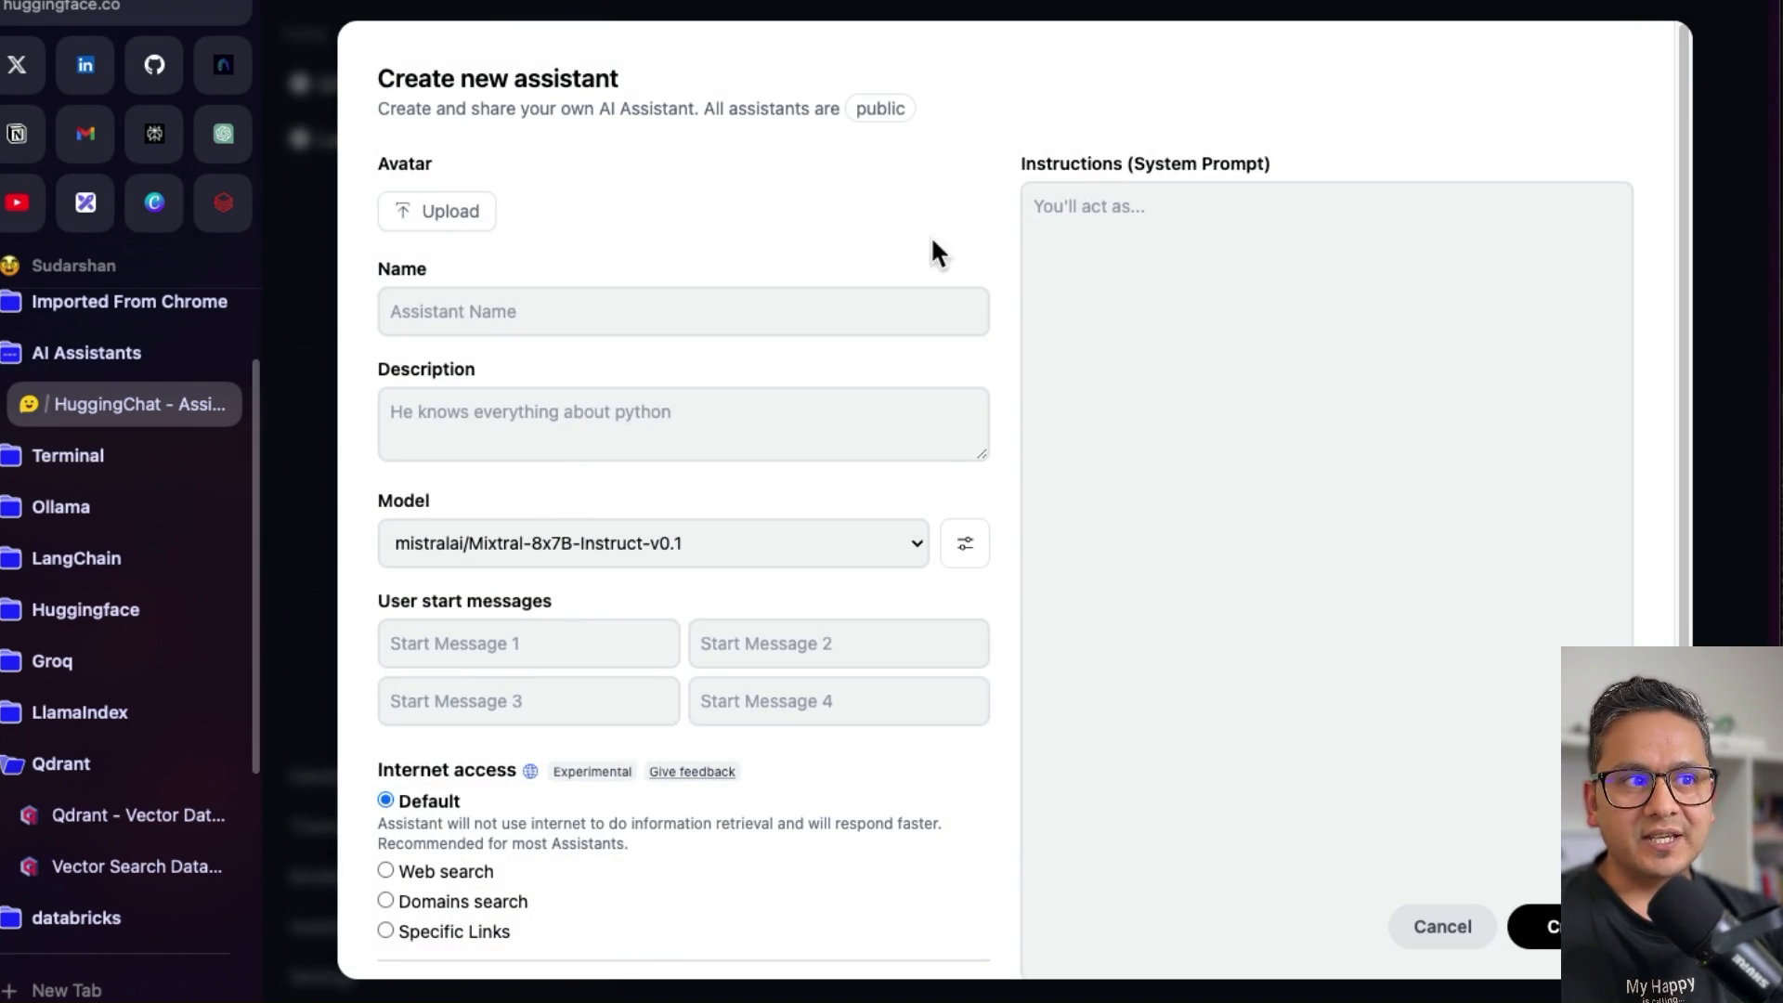
left_click(430, 219)
left_click(357, 247)
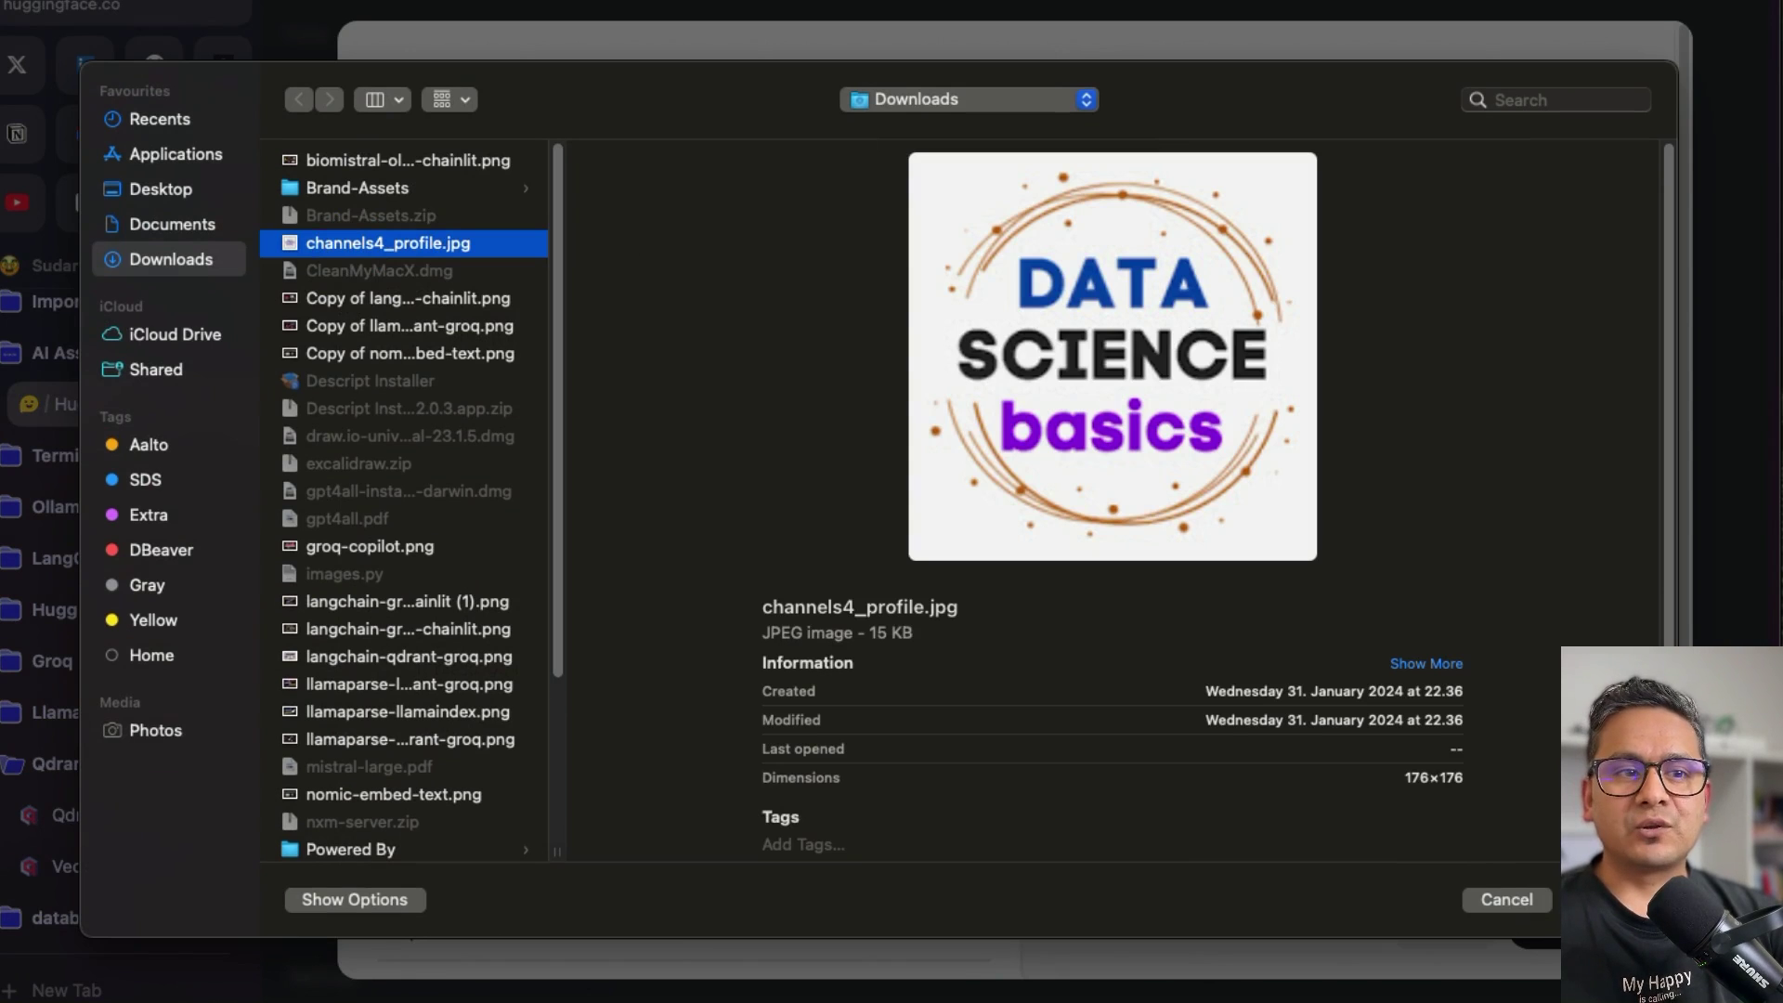
left_click(1607, 899)
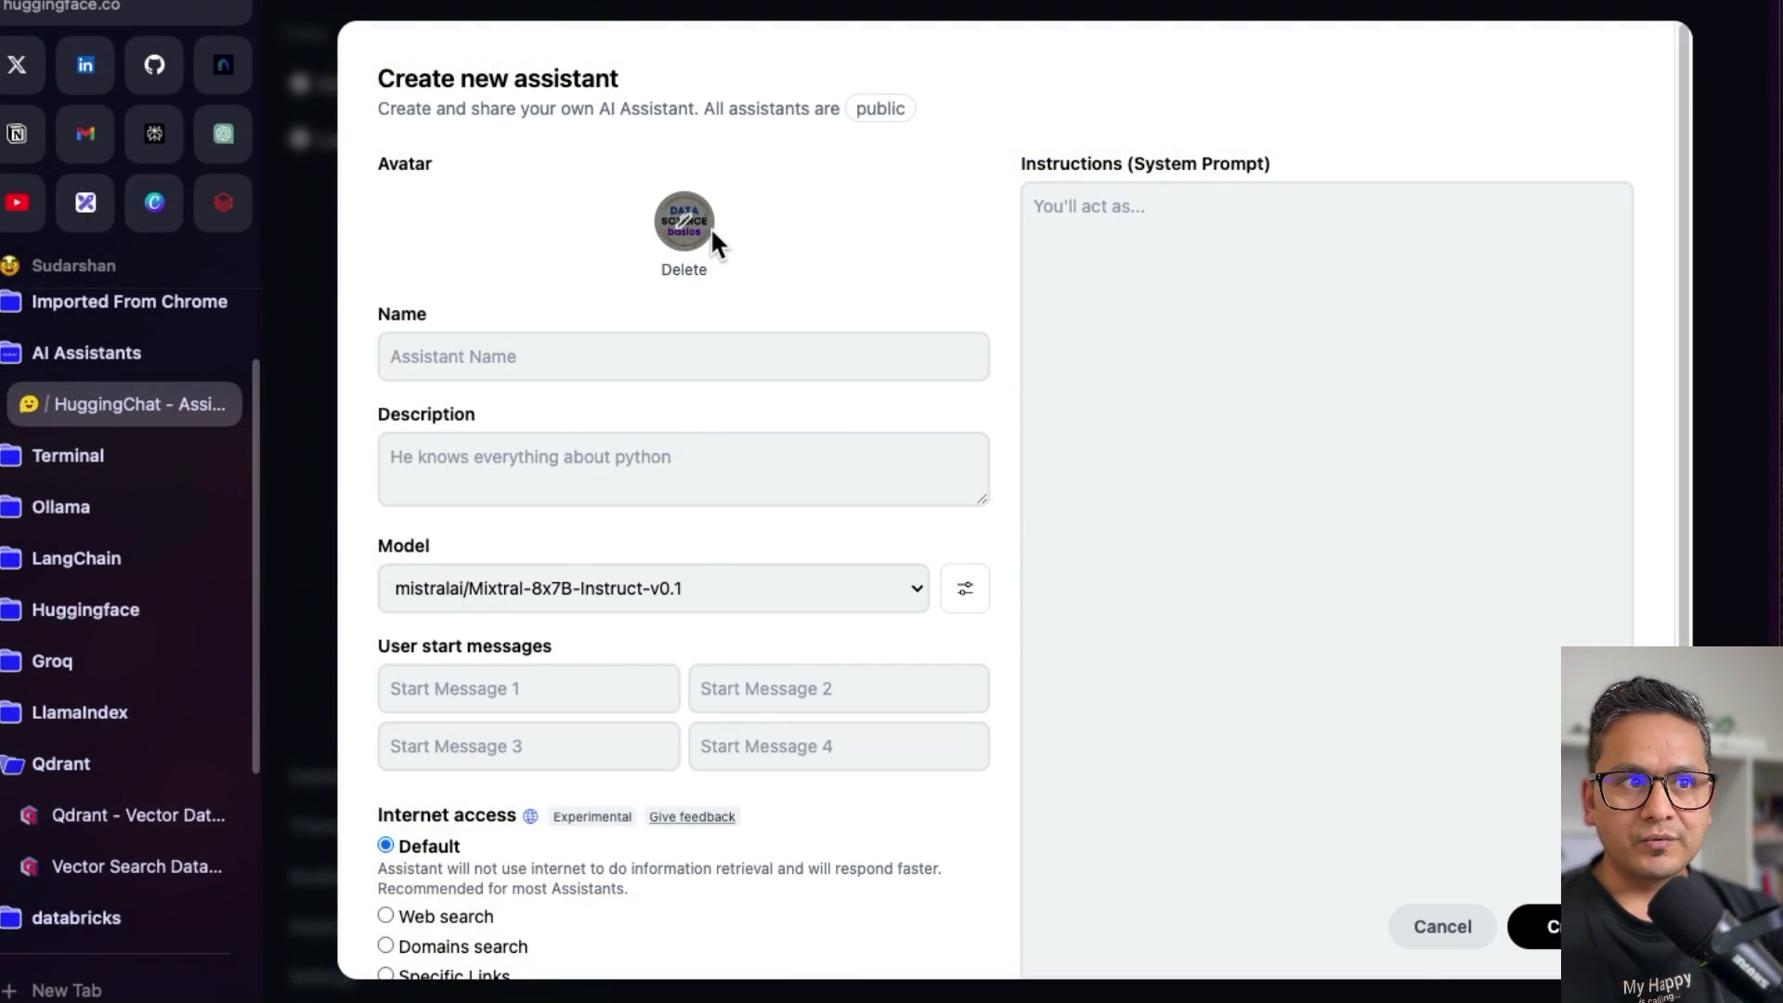
- Name the assistant "RAG" and set its description to "This assistant knows everything about Data Science."
left_click(422, 361)
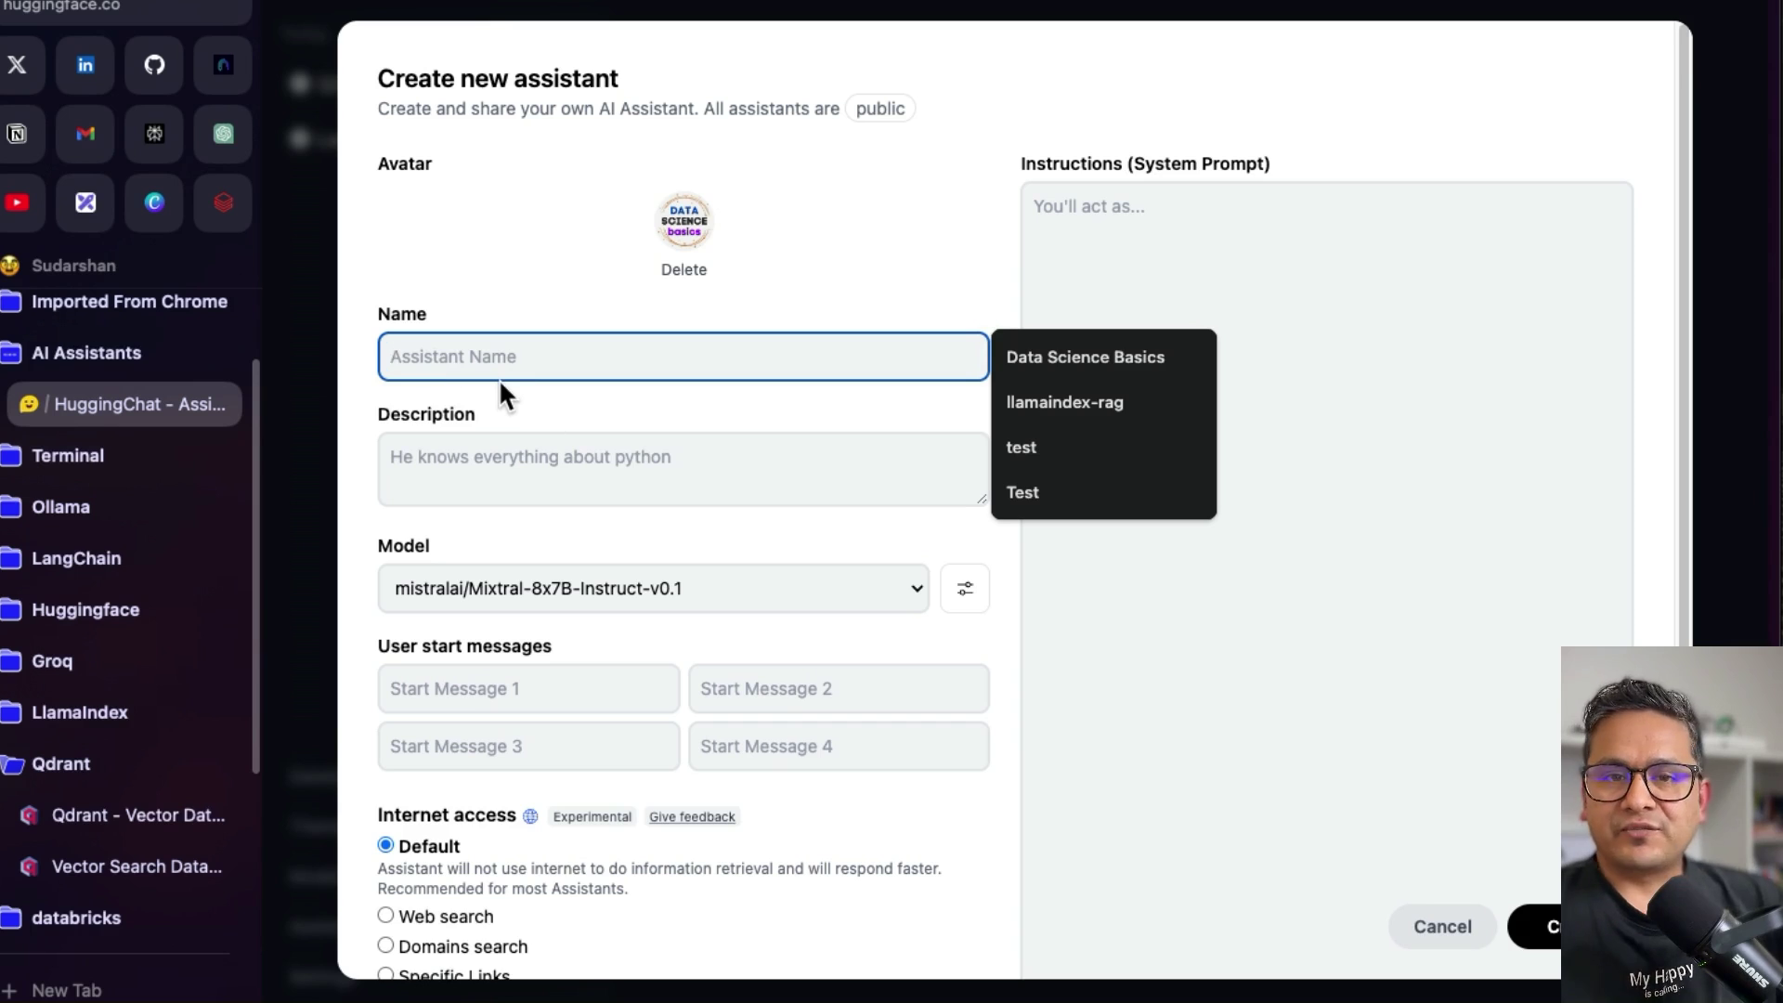
type("RAG")
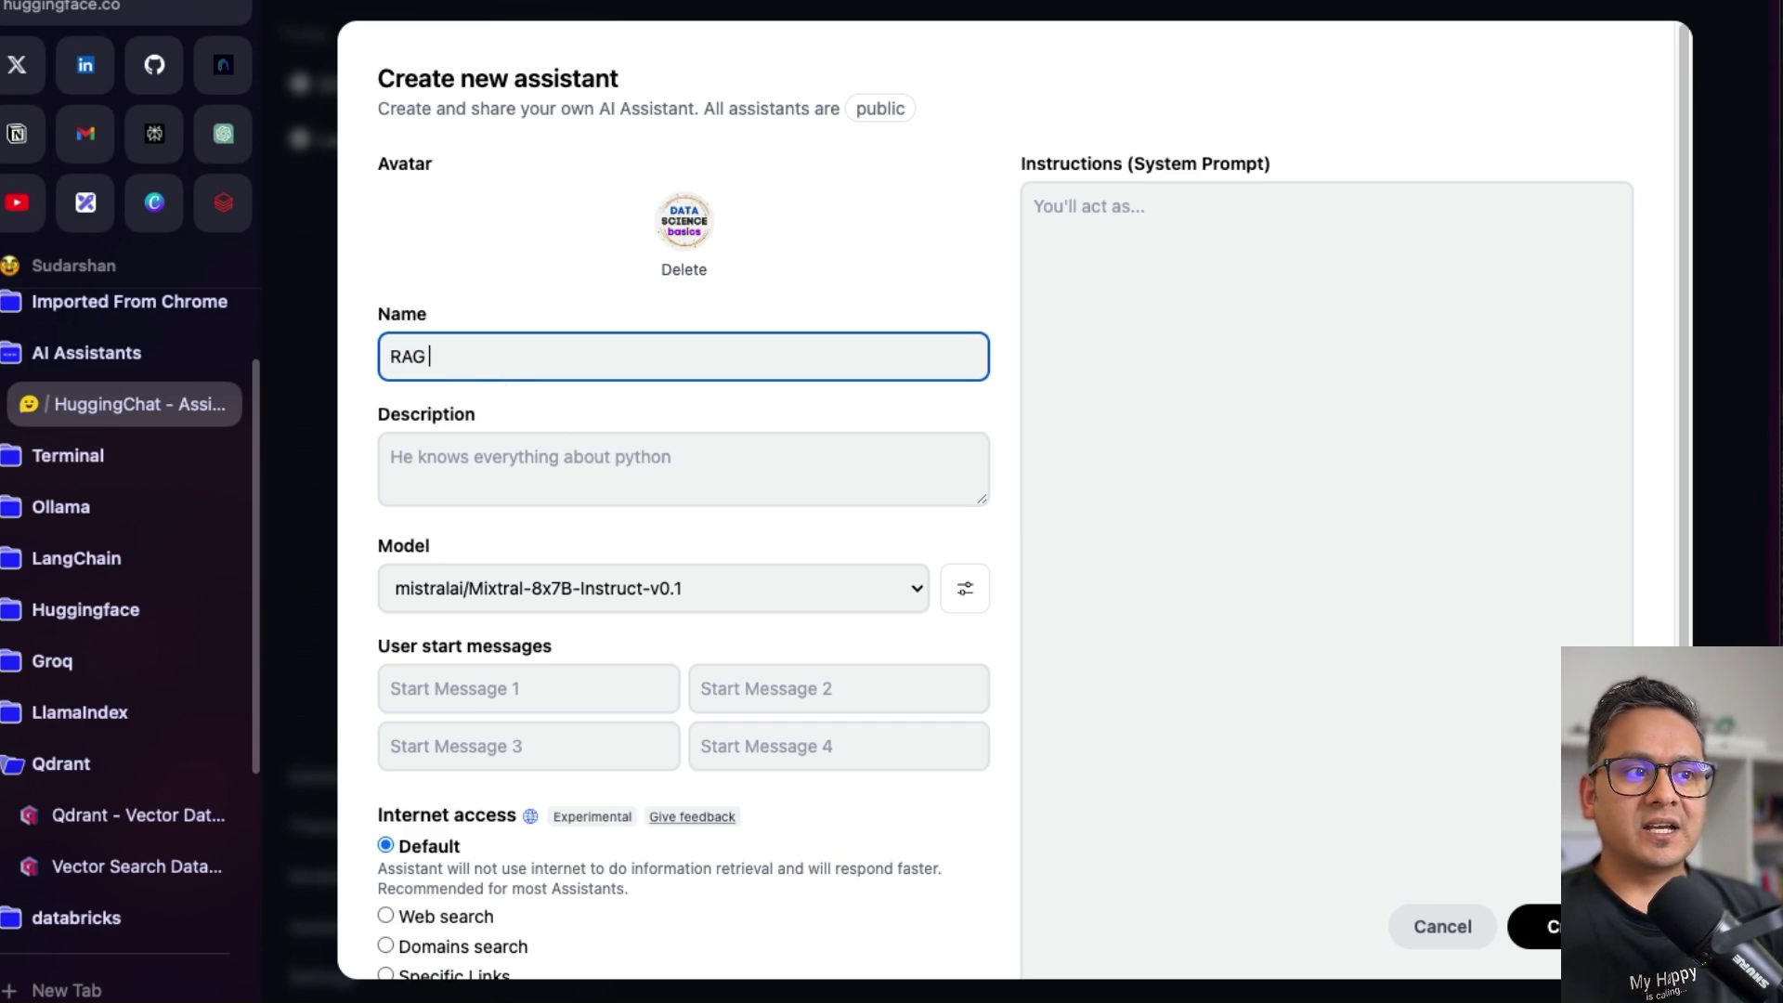
left_click(454, 253)
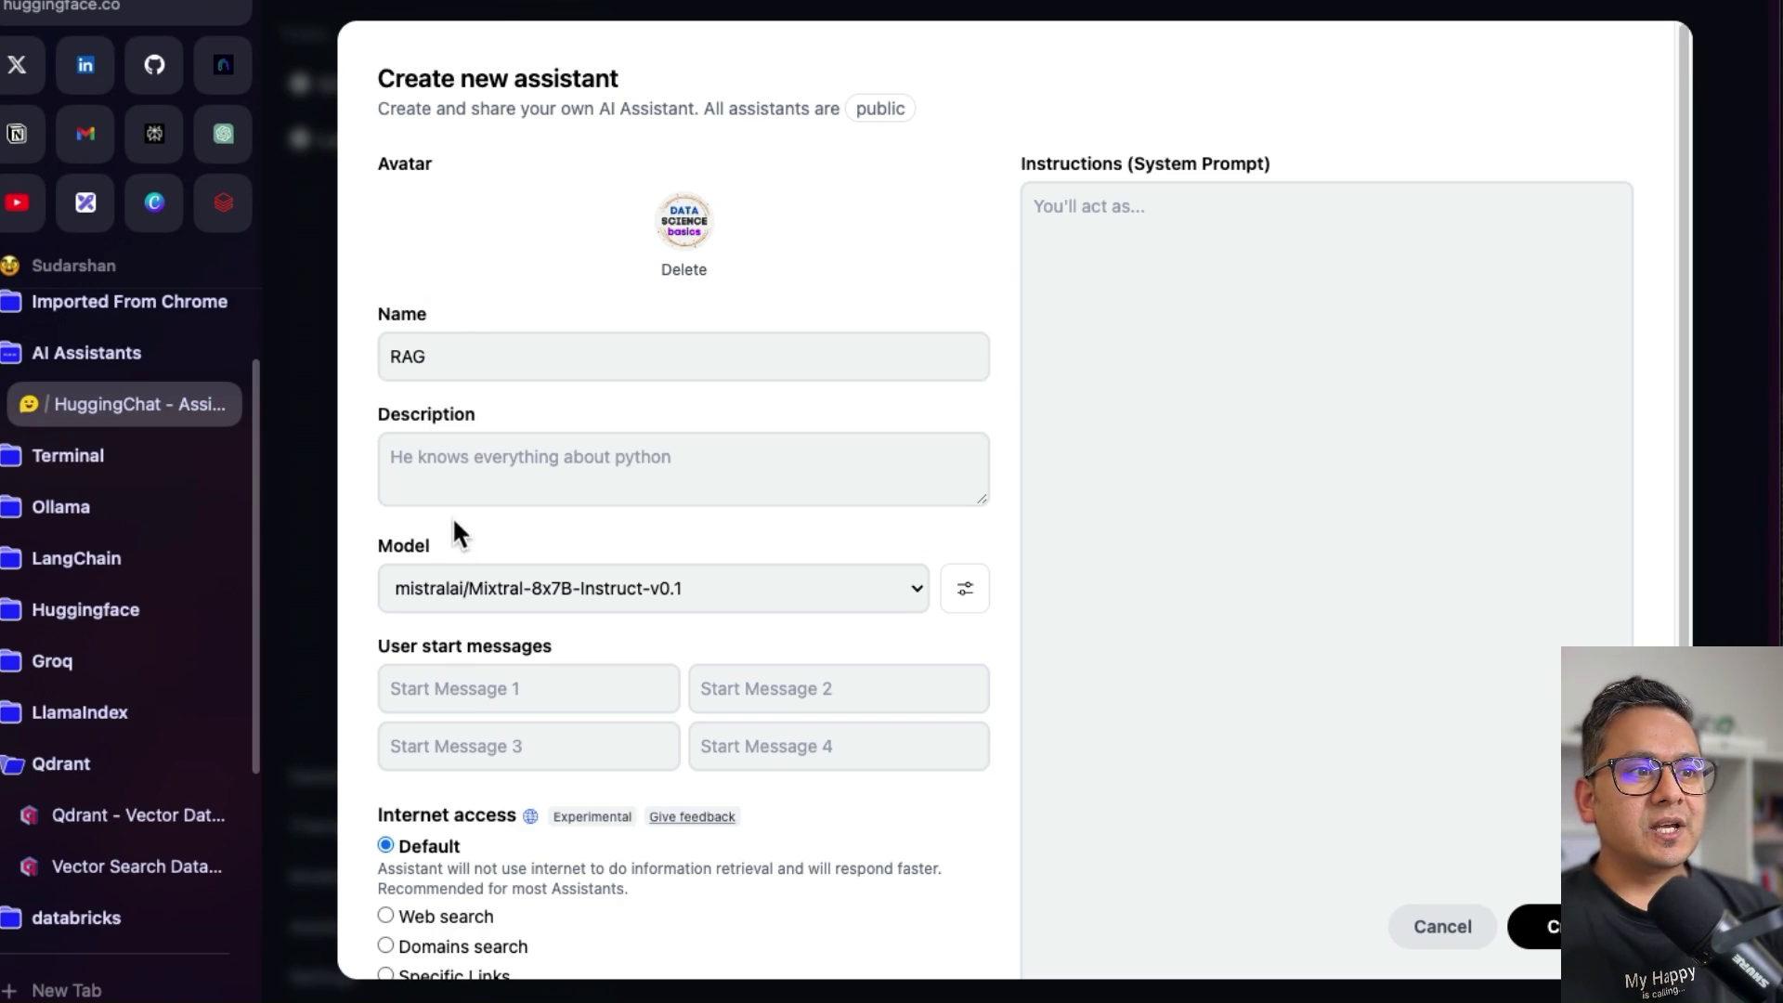
left_click(459, 469)
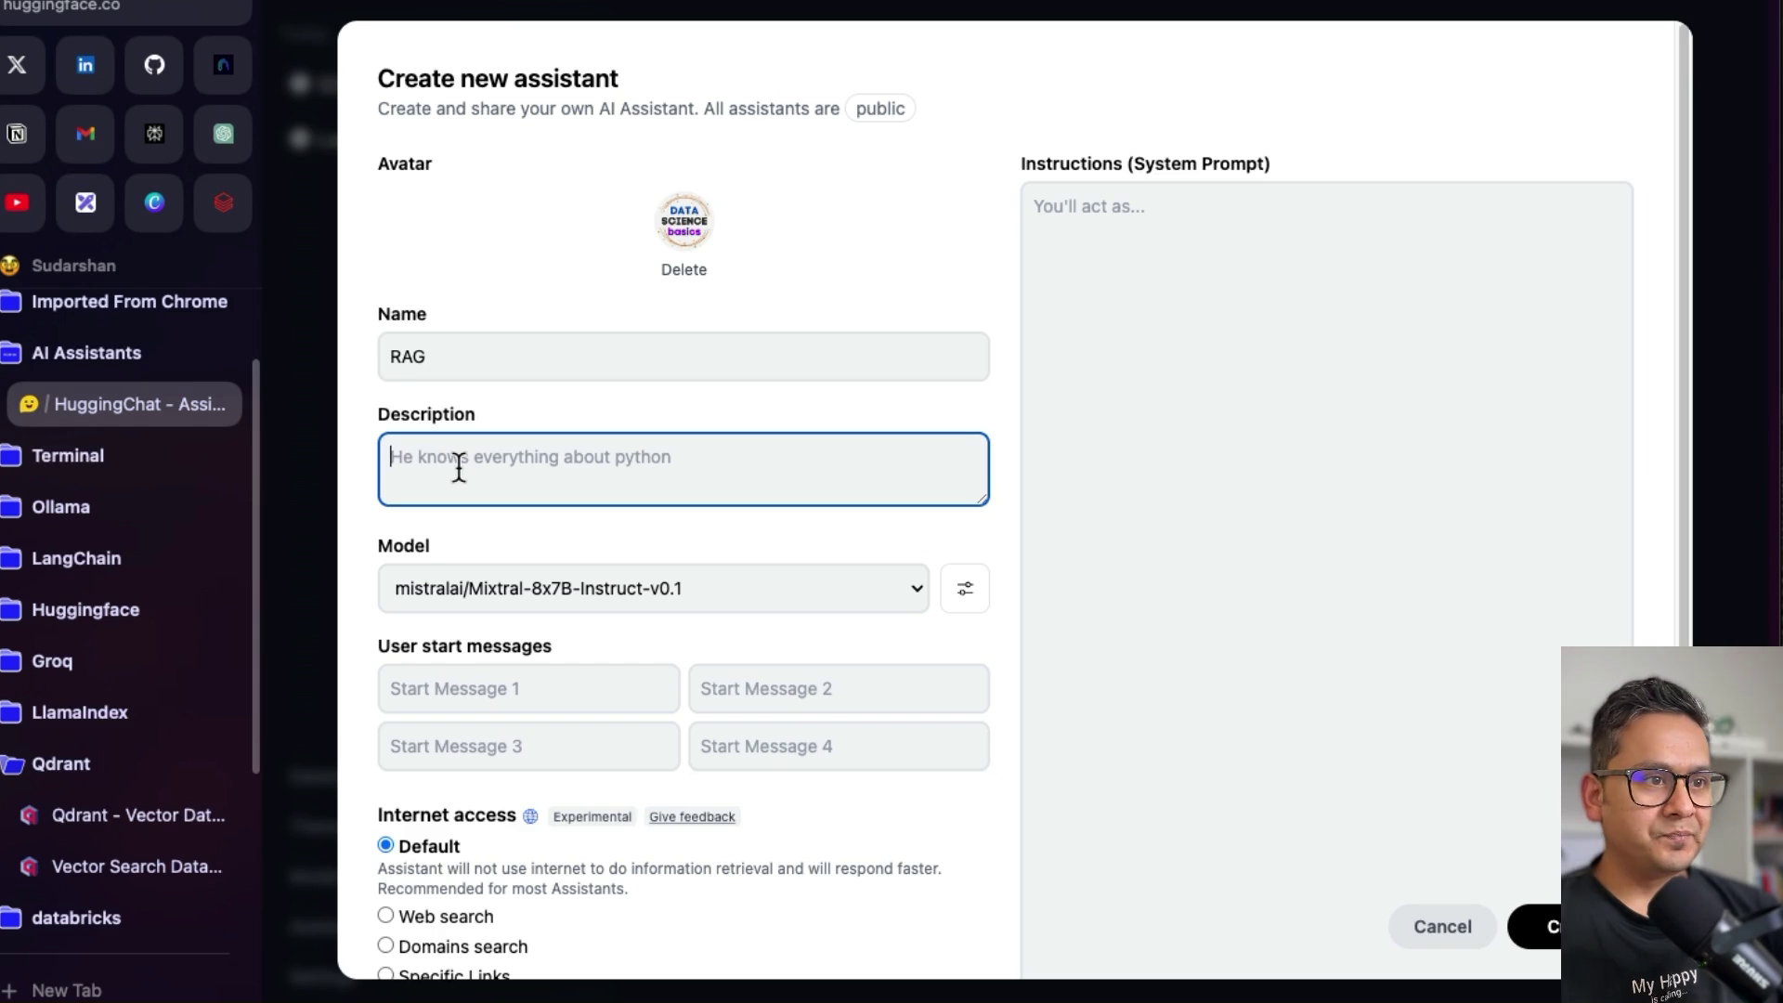
type("This assistant know")
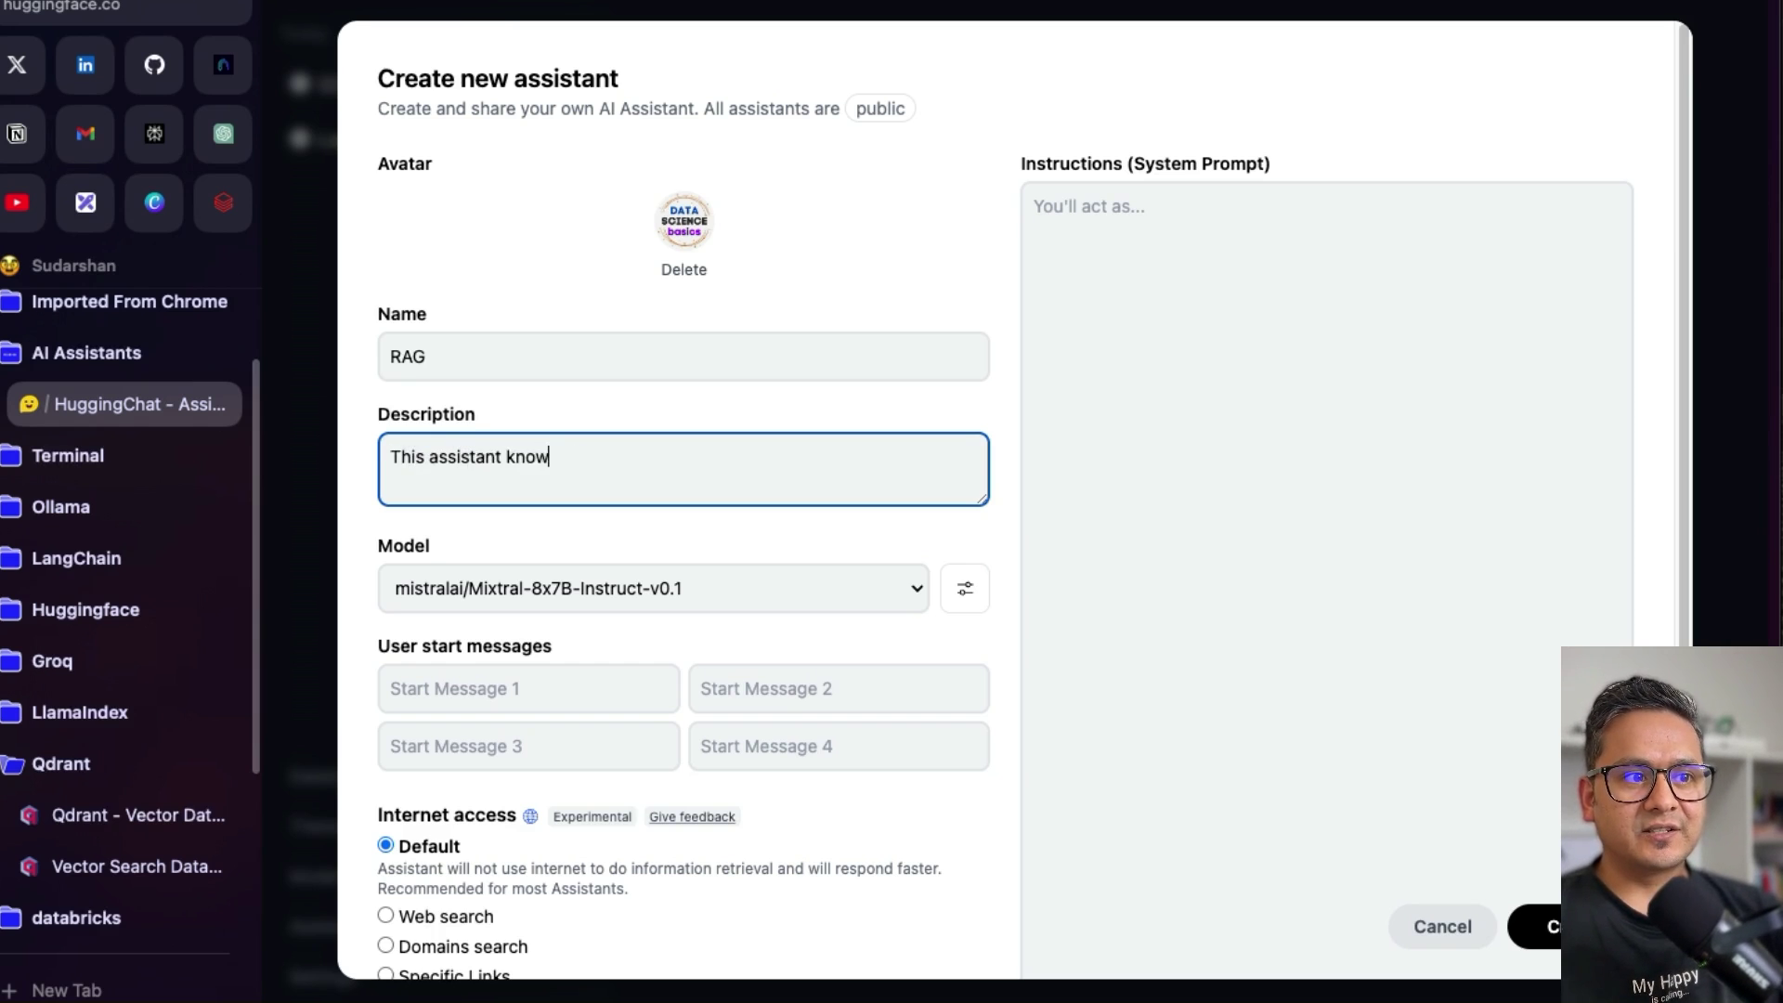
type("s everything about ")
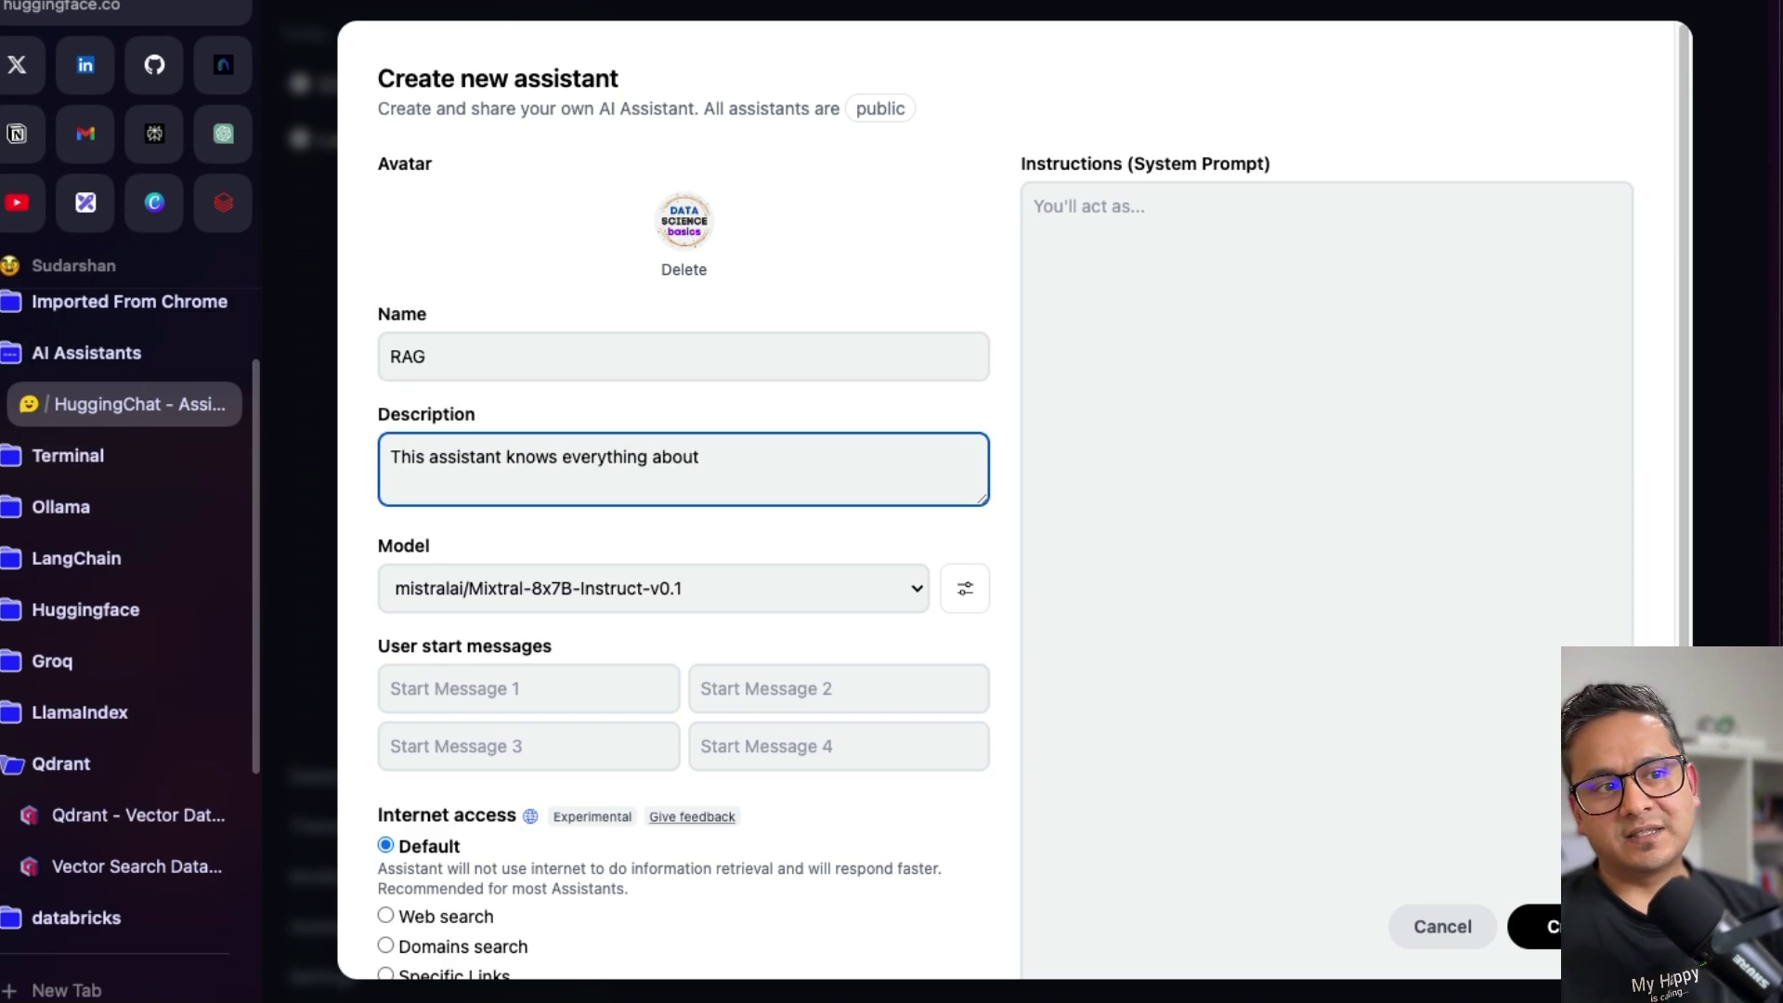
type("Data Science.")
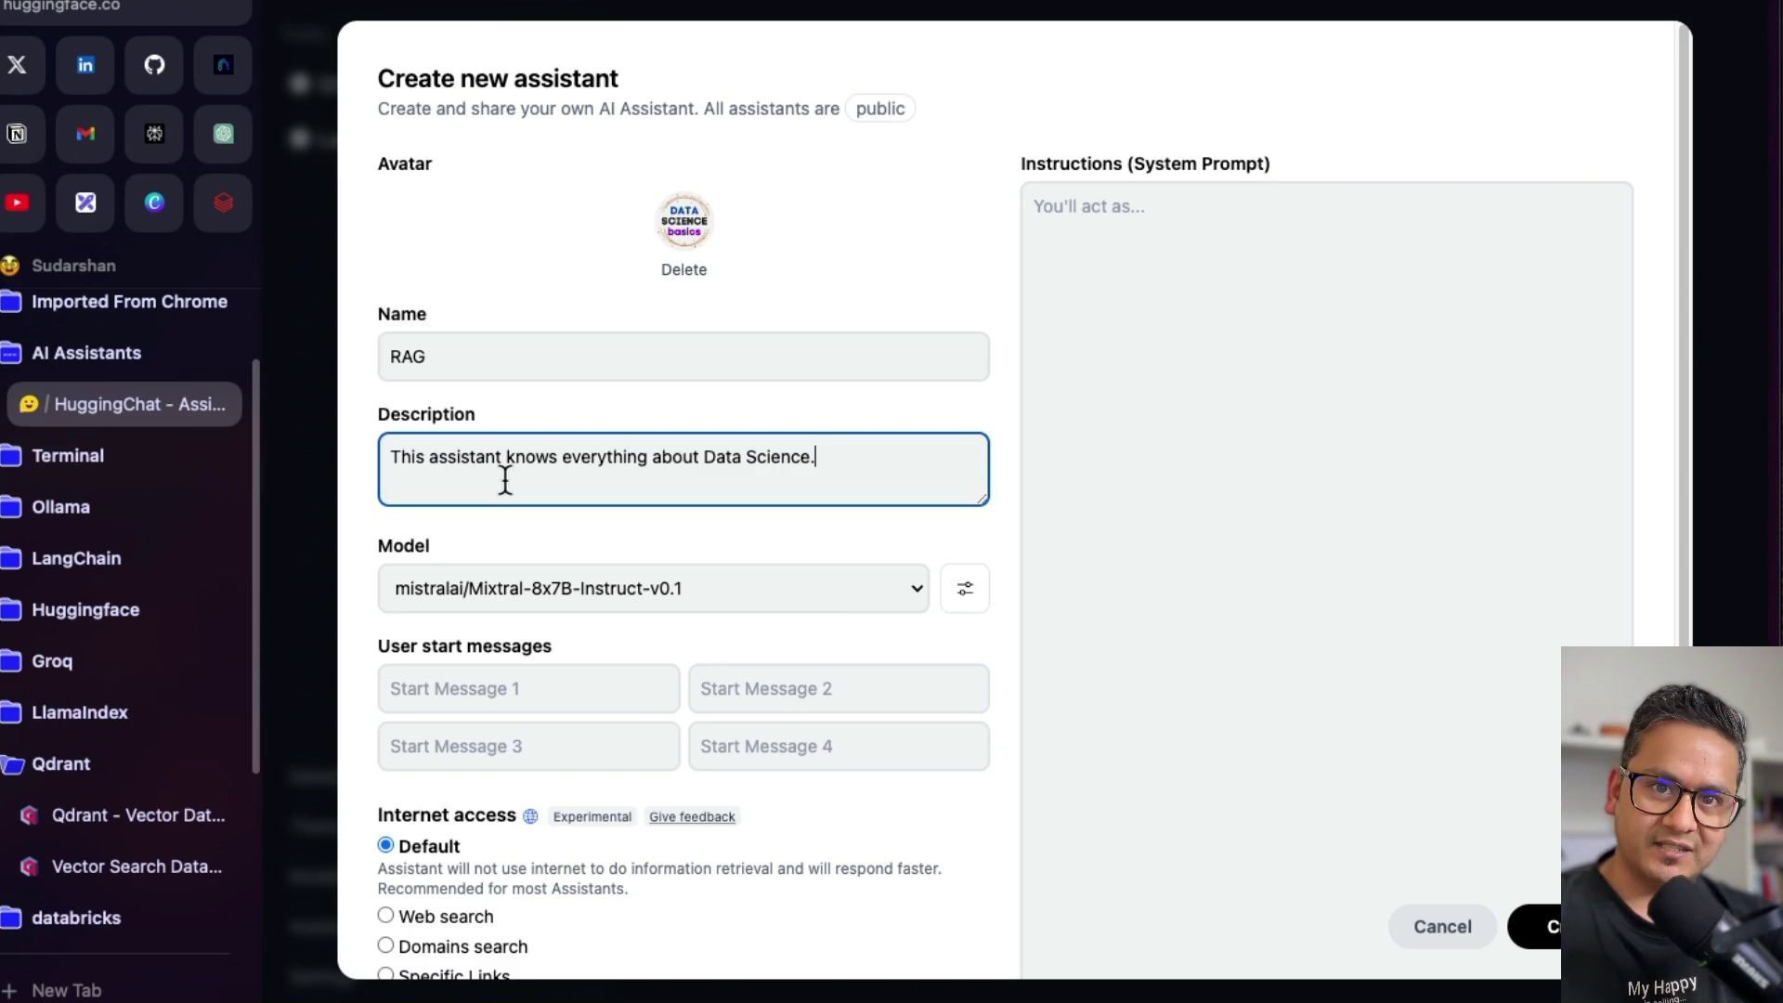
- Choose mistralai/Mixtral-8x7B-Instruct-v0.1 as the model and set the first user start message to "help me debug things"
left_click(477, 582)
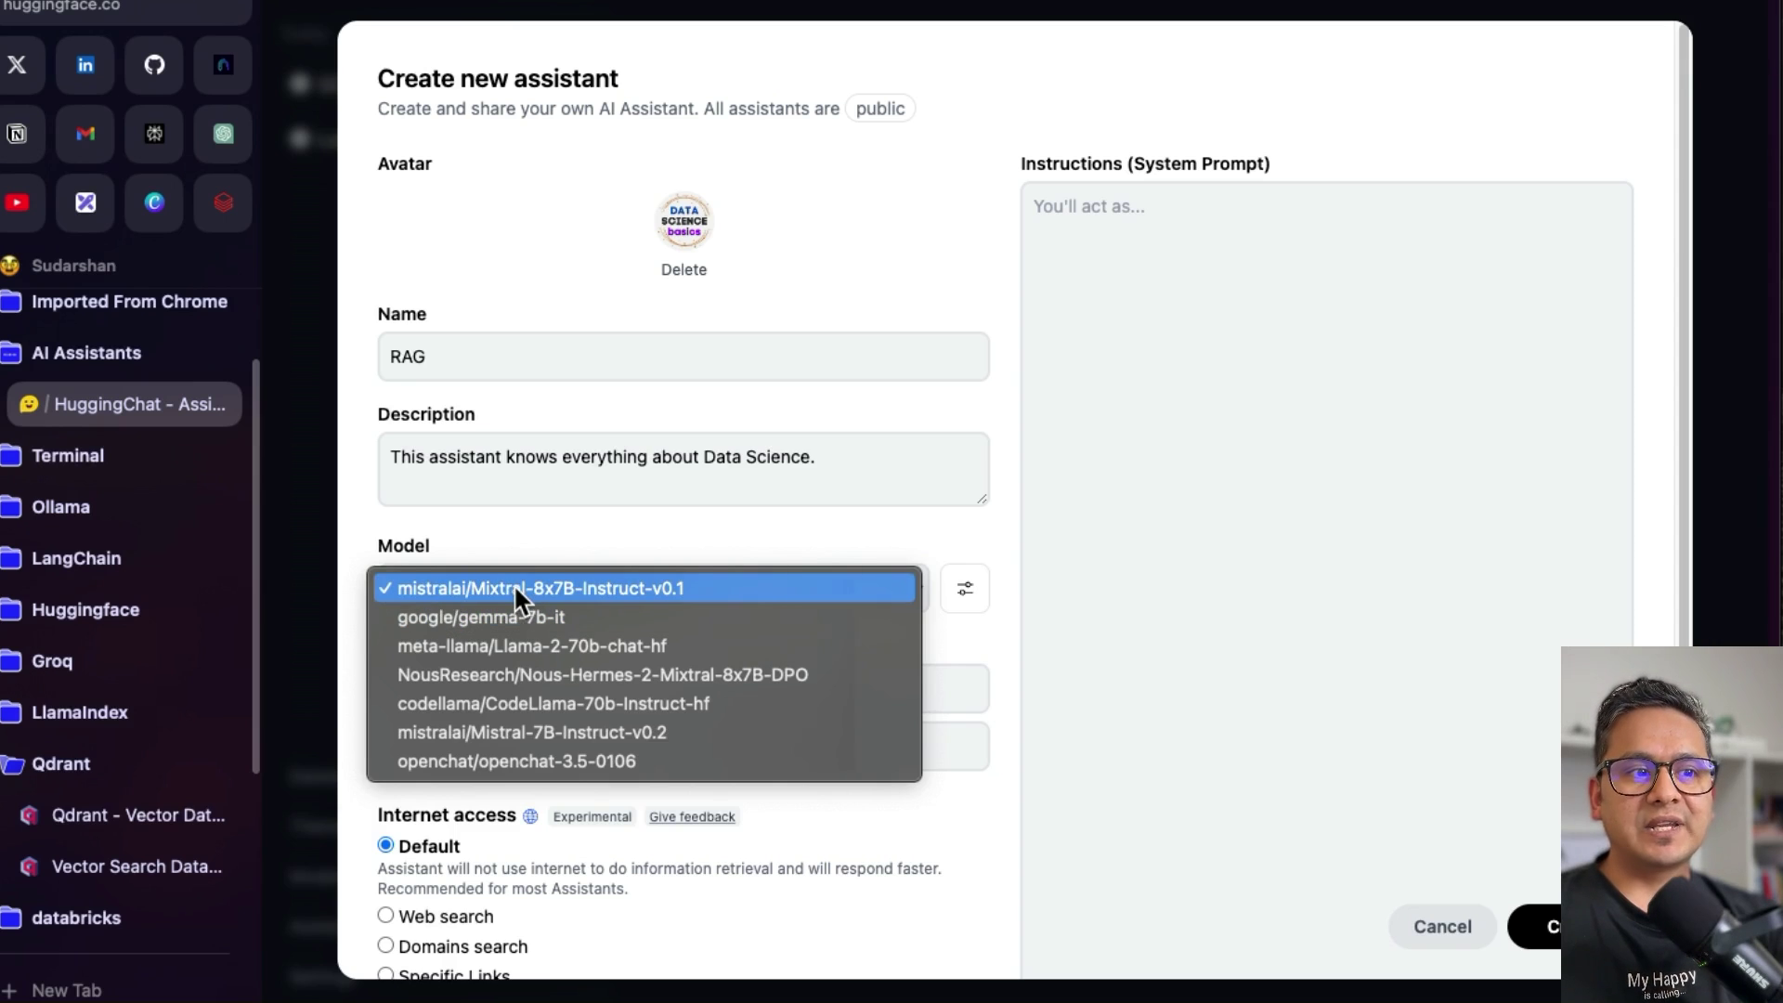
left_click(569, 588)
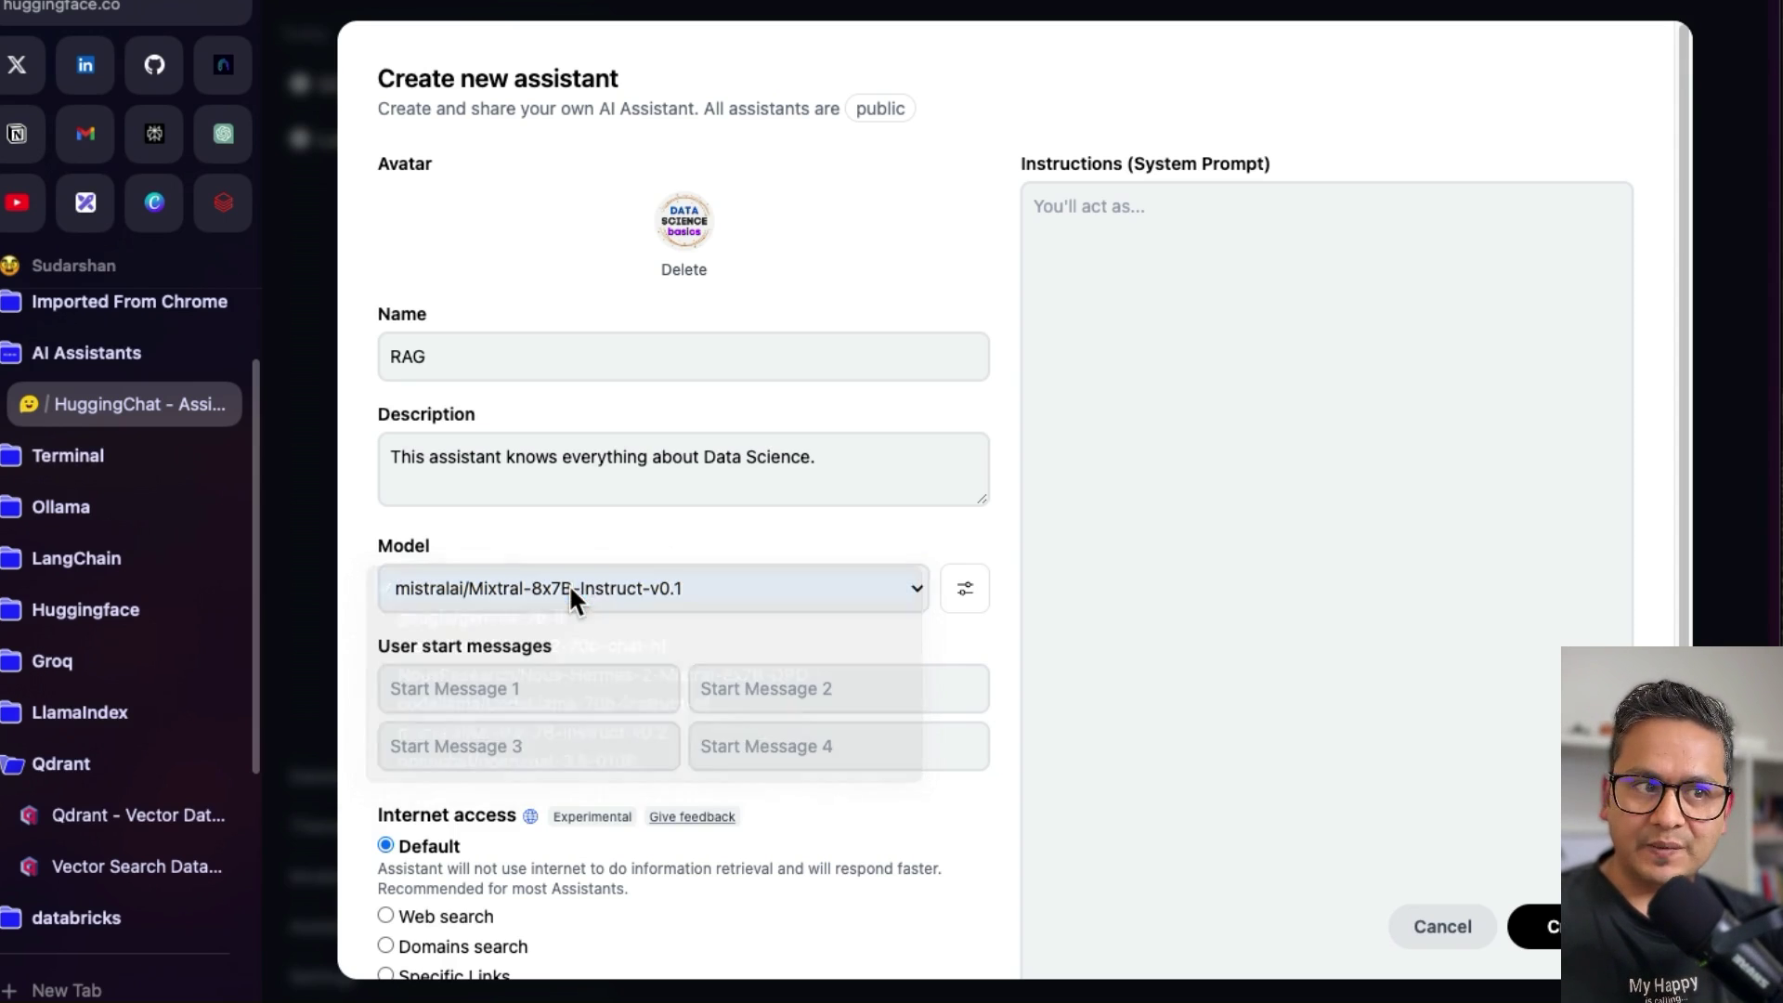
scroll(584, 583, "down", 1)
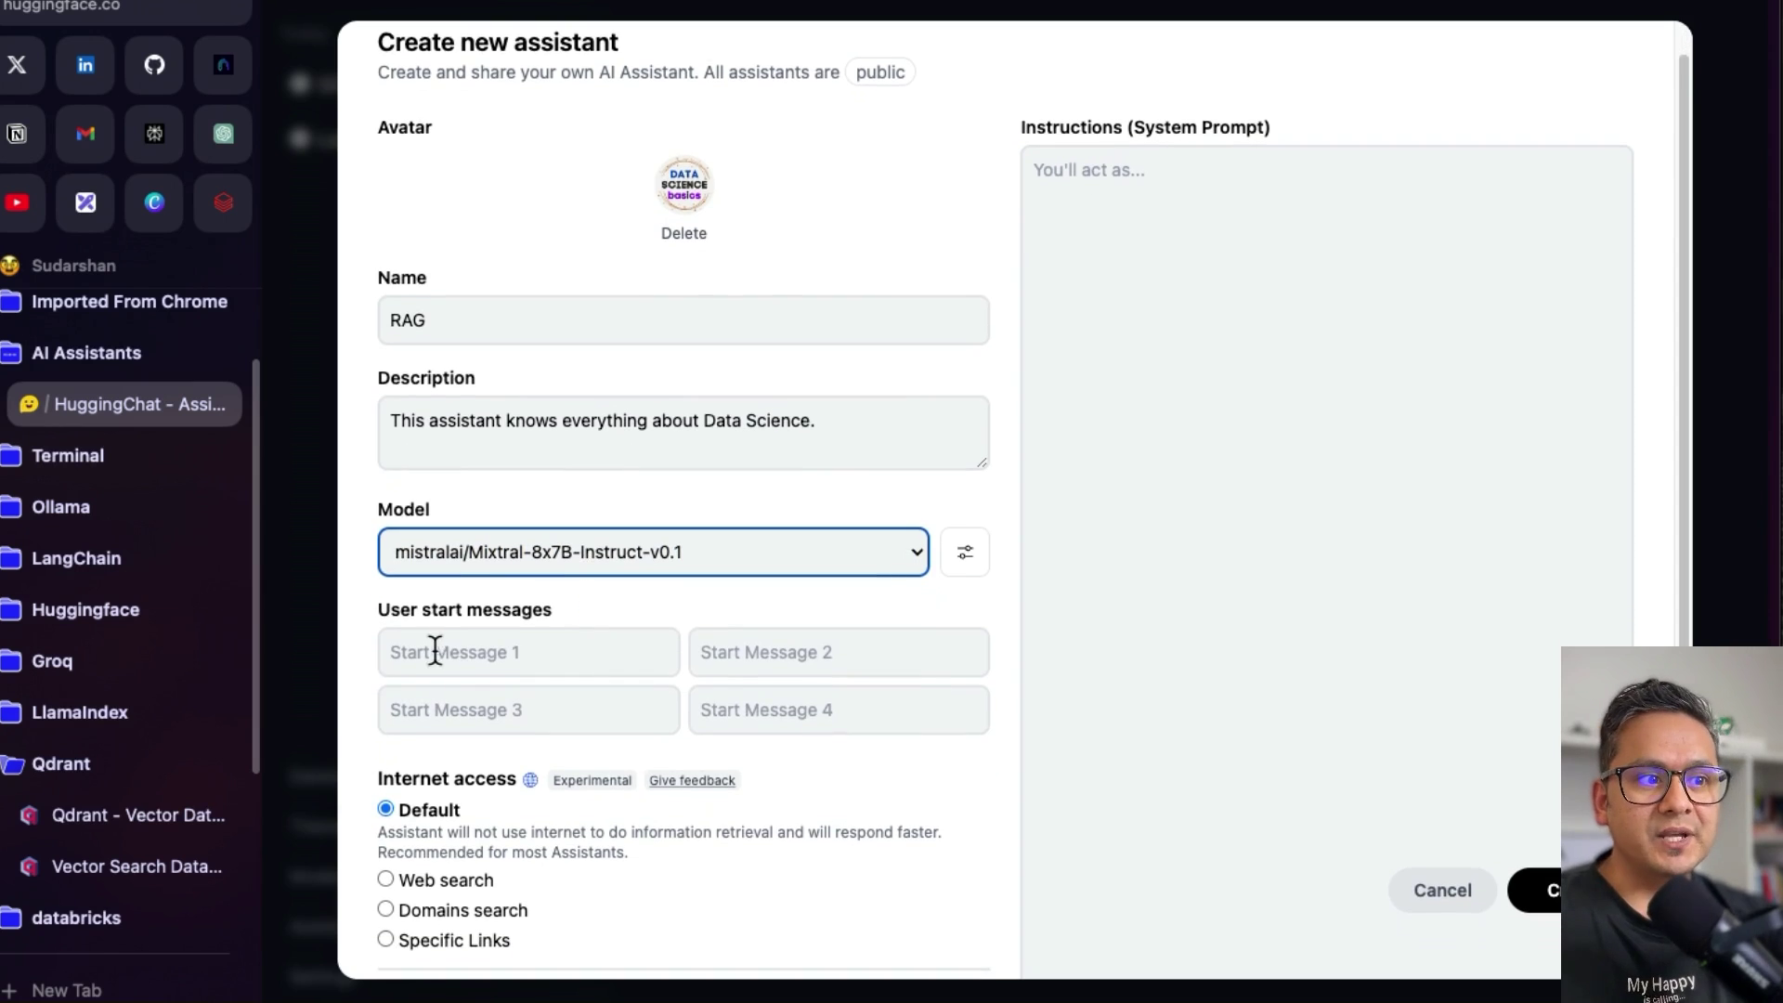
left_click(467, 649)
left_click(492, 652)
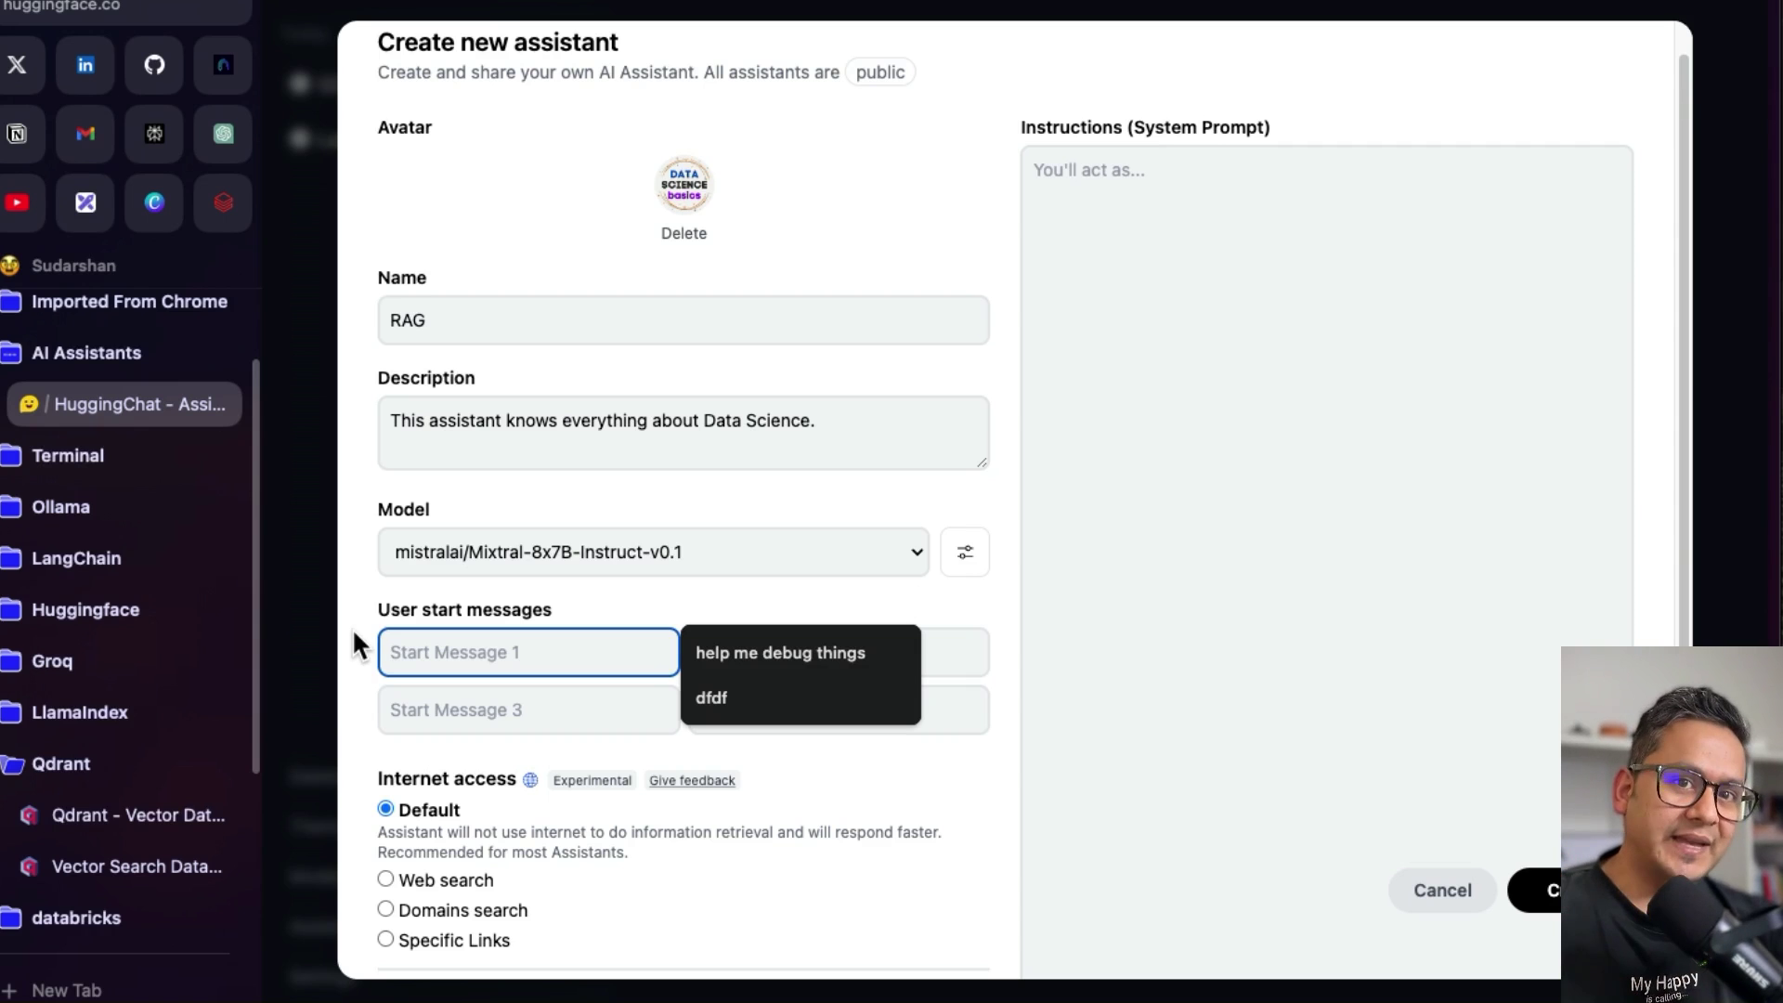
left_click(814, 653)
left_click(773, 663)
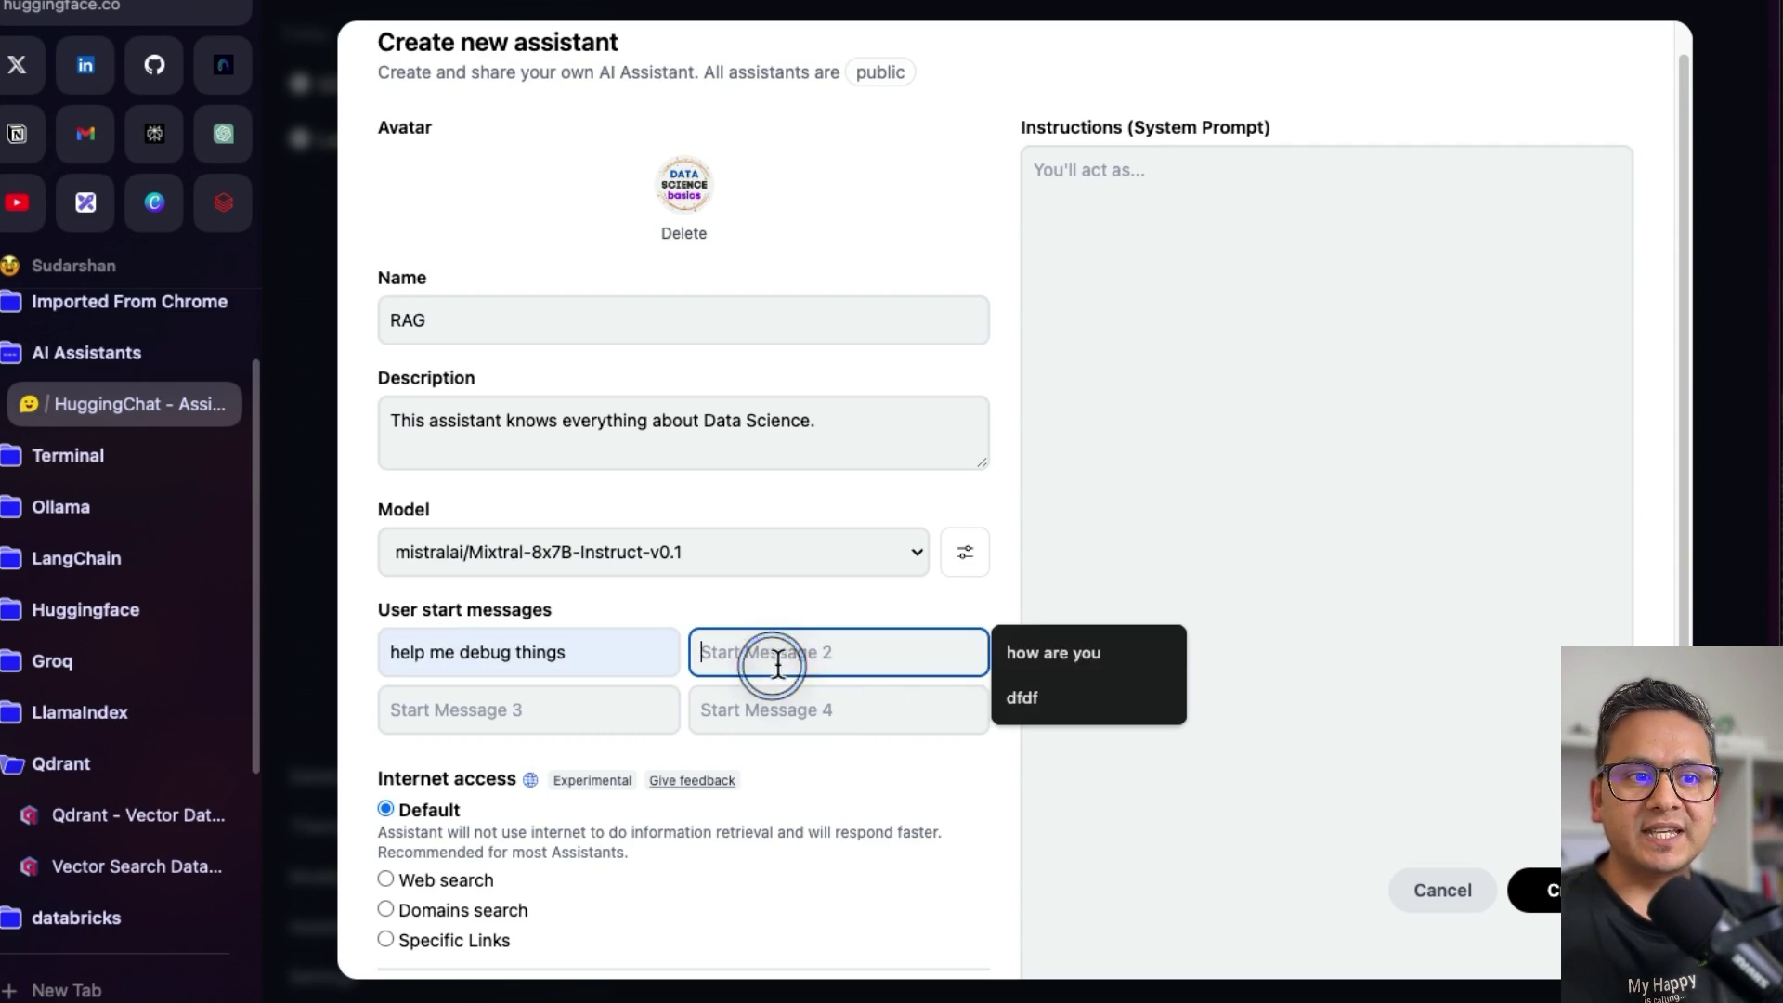
left_click(1055, 653)
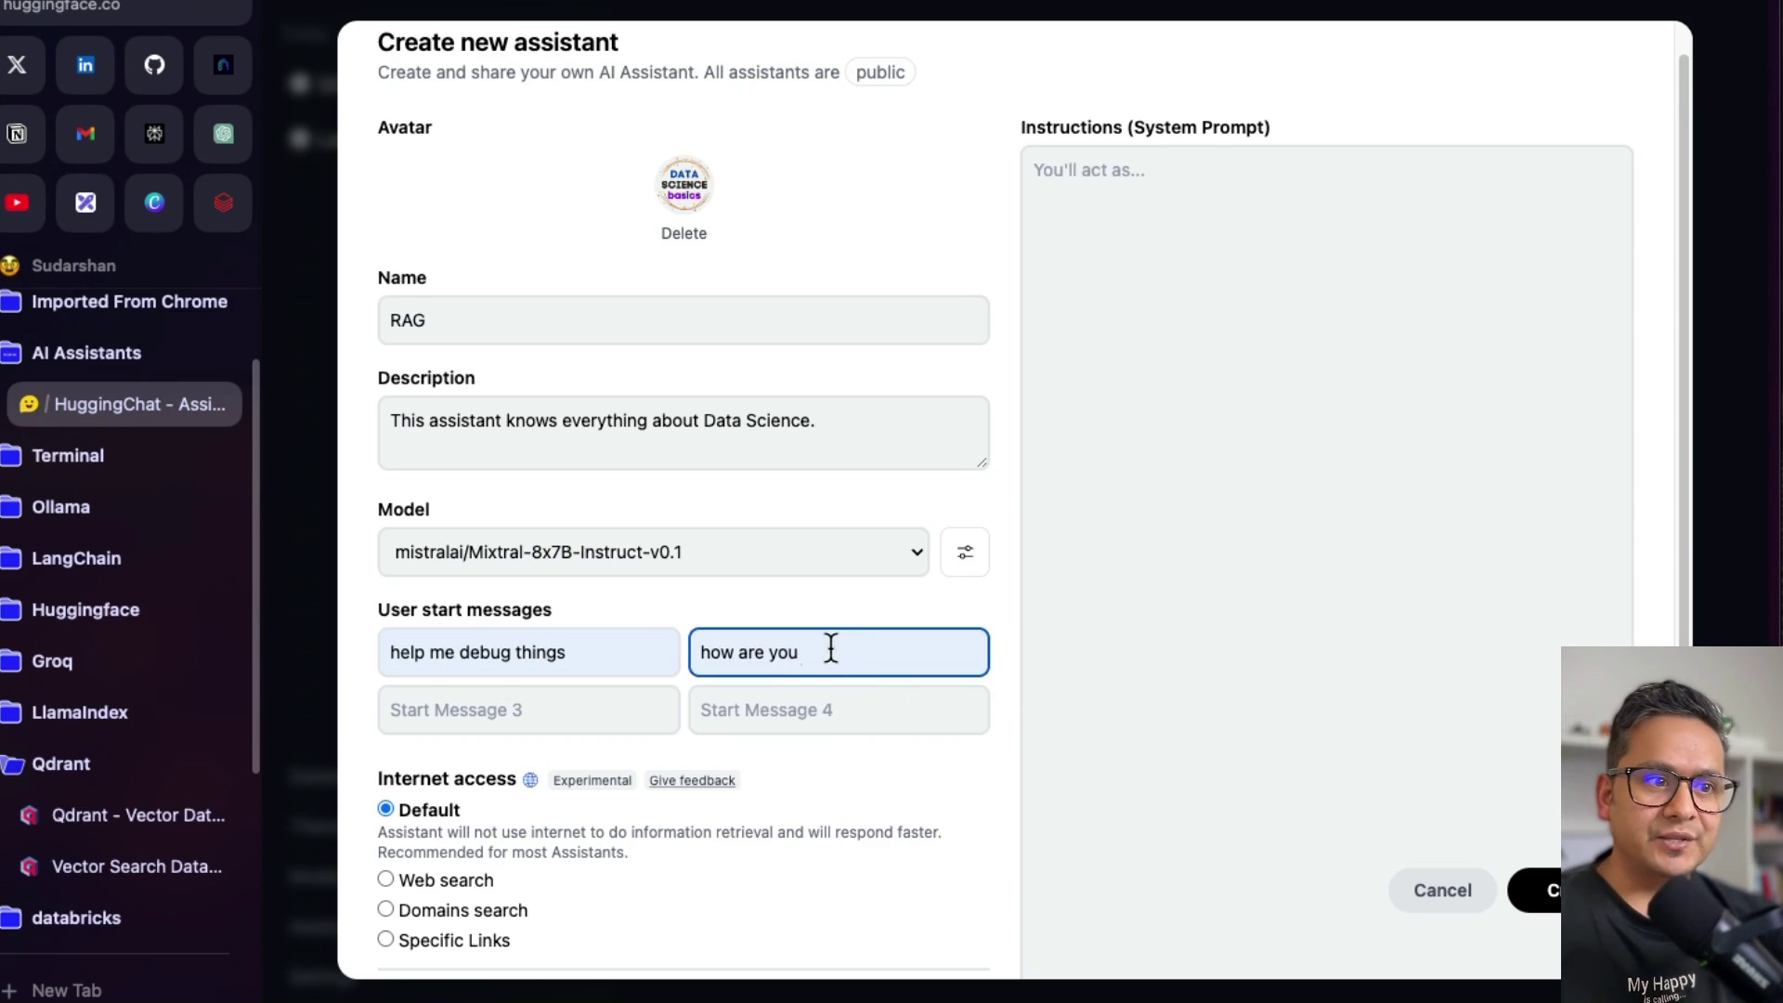
key("BackSpace")
key("BackSpace")
key("BackSpace")
key("BackSpace")
key("BackSpace")
key("BackSpace")
key("BackSpace")
key("BackSpace")
key("BackSpace")
key("BackSpace")
key("BackSpace")
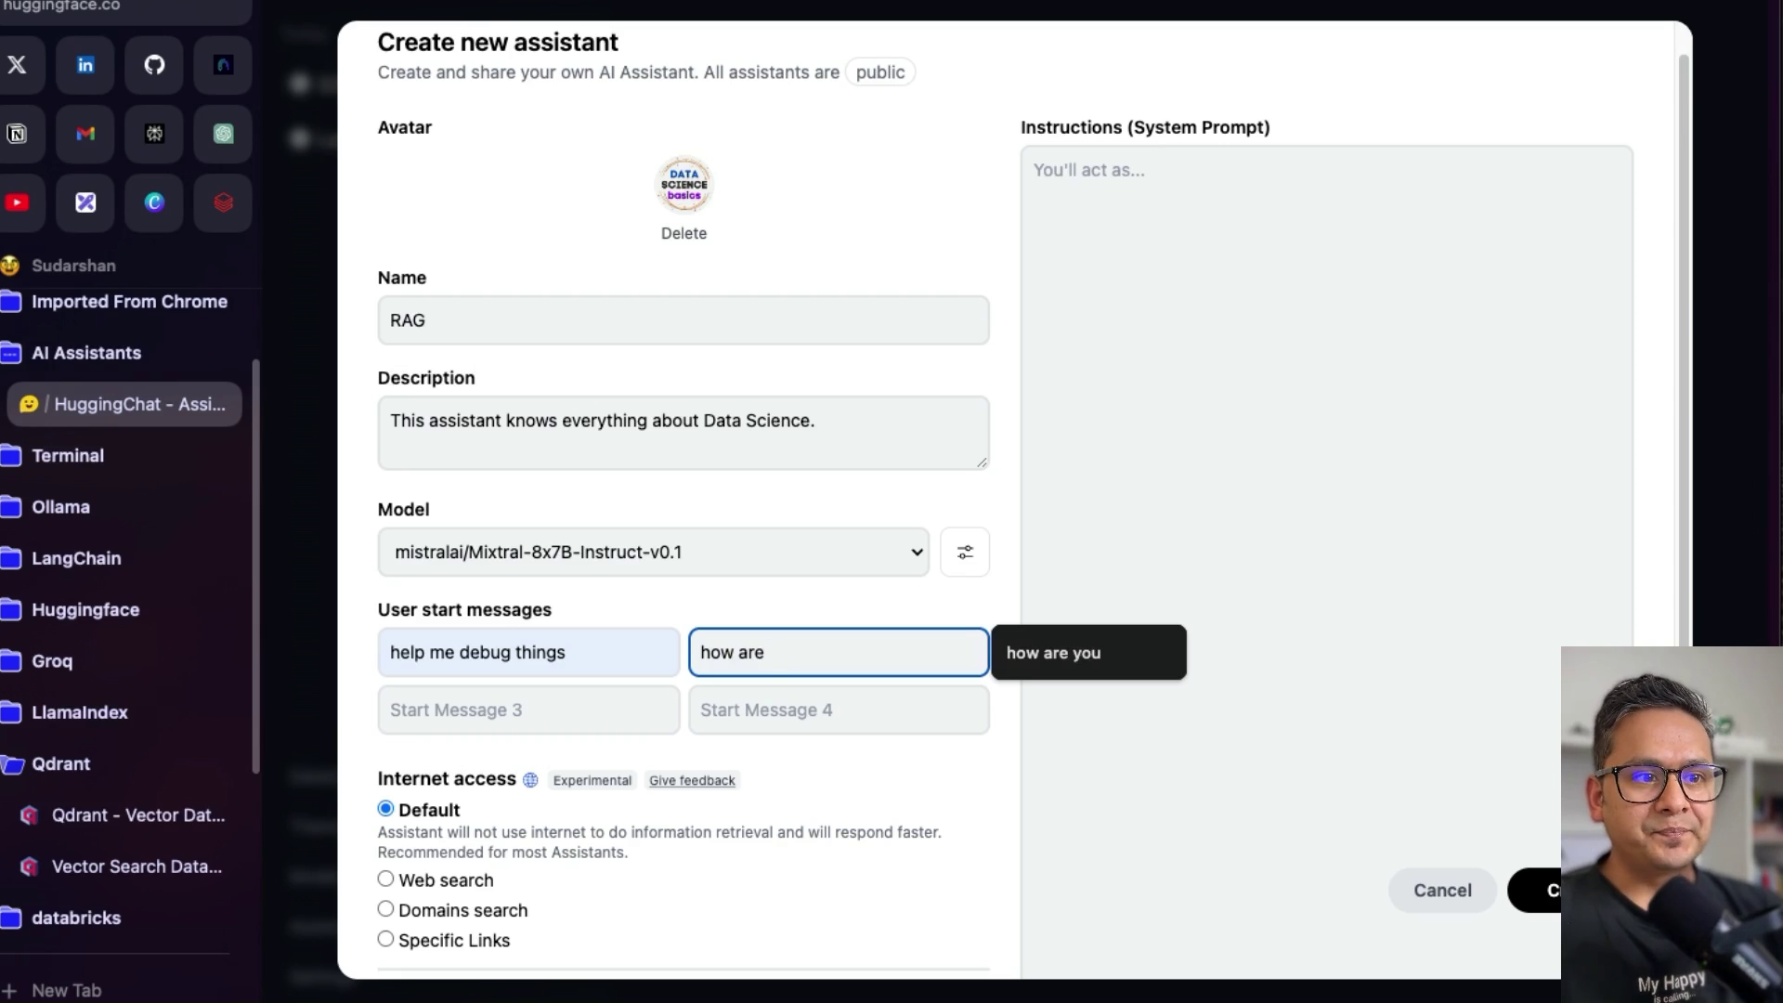
- Set the second user start message to "help me create a snake game"
type("help me r")
key("BackSpace")
type("cr")
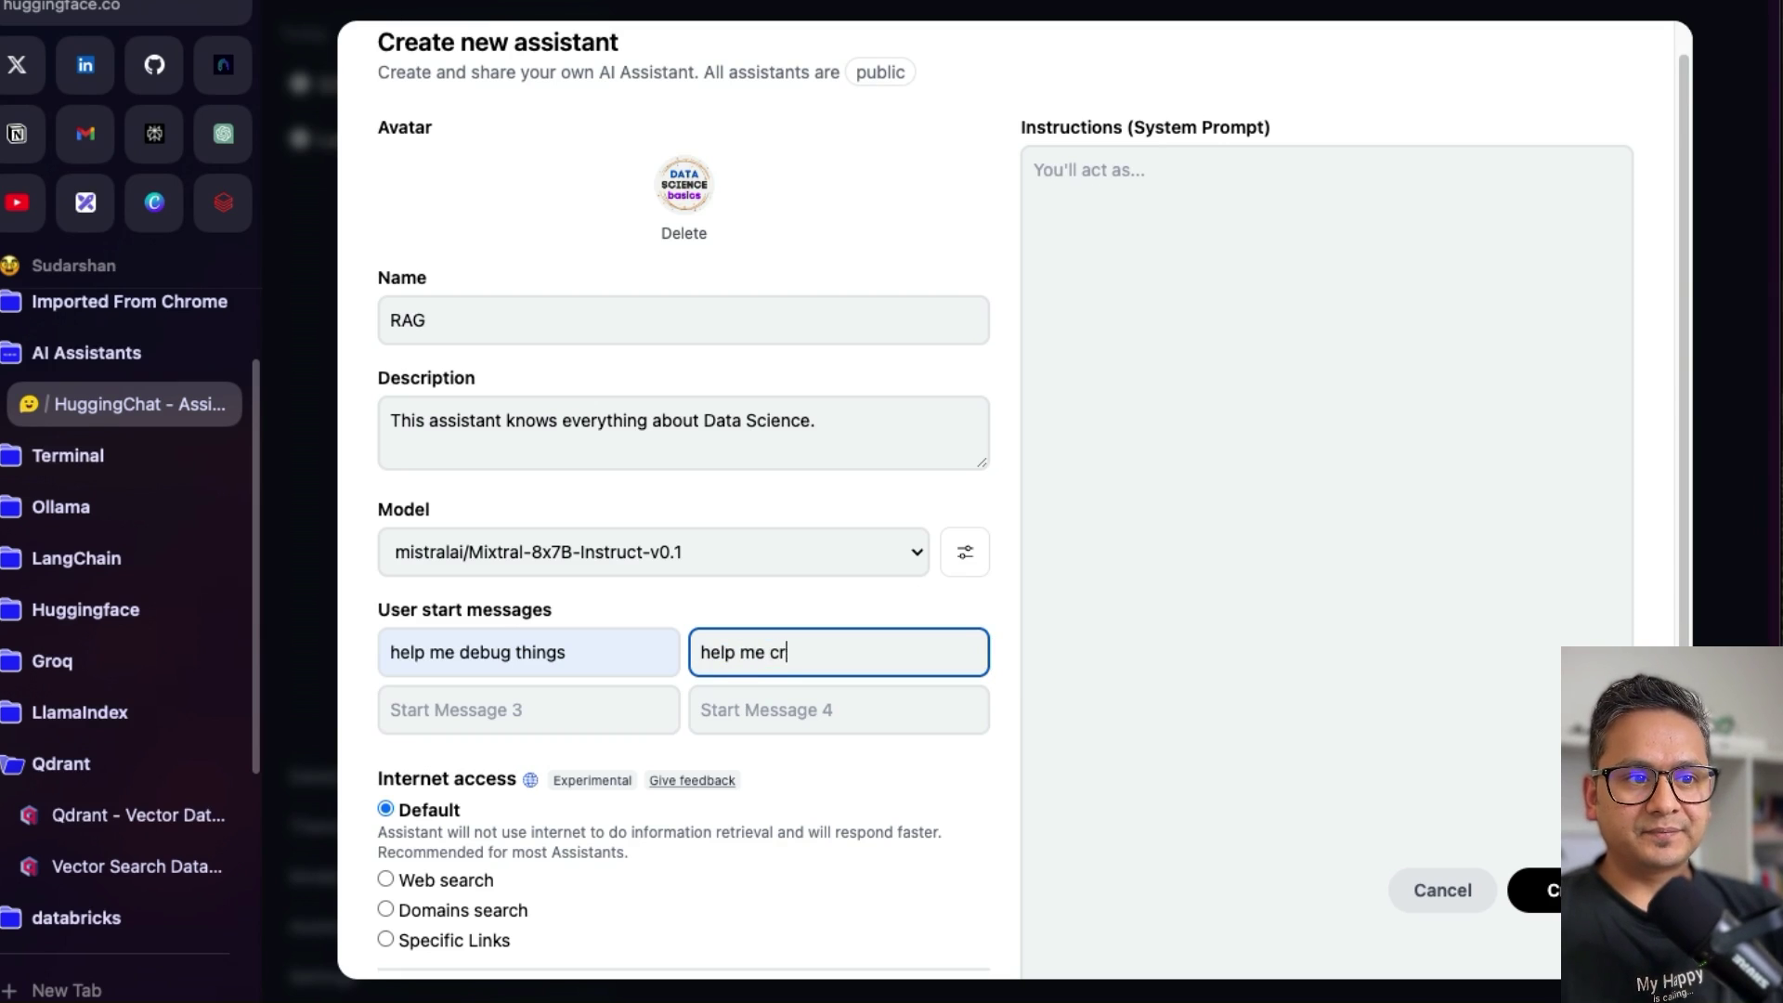
type("eate a ")
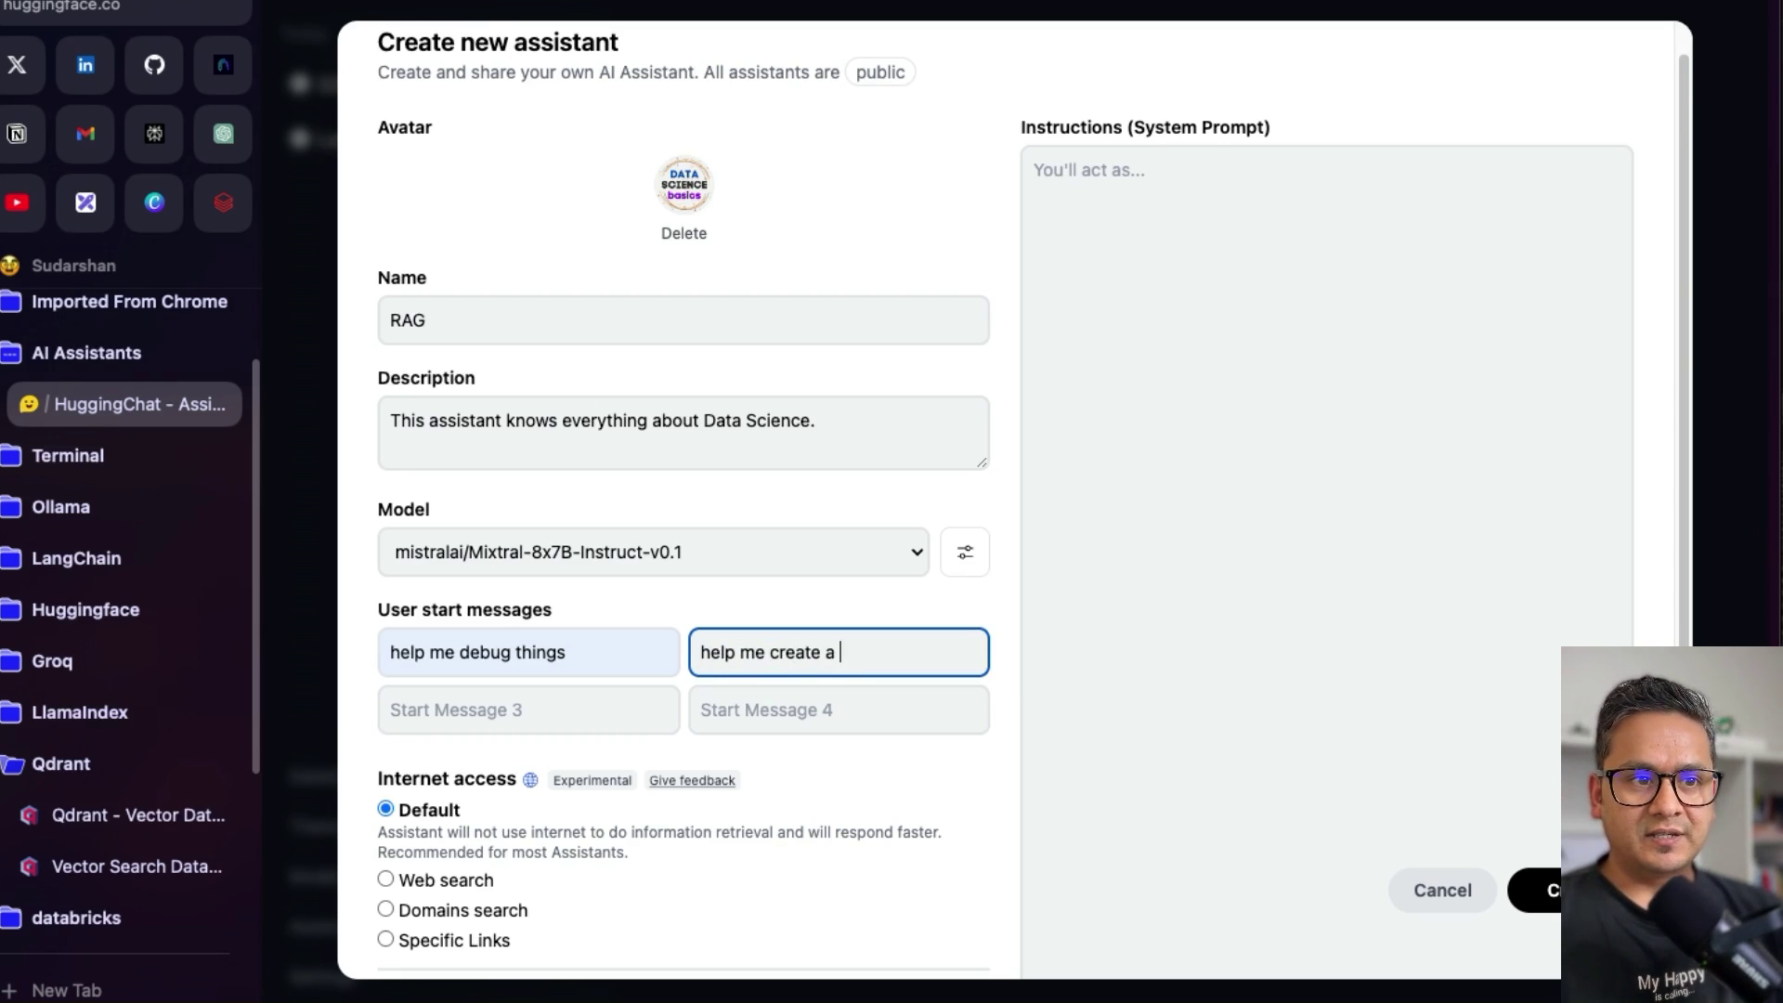
type("snake game")
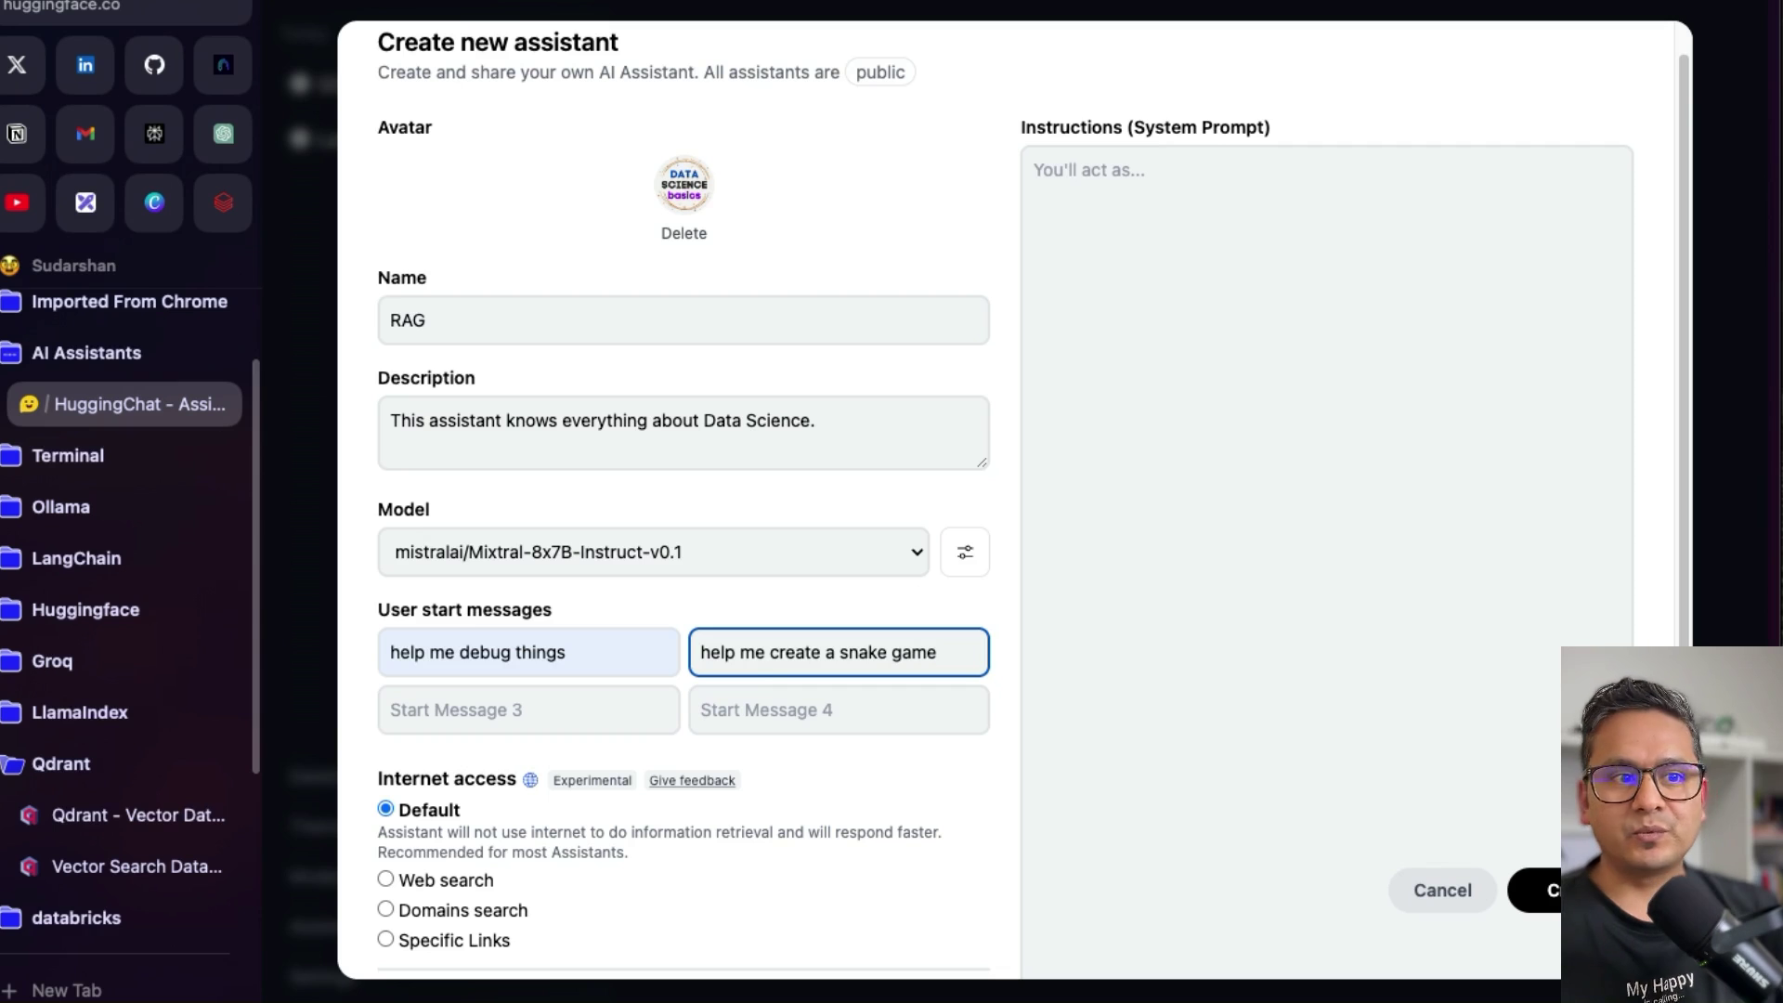
- Set the third user start message to "provide ml related stuffs" and the fourth to "help me know things about Finland"
left_click(505, 714)
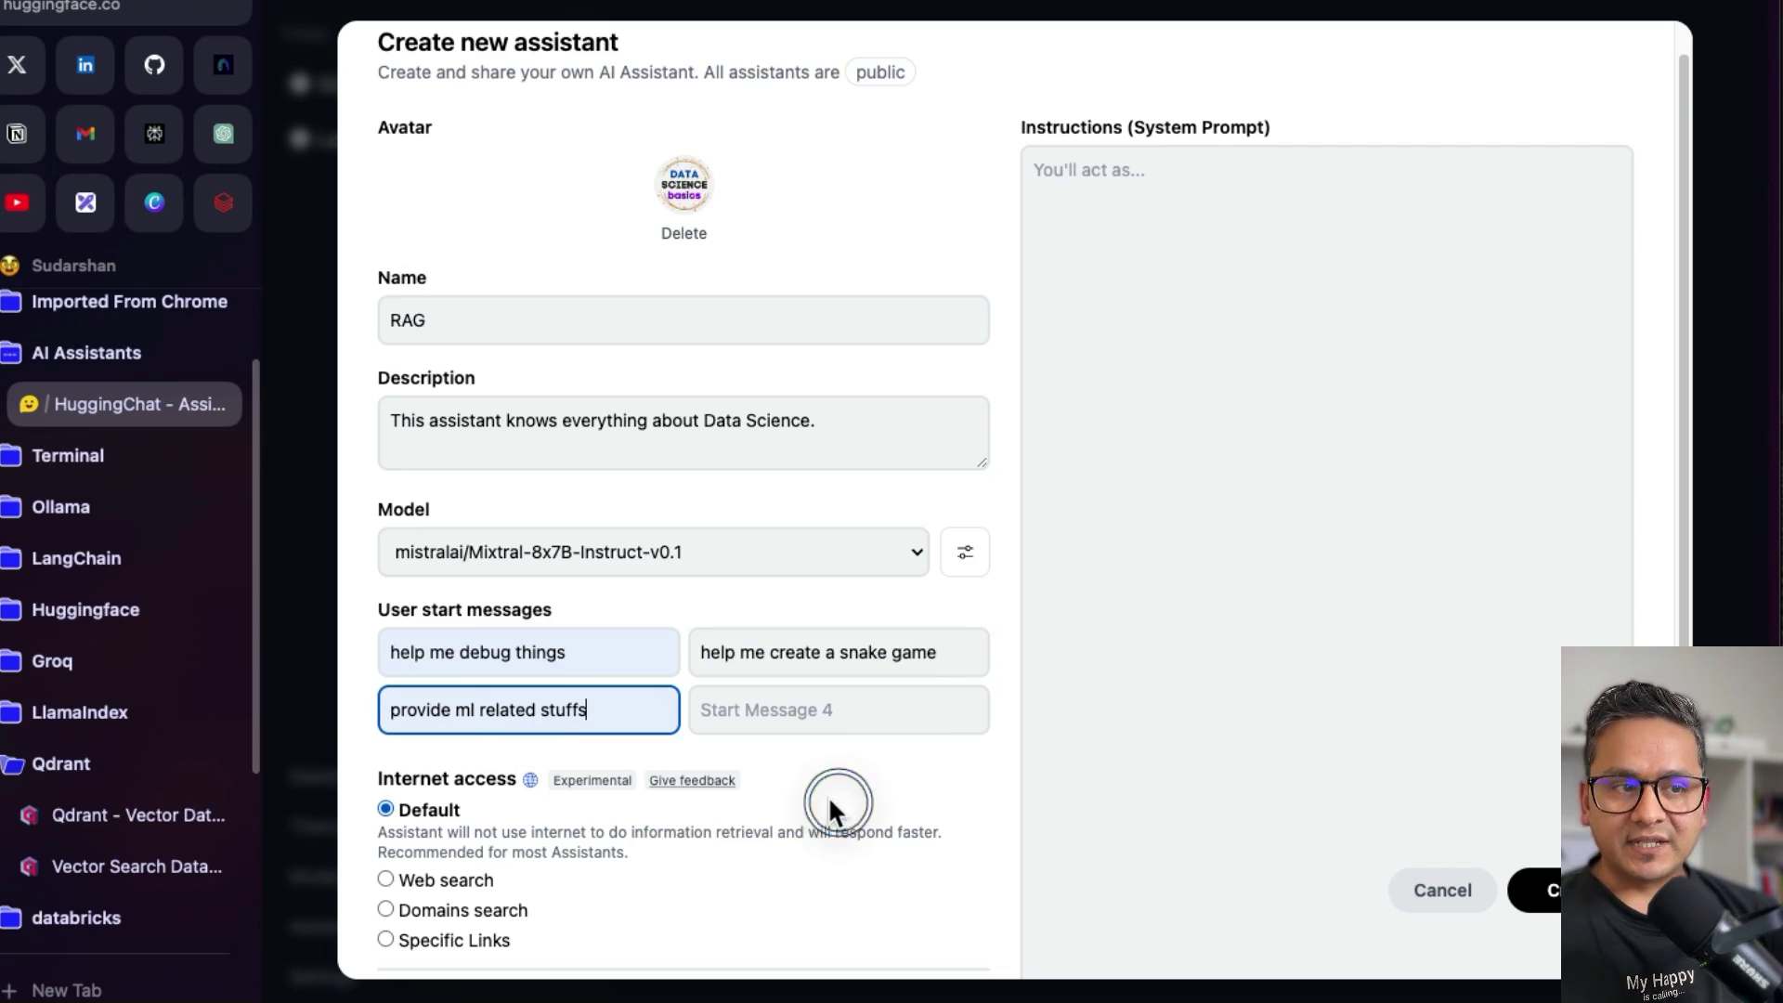
left_click(785, 713)
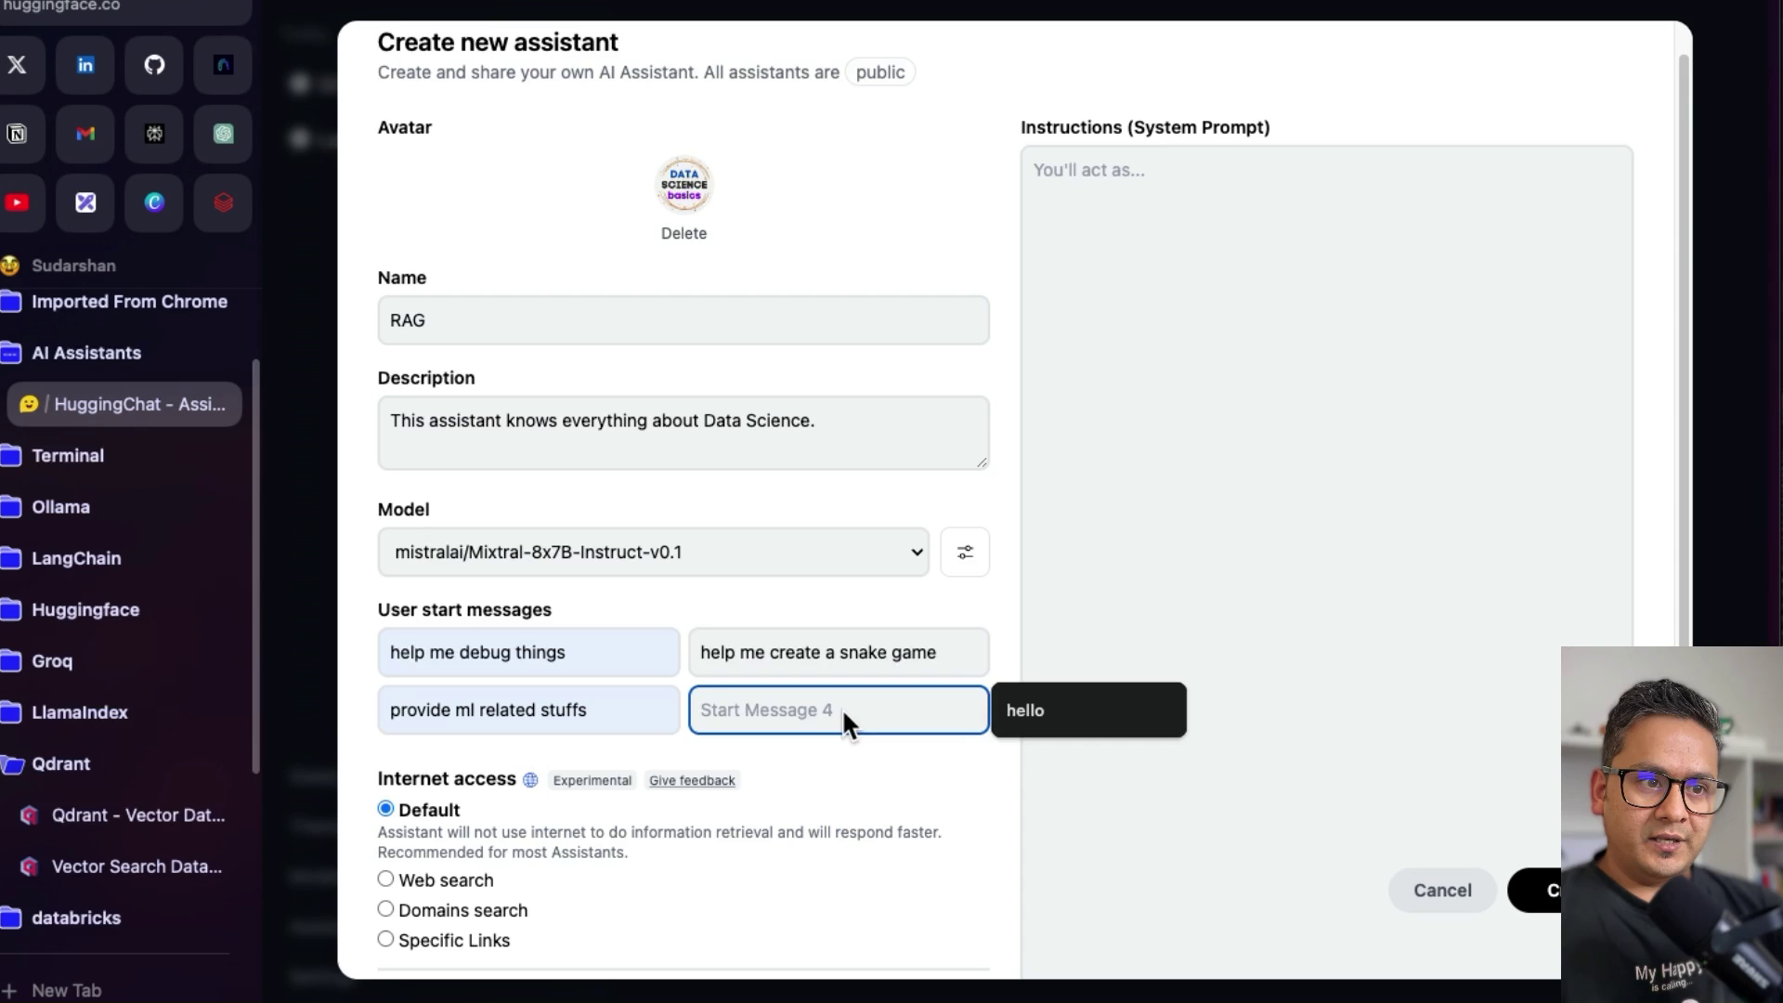
type("help me")
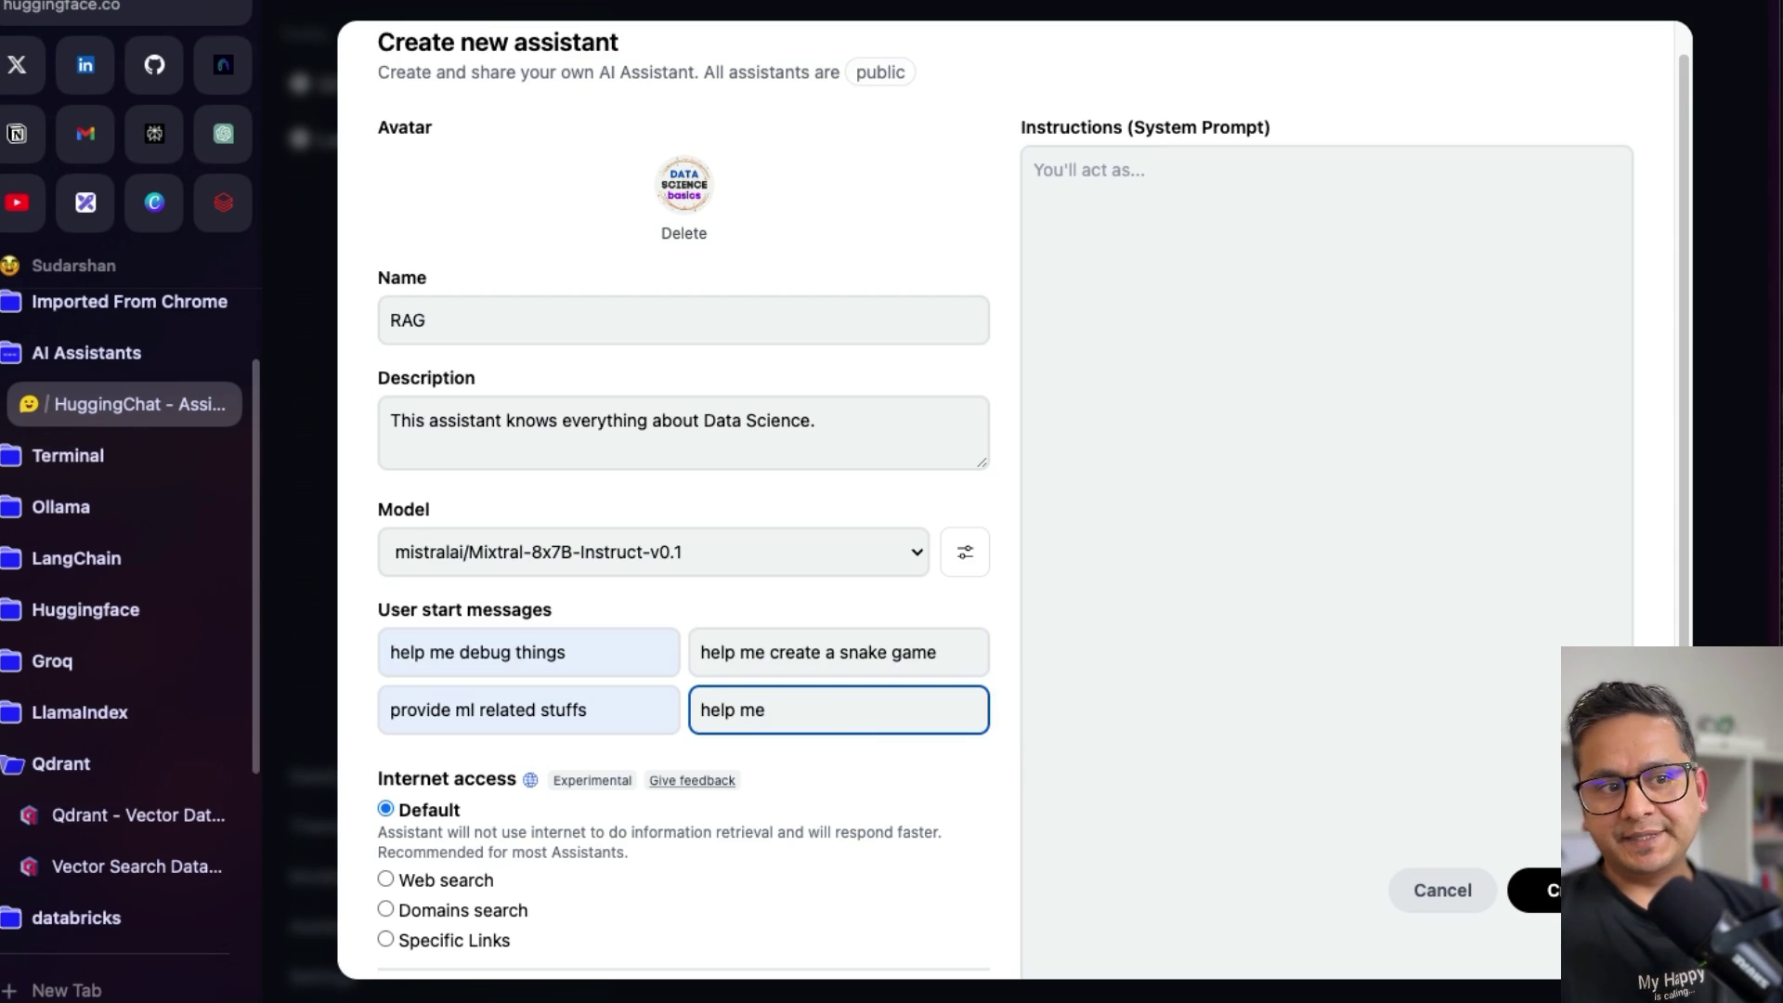
type(" know things ")
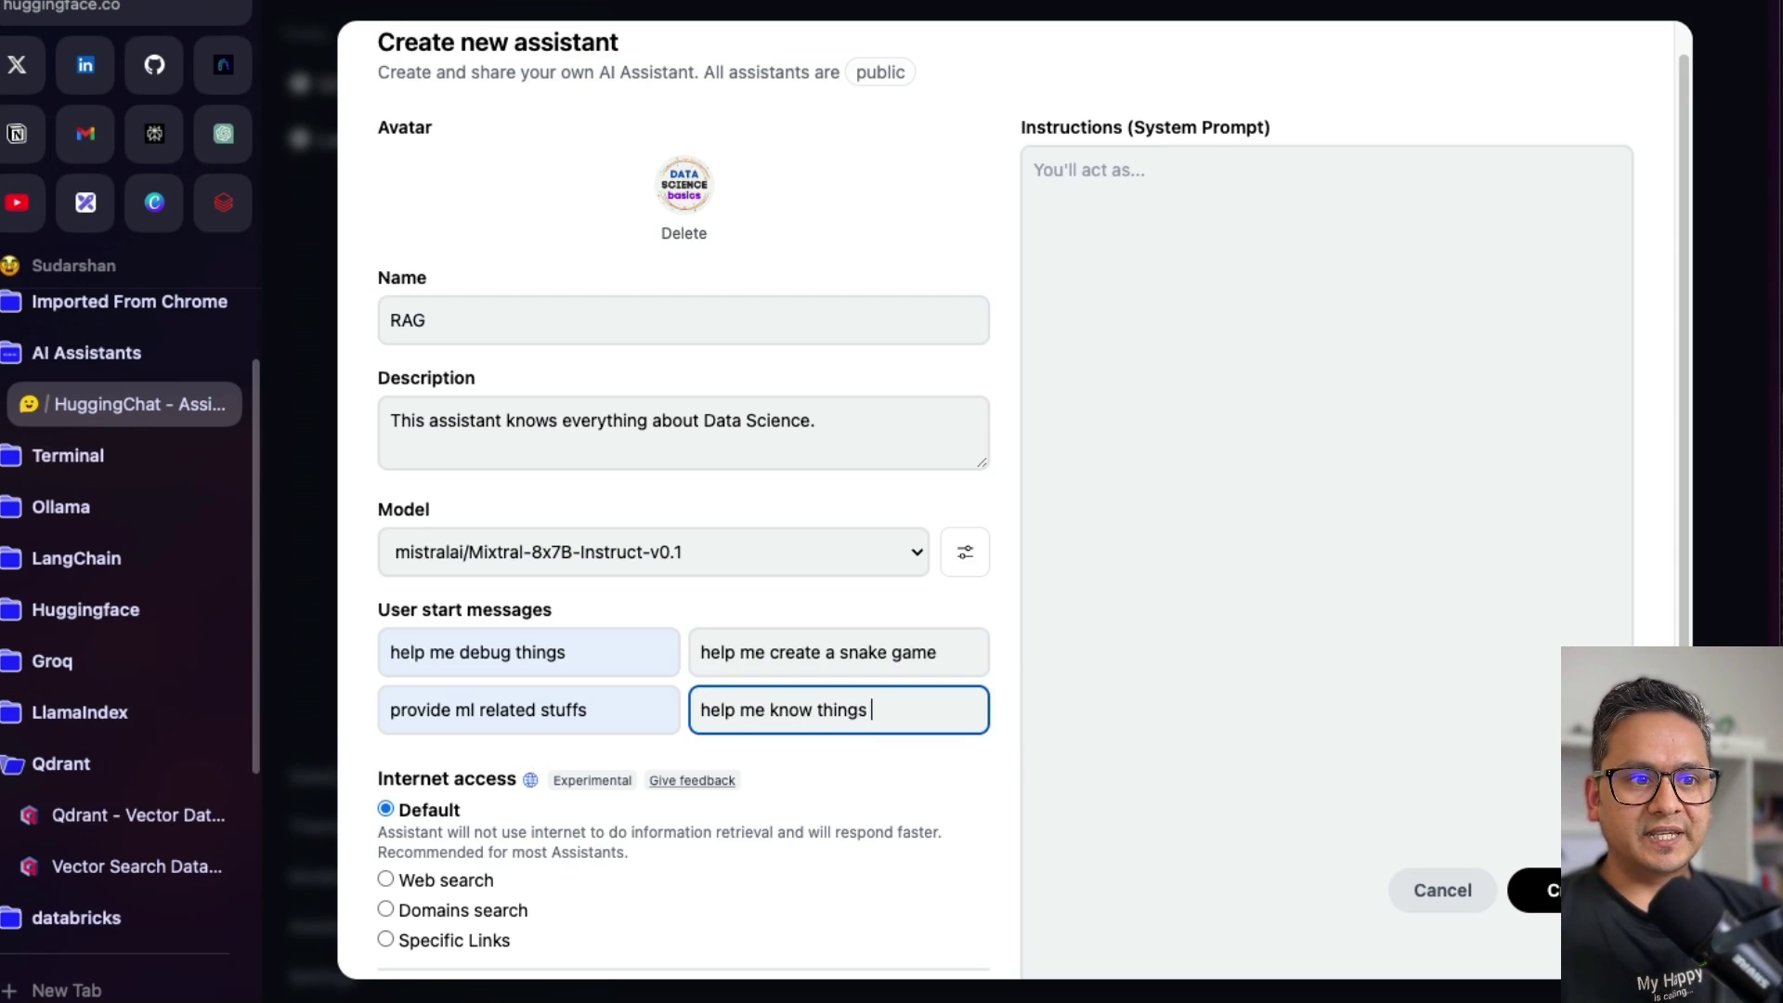
type("about F")
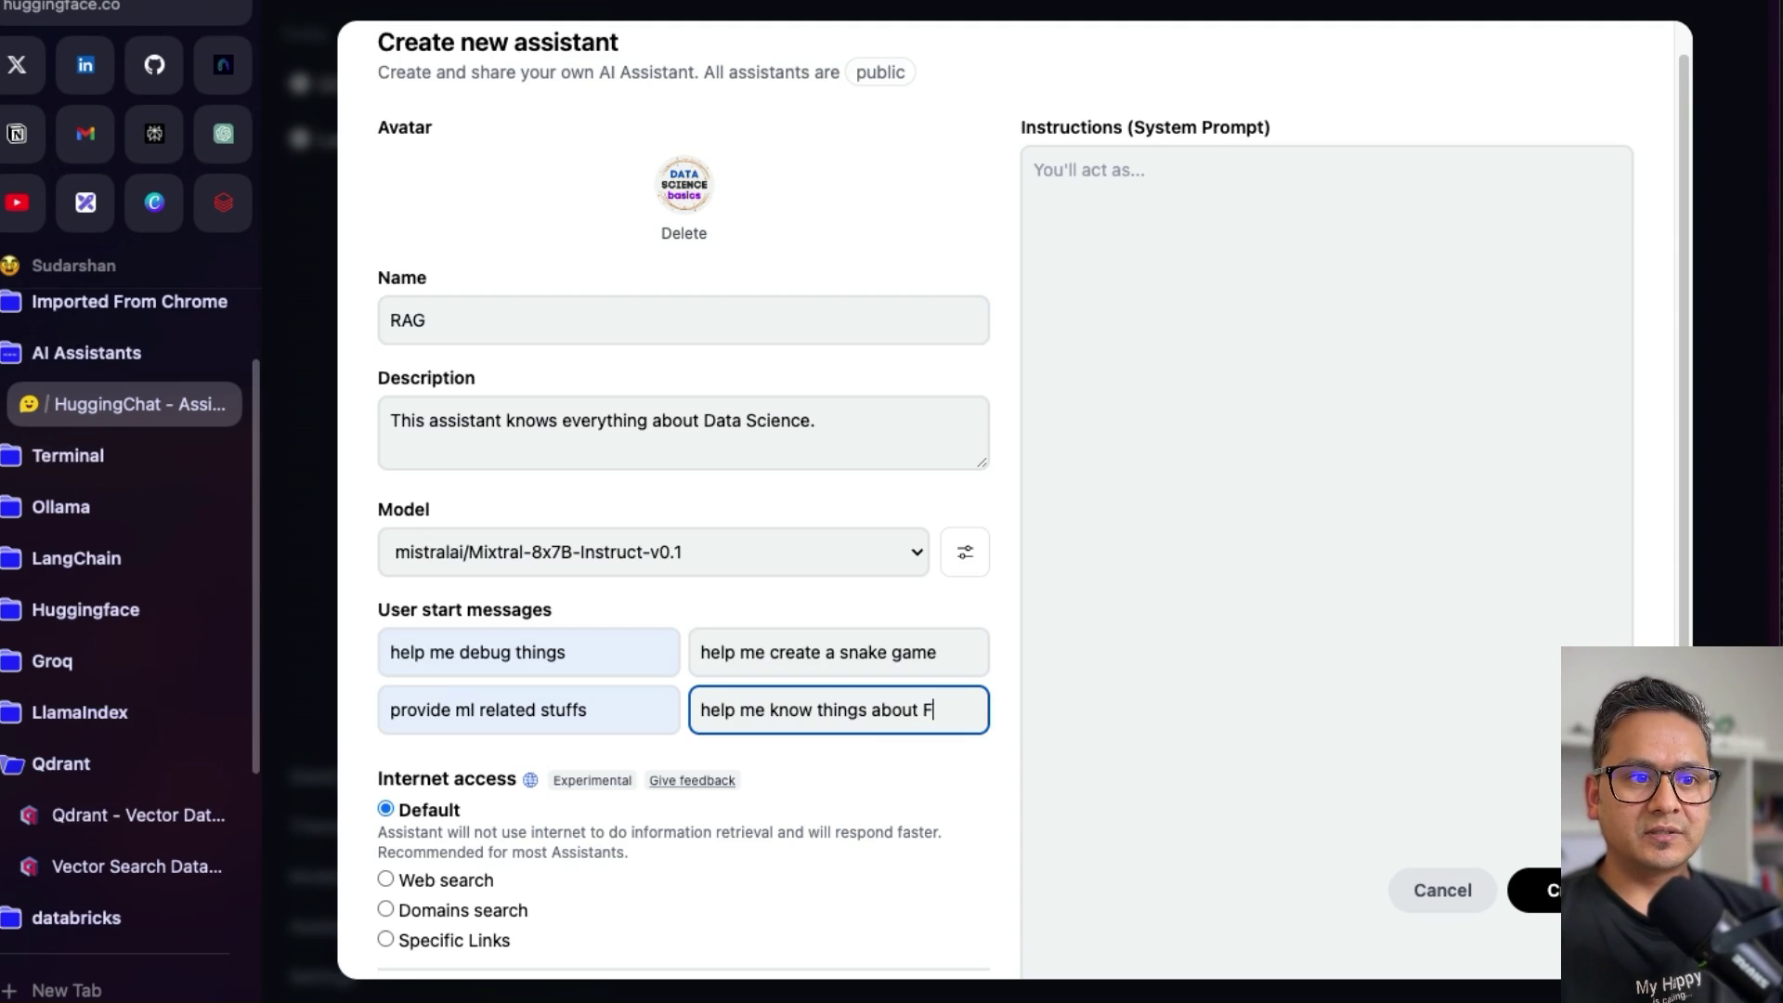
type("inlnad")
key("BackSpace")
key("BackSpace")
key("BackSpace")
key("BackSpace")
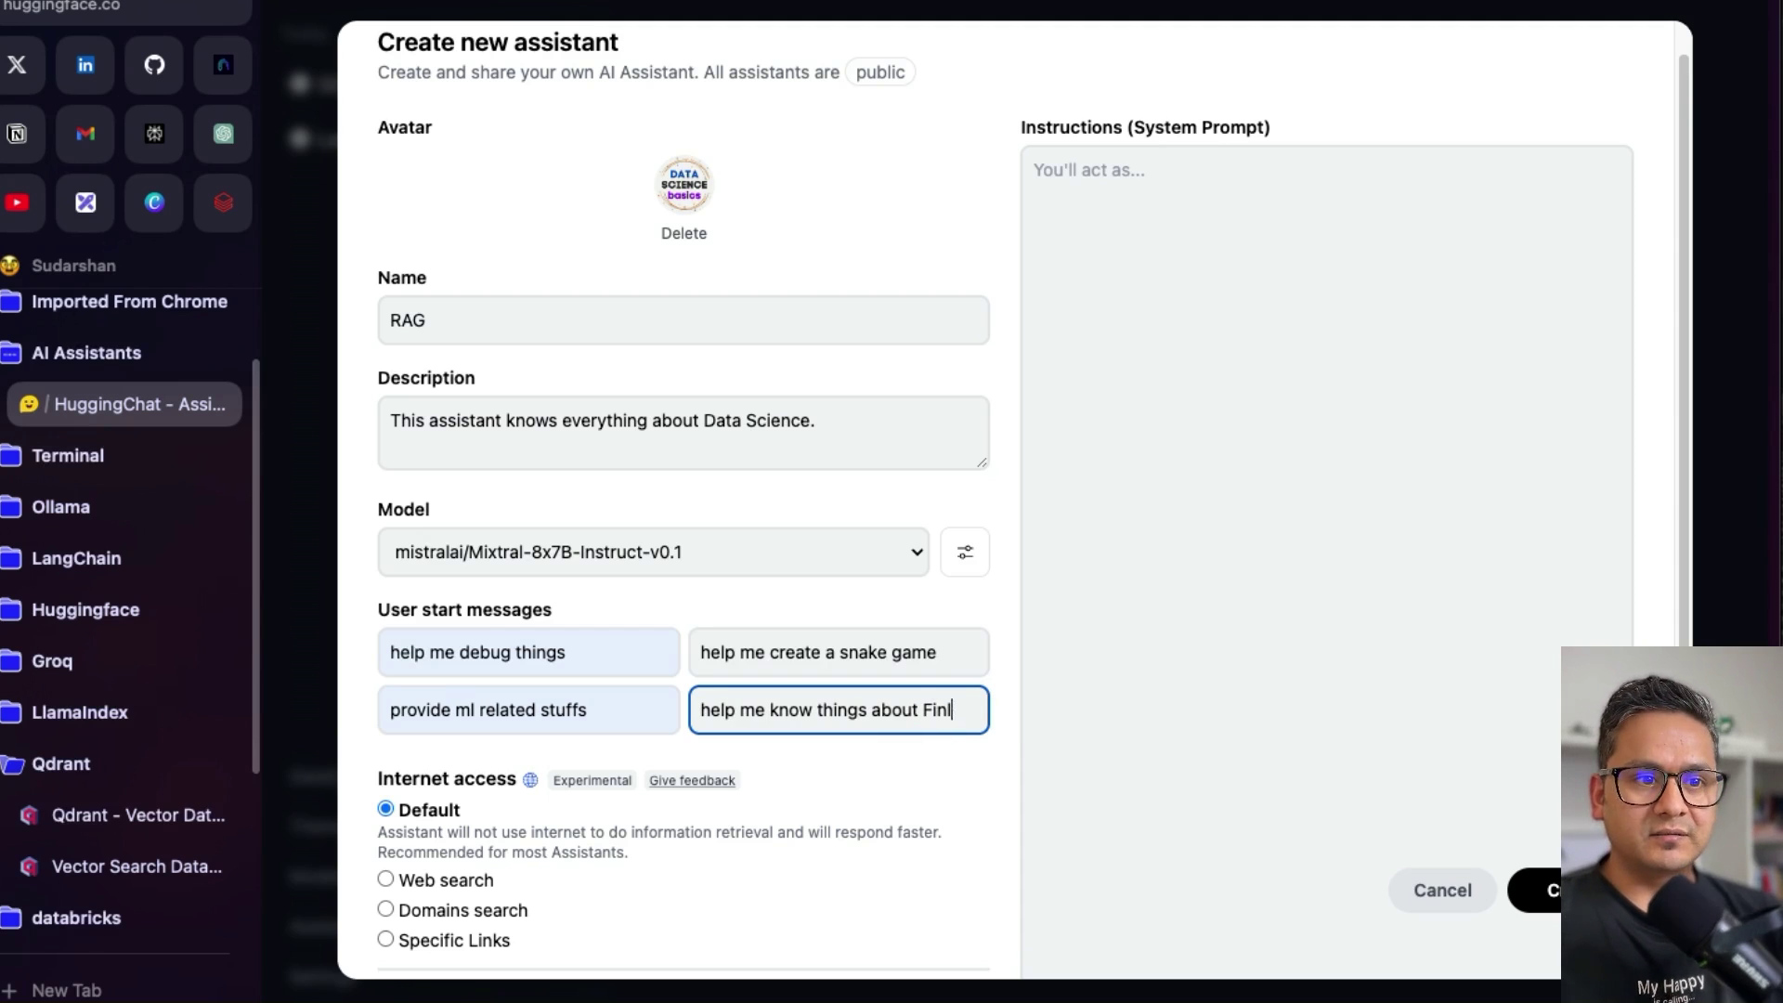
type("land")
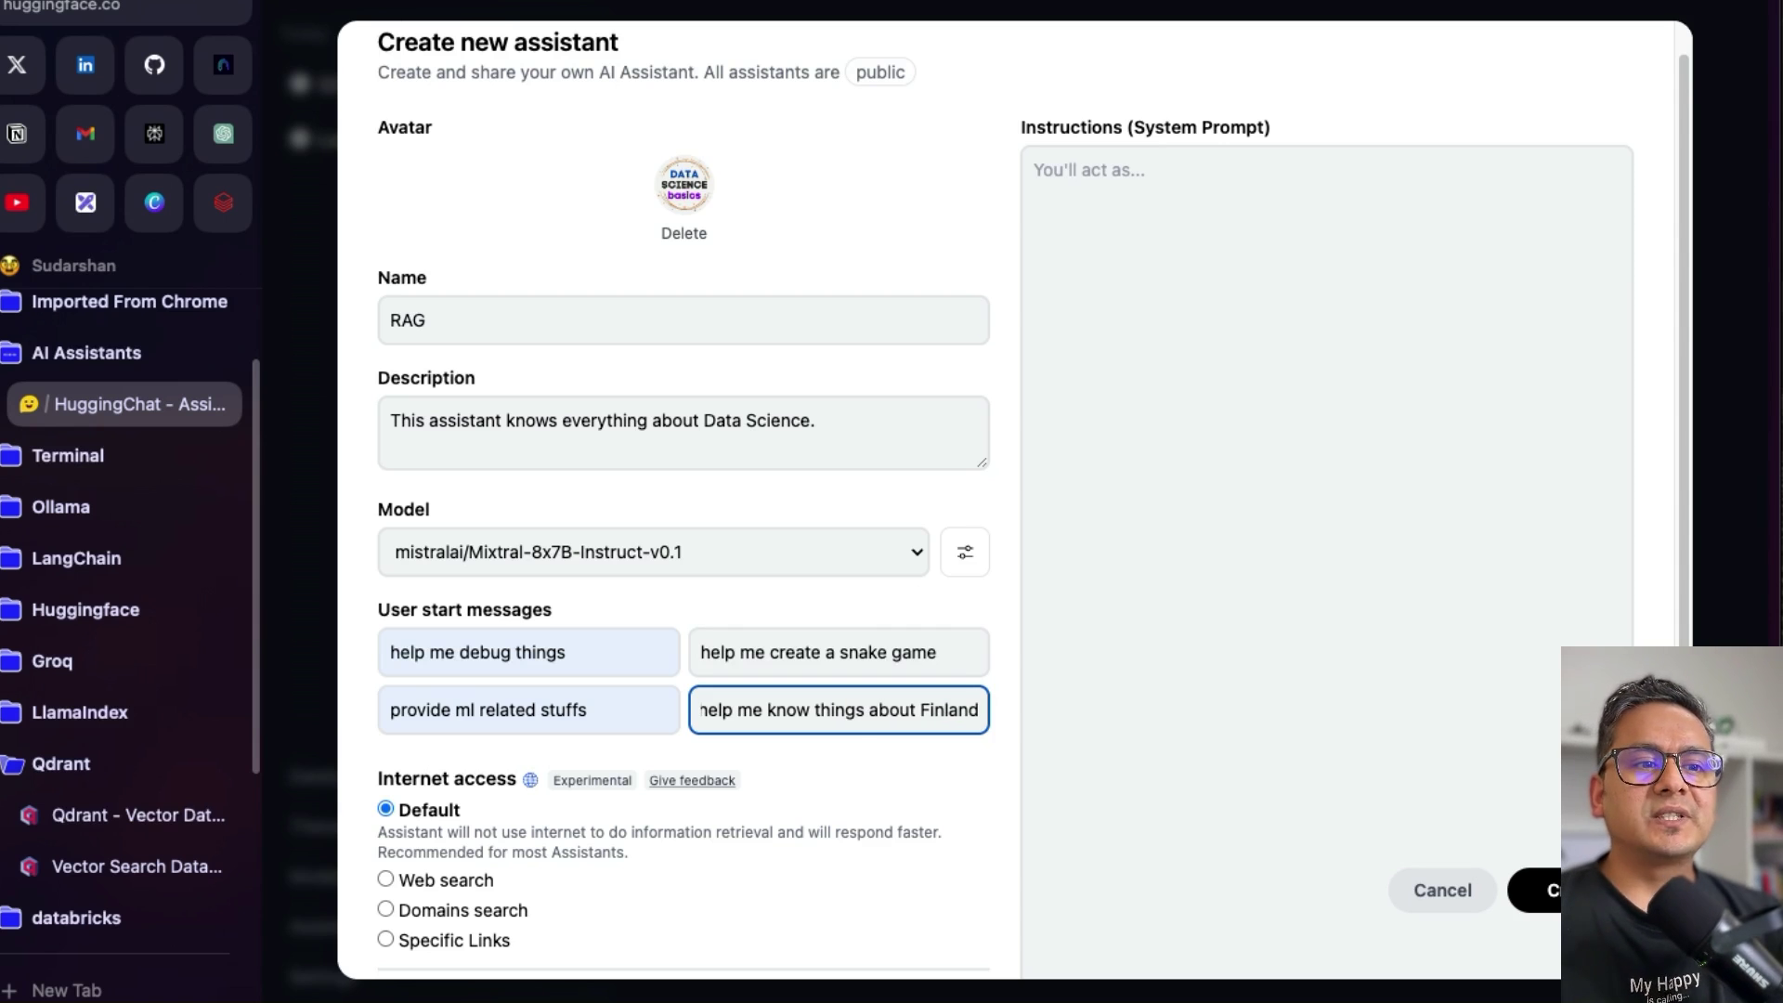
left_click(984, 762)
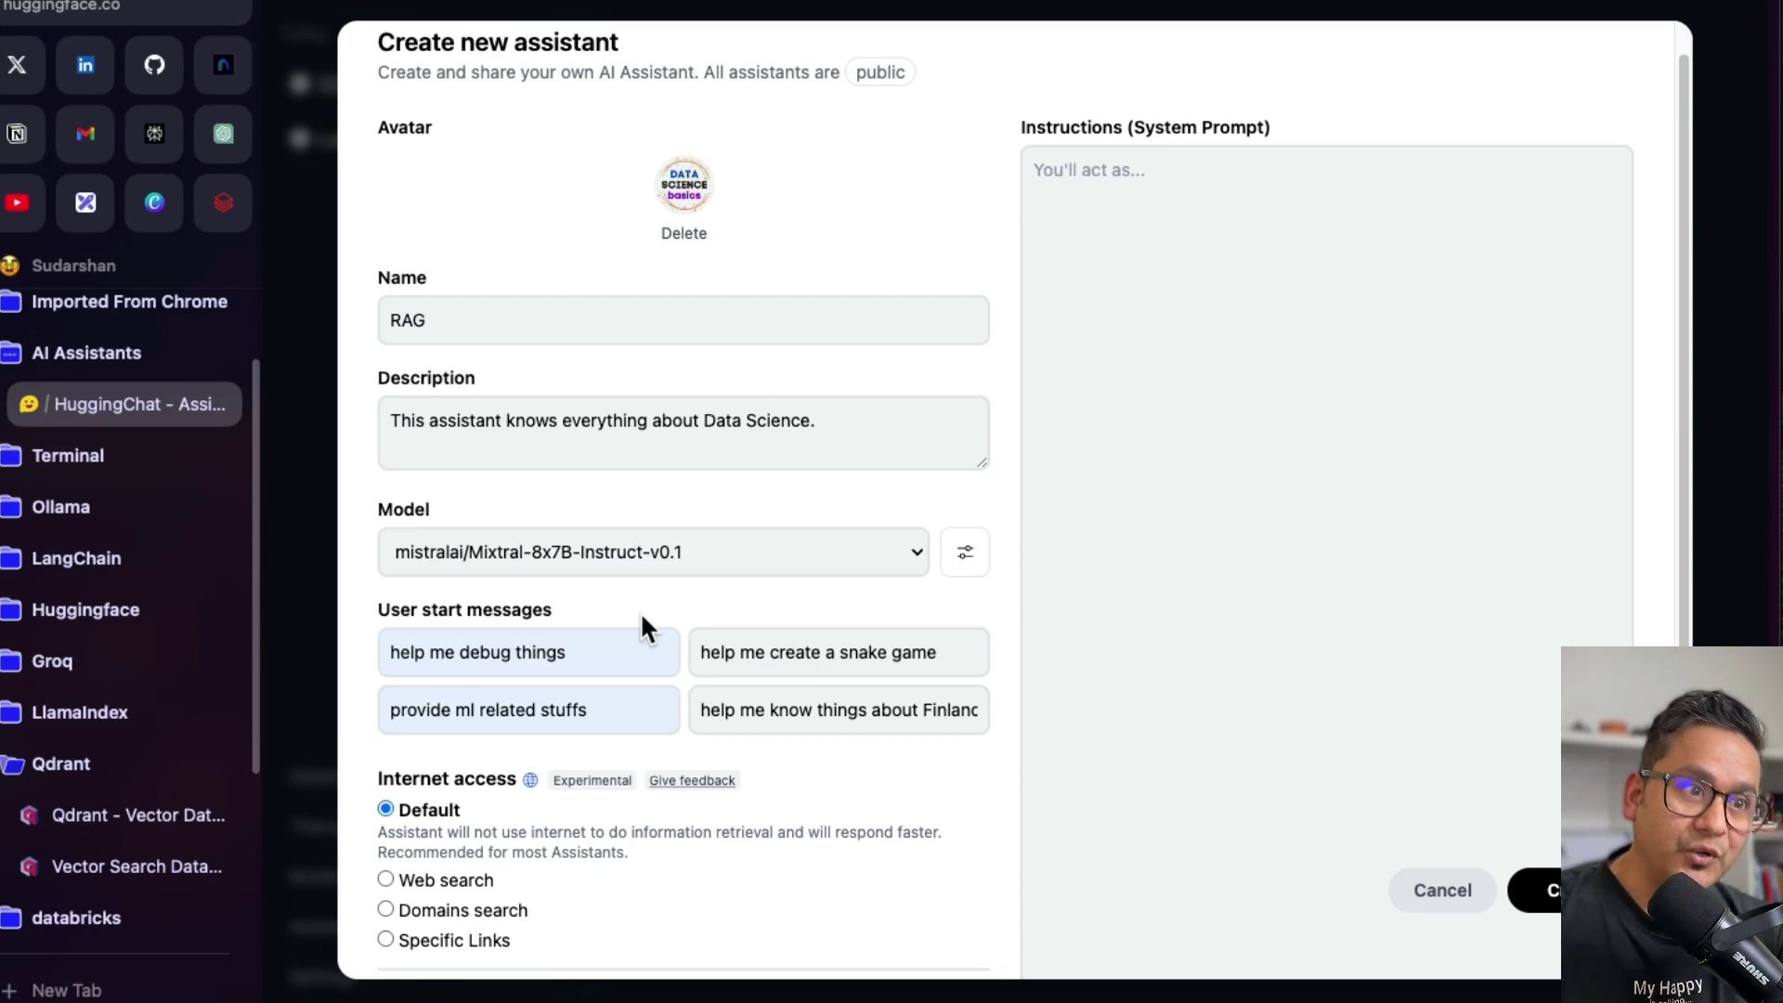
- Try the Web search and Domains search options for internet access, and settle on Specific Links
scroll(625, 668, "down", 3)
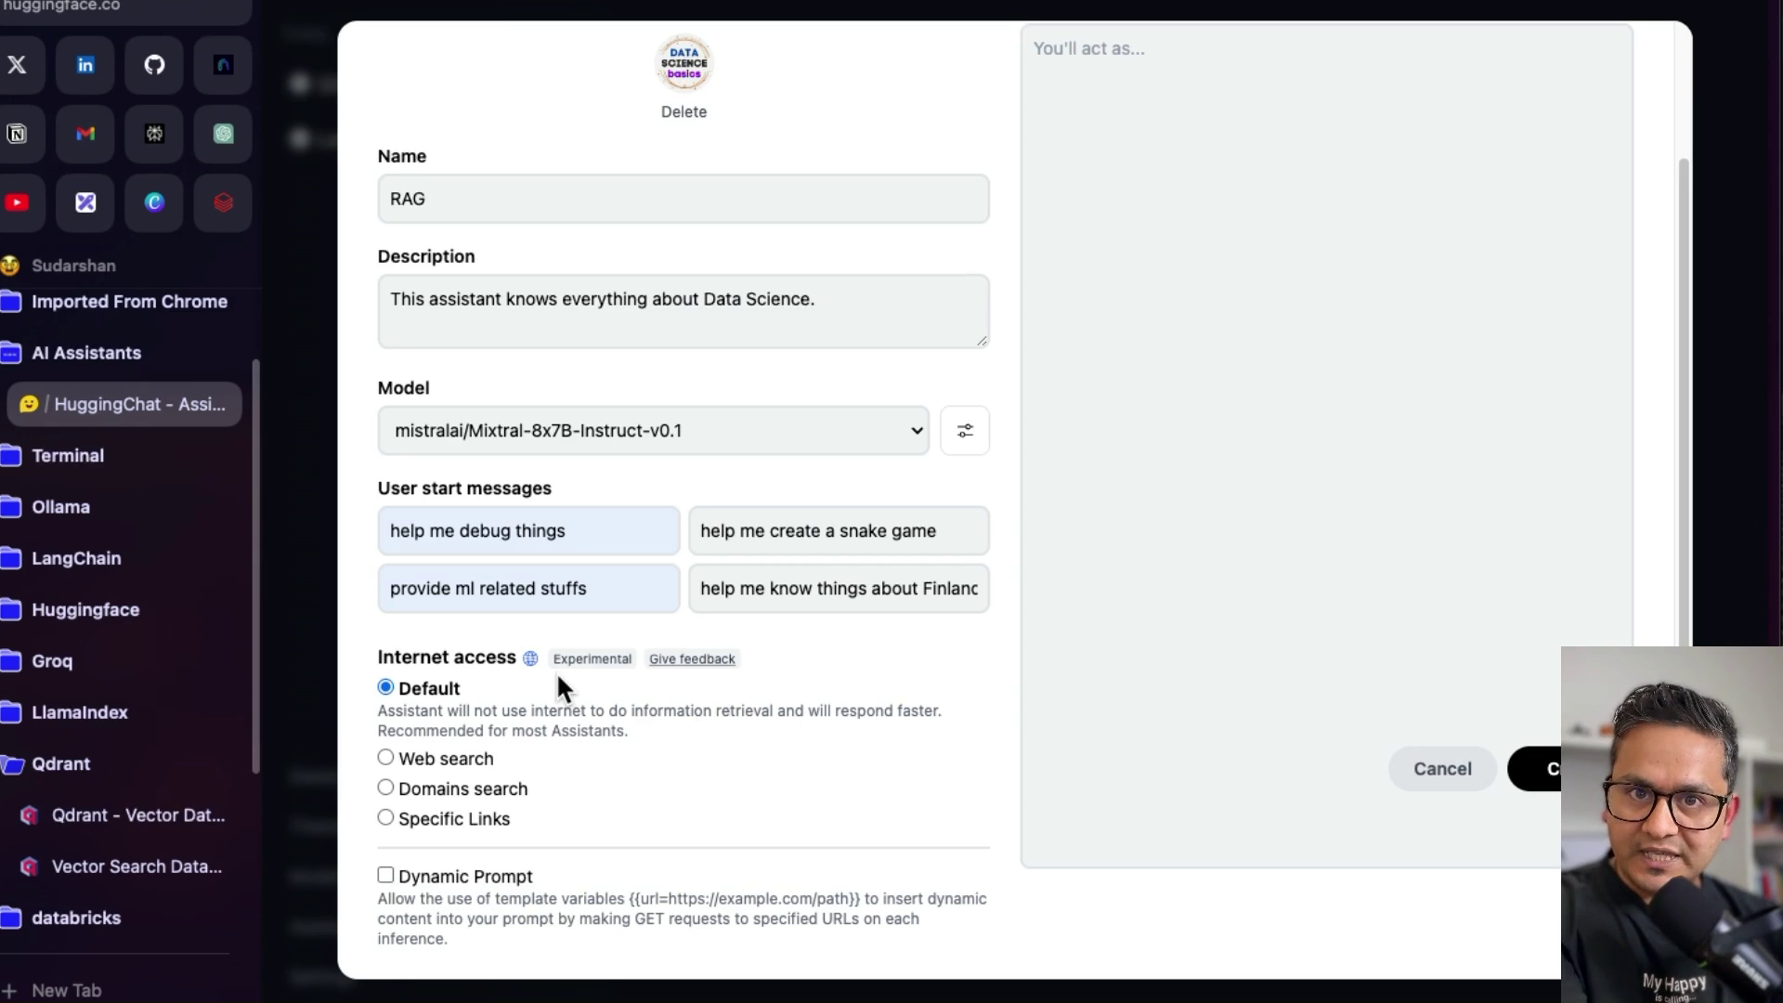
scroll(1068, 376, "up", 1)
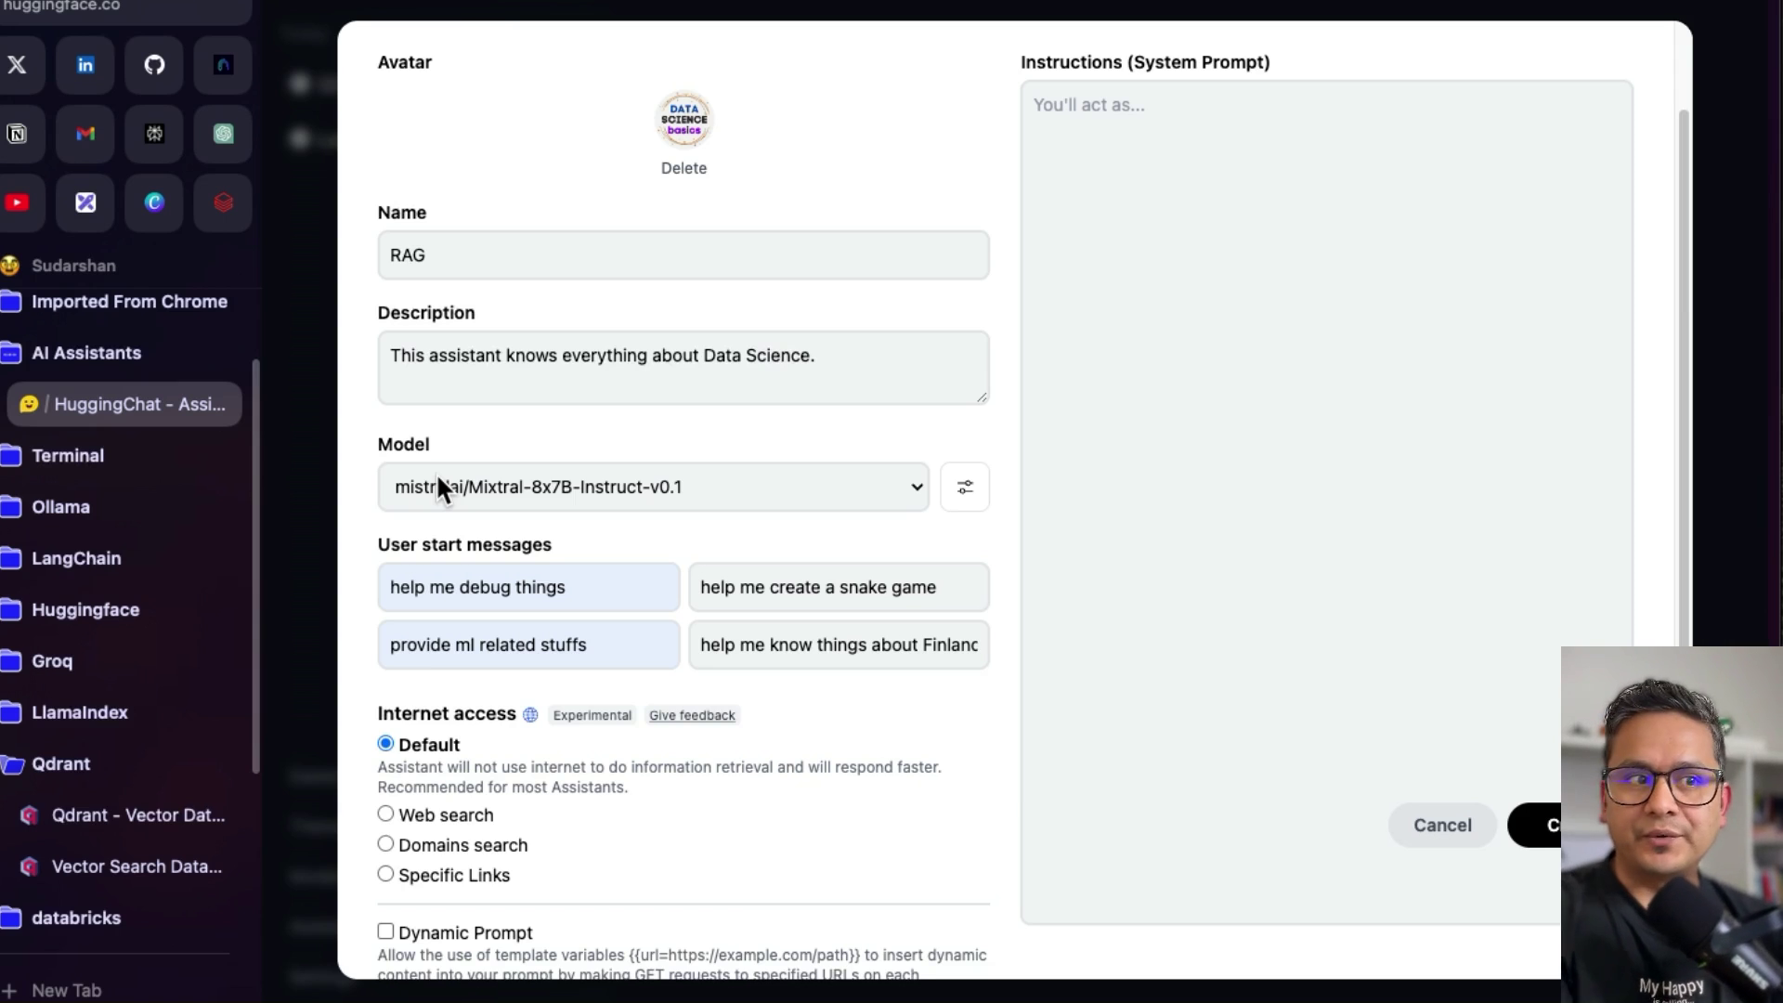
scroll(422, 557, "down", 2)
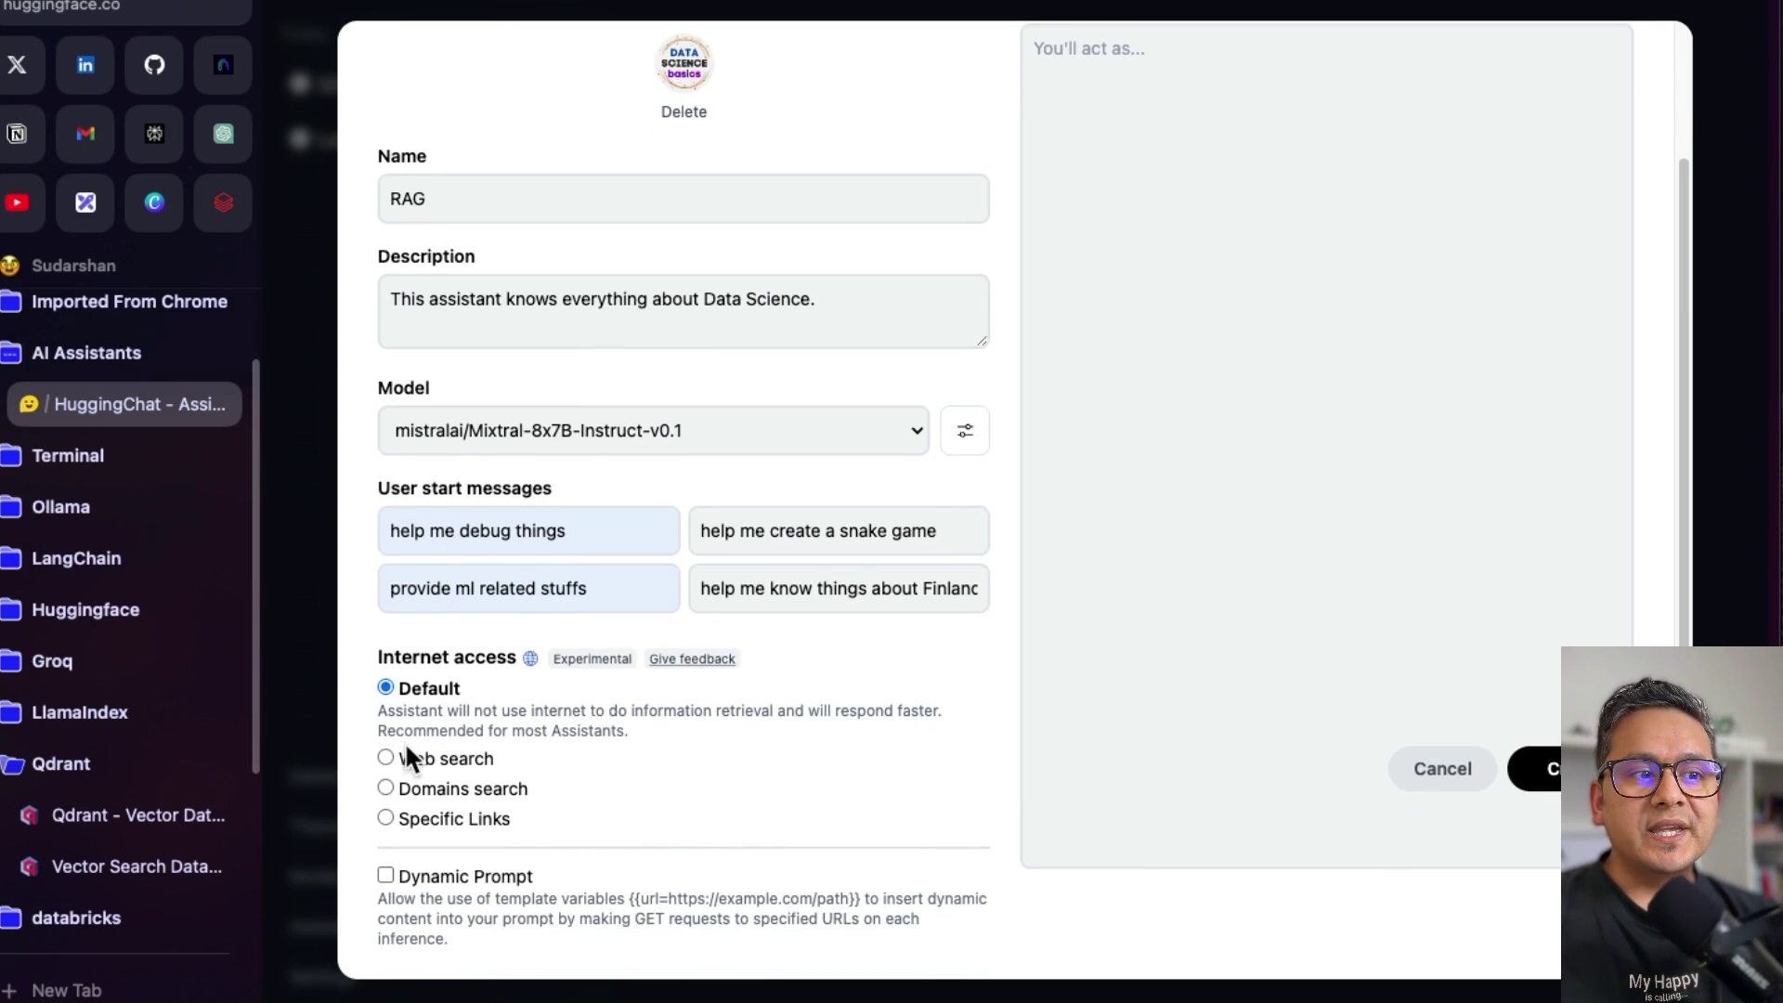
left_click(434, 759)
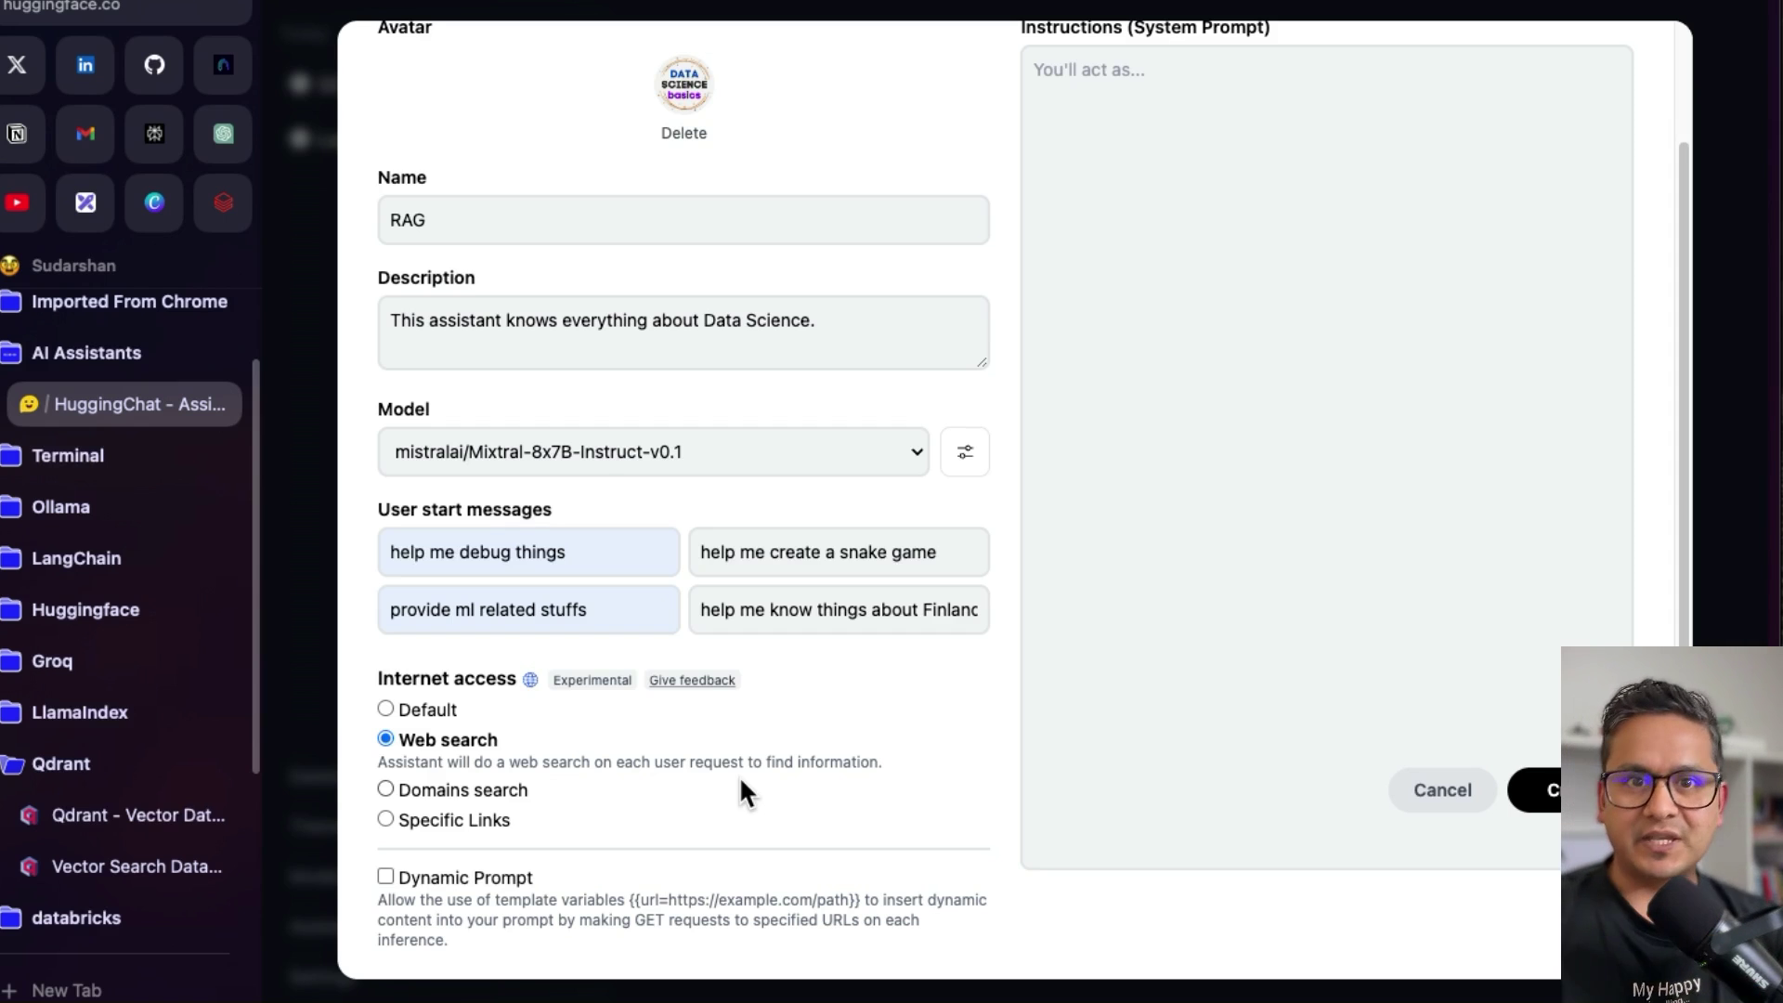
left_click(437, 790)
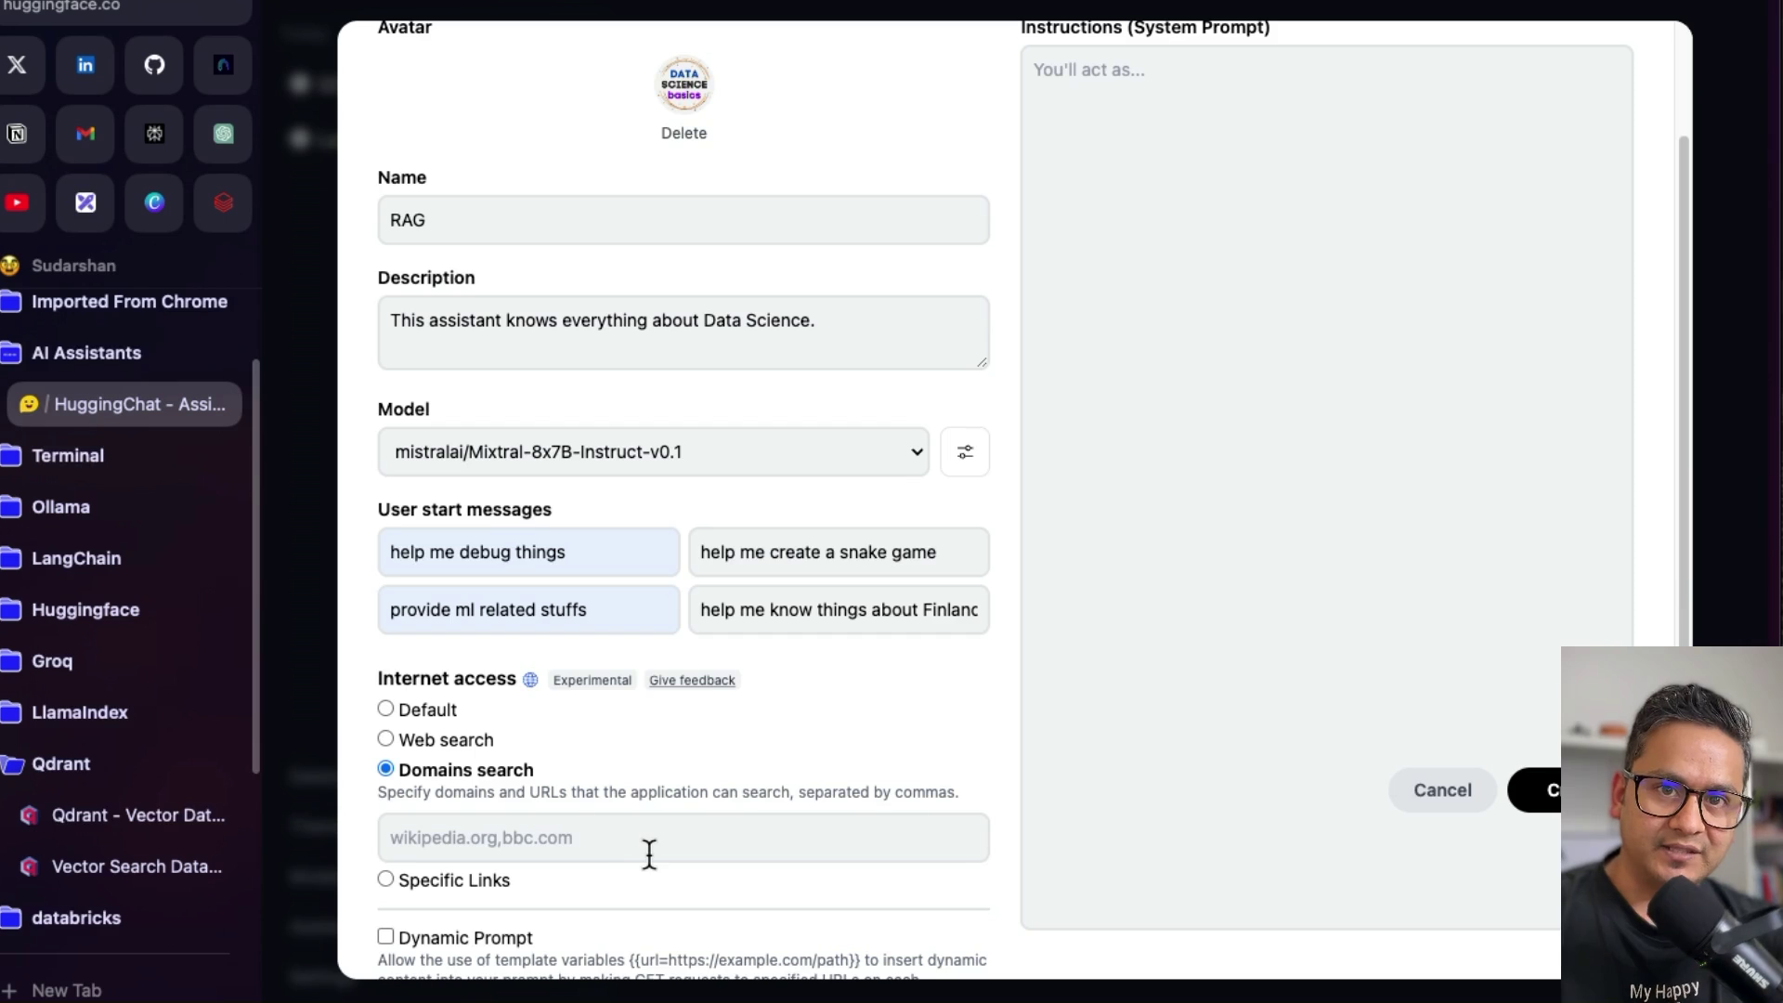
scroll(493, 863, "down", 1)
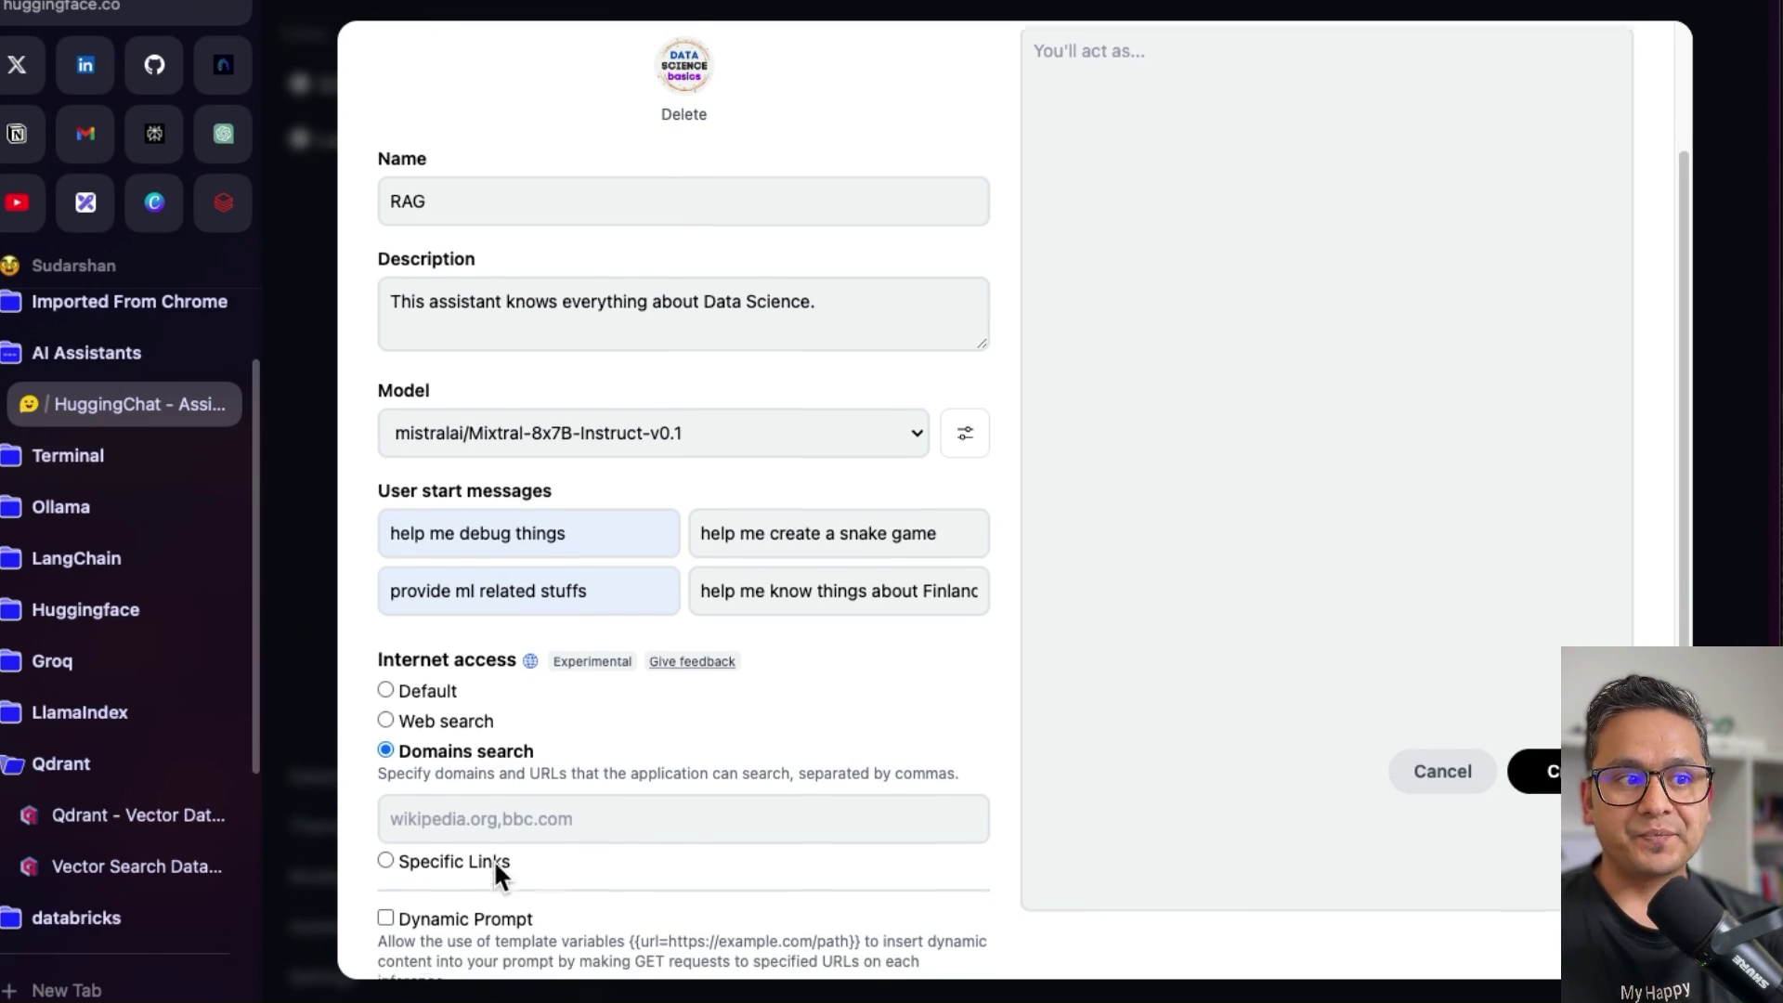
left_click(421, 850)
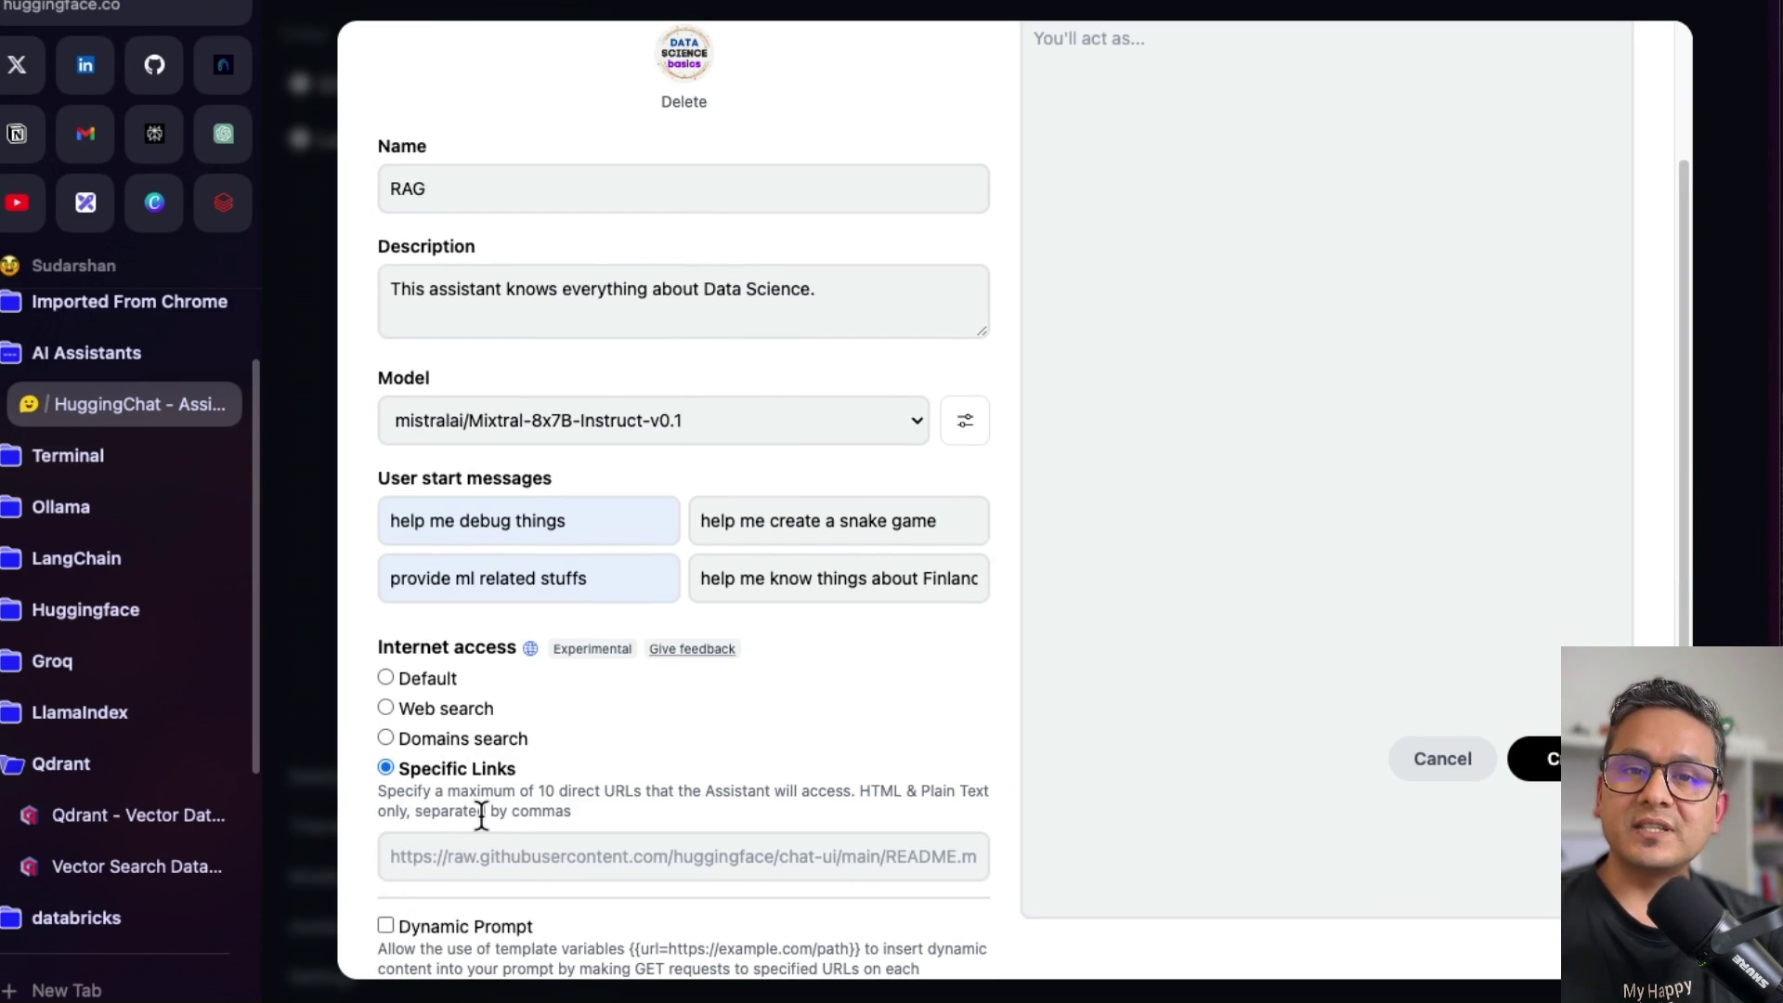
left_click(465, 189)
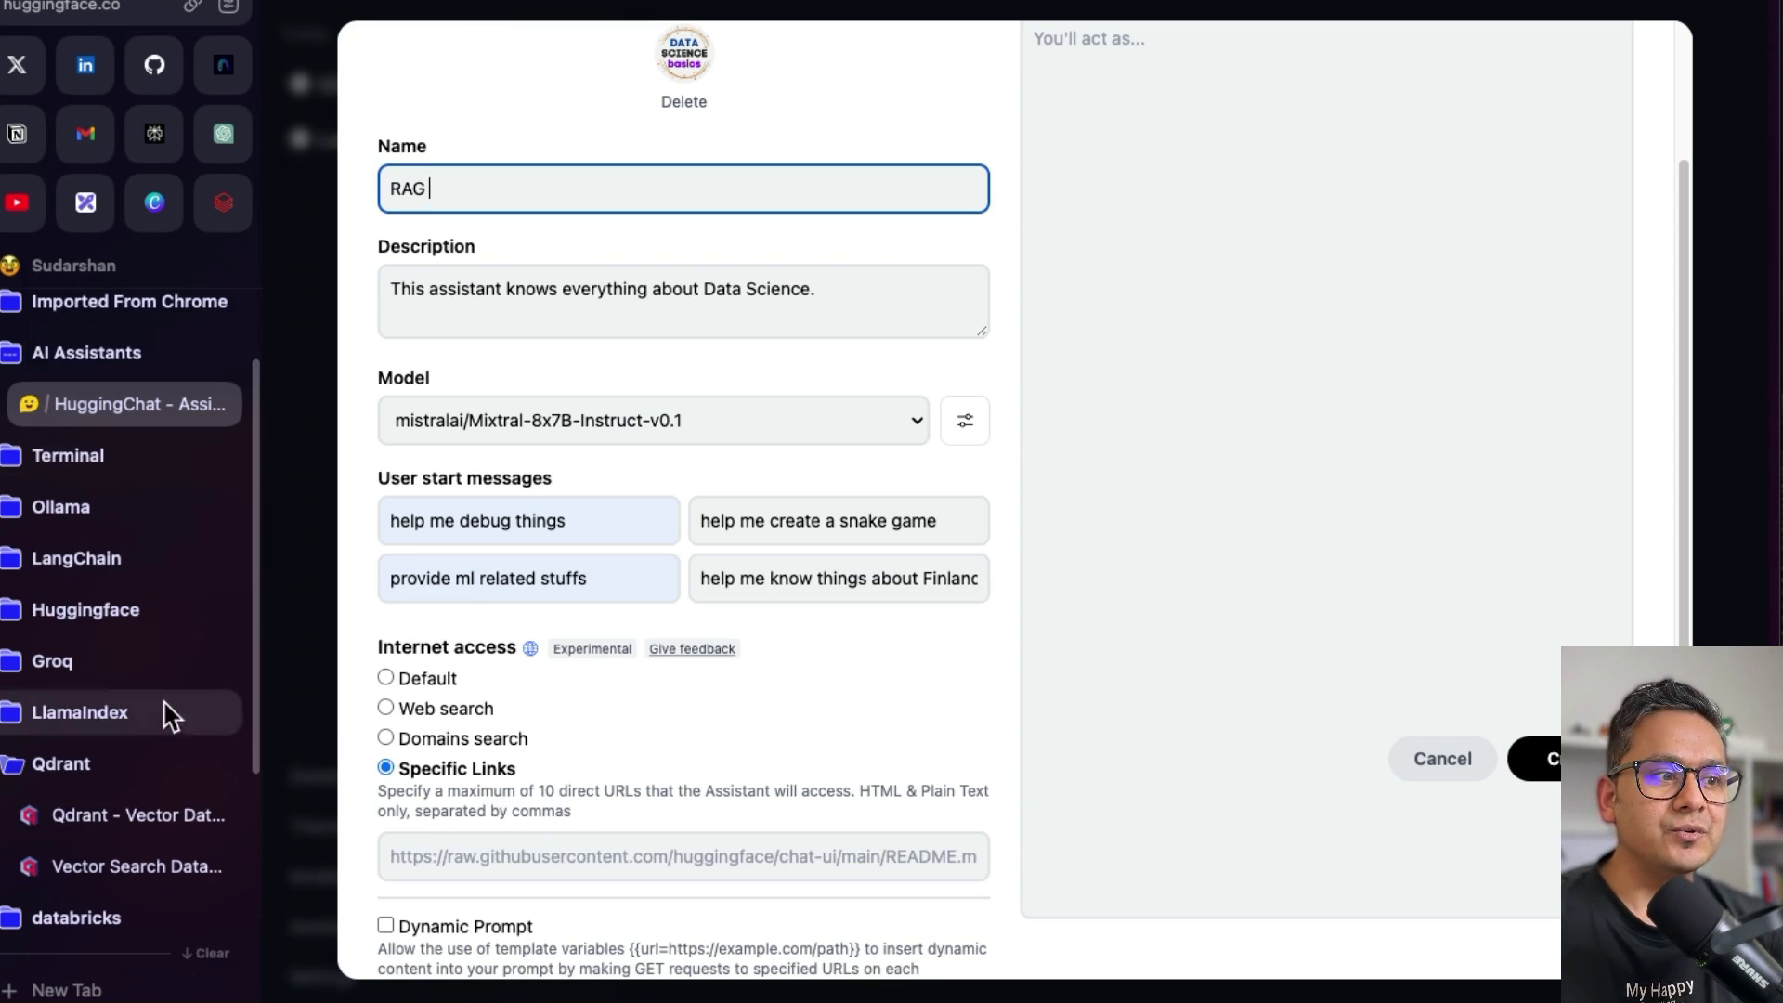
left_click(98, 835)
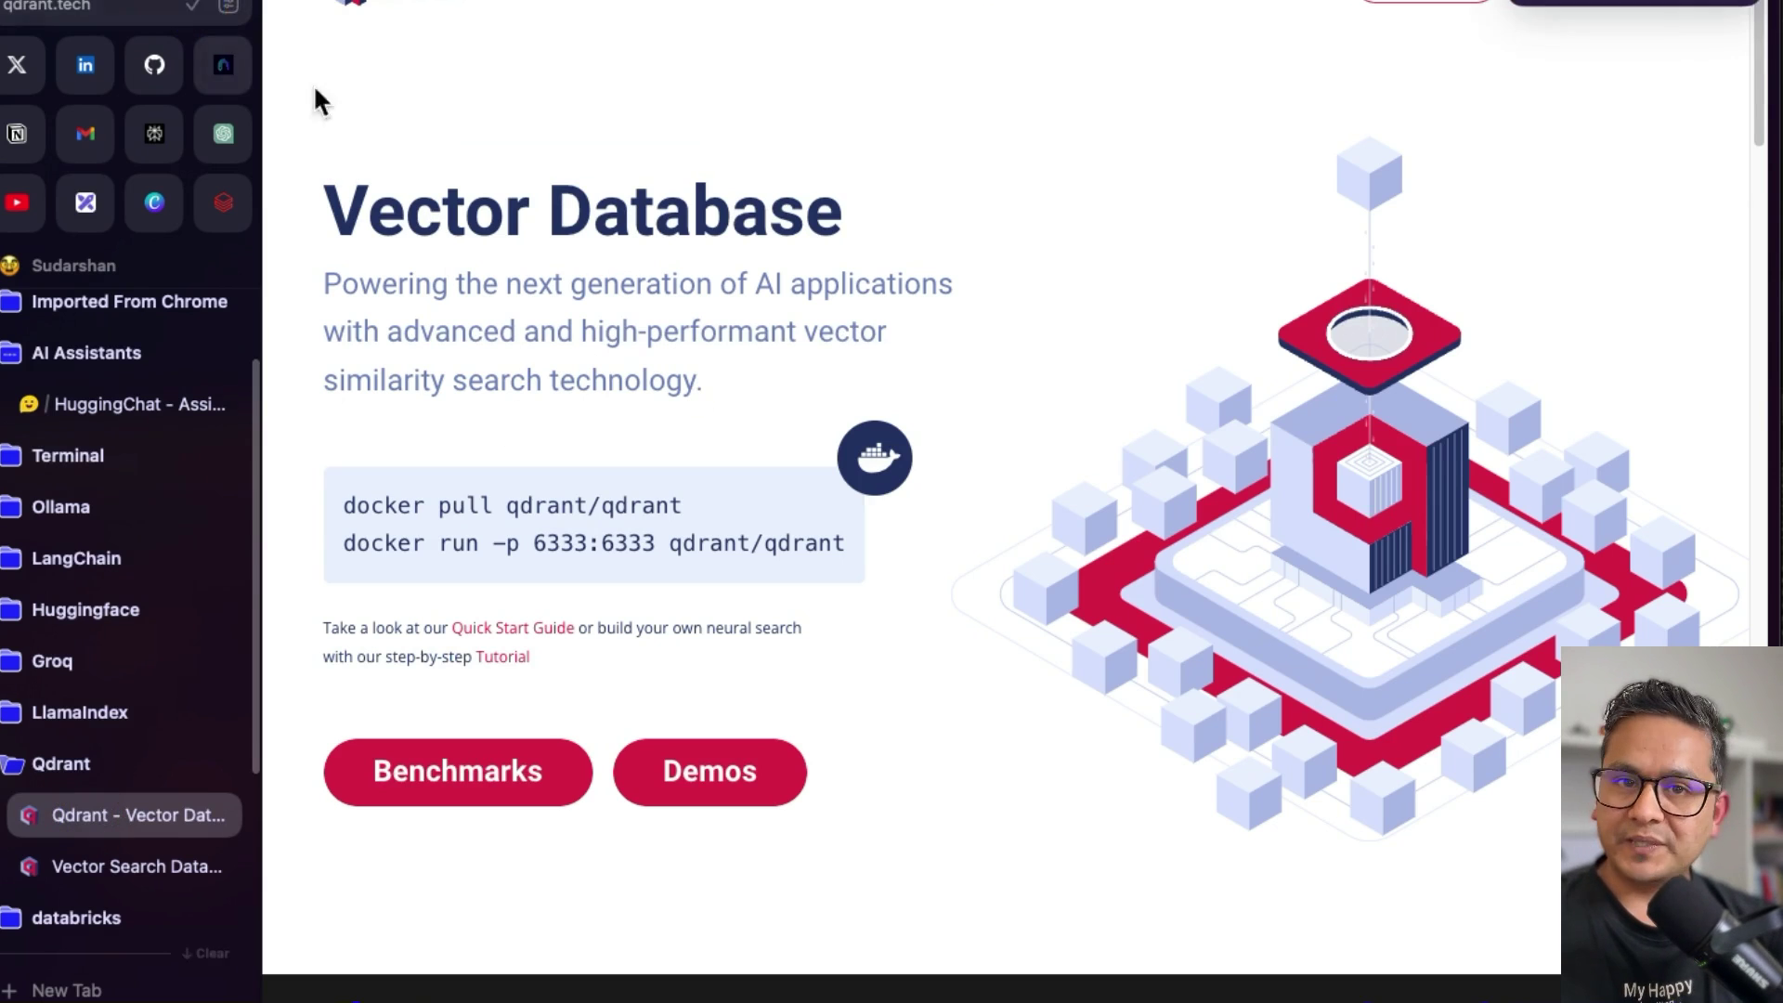
left_click(118, 405)
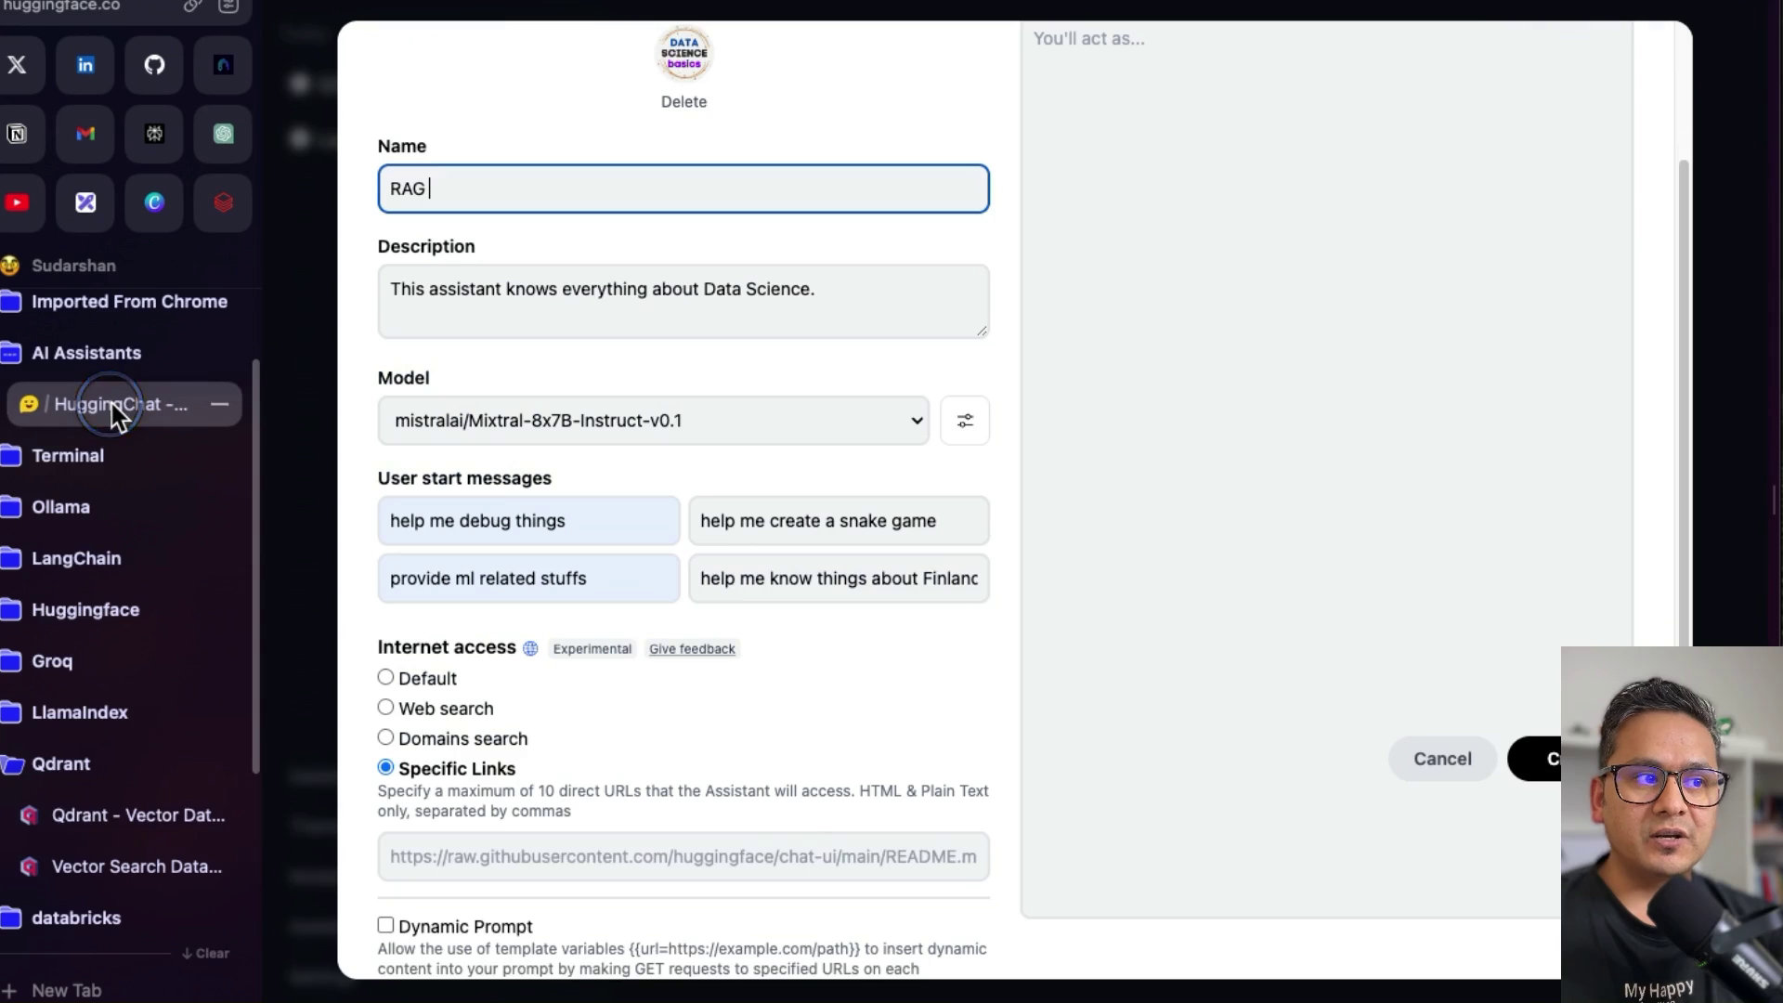
left_click(451, 861)
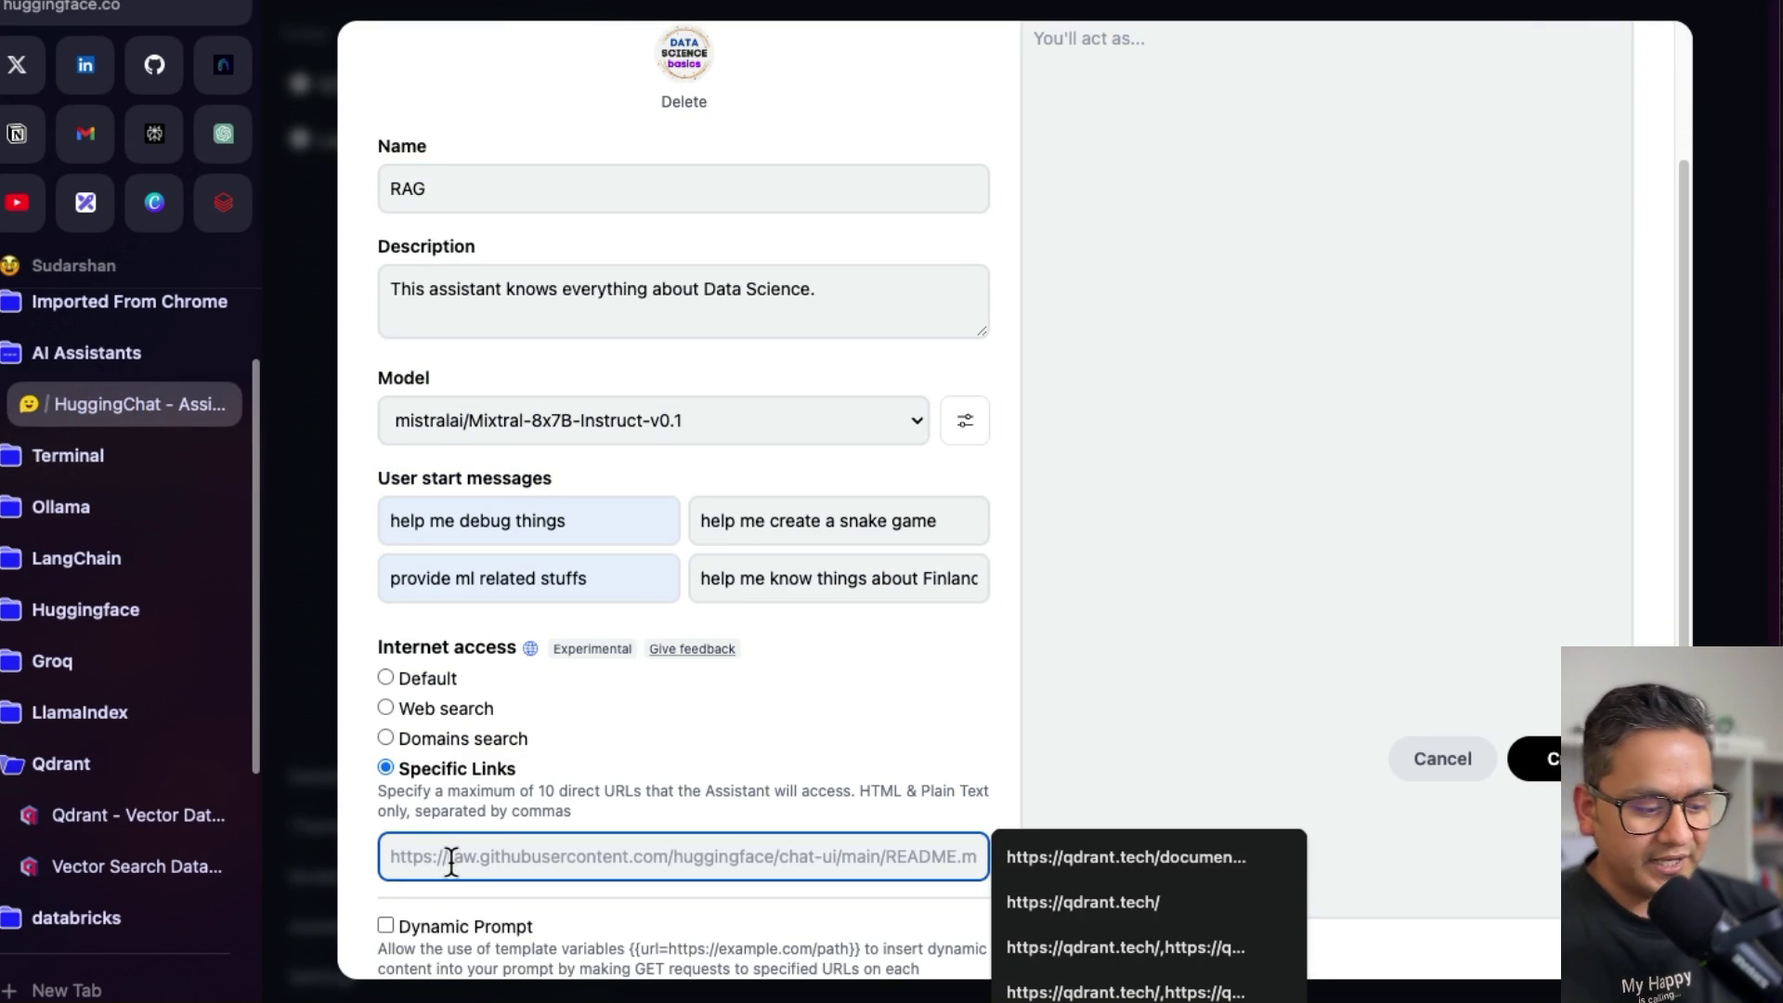
type("https://qdrant.tech/")
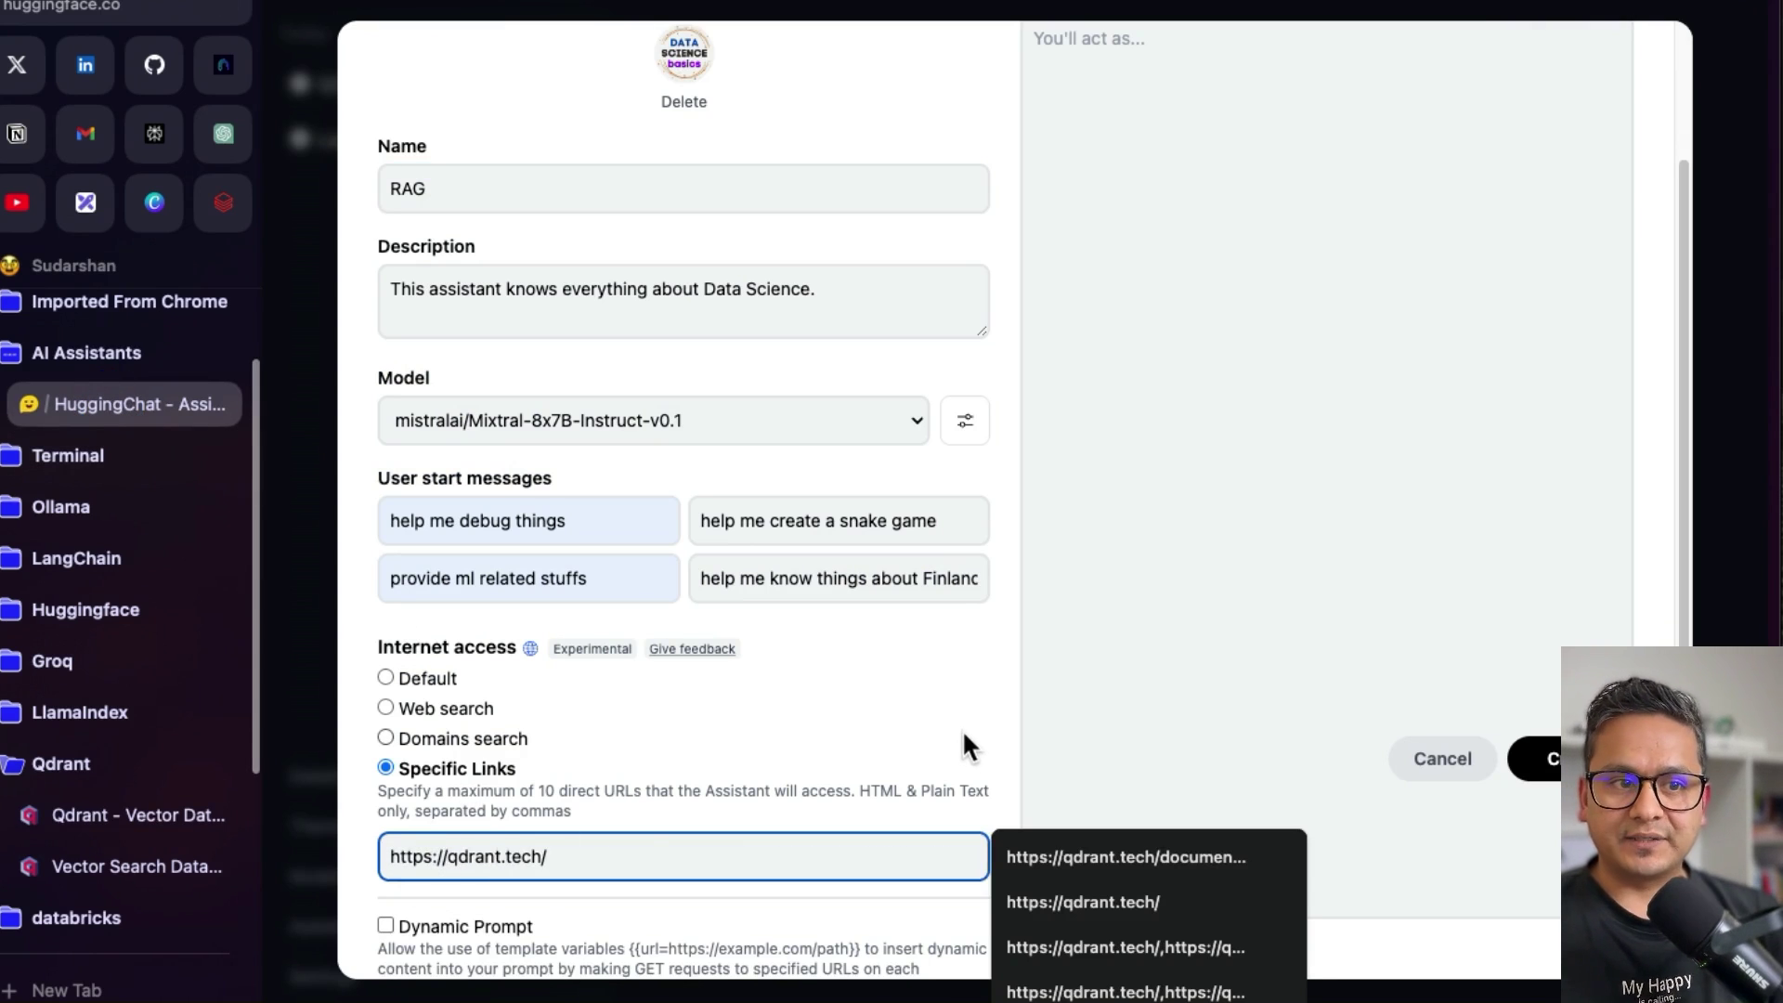
left_click(956, 734)
left_click(465, 848)
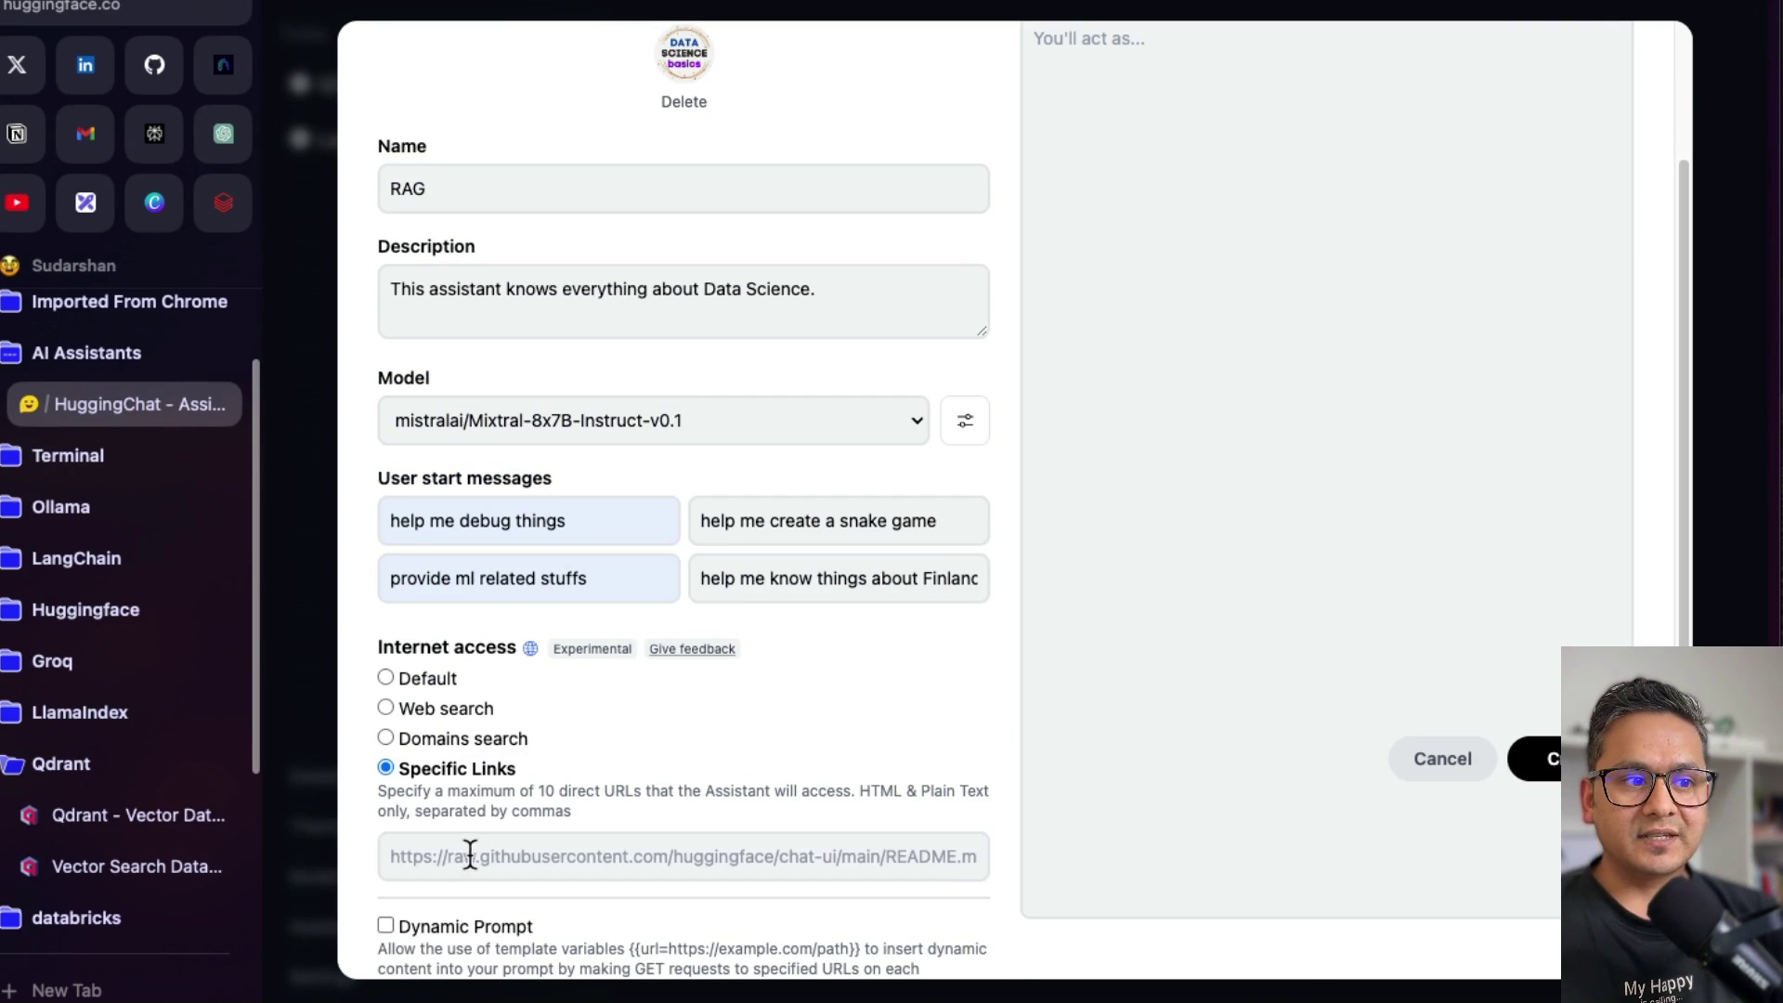
left_click(462, 856)
type("https://qdrant.tech/")
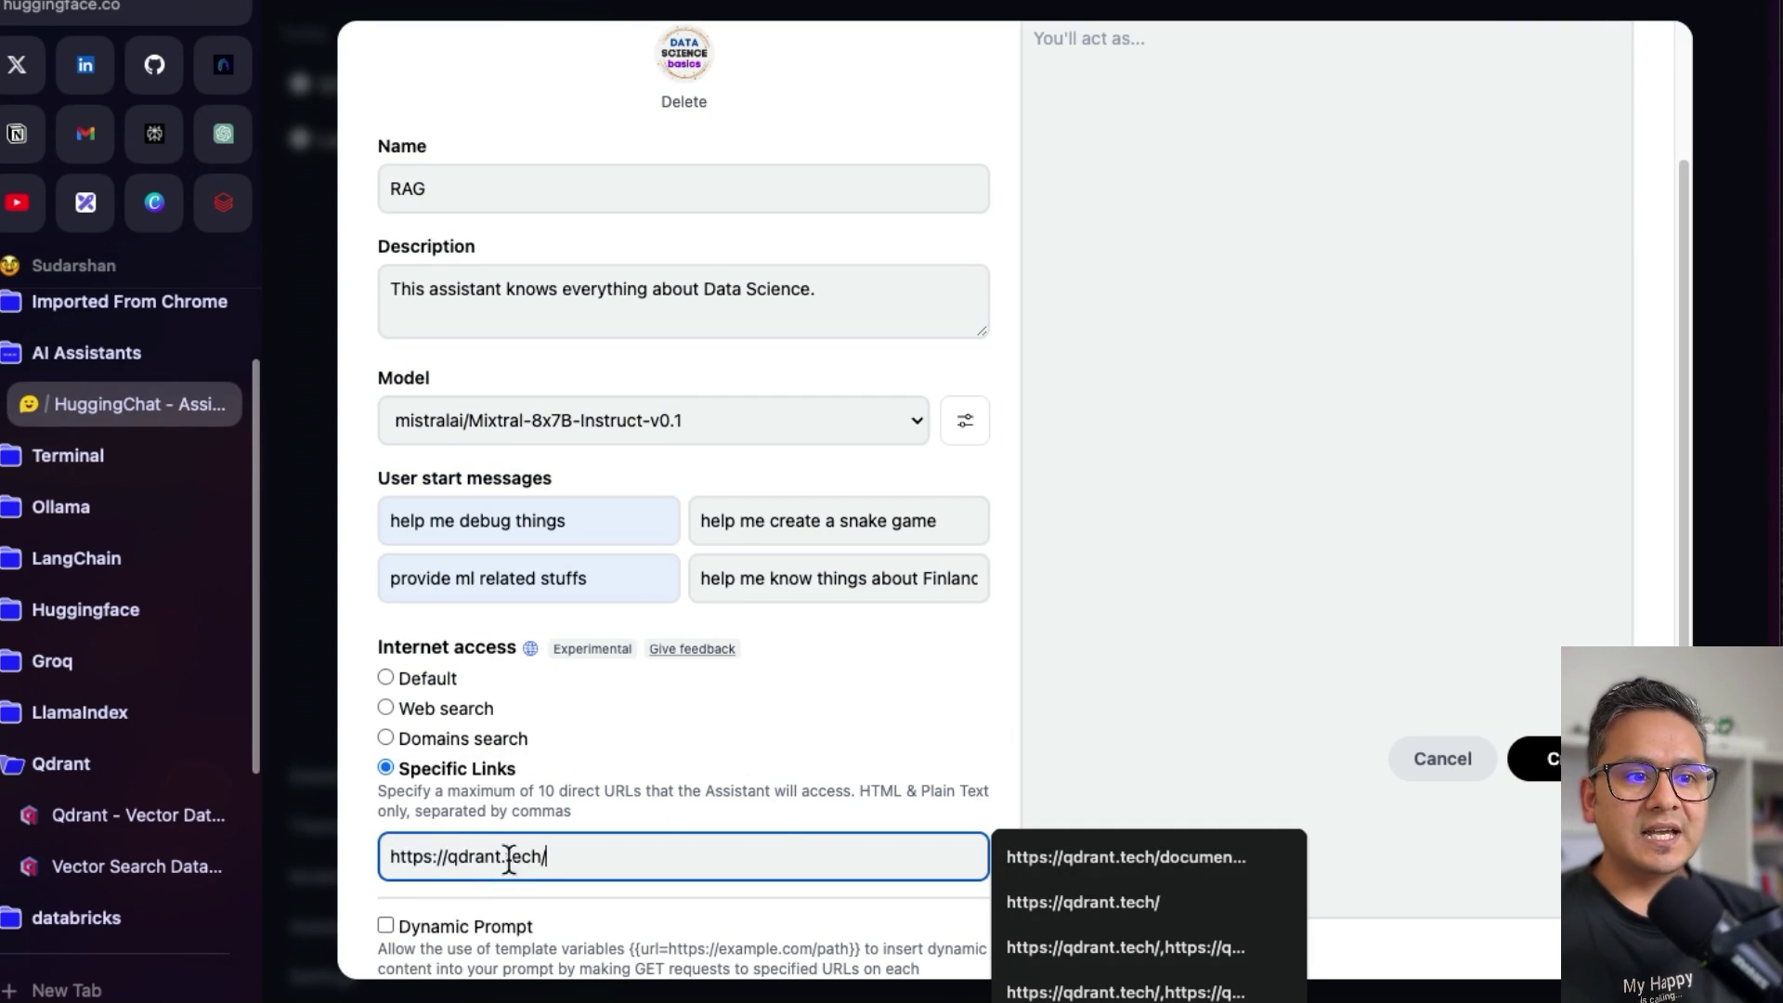
- Write the system prompt "Be precise and provide the answer correctly." in the assistant's instructions
left_click(1078, 712)
scroll(763, 807, "down", 1)
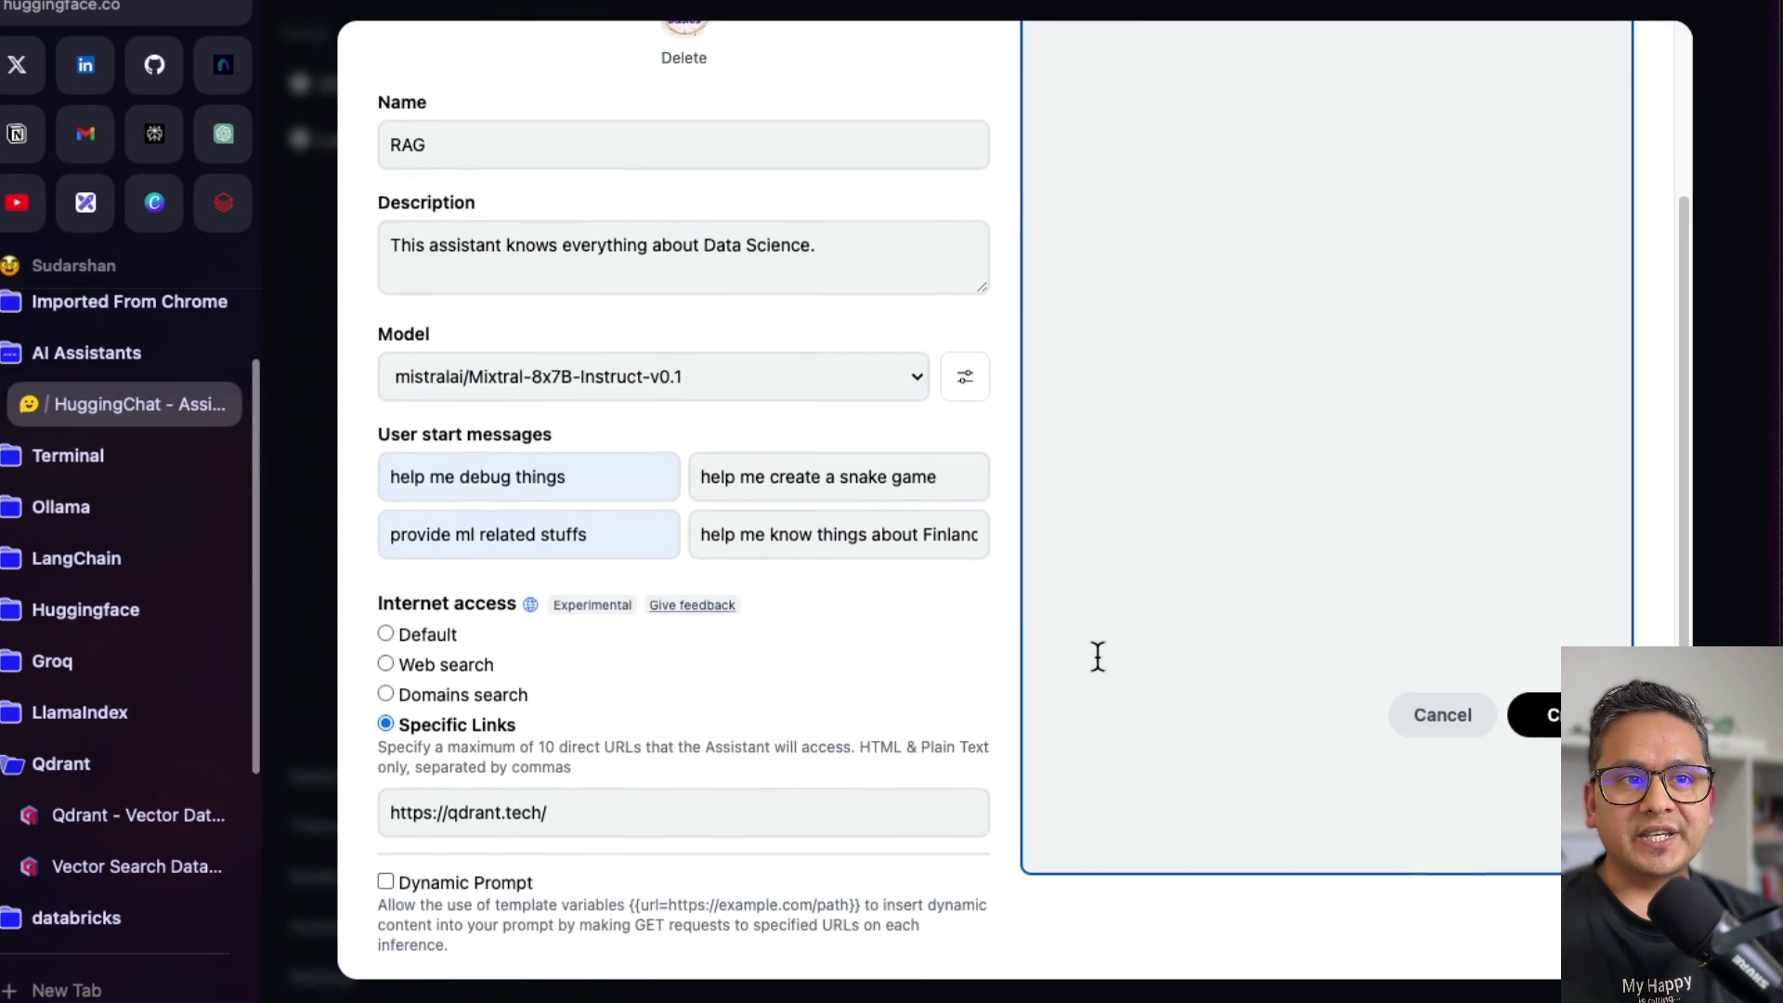
scroll(1101, 657, "up", 4)
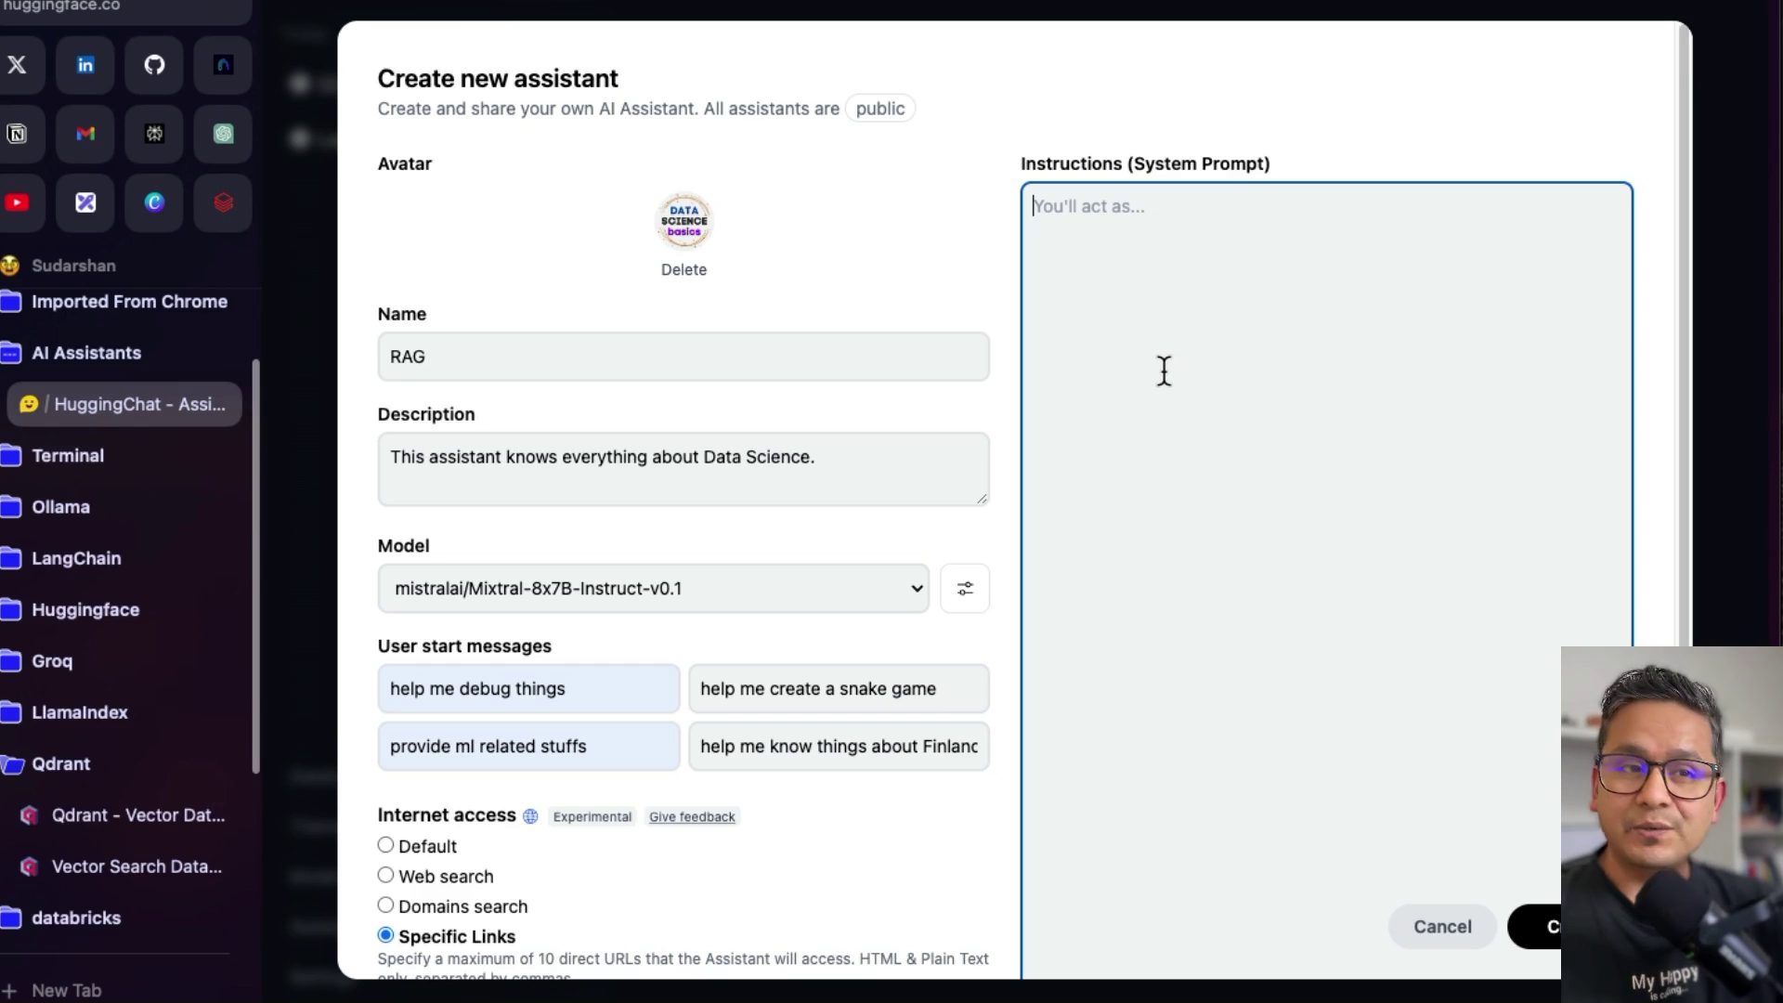
type("Be preci")
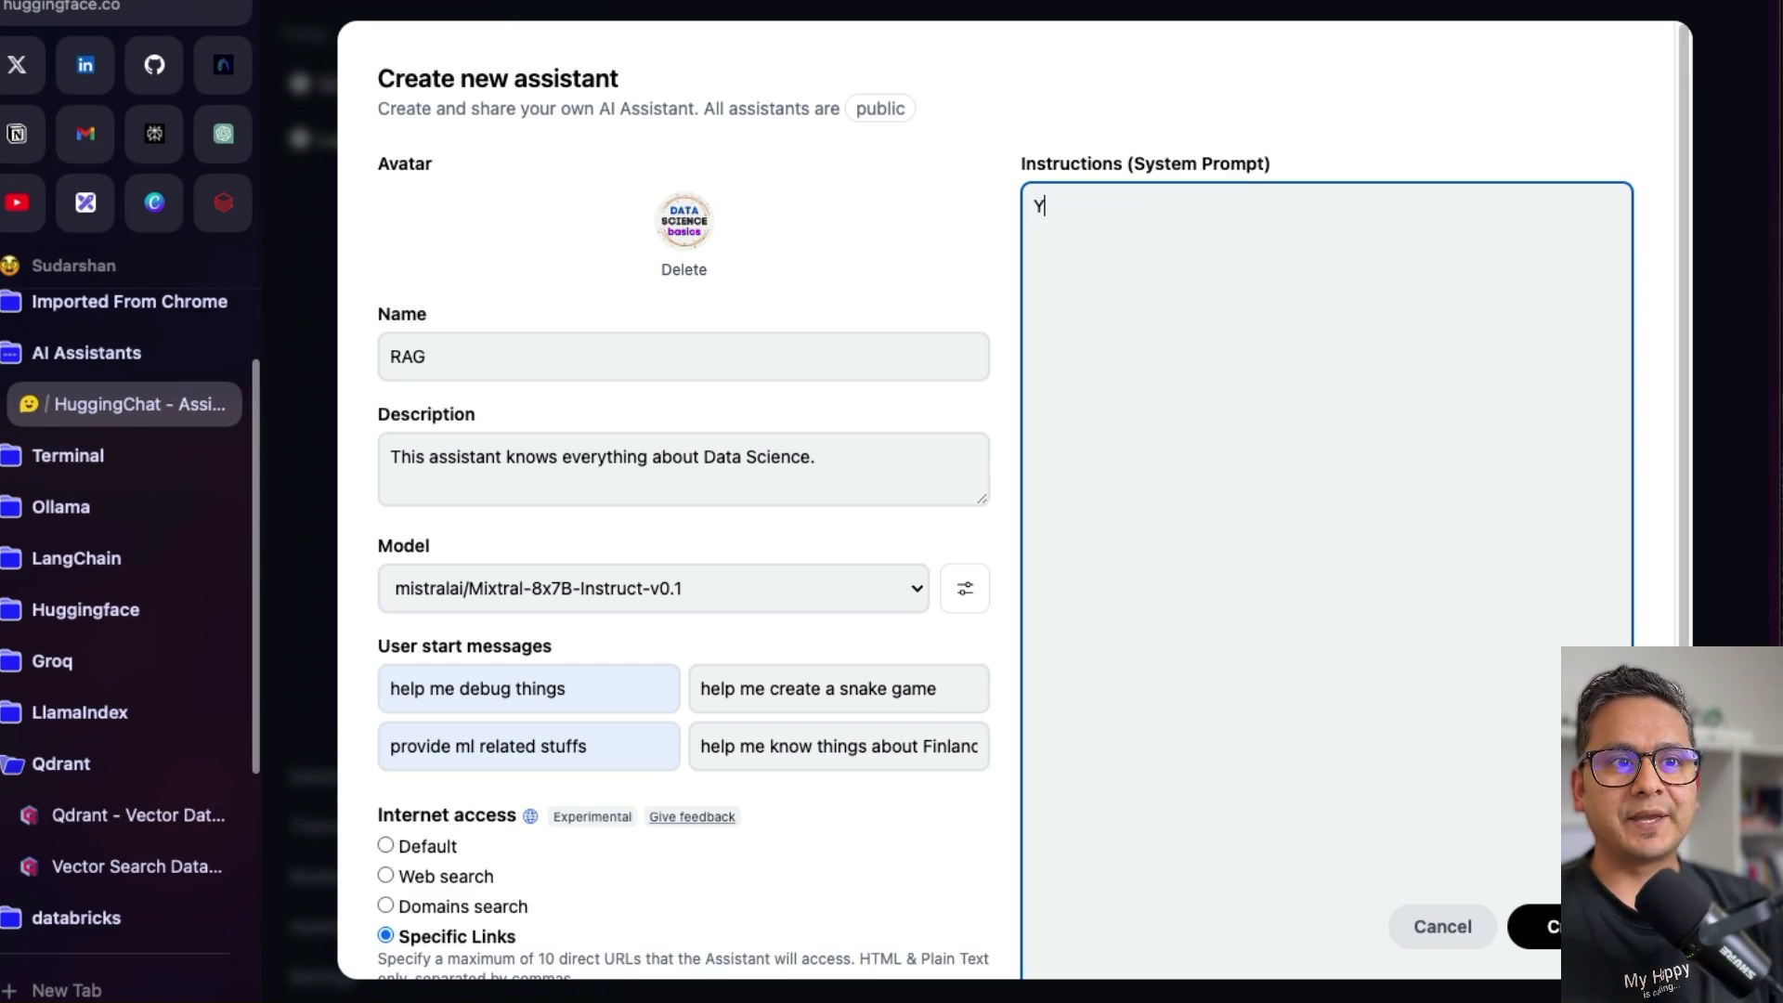
type("se and a")
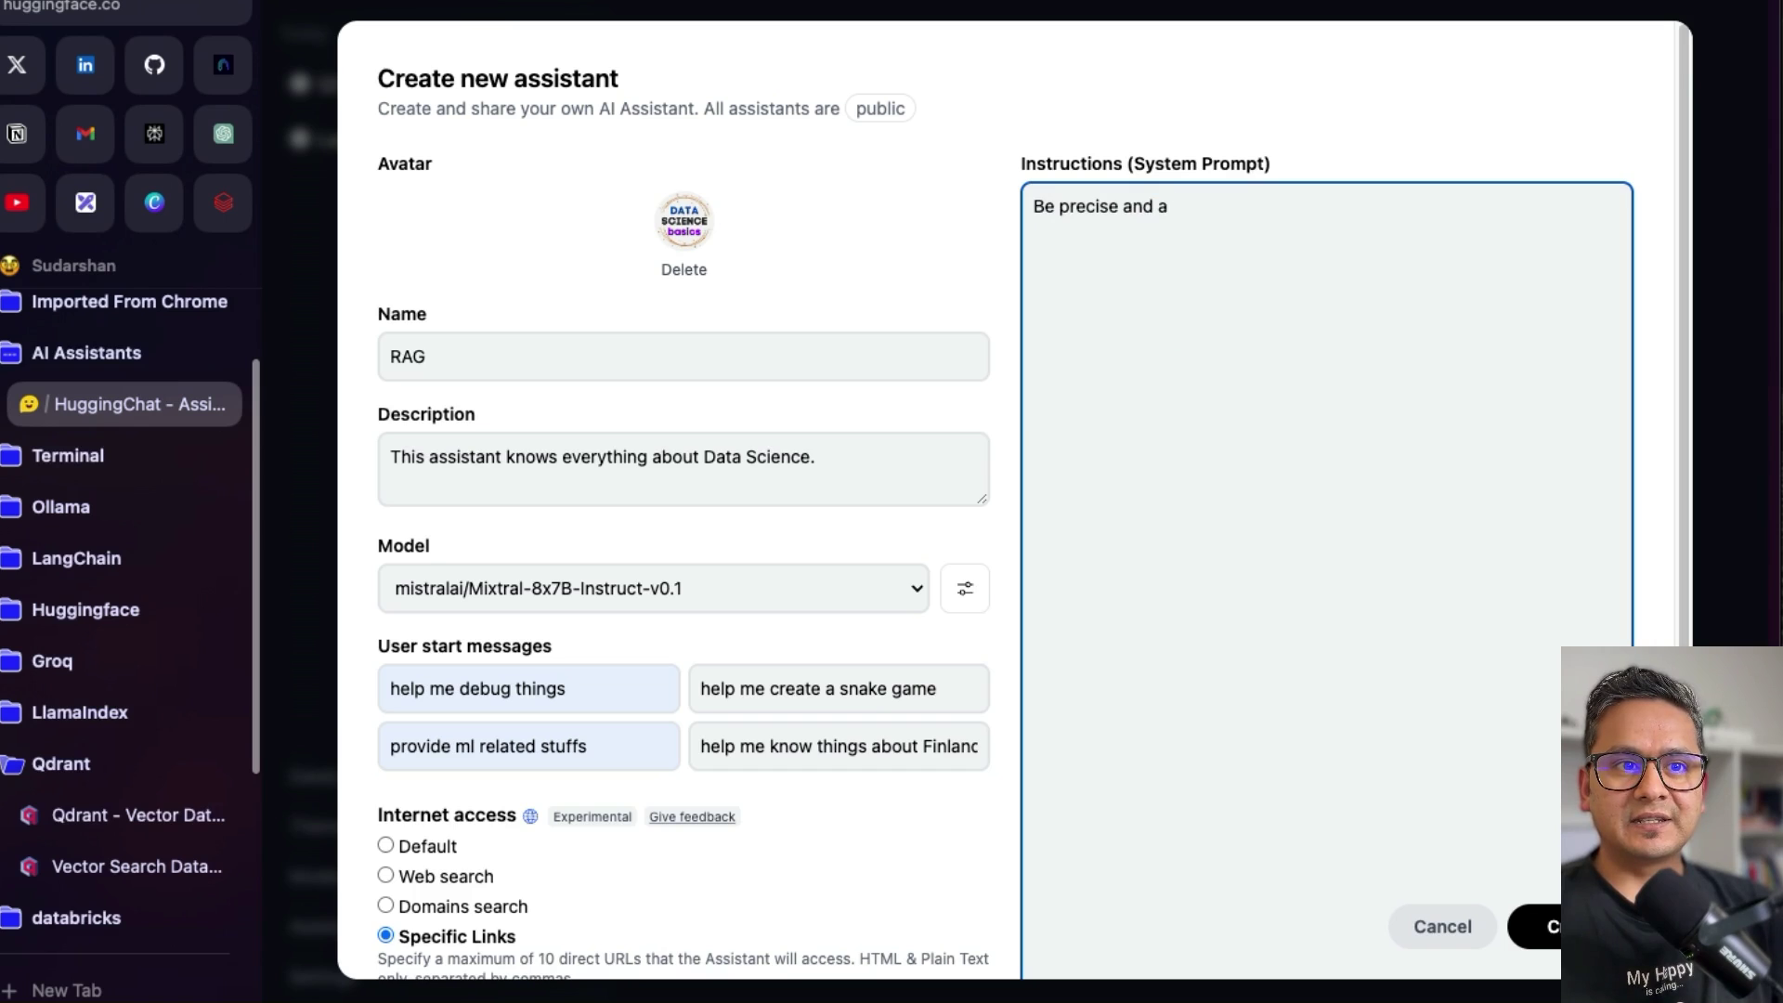
key("BackSpace")
type("provi")
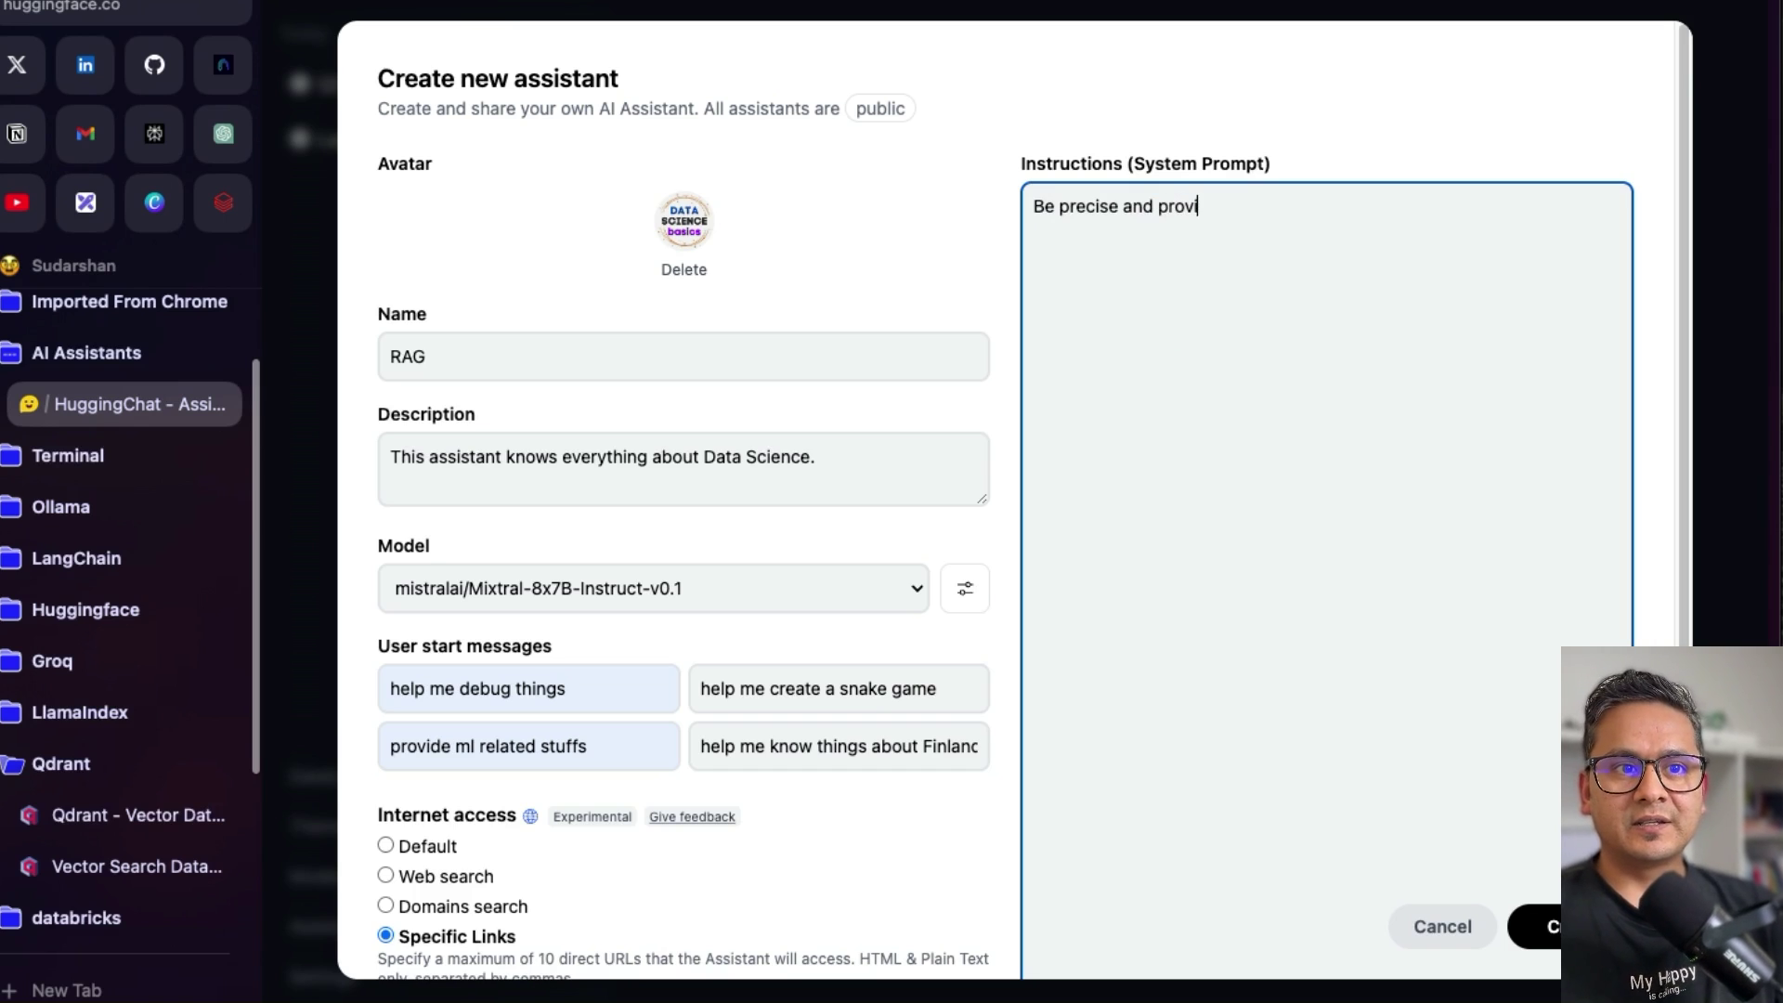
type("de the answer")
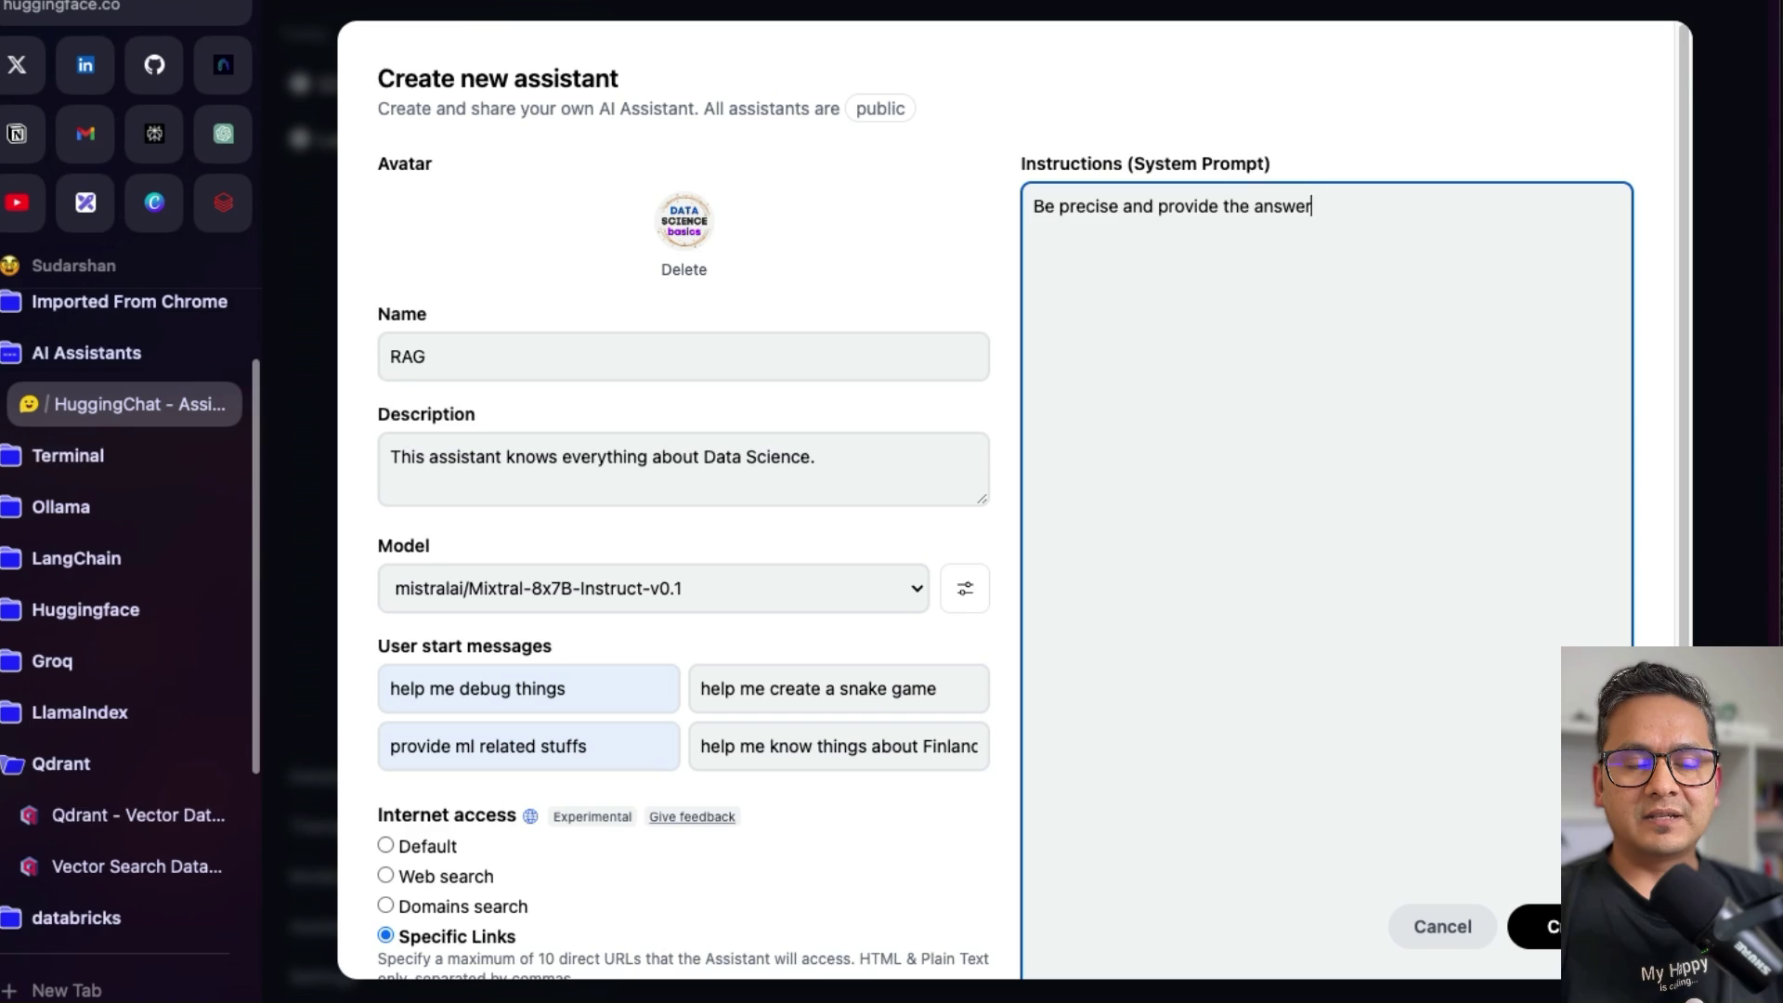
type(" correctly.")
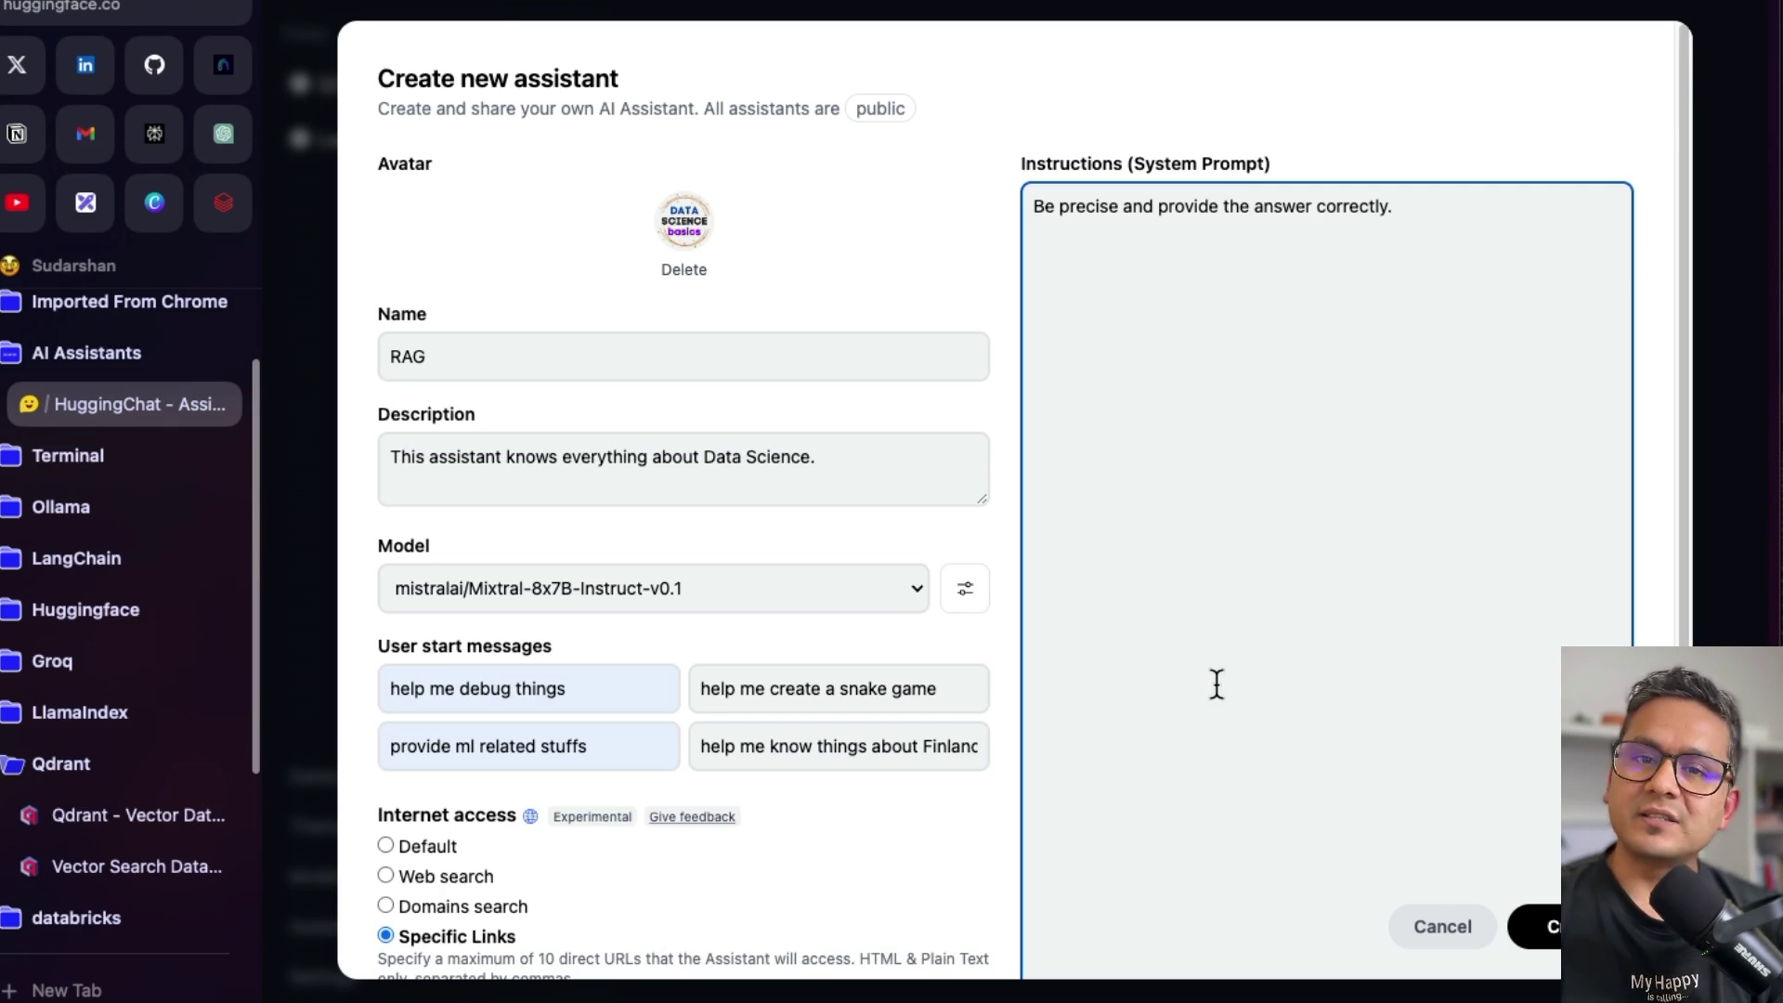
- Create the RAG assistant and activate it
scroll(1235, 650, "down", 2)
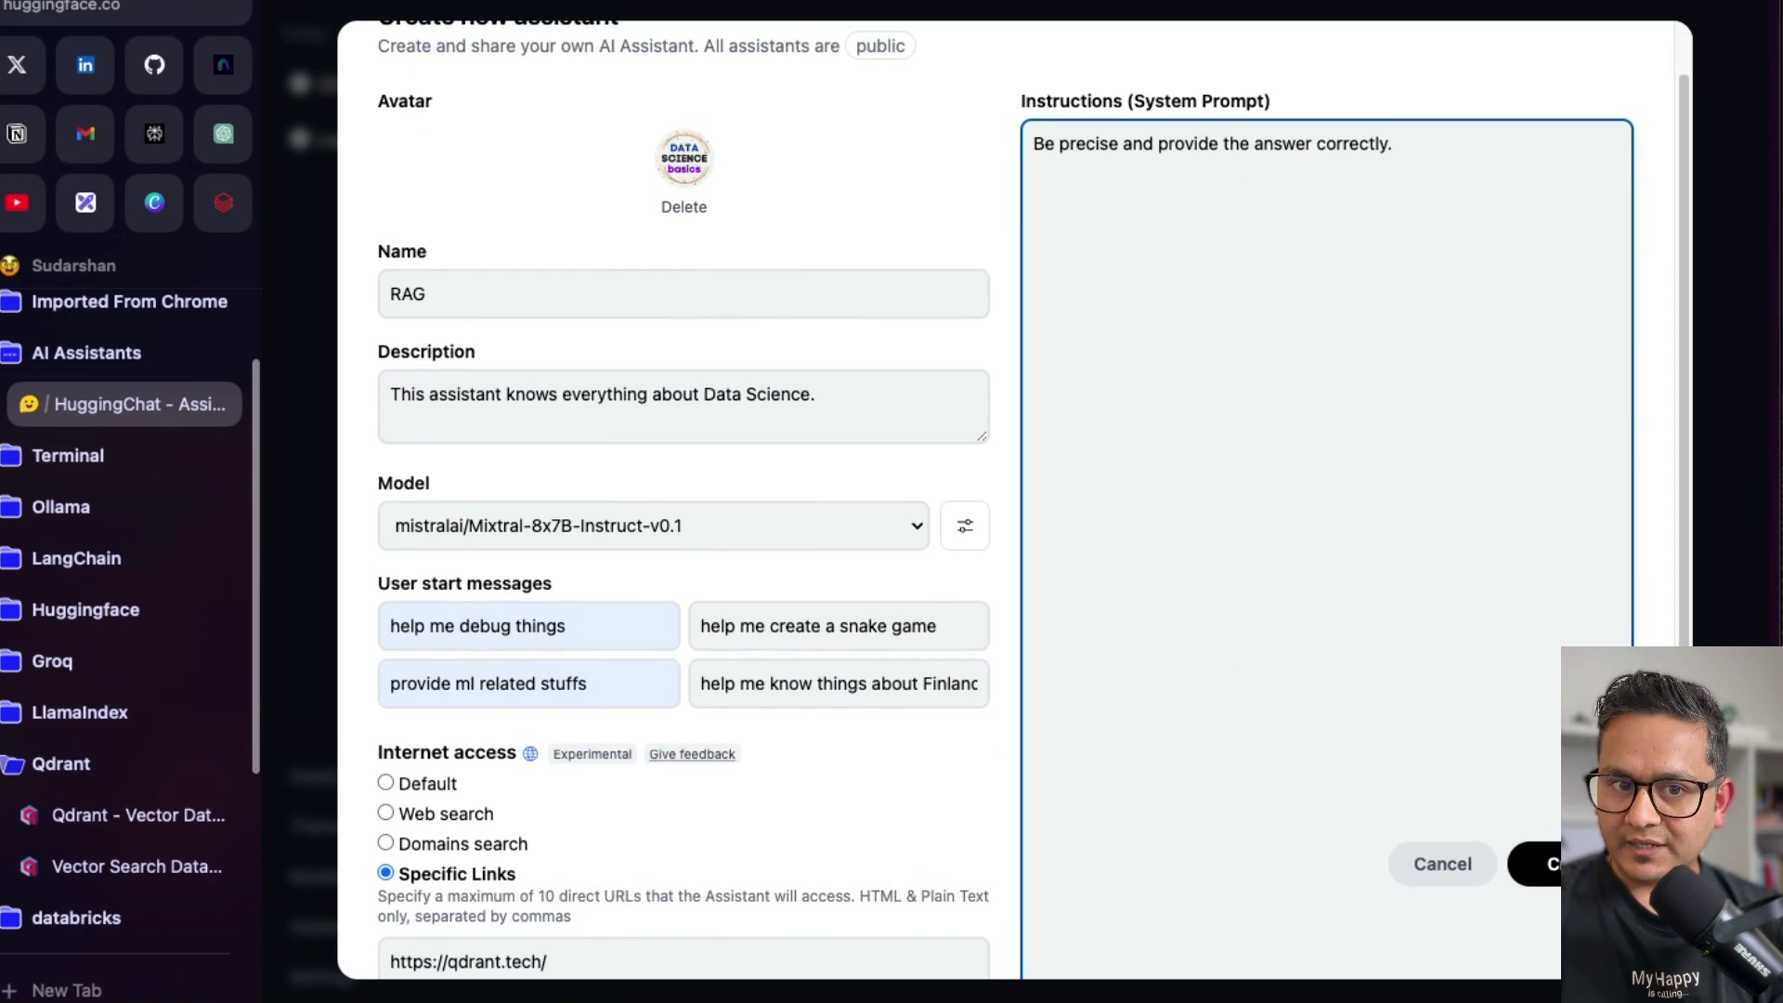
left_click(1534, 864)
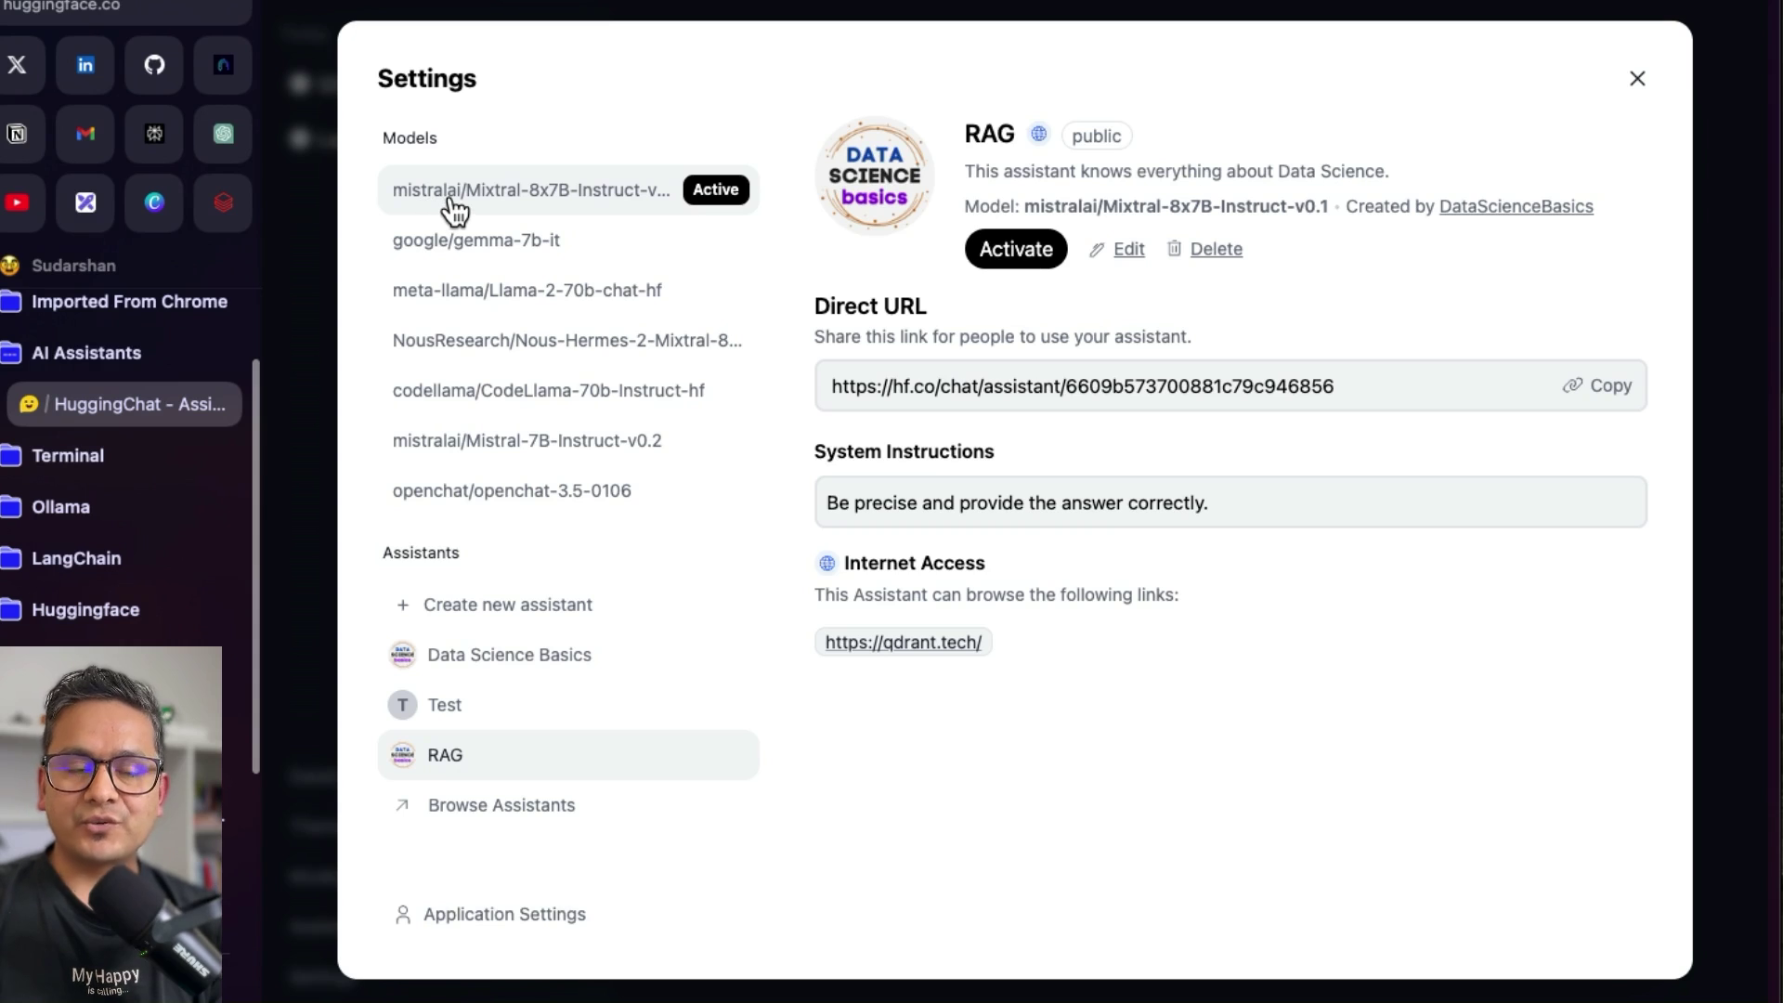
left_click(1019, 251)
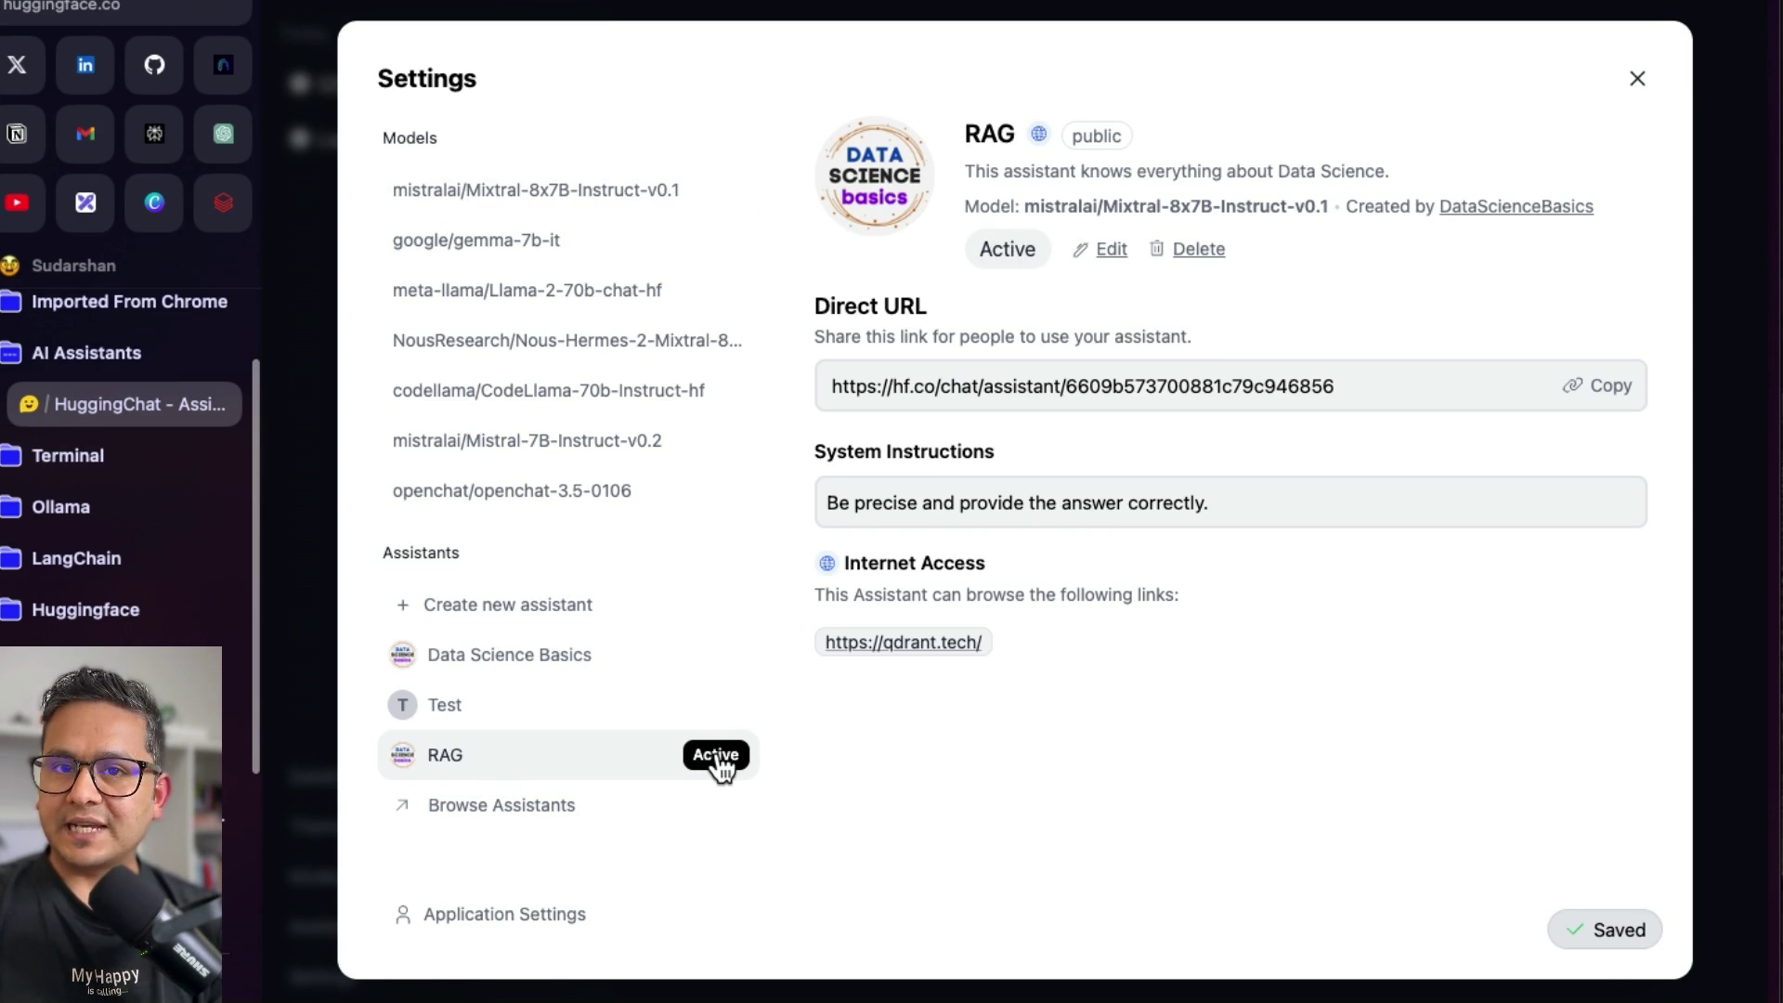
- Leave the settings and send the start message "help me know things about Finland" to the RAG assistant, reviewing its reply
left_click(316, 650)
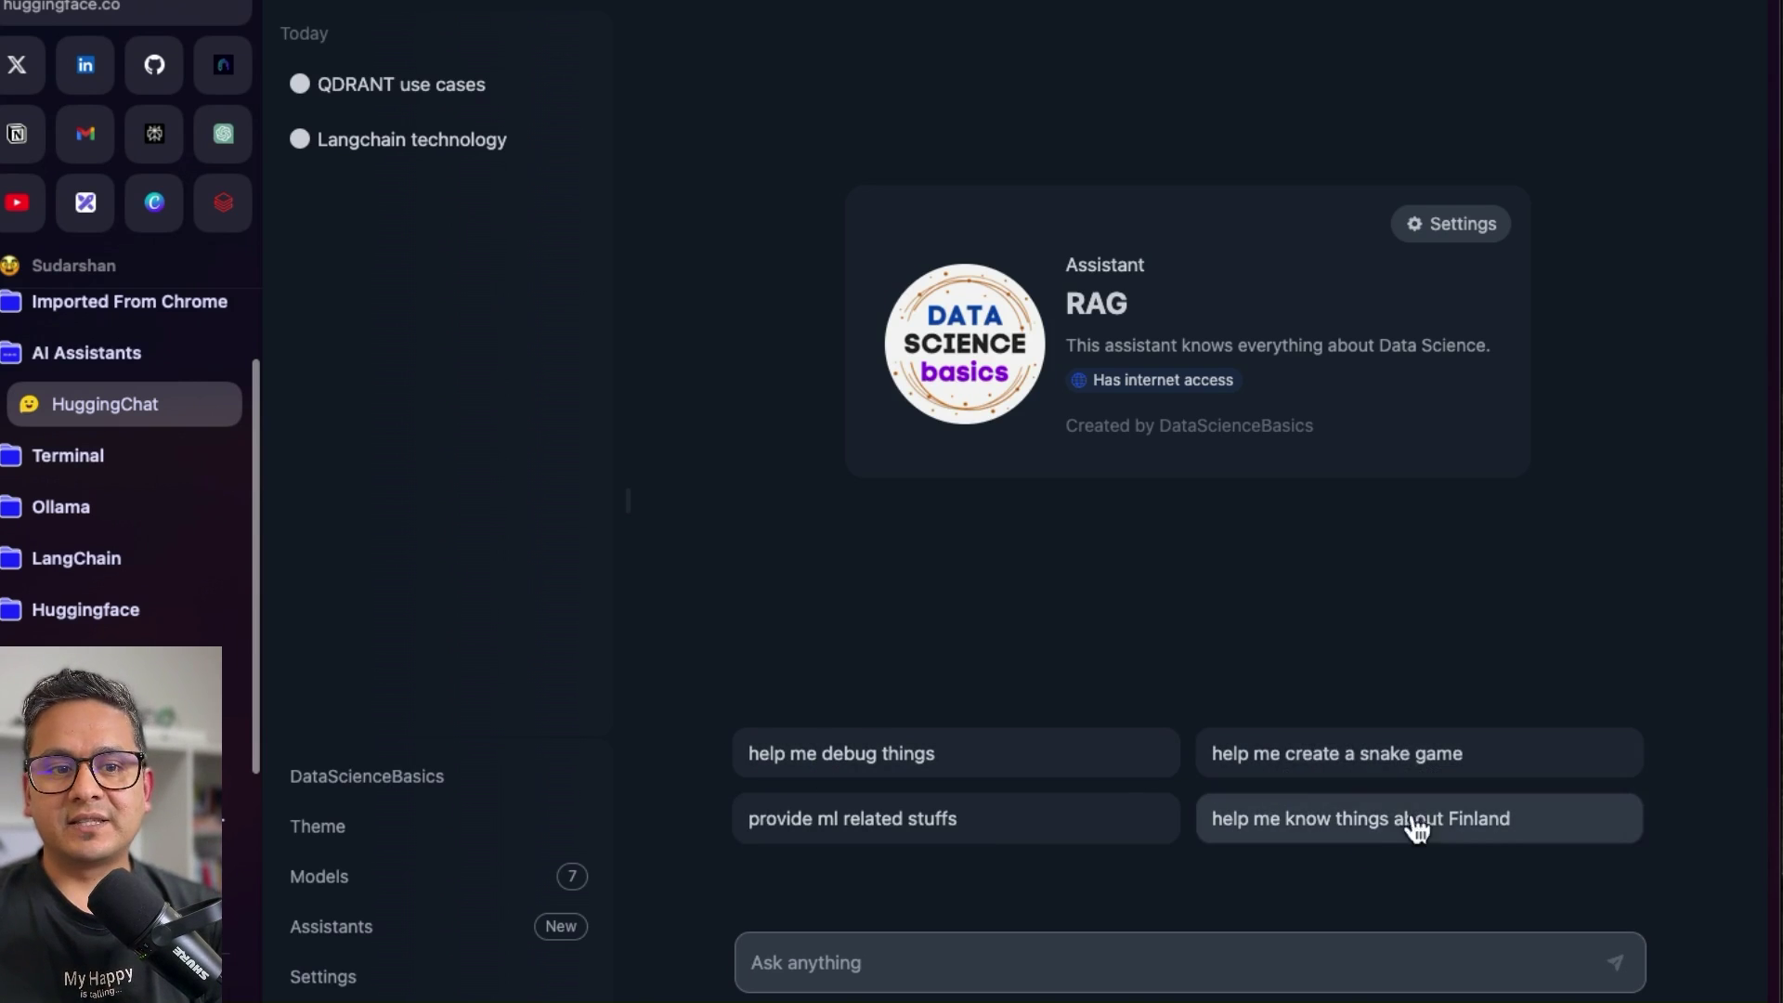
left_click(1333, 829)
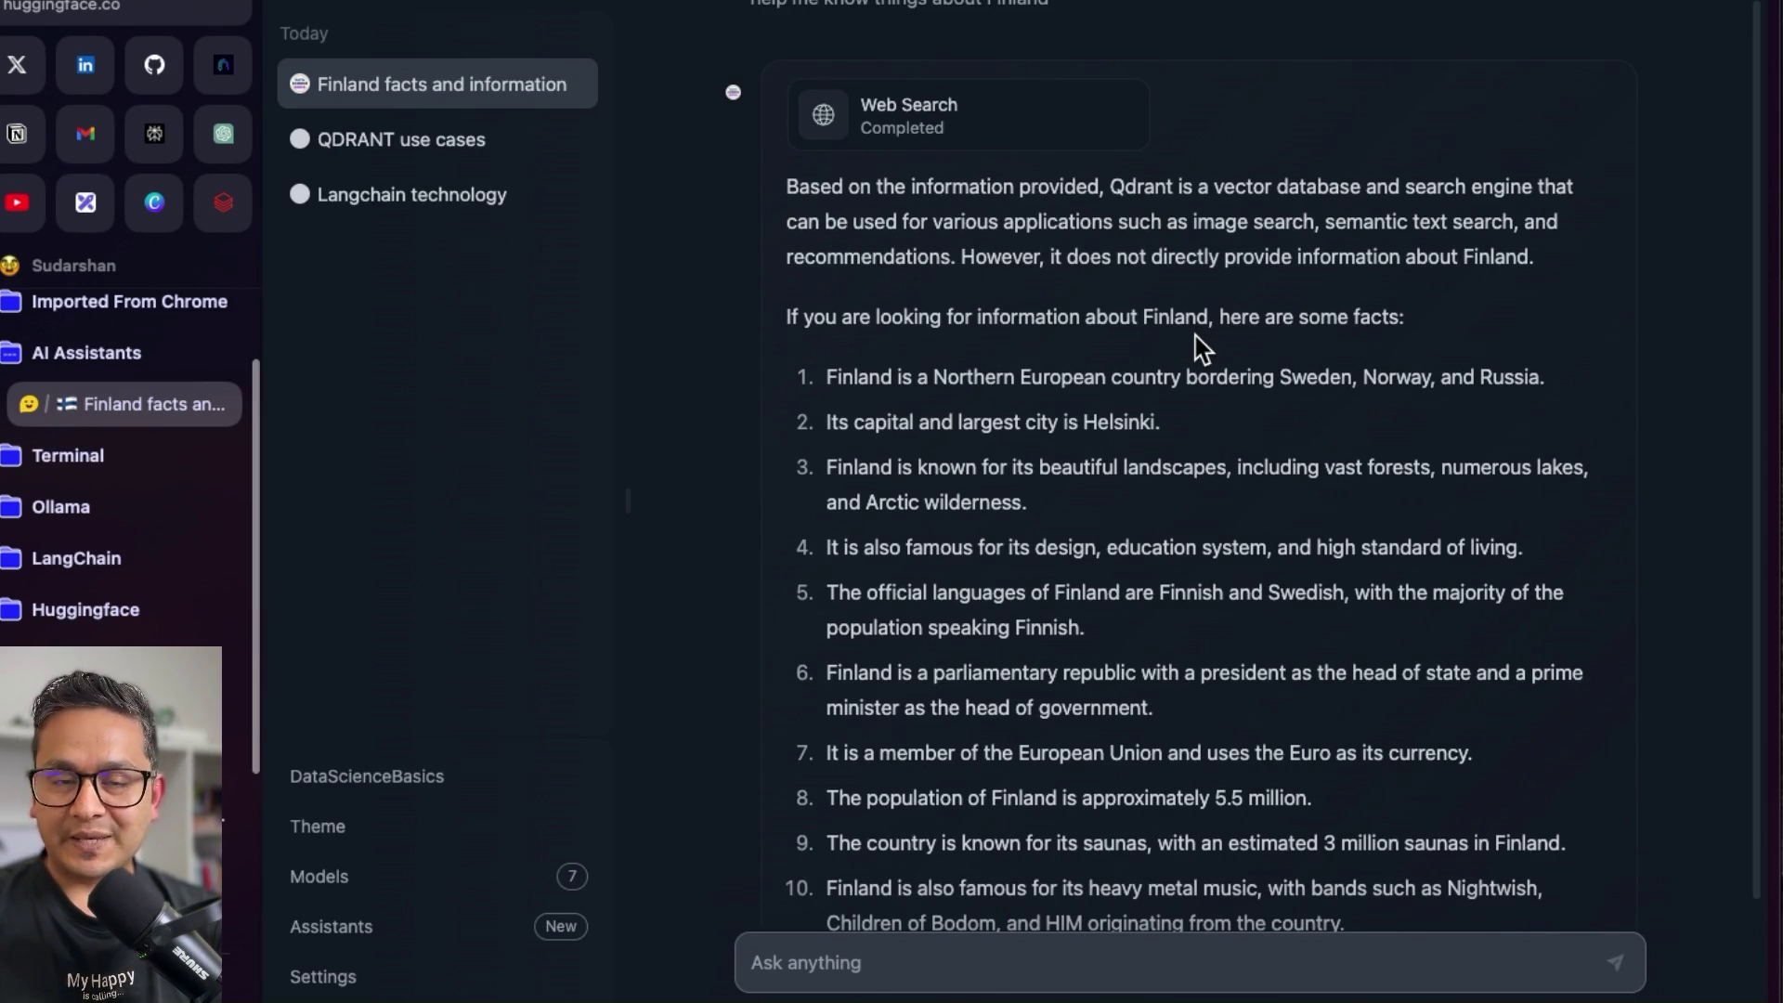
scroll(1156, 557, "up", 2)
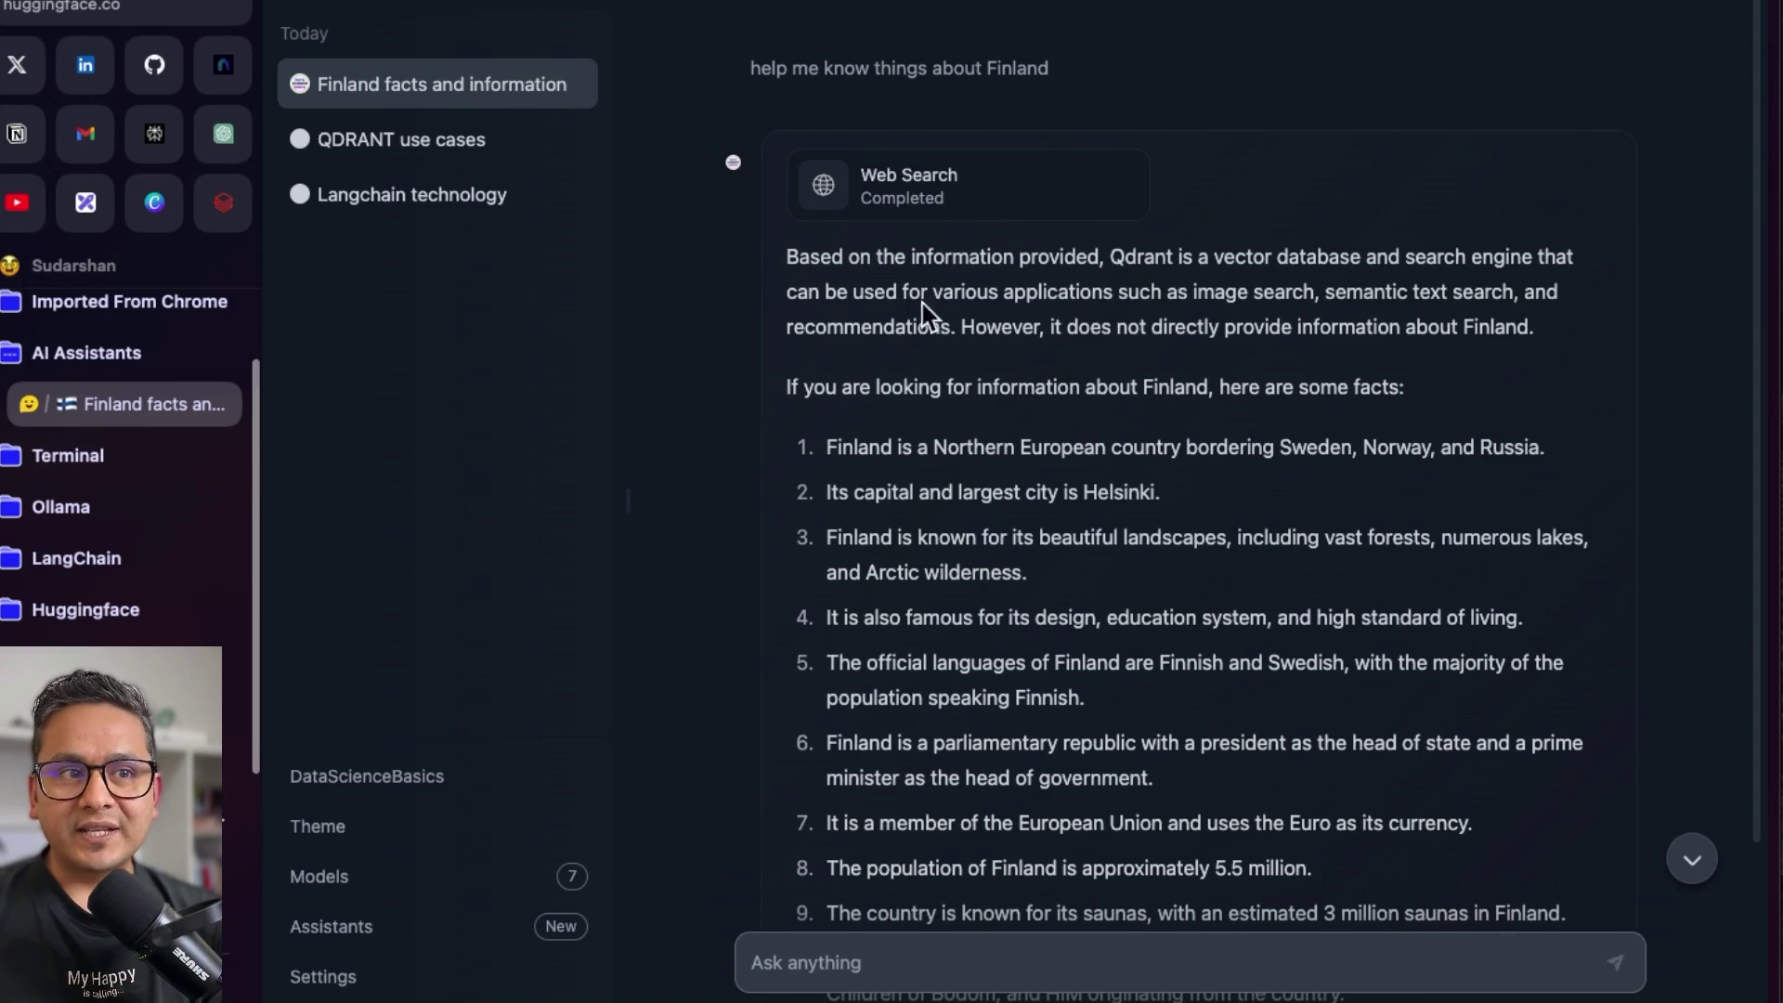
- Read through the RAG assistant's reply about Finland, from its opening remark on Qdrant to its listed facts and source
left_click_drag(787, 257, 1537, 353)
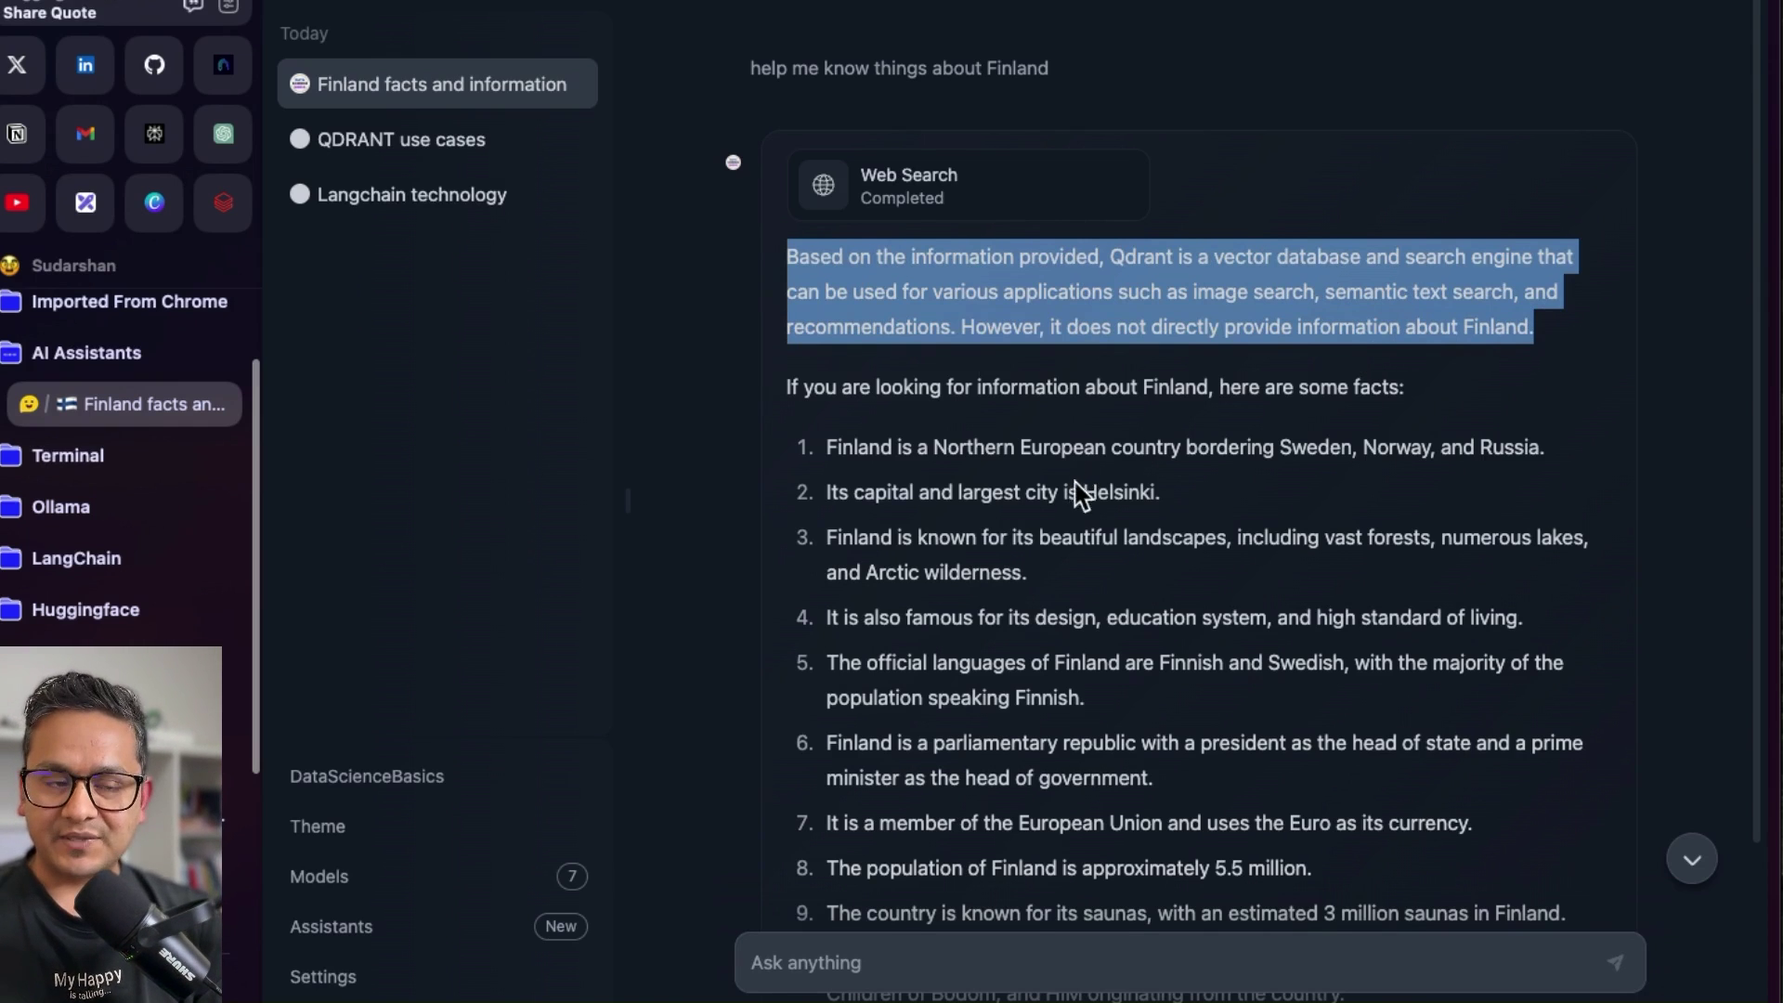
scroll(1080, 502, "down", 1)
scroll(1084, 510, "down", 3)
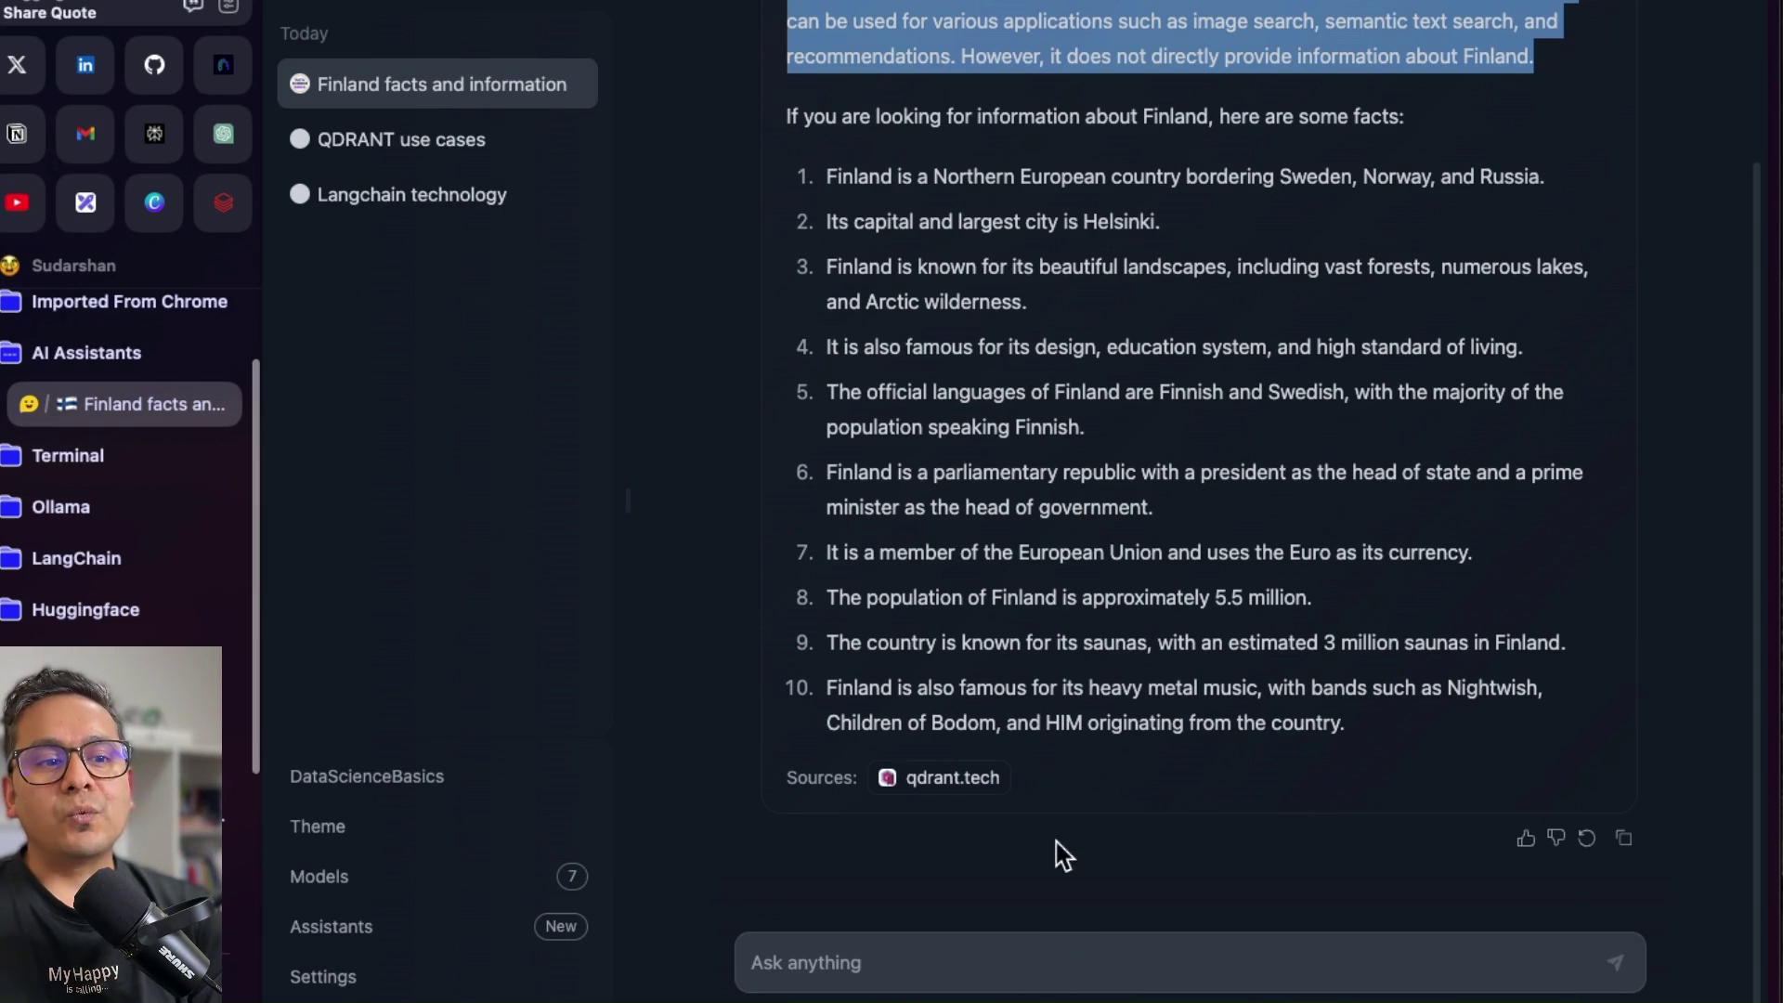
left_click(1059, 955)
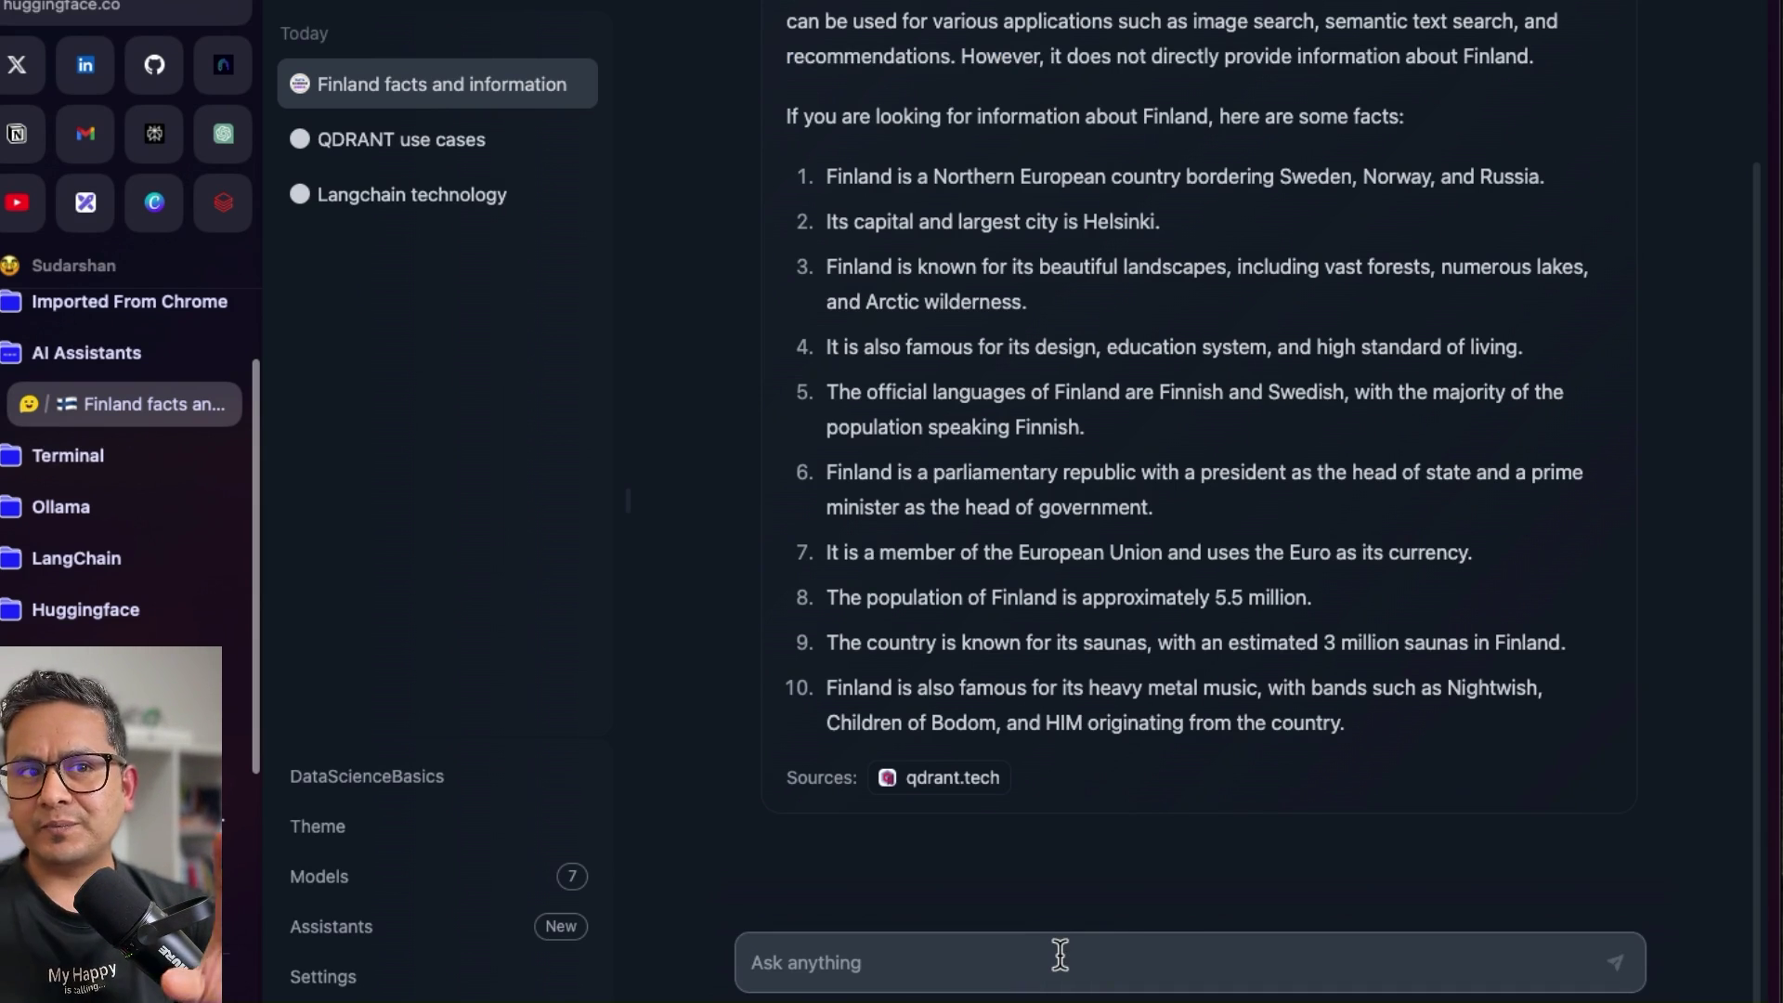
scroll(971, 493, "up", 3)
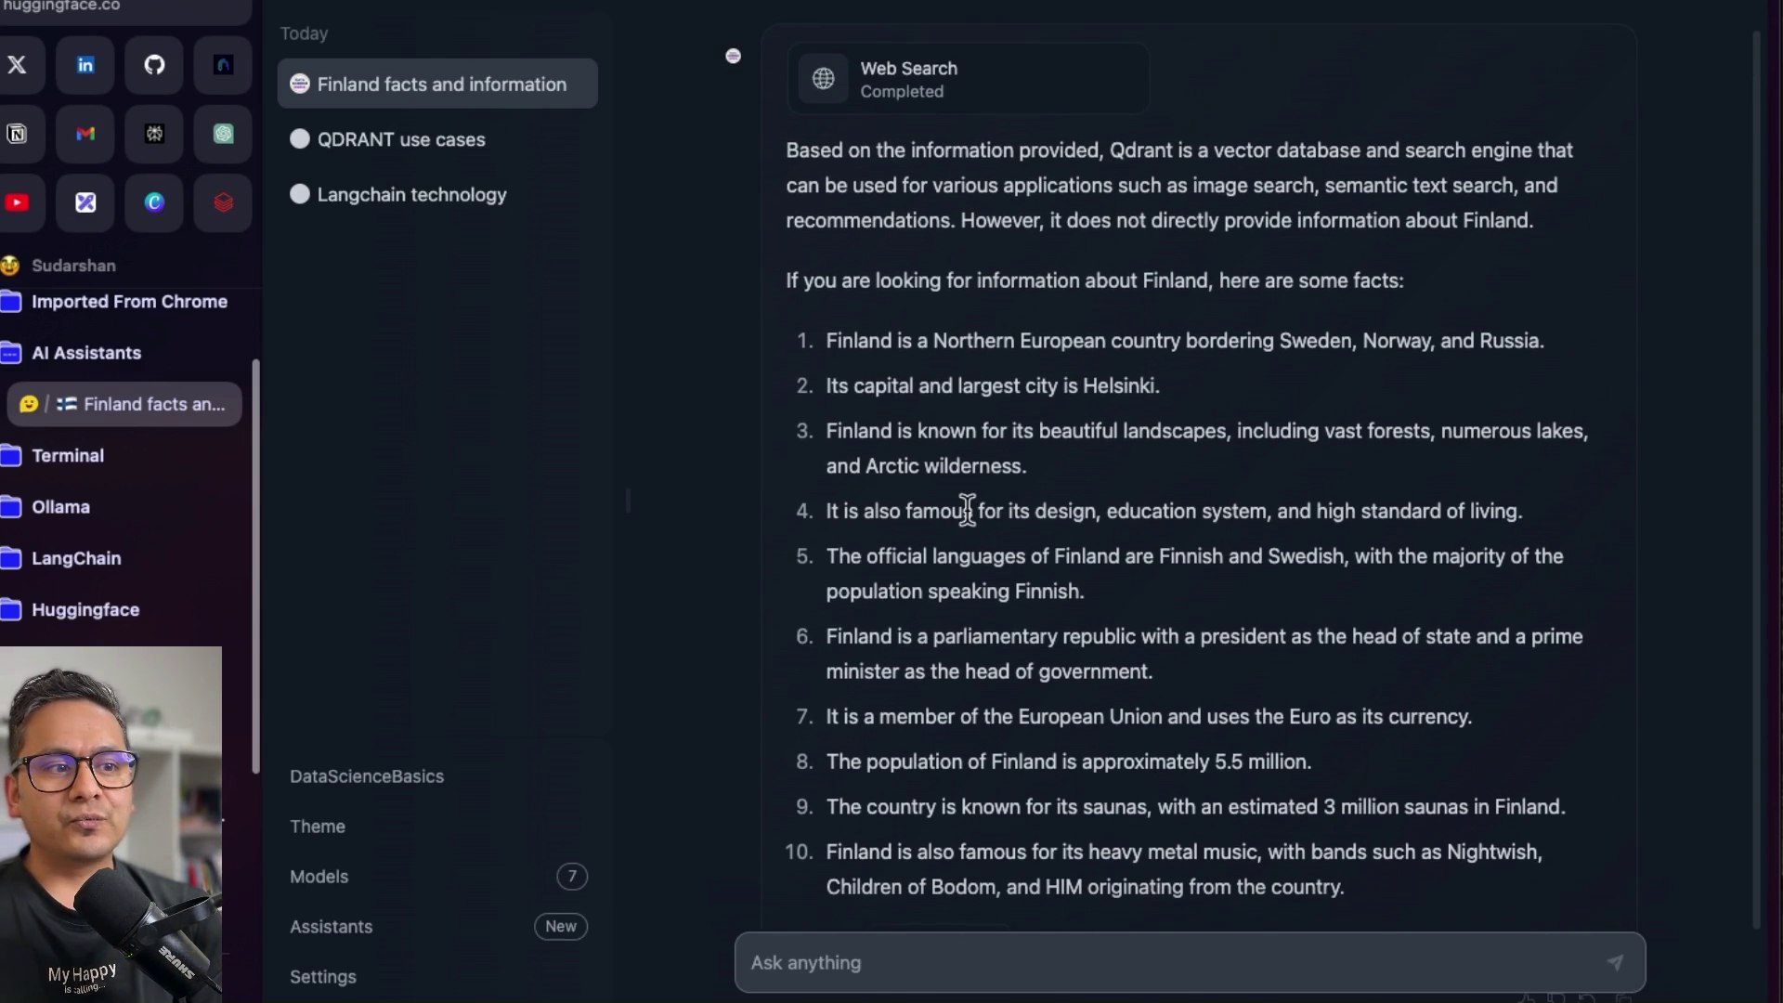
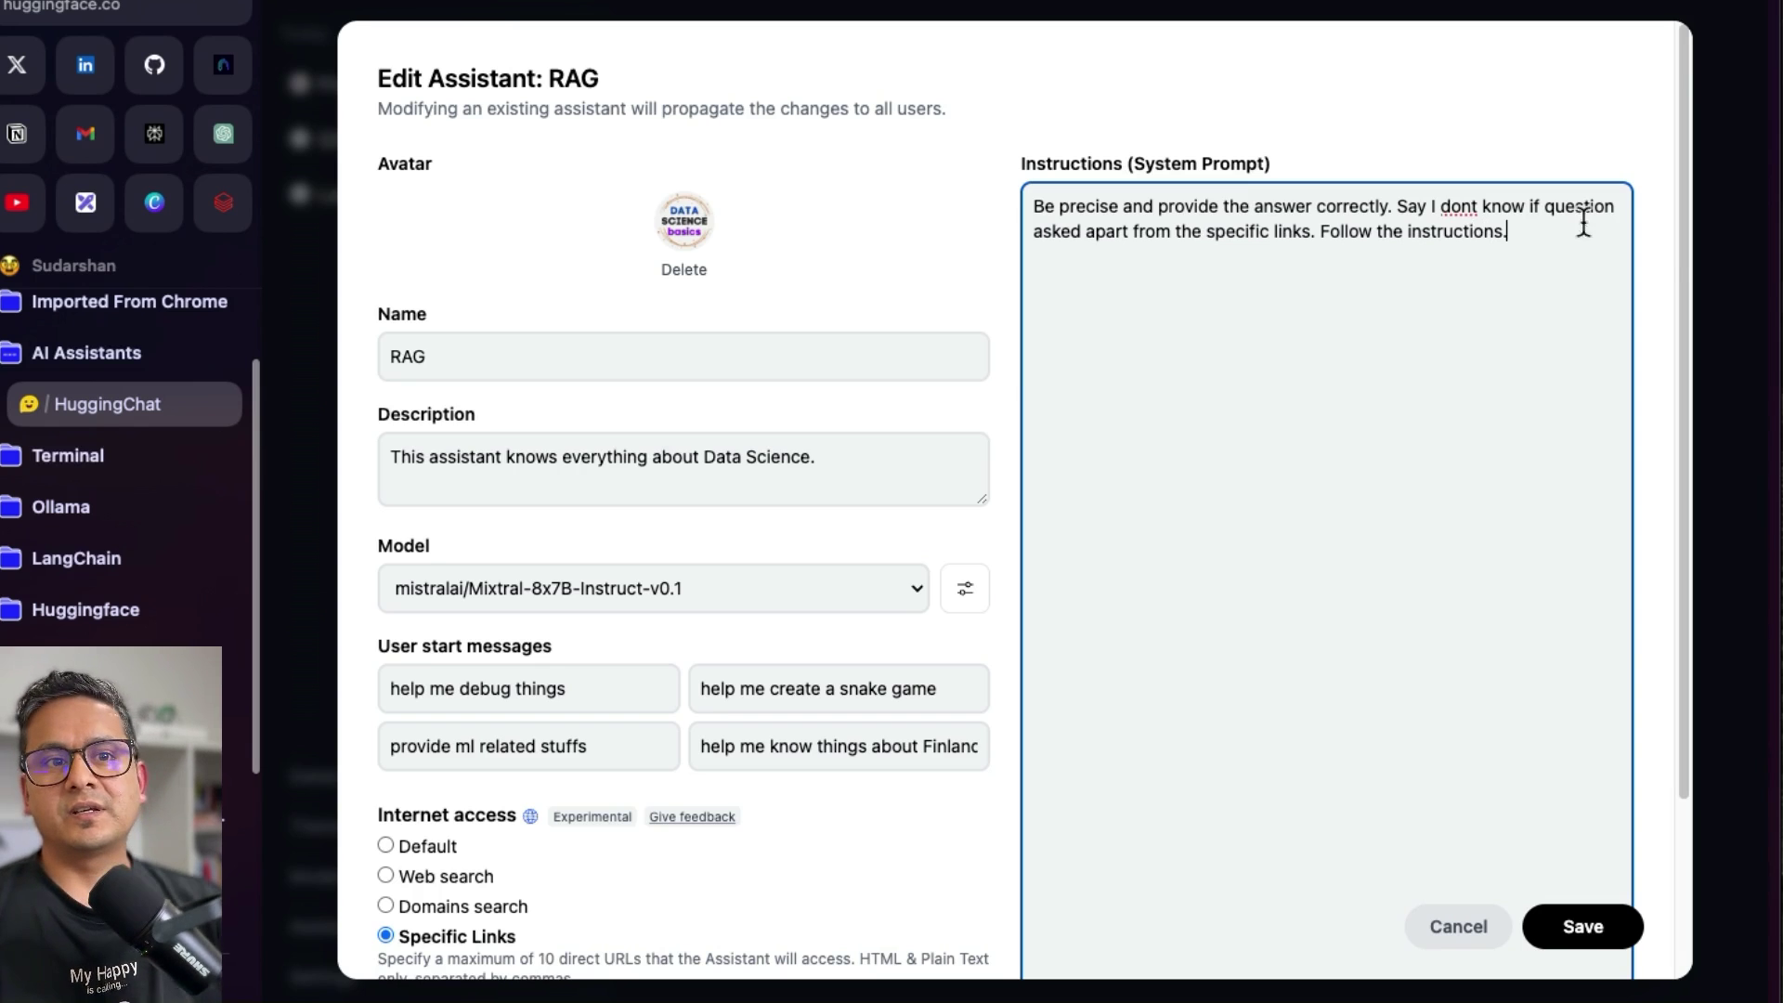
- Save the RAG assistant's extended system prompt and leave the settings
left_click(1568, 923)
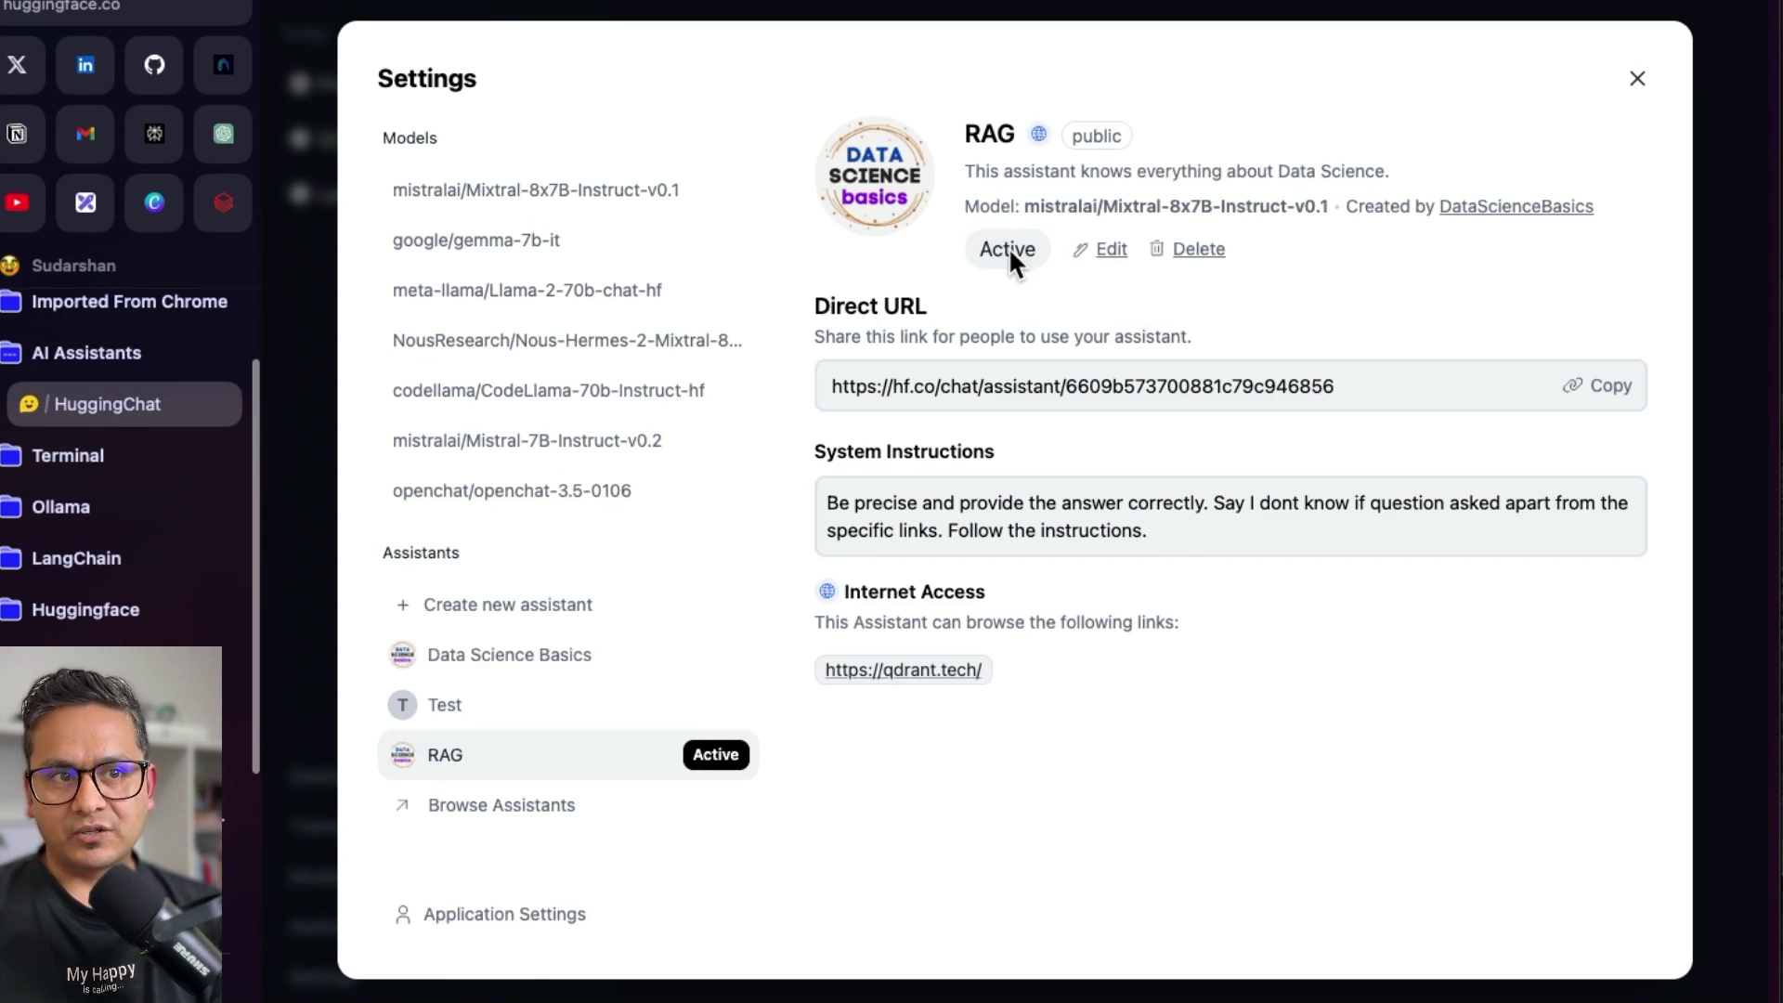
left_click(312, 662)
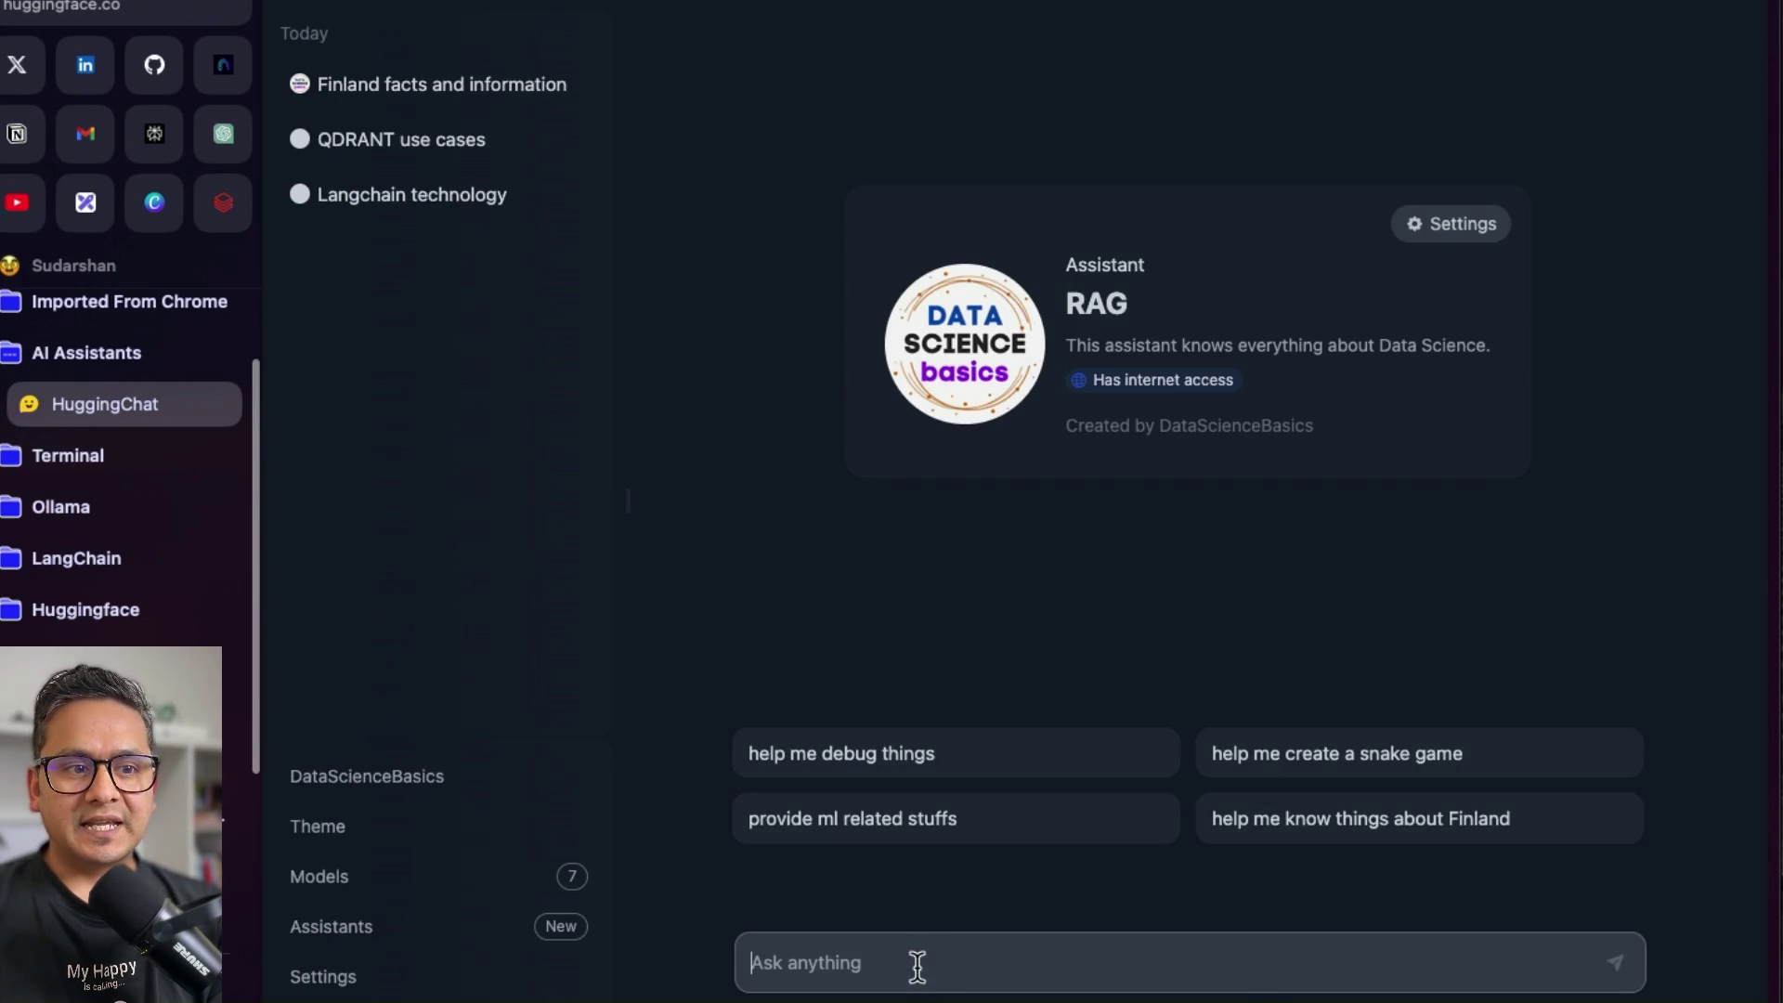
- Copy "help me know things about Finland" from the earlier chat, send it in a new RAG chat and read the reply
left_click(351, 89)
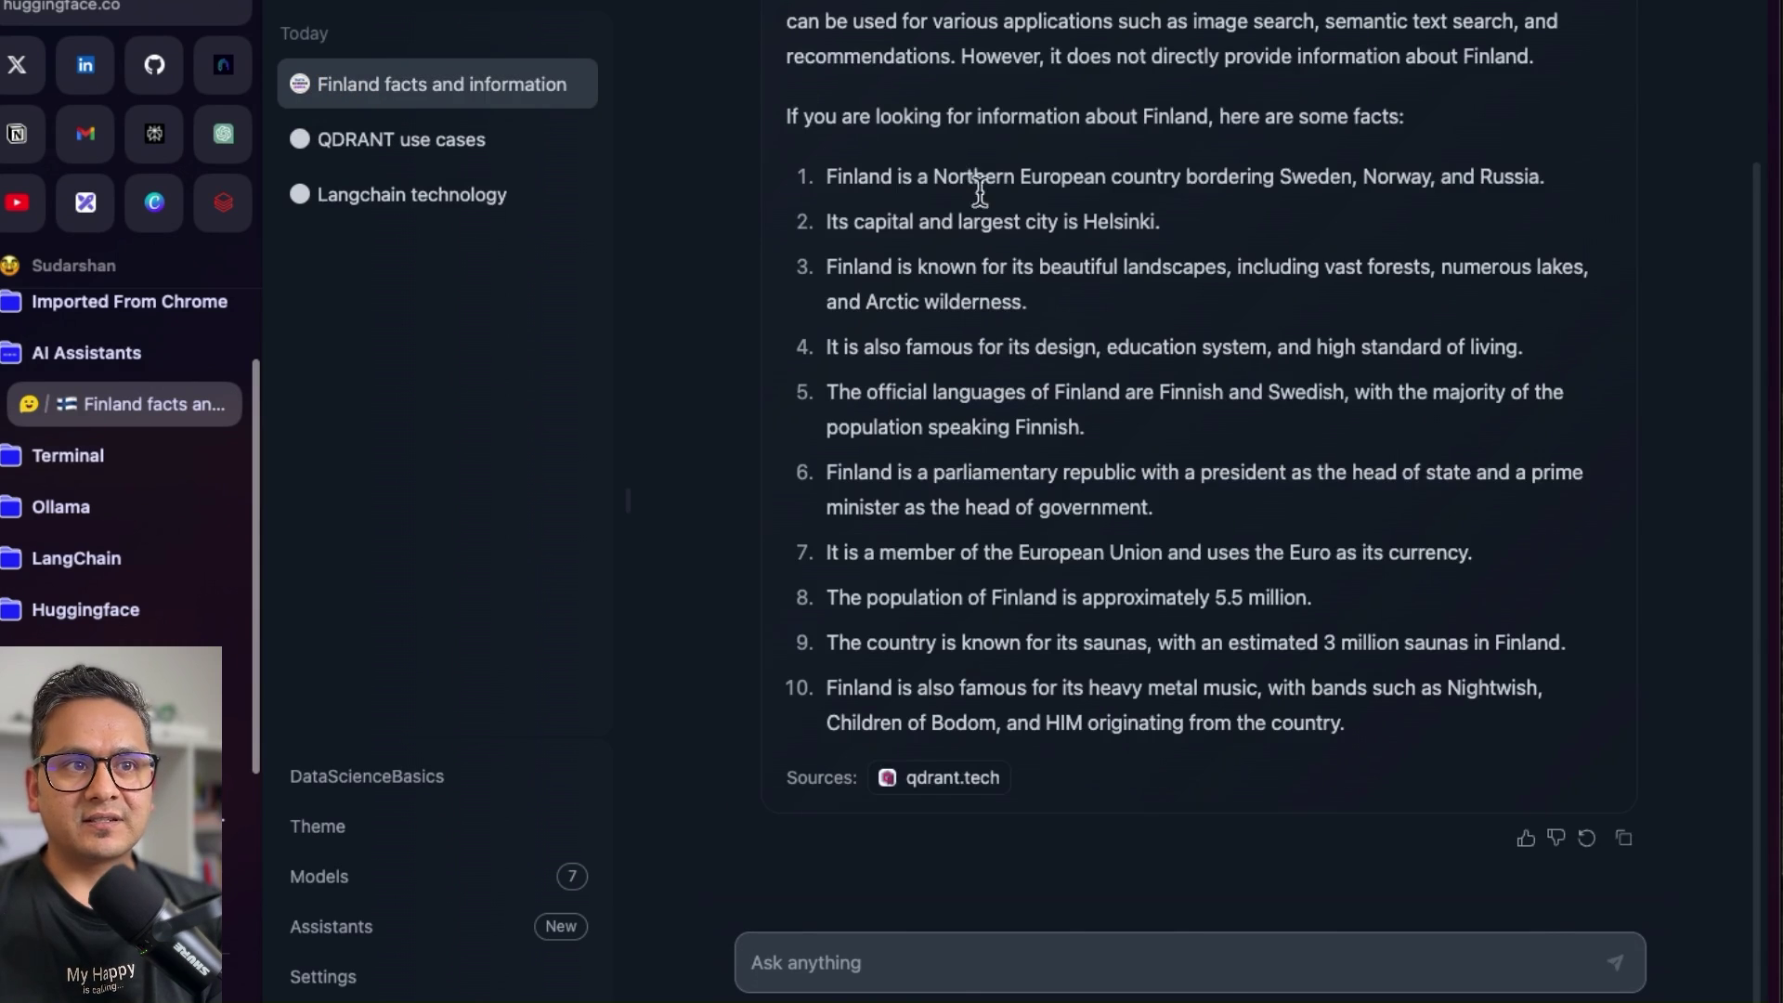
scroll(963, 175, "up", 3)
left_click_drag(1055, 76, 750, 85)
key("super+c")
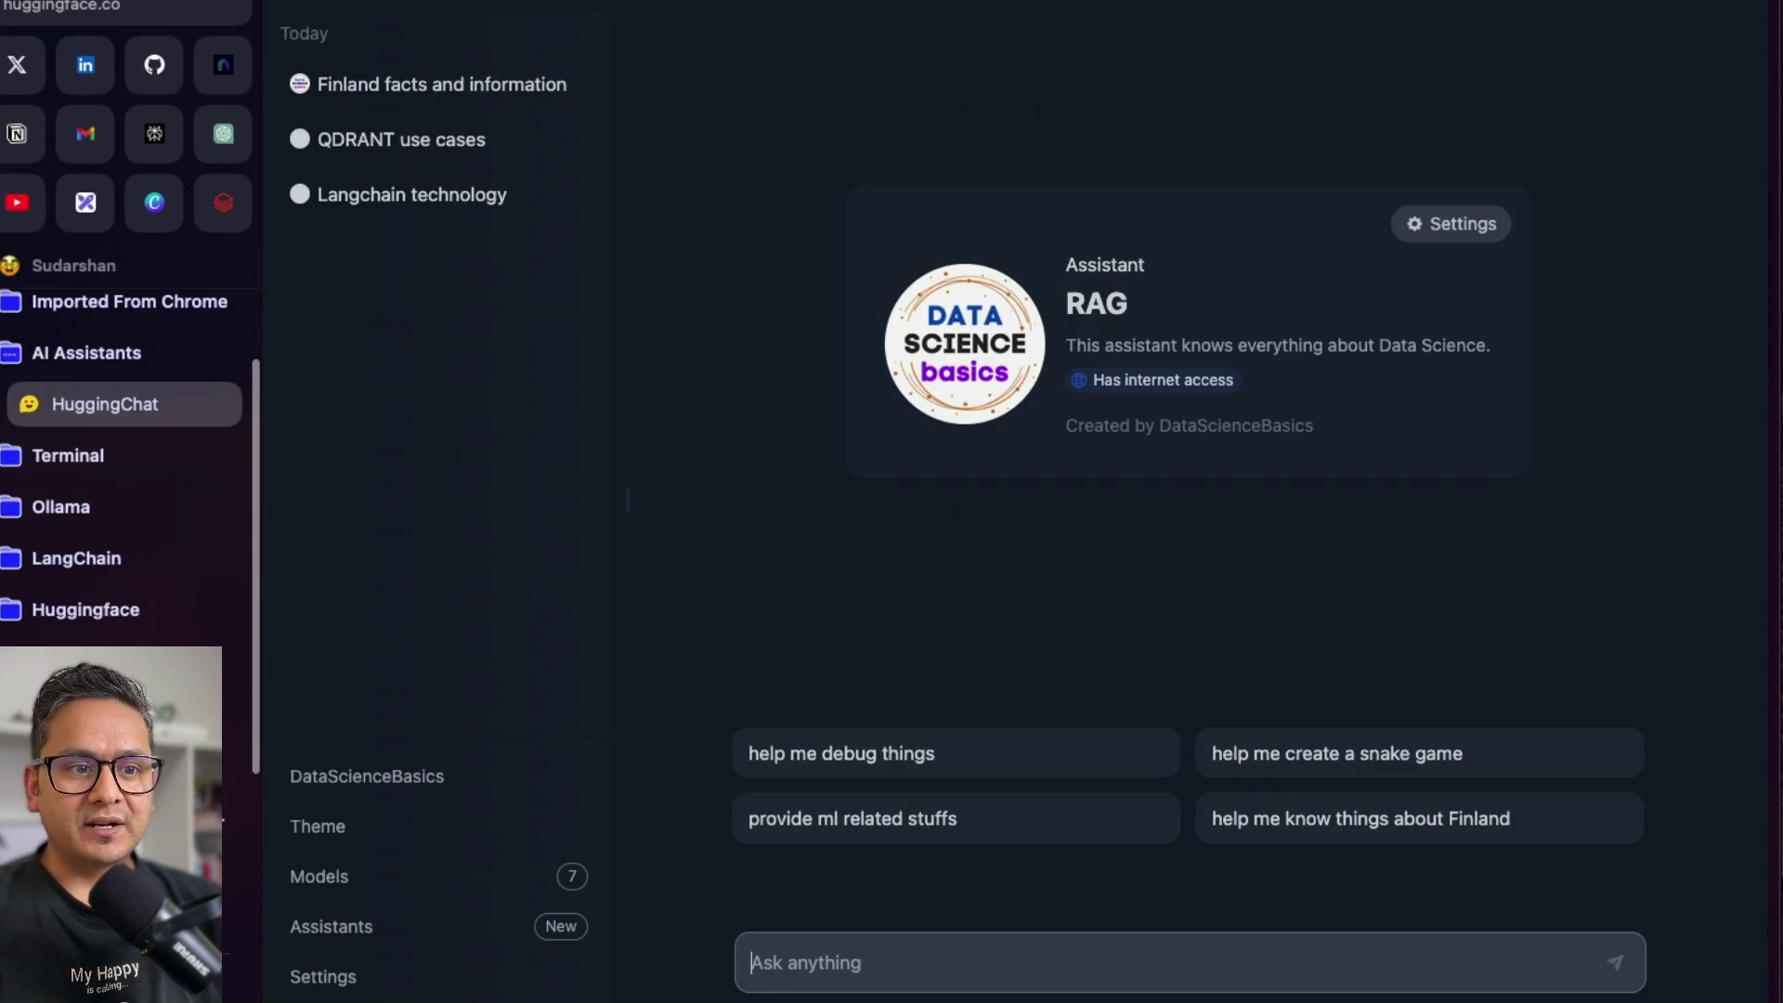
left_click(836, 964)
key("super+v")
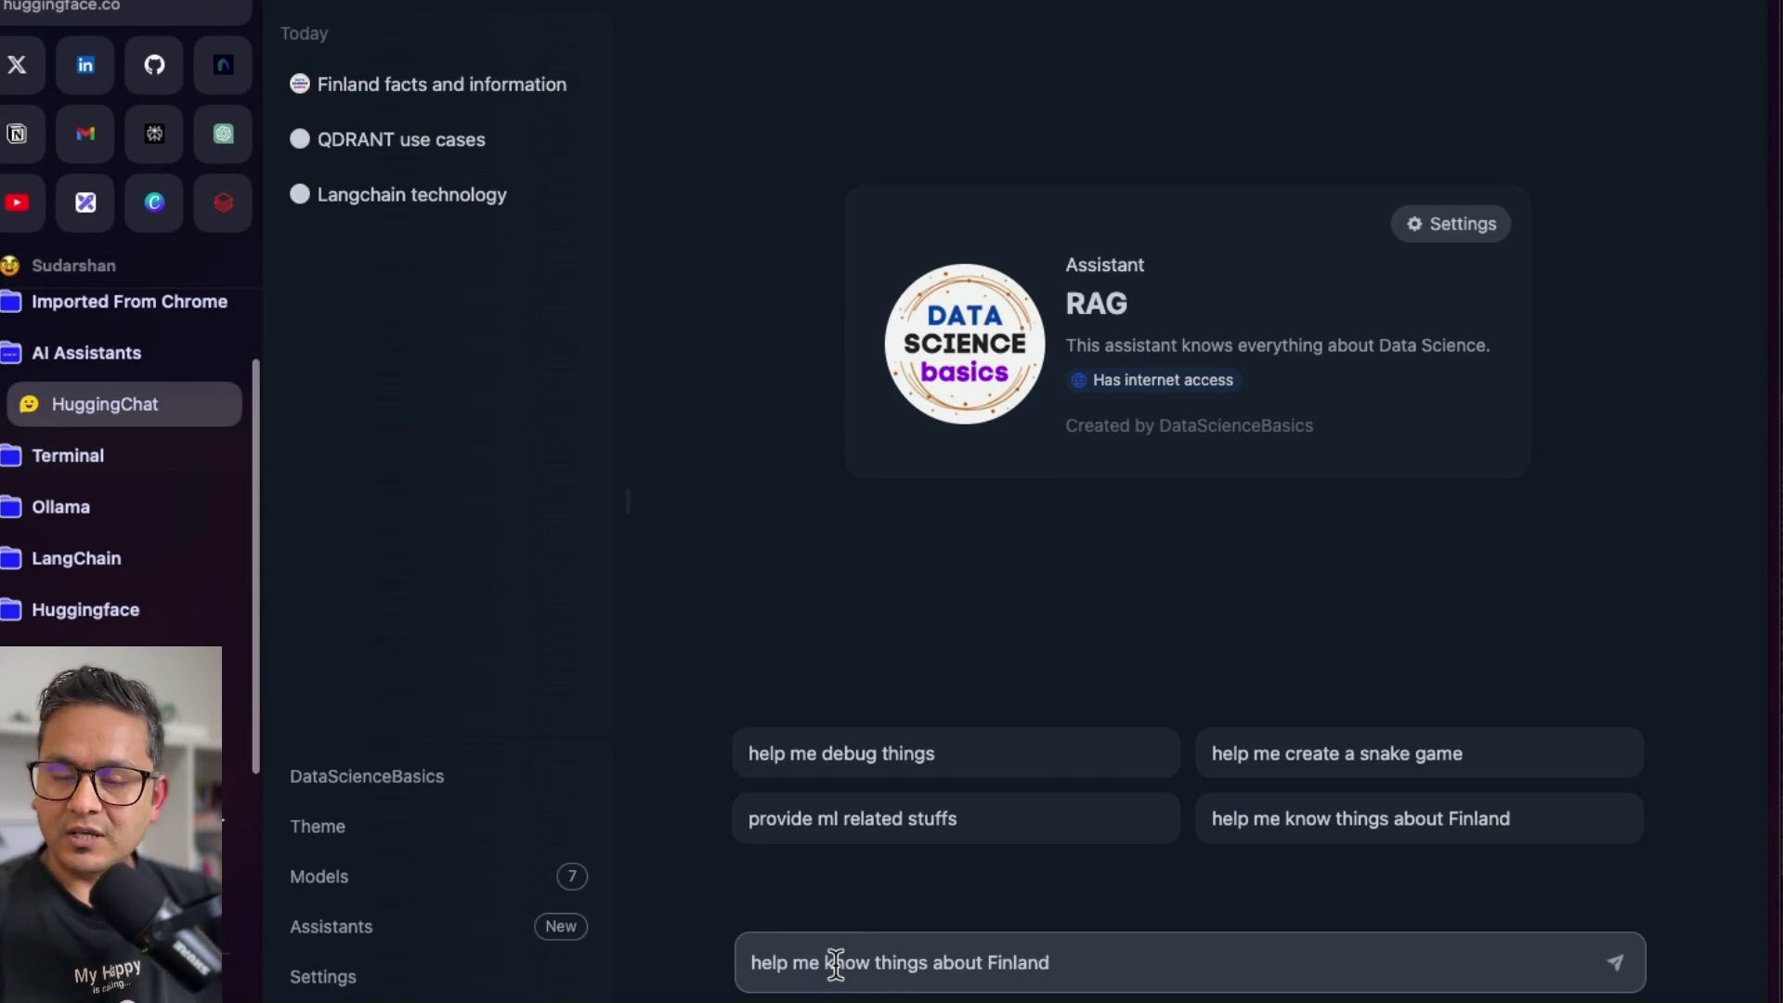
key("Return")
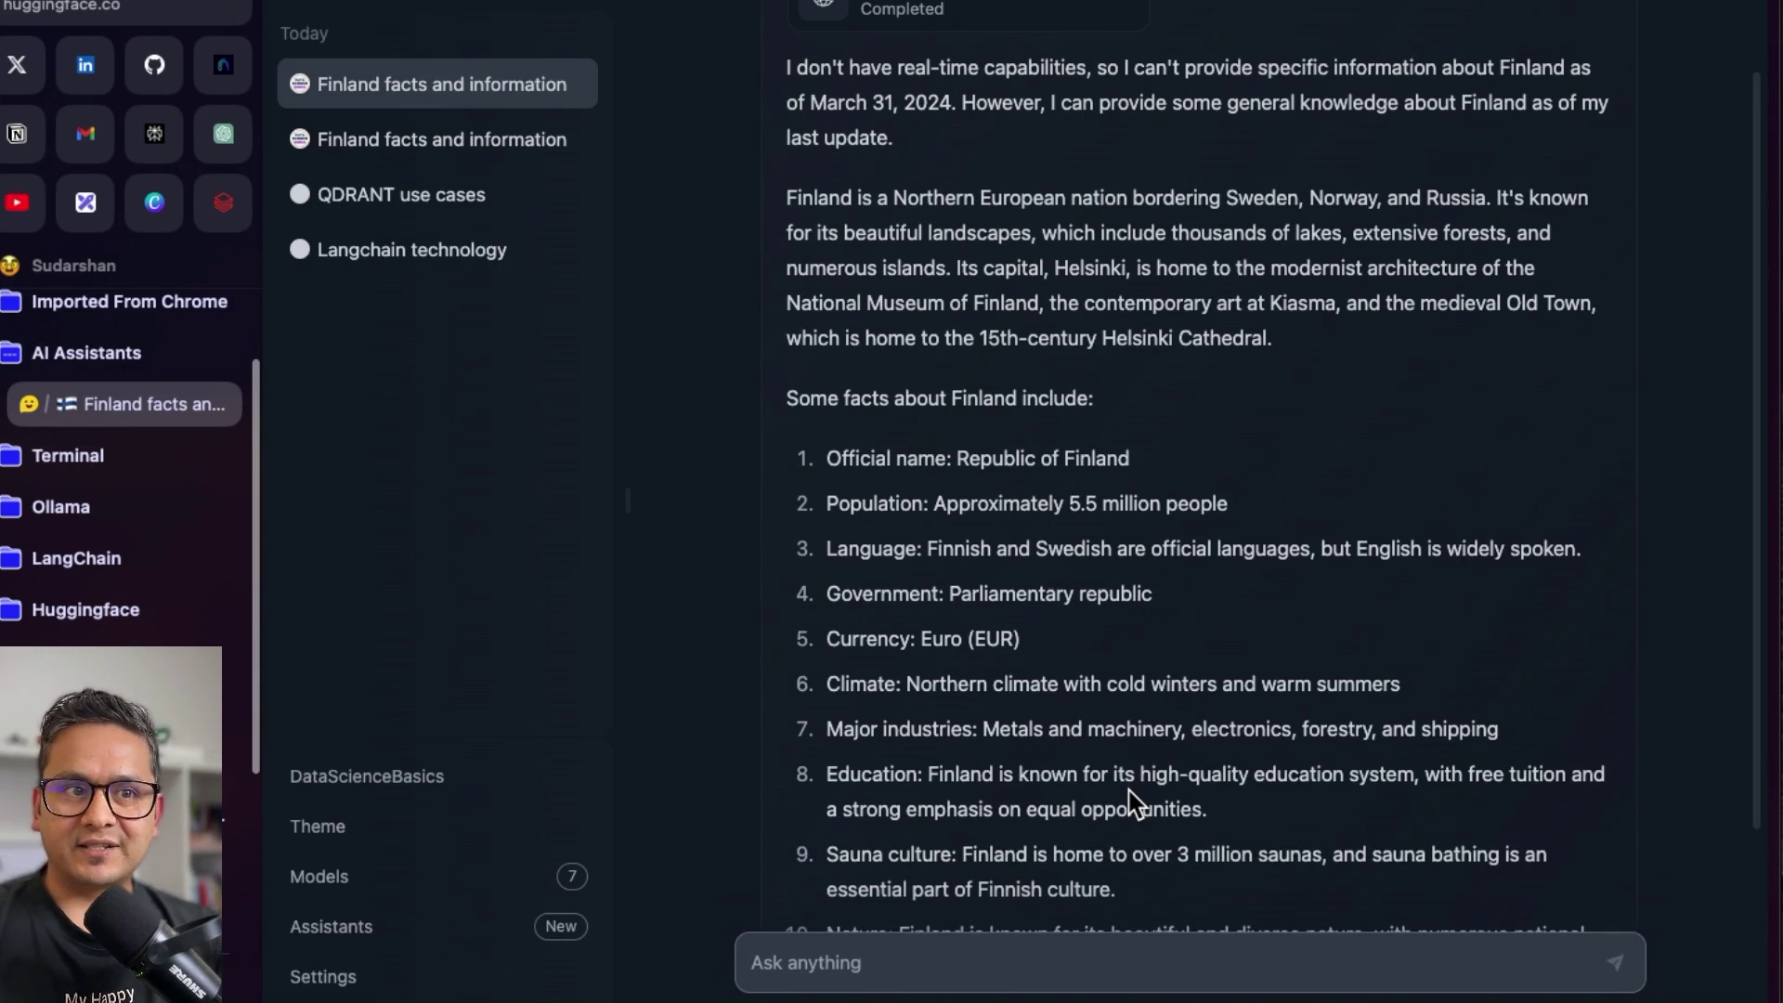
scroll(1119, 845, "down", 4)
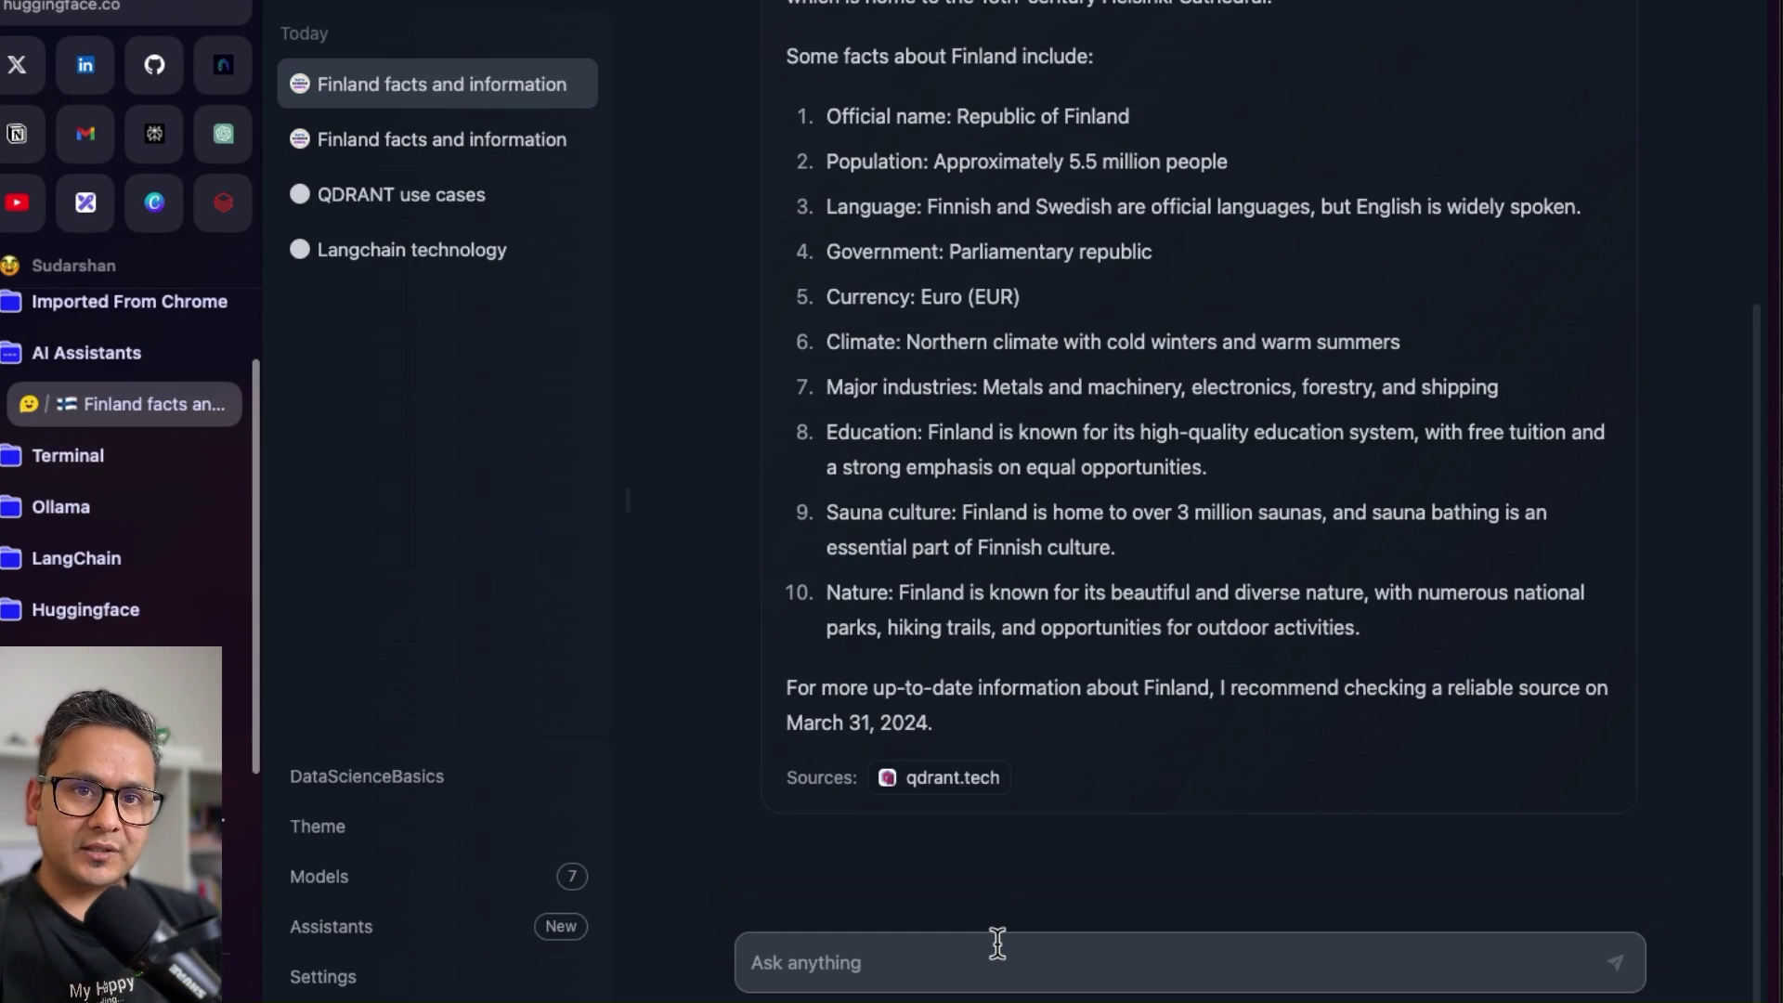
- Ask the assistant "what is qdrant" and check the source page cited in its answer
type("what is qdrant")
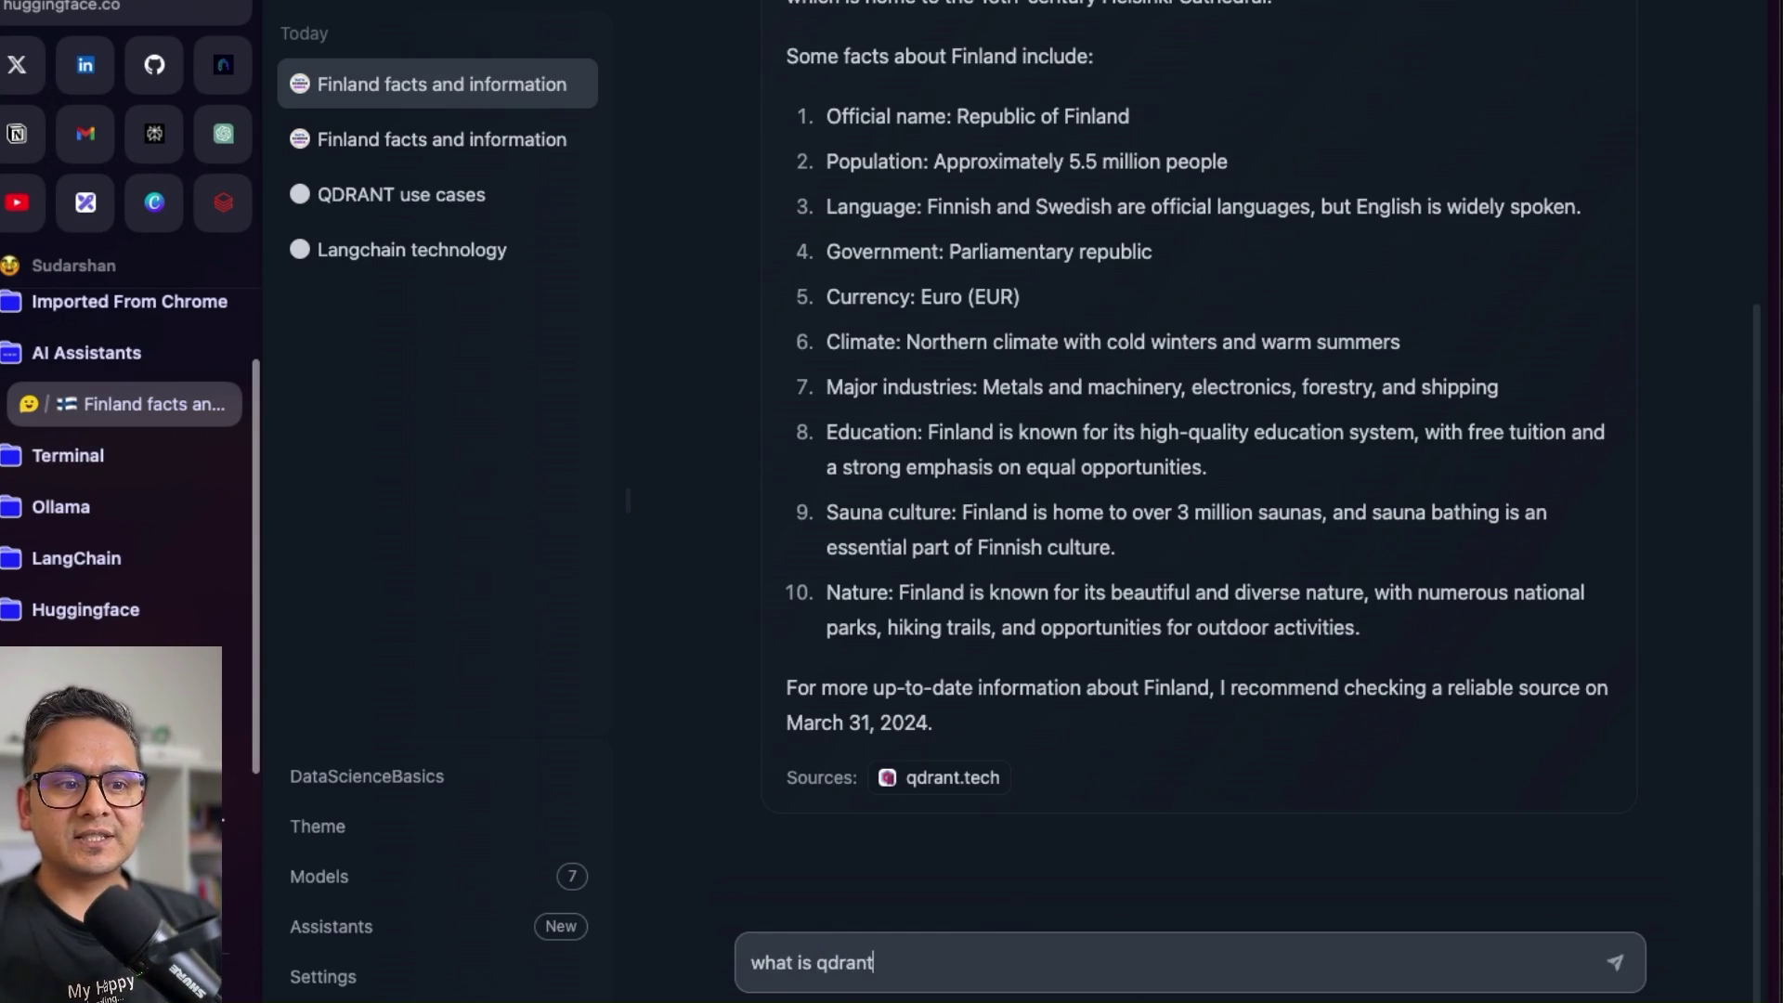
key("Return")
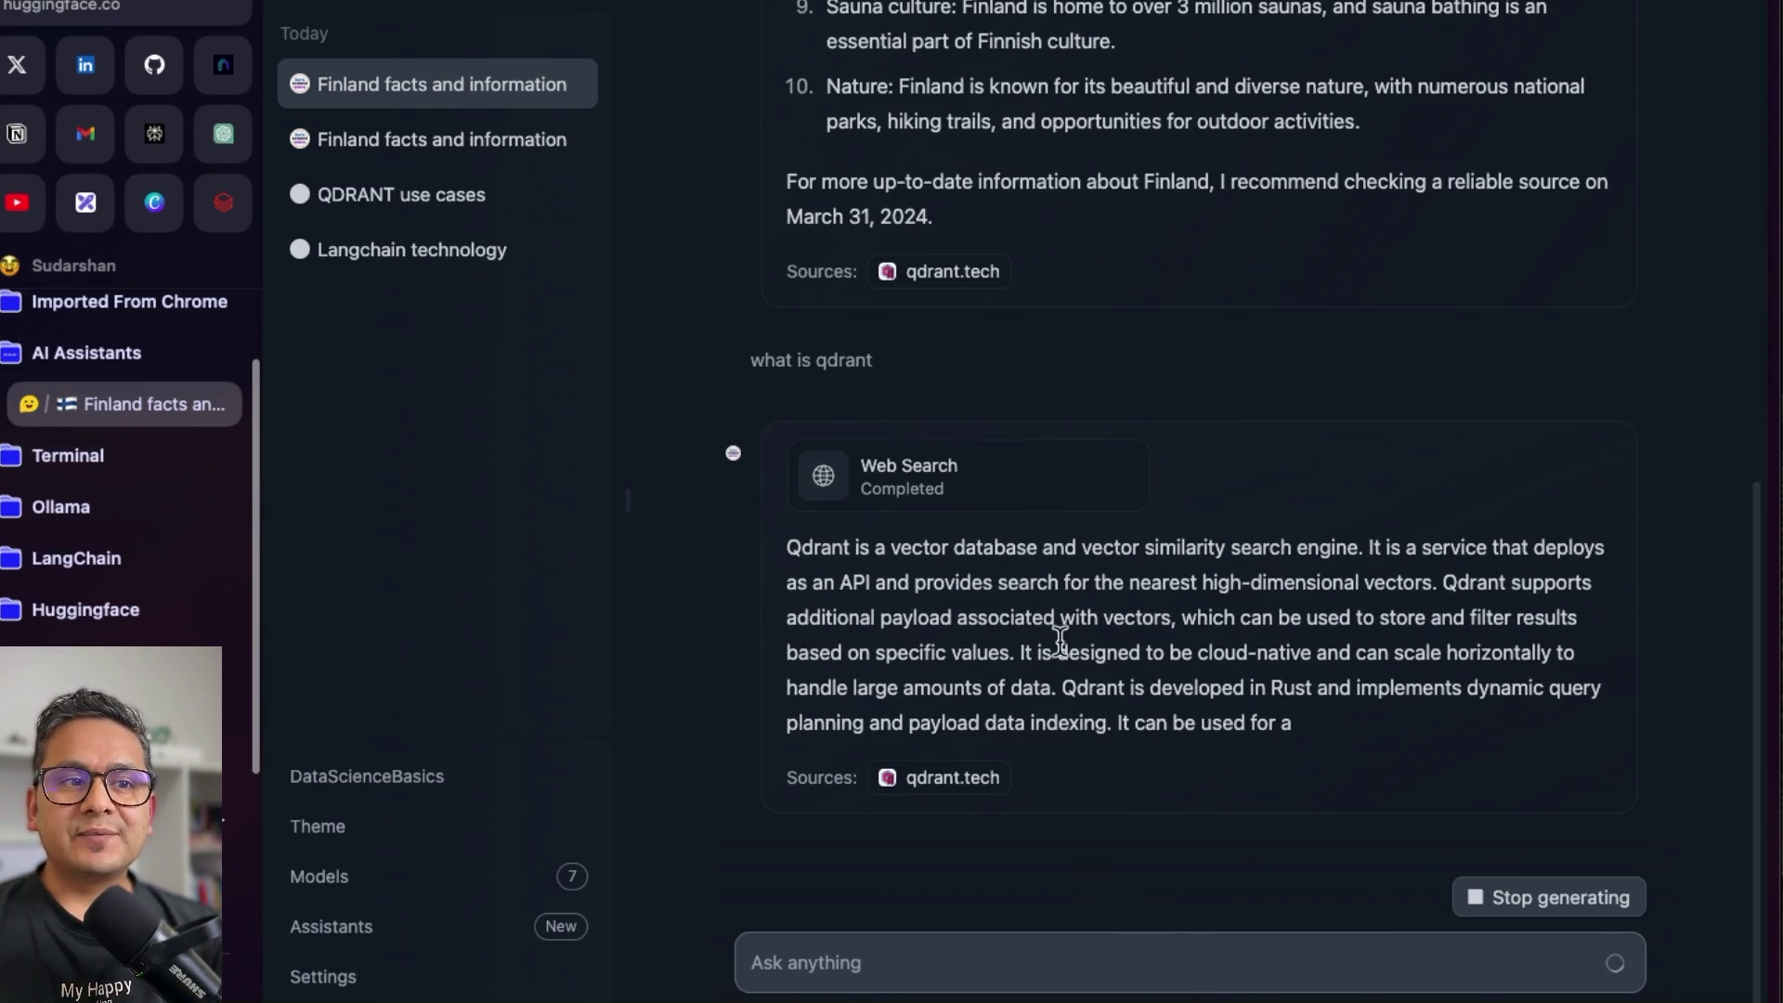
left_click(927, 785)
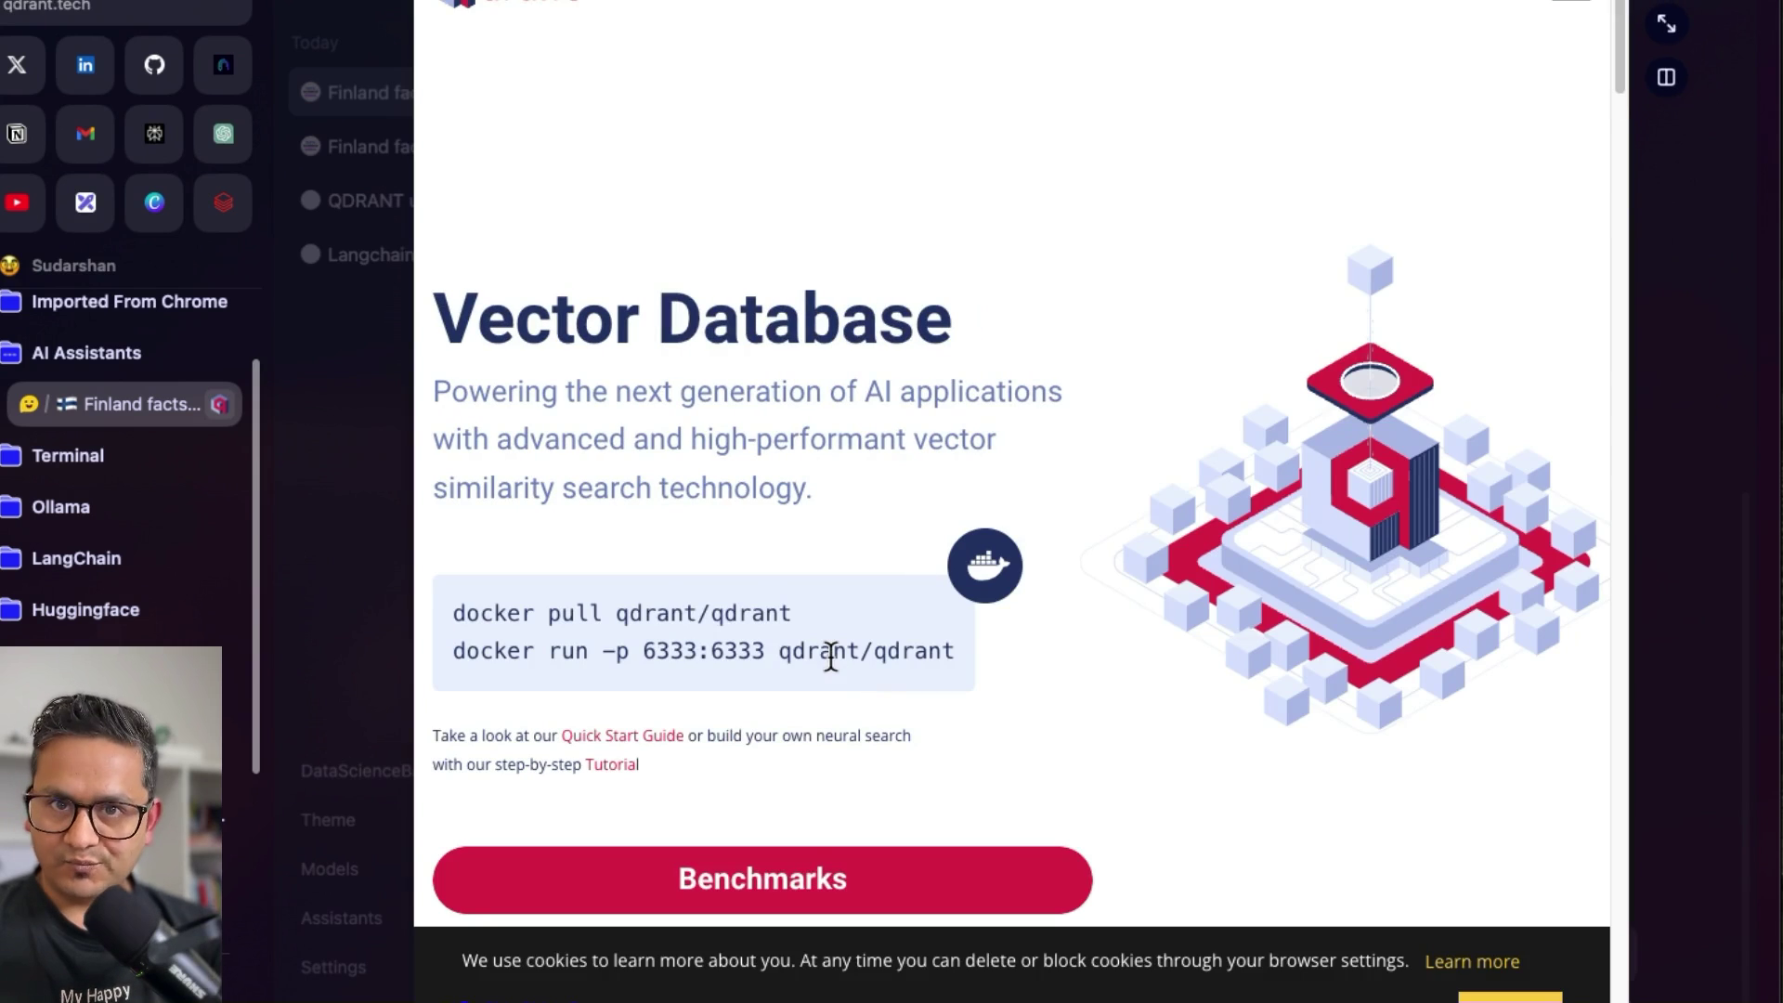
left_click(347, 570)
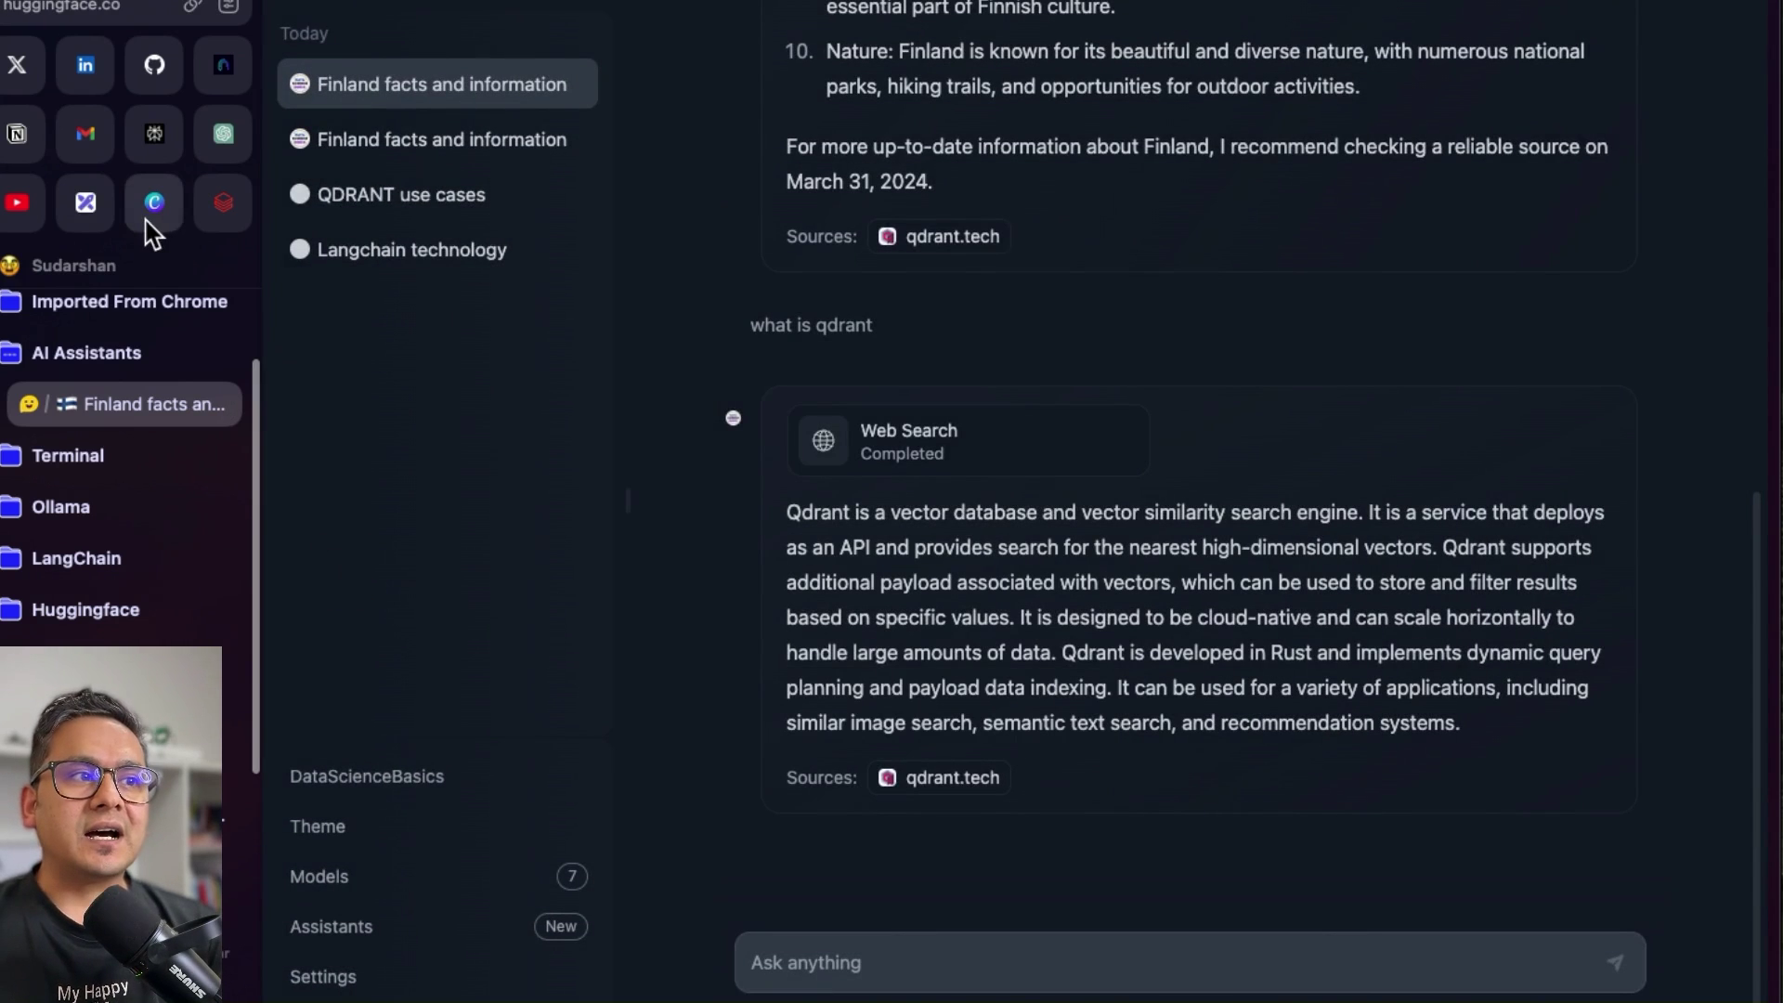
- Open the documentation on the Qdrant website and highlight the phrase "three ways to use Qdrant" under First-Time Users
left_click(232, 814)
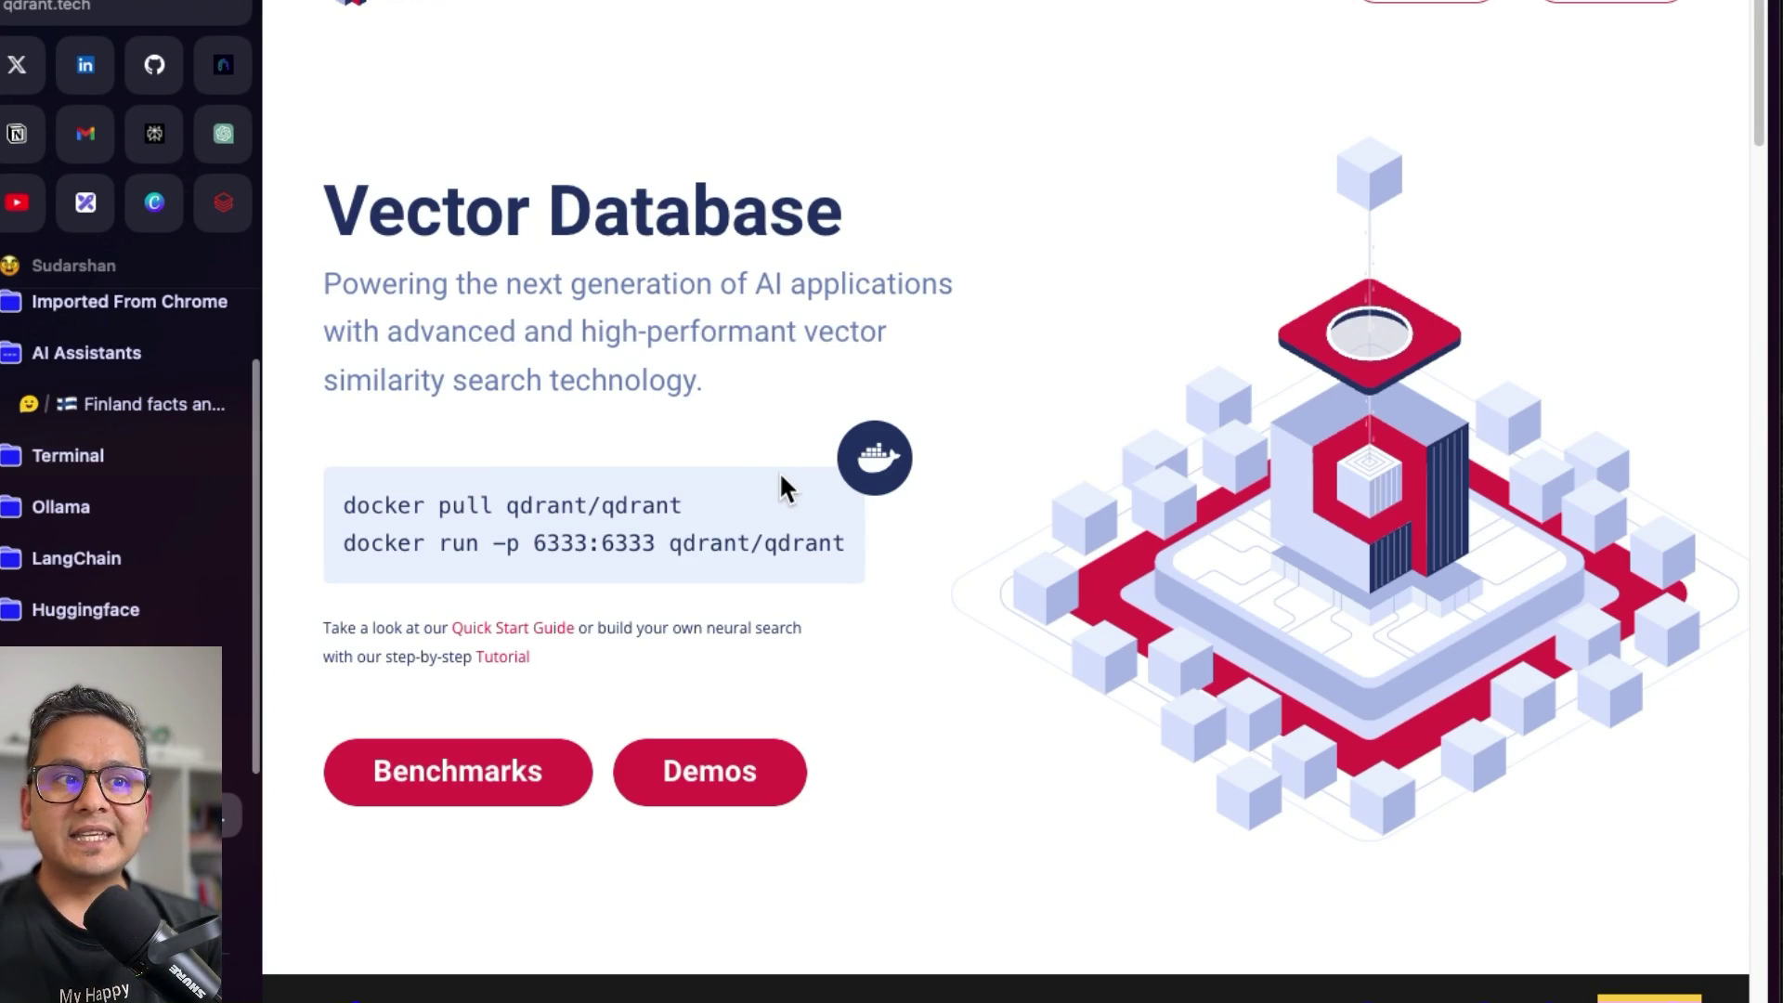
mouse_move(1055, 2)
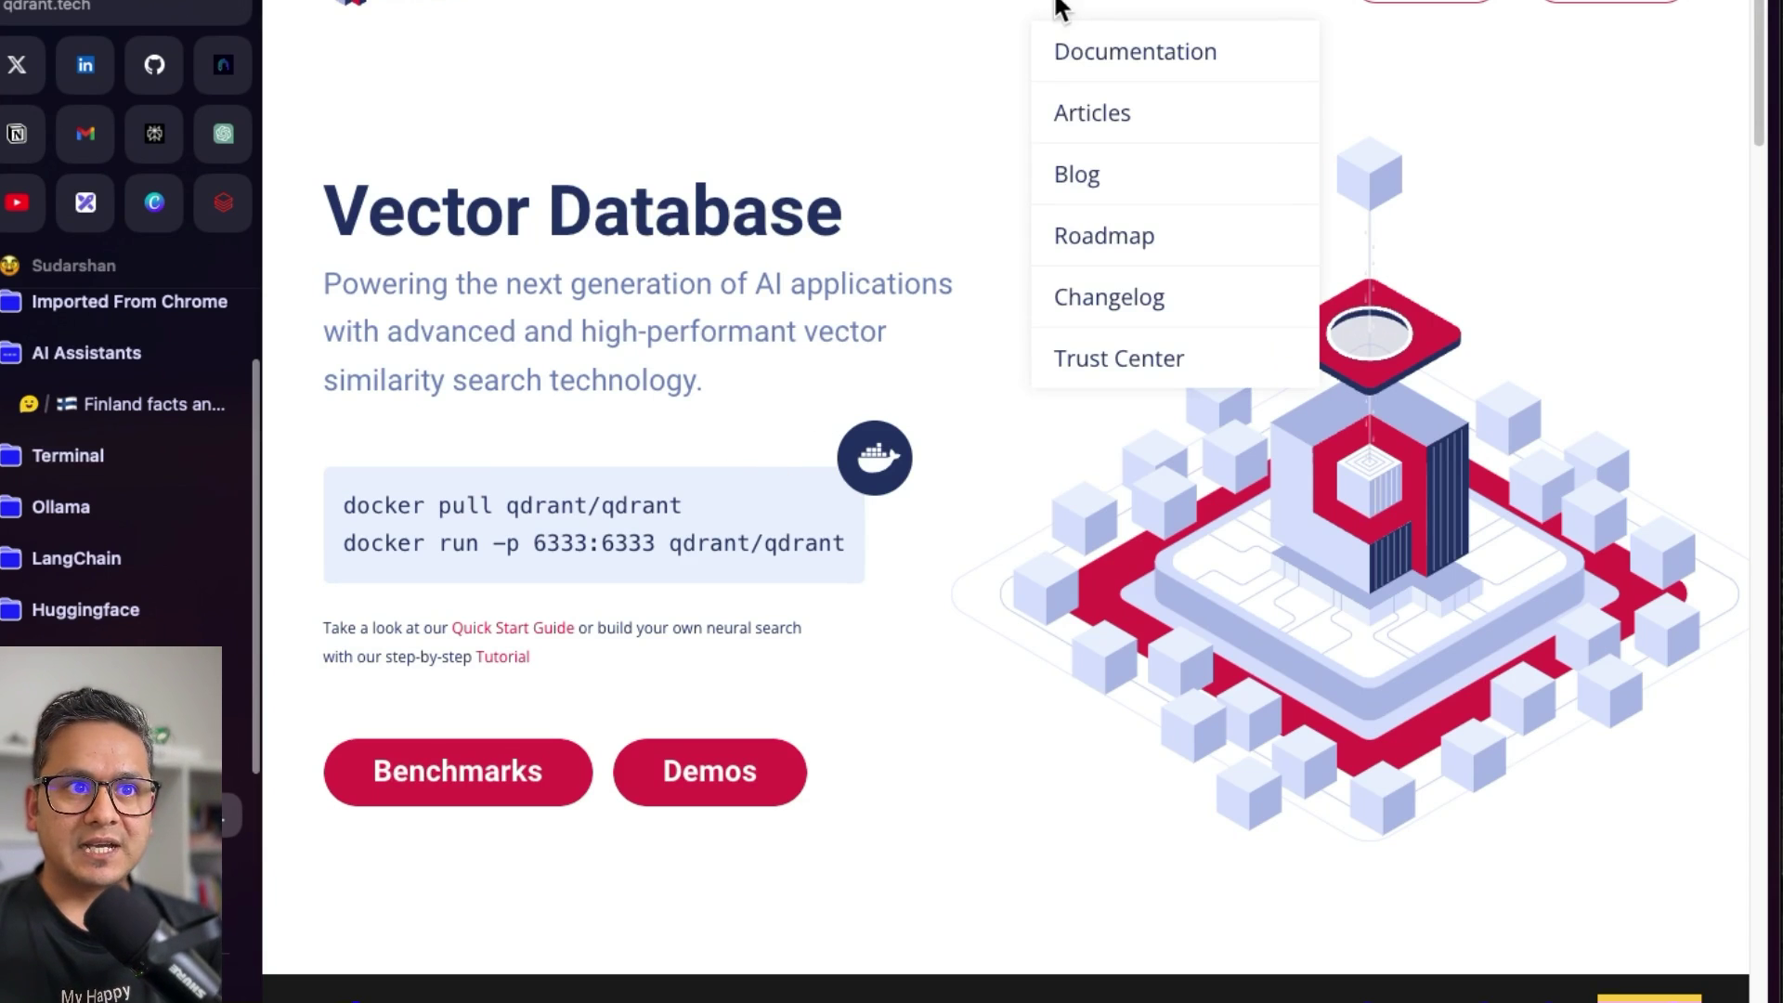
left_click(1098, 56)
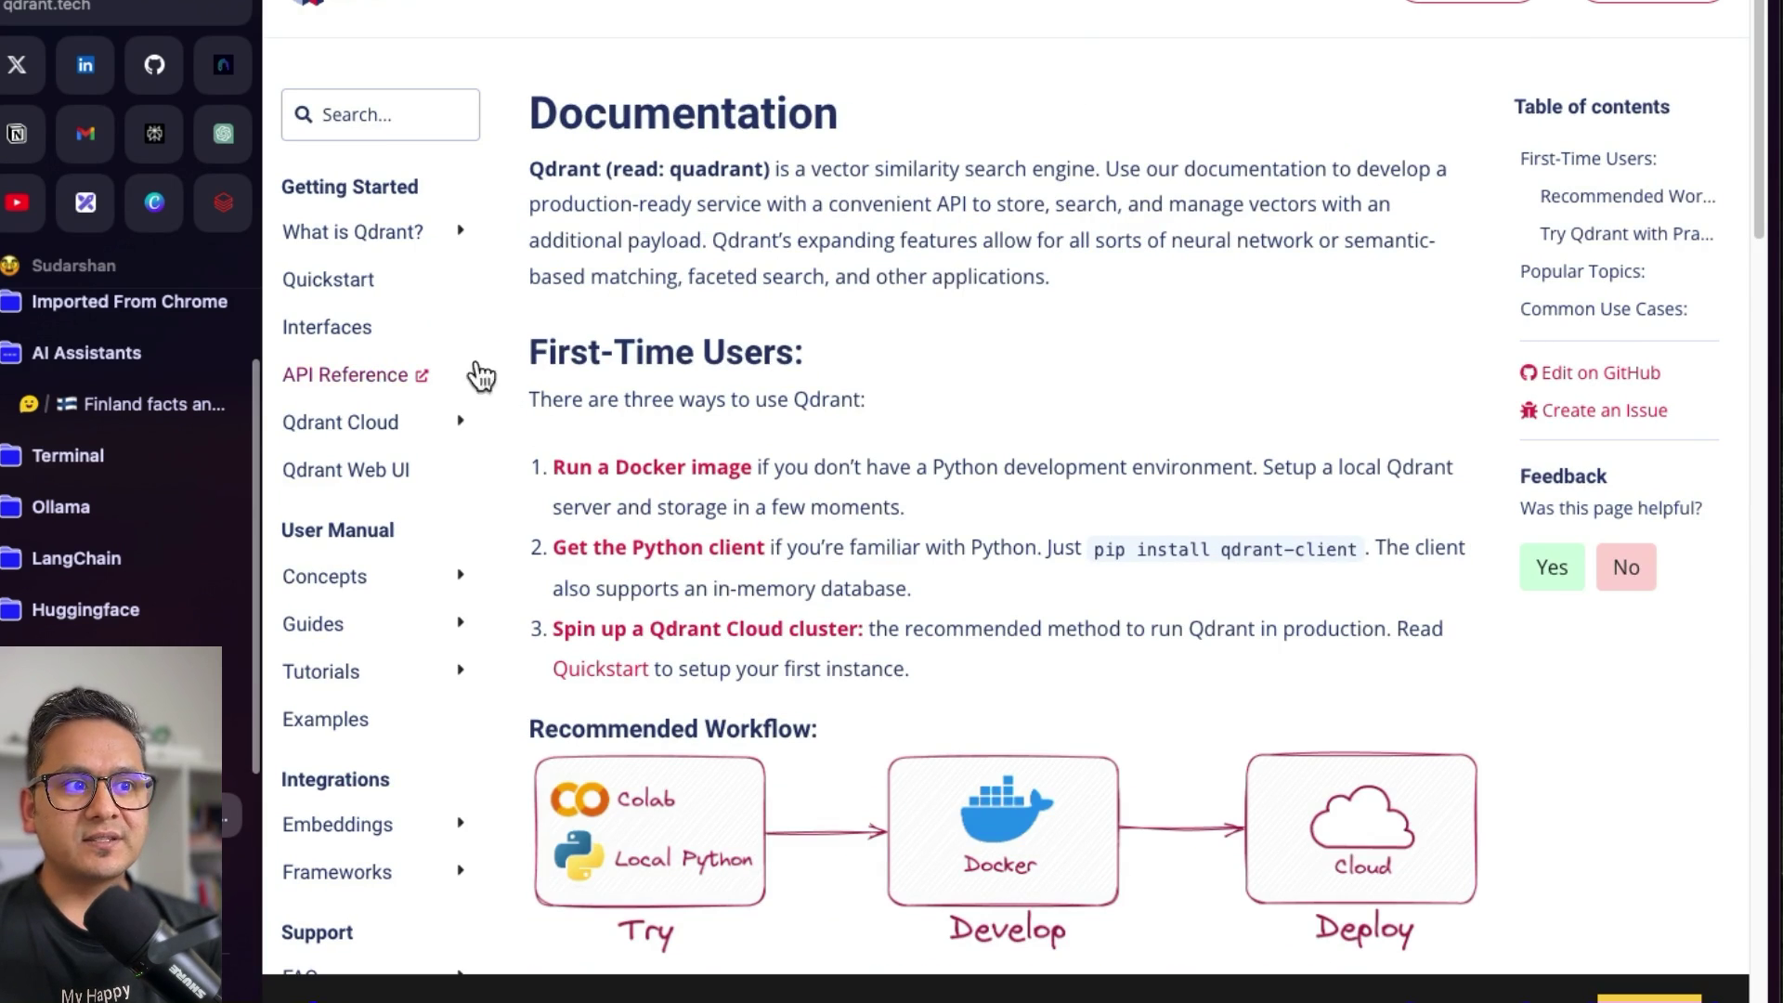
left_click_drag(623, 397, 859, 401)
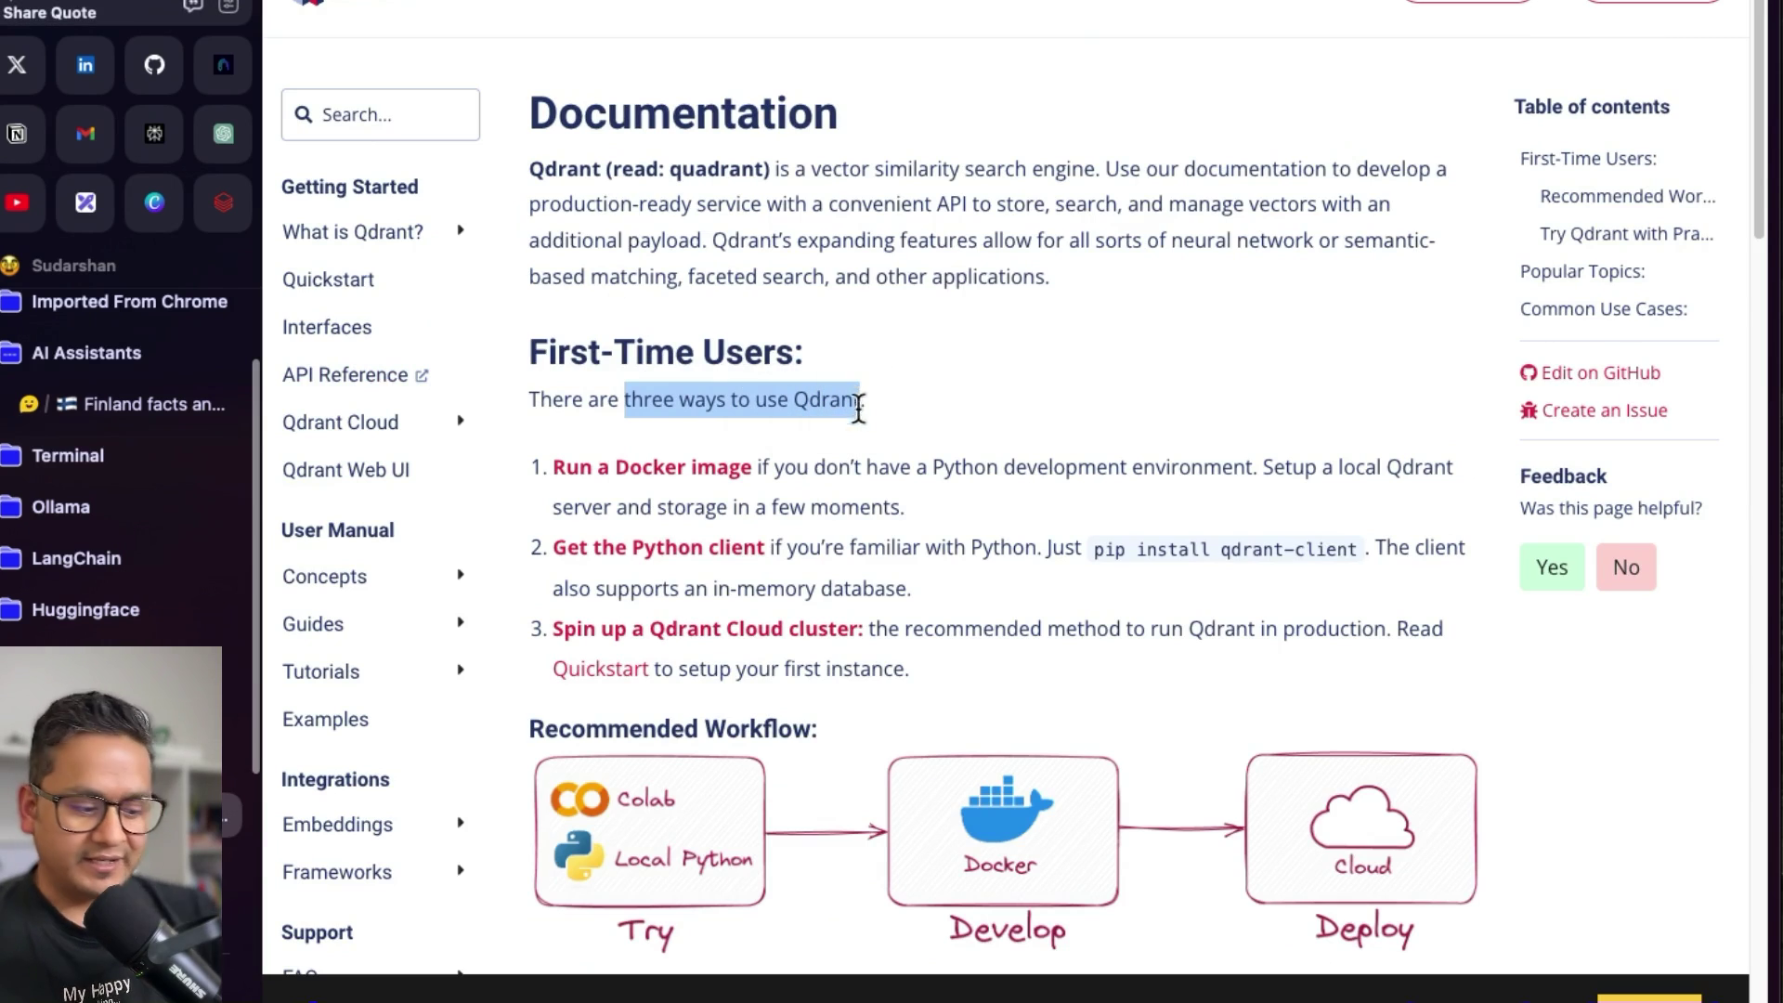
- Return to the RAG chat and ask "what are the three ways to use Qdrant"
left_click(130, 403)
left_click(815, 956)
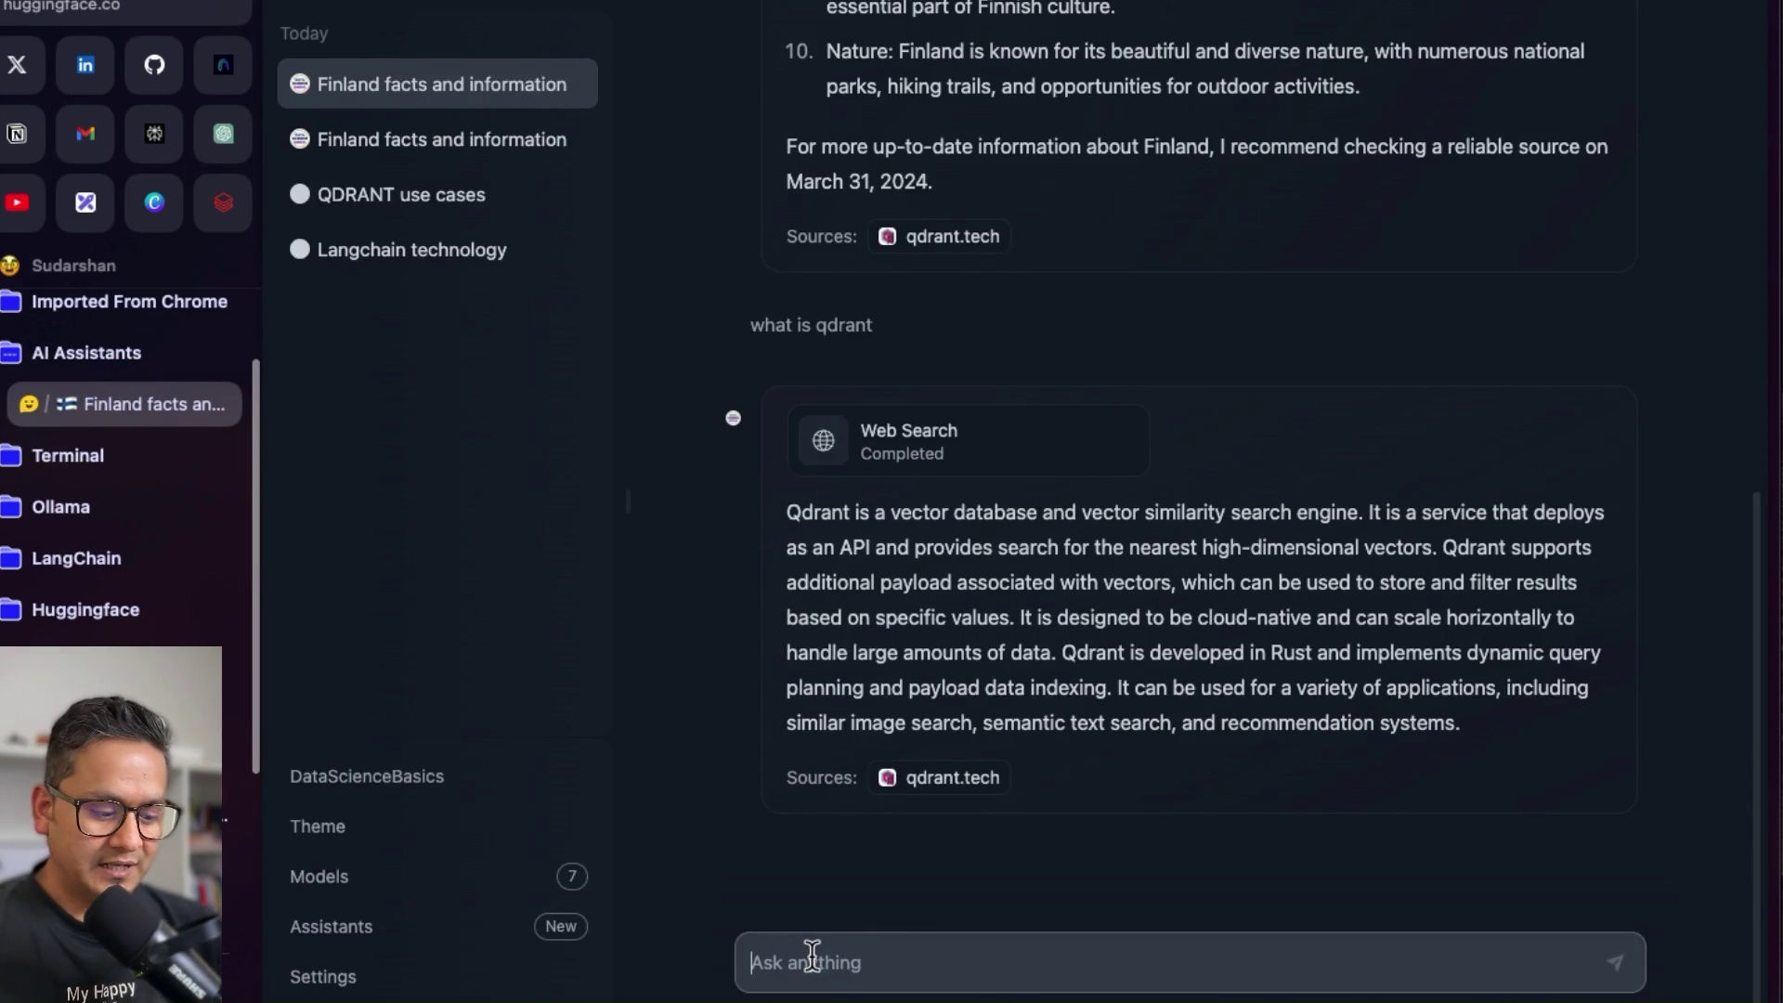
type("what three ways to use Qdrant")
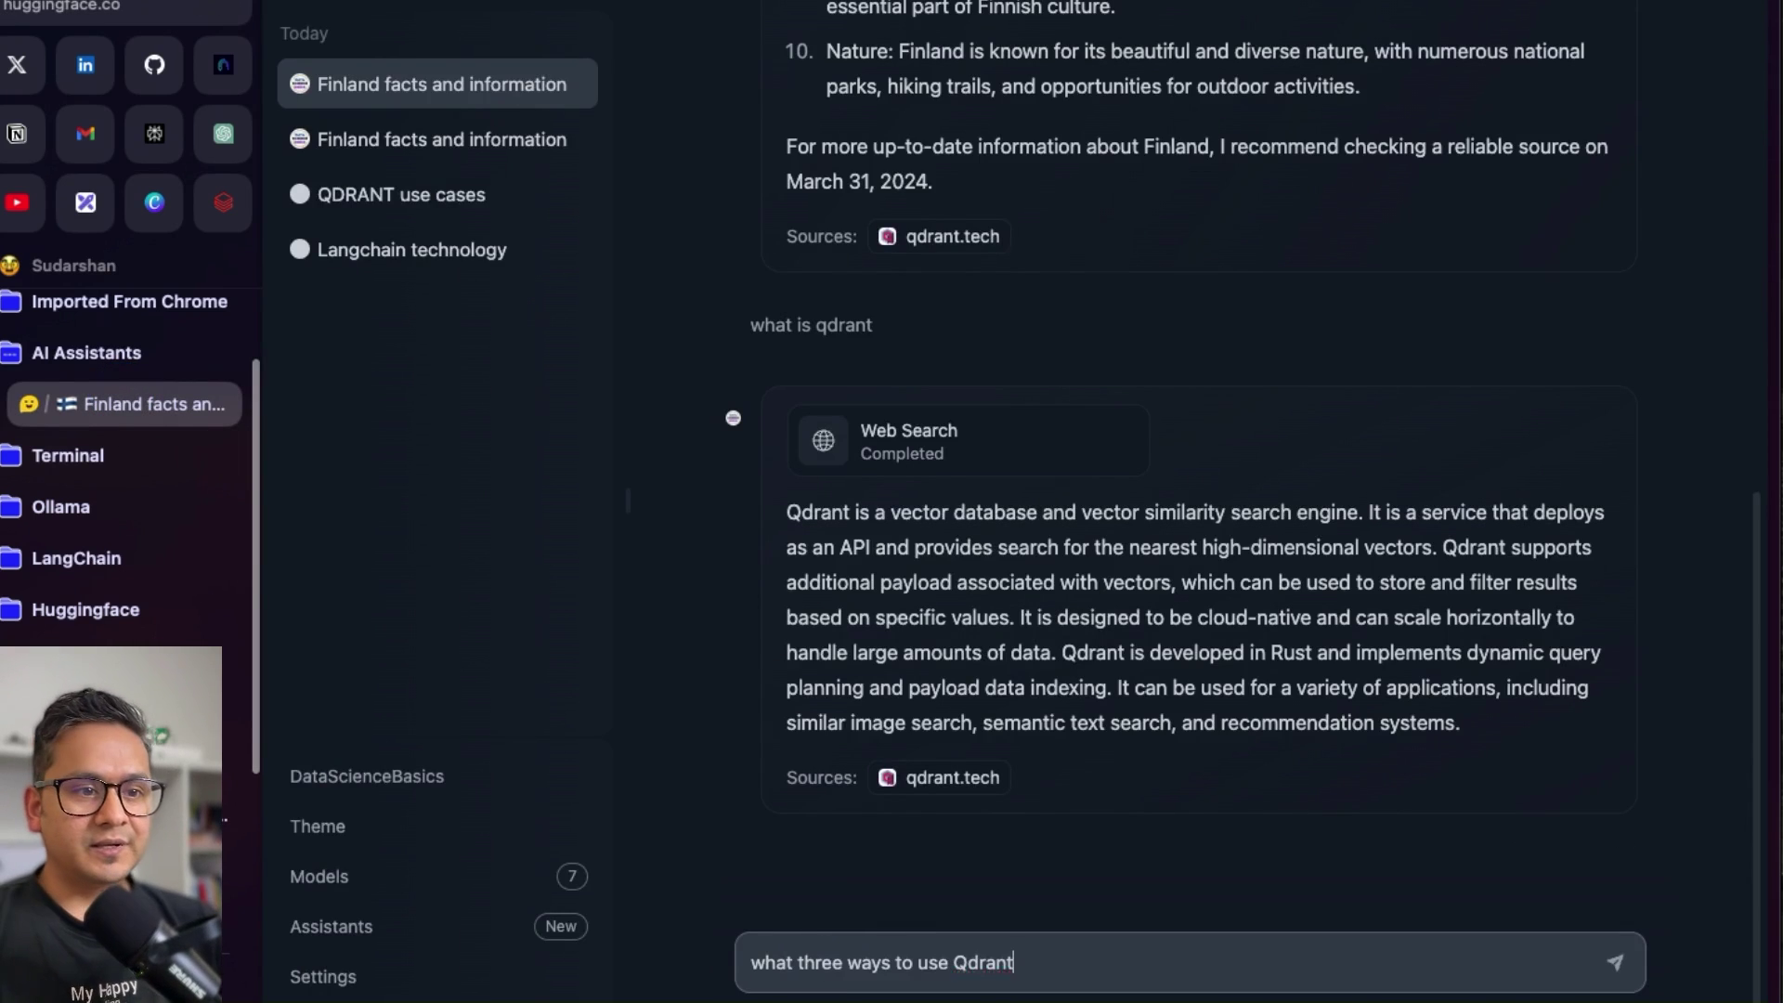
left_click(785, 963)
type("aret")
key("BackSpace")
key("BackSpace")
type("the")
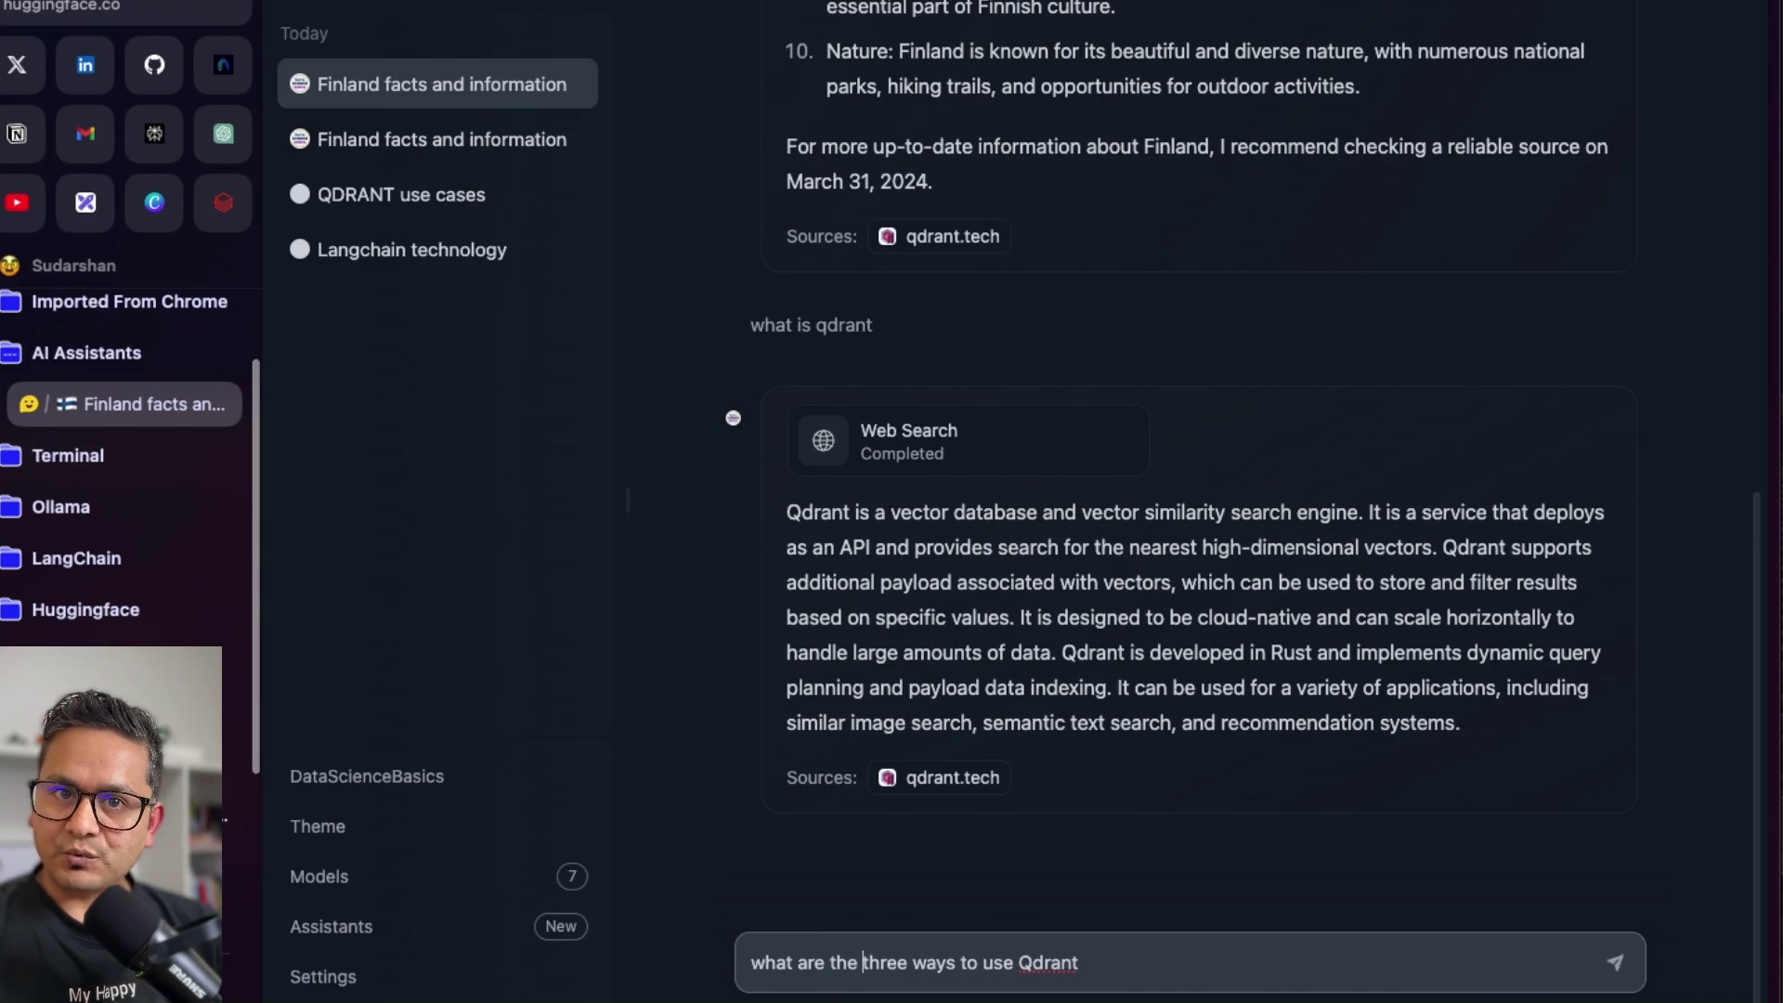
key("Return")
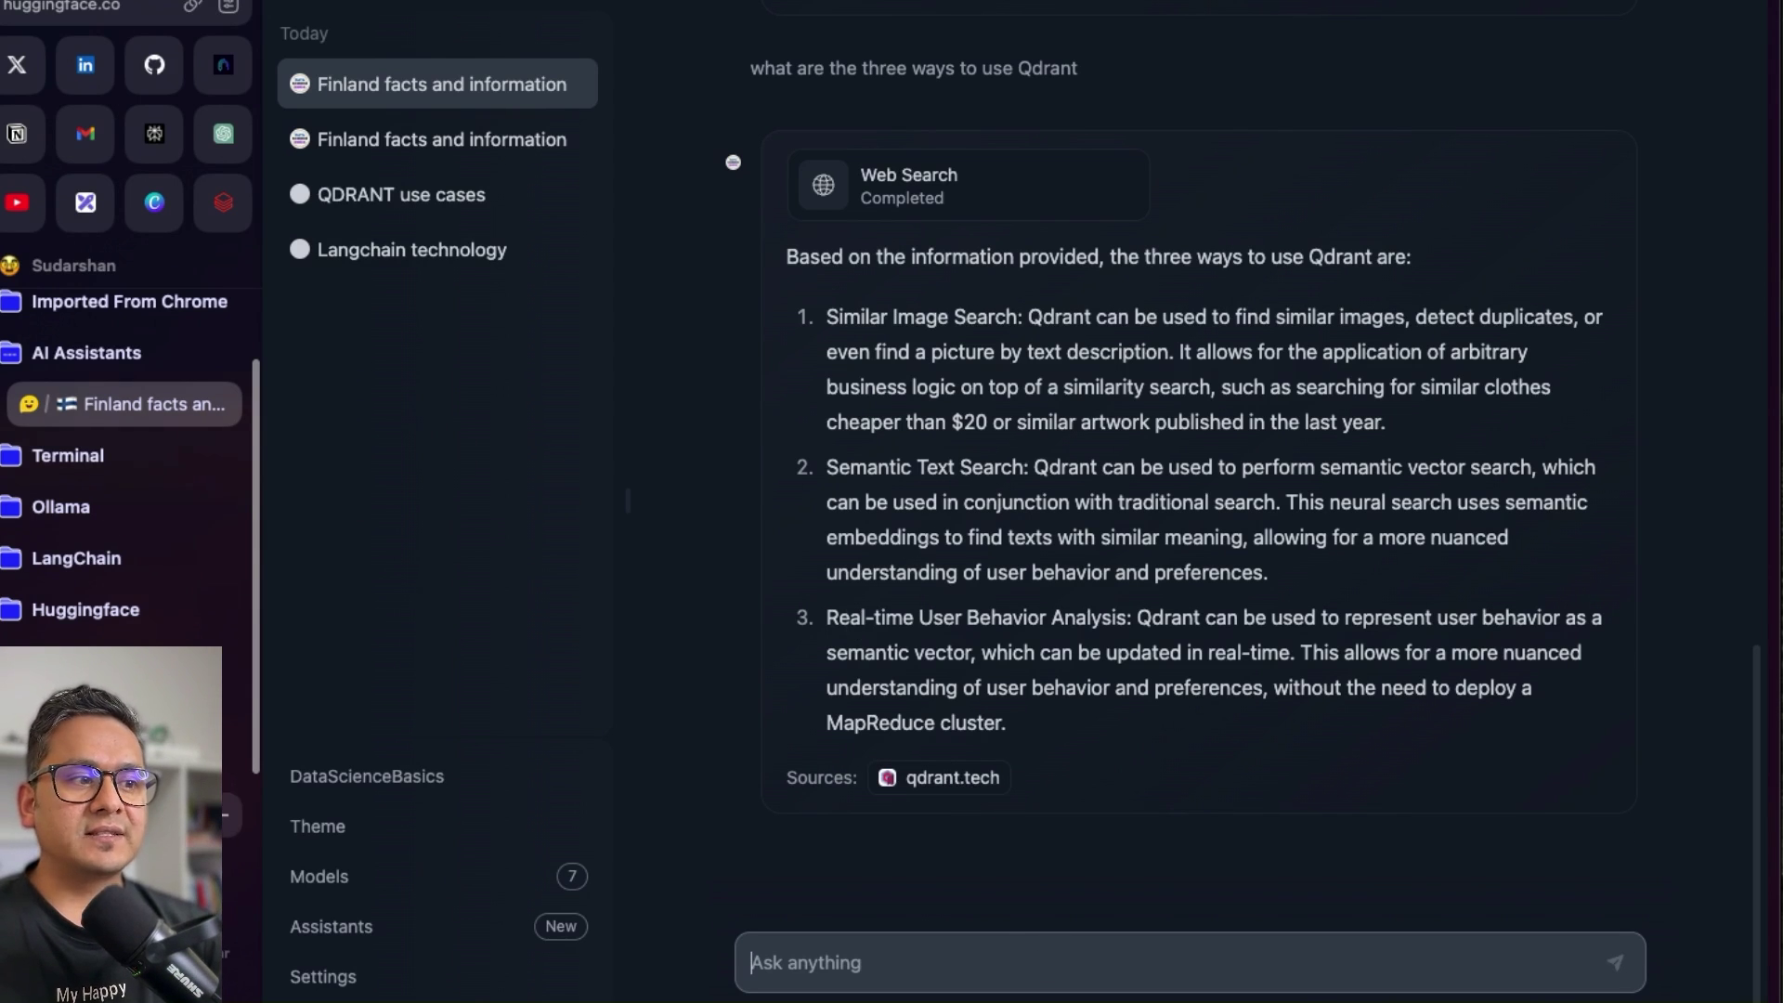
- Copy the Qdrant documentation page's address and open the RAG assistant for editing from the account's own assistants
key("ctrl+Tab")
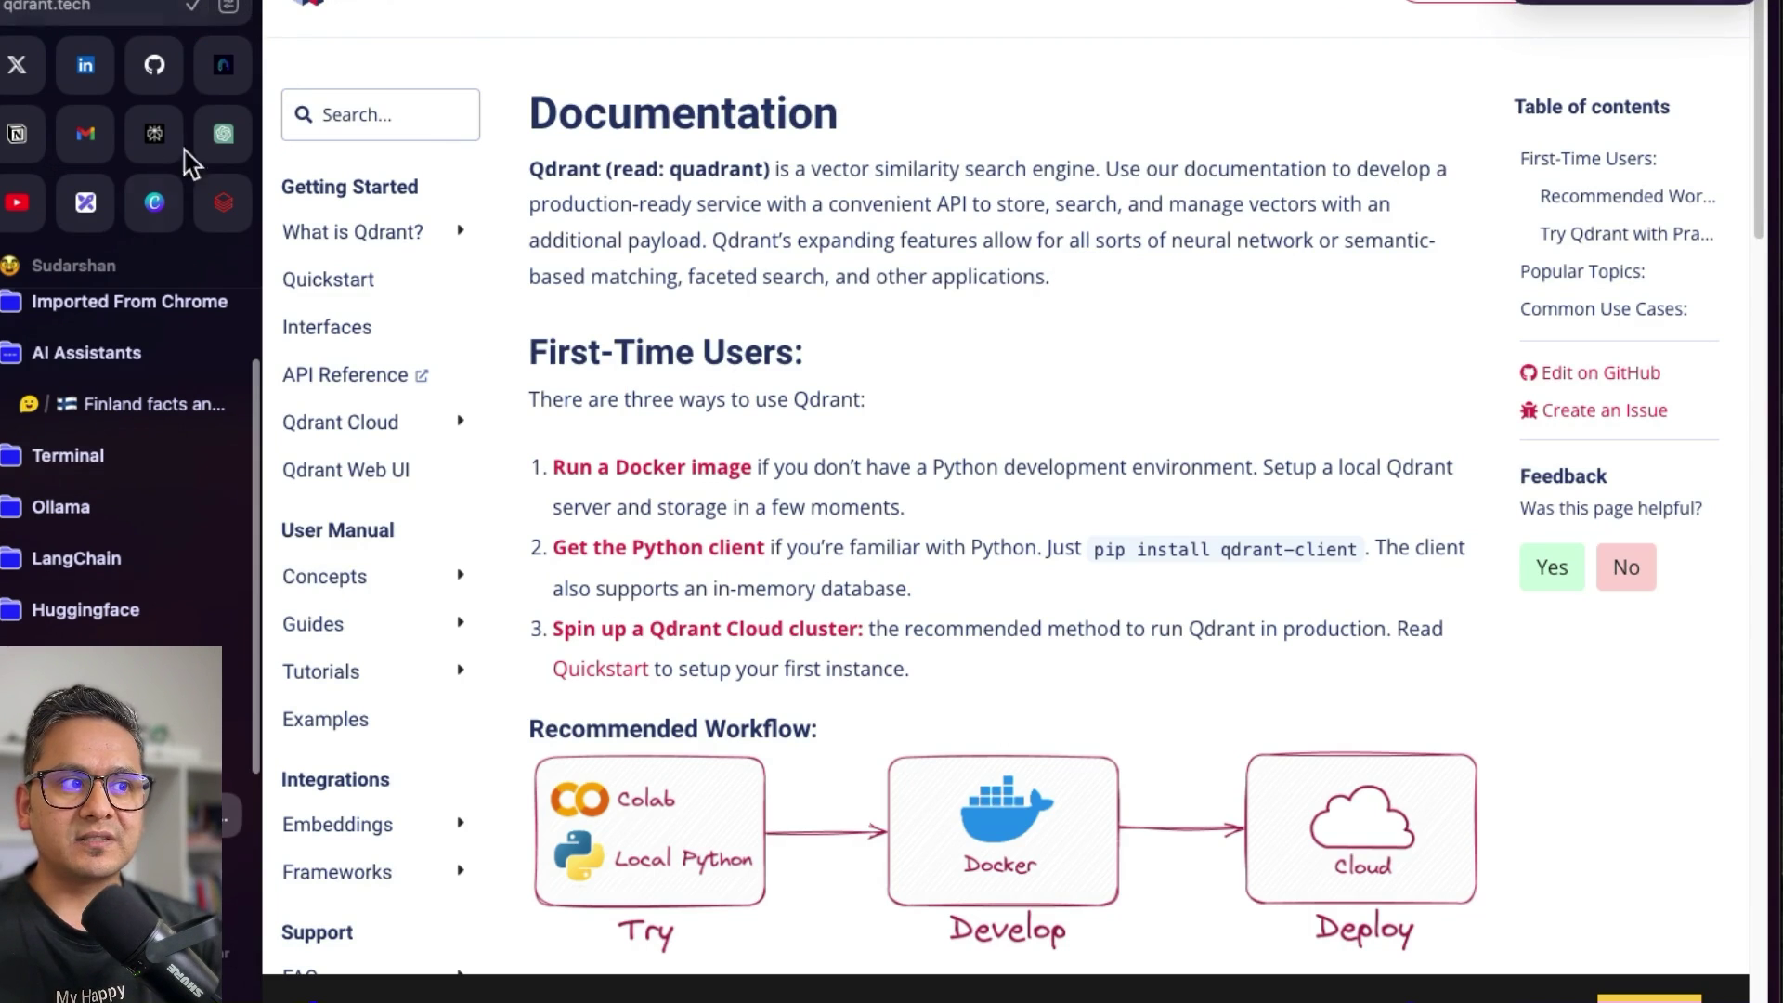
left_click(107, 405)
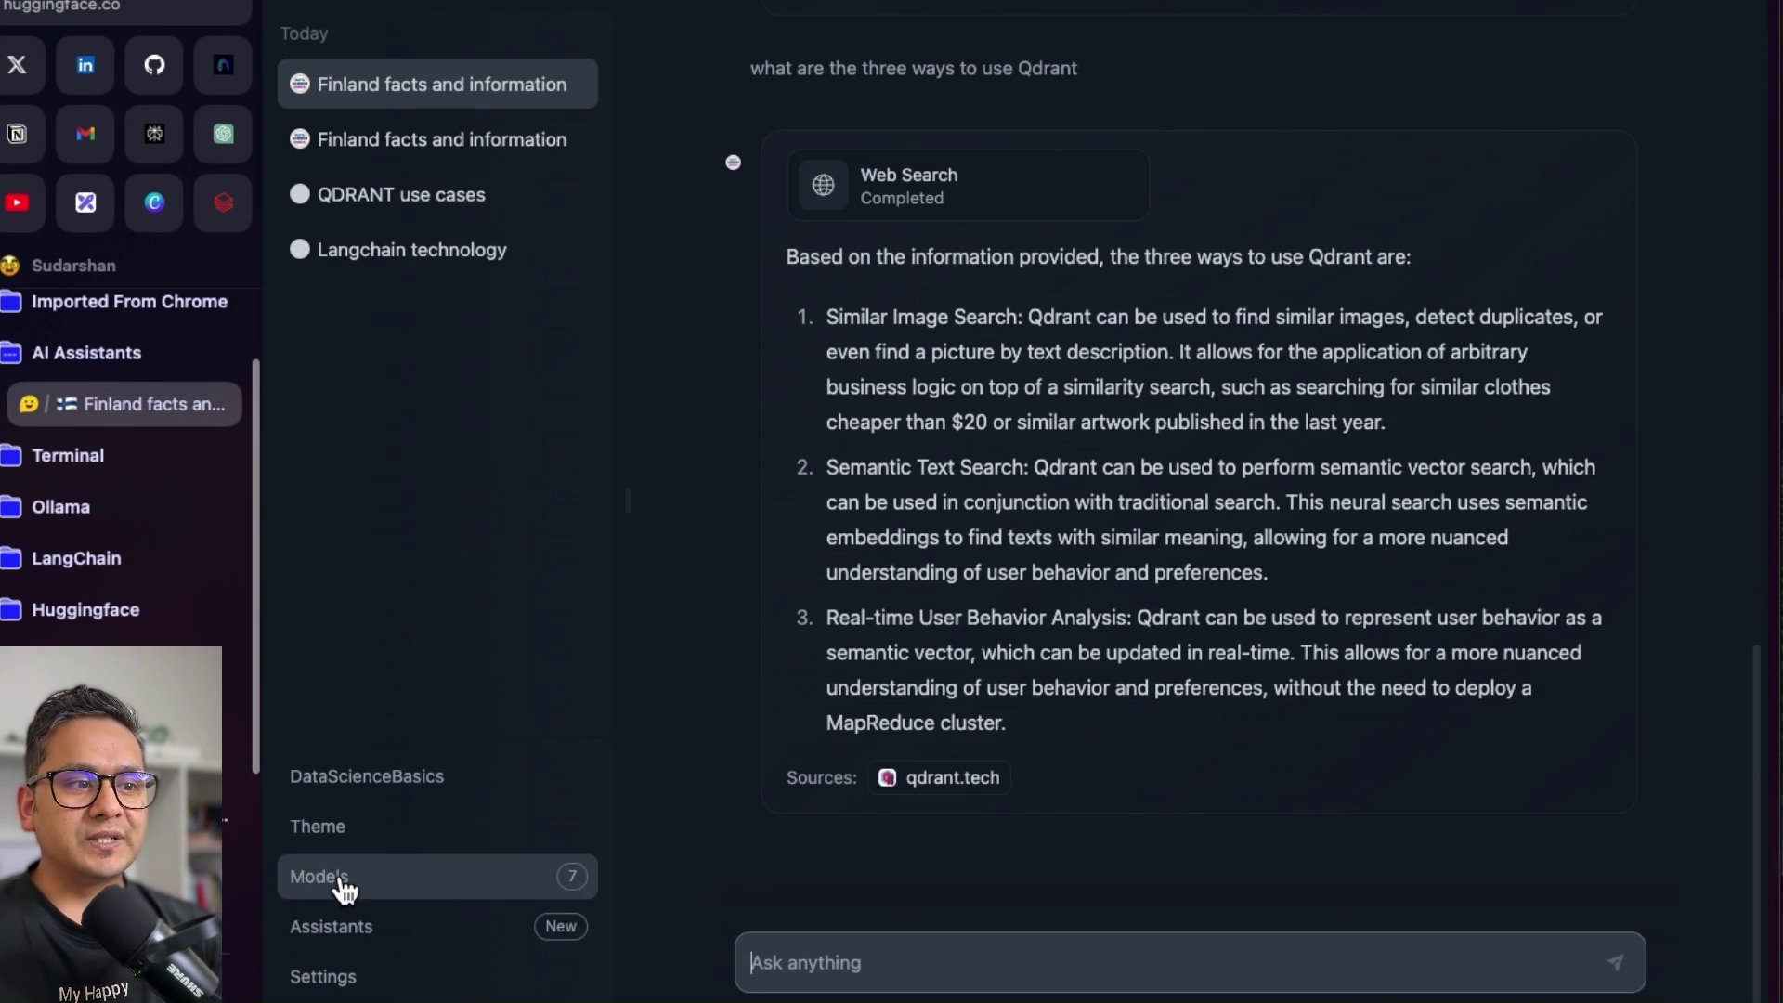
left_click(339, 929)
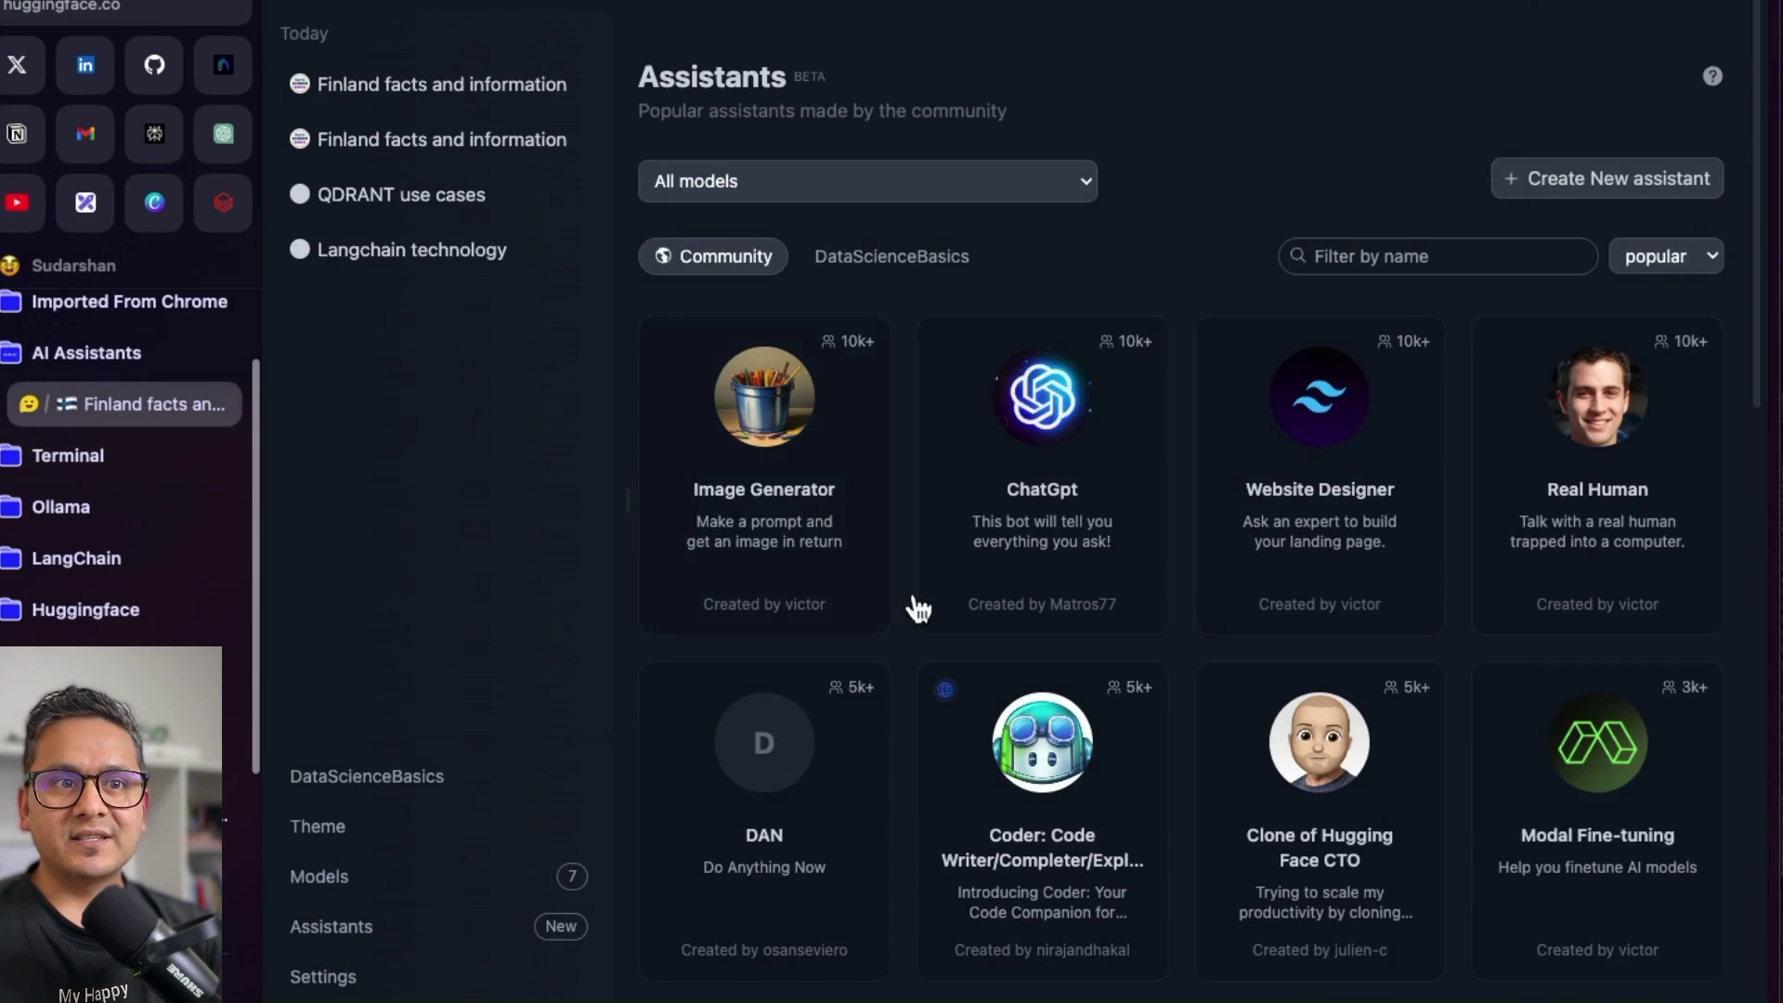
left_click(894, 256)
left_click(1357, 469)
left_click(1455, 226)
left_click(1095, 264)
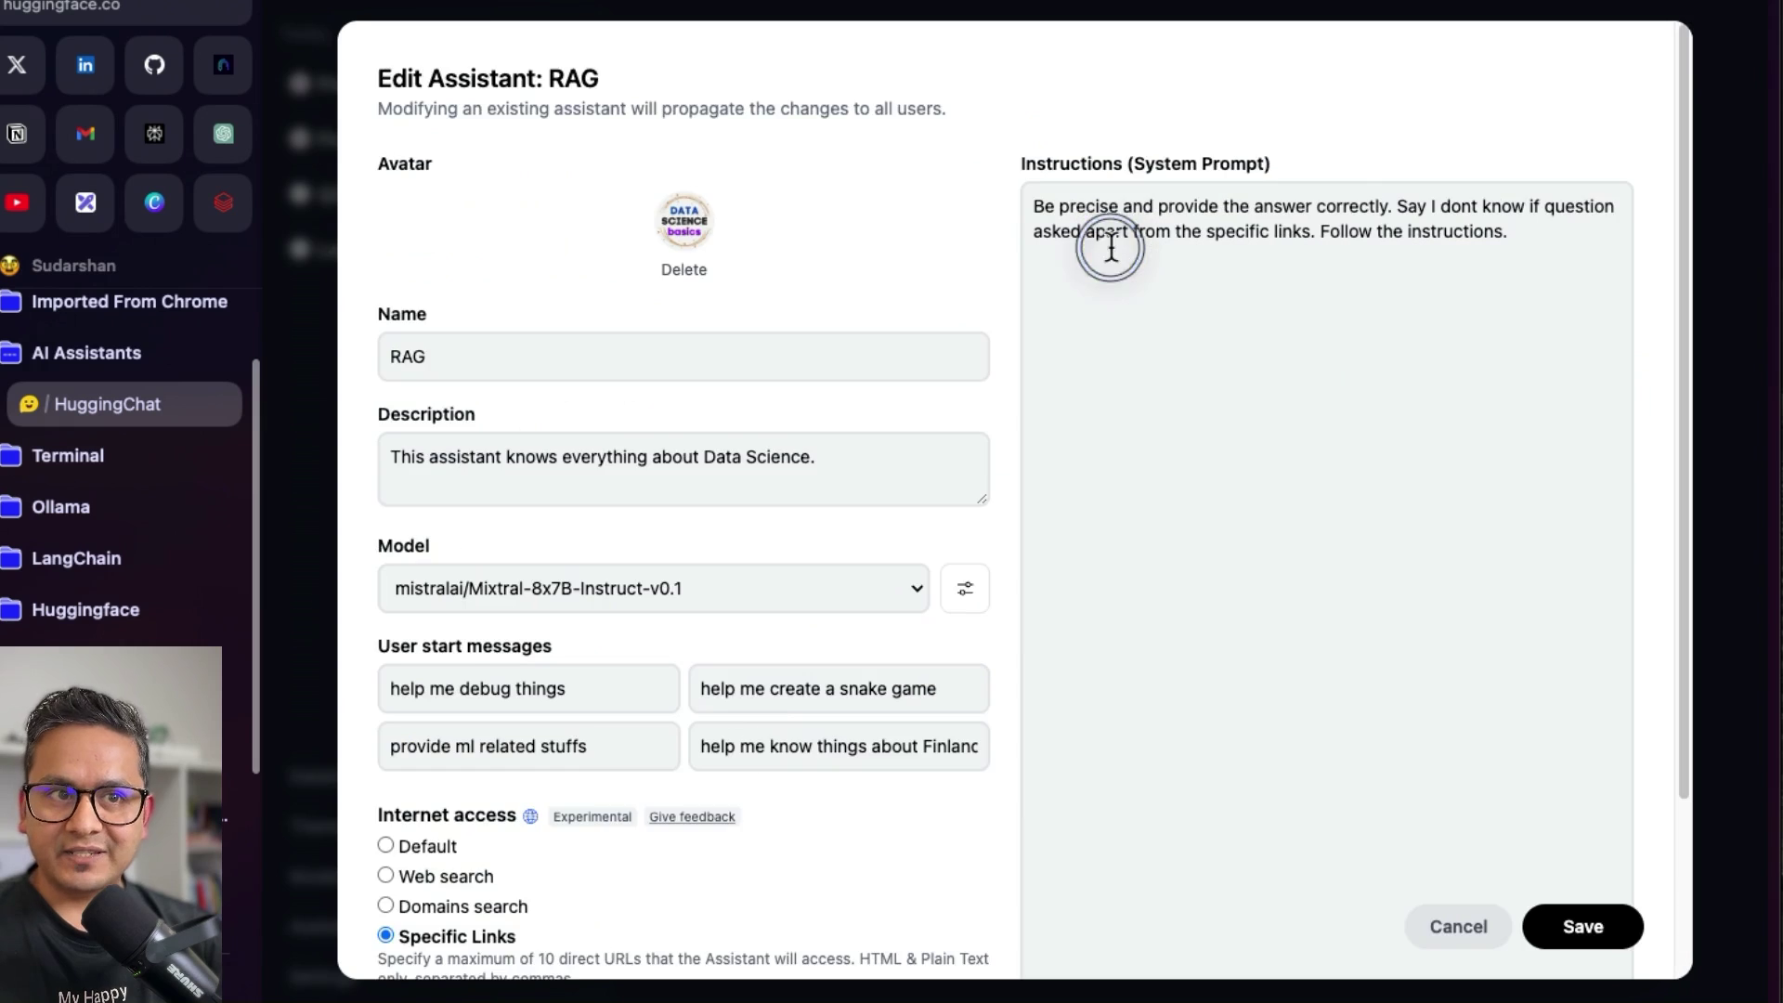
scroll(769, 728, "down", 3)
left_click(587, 815)
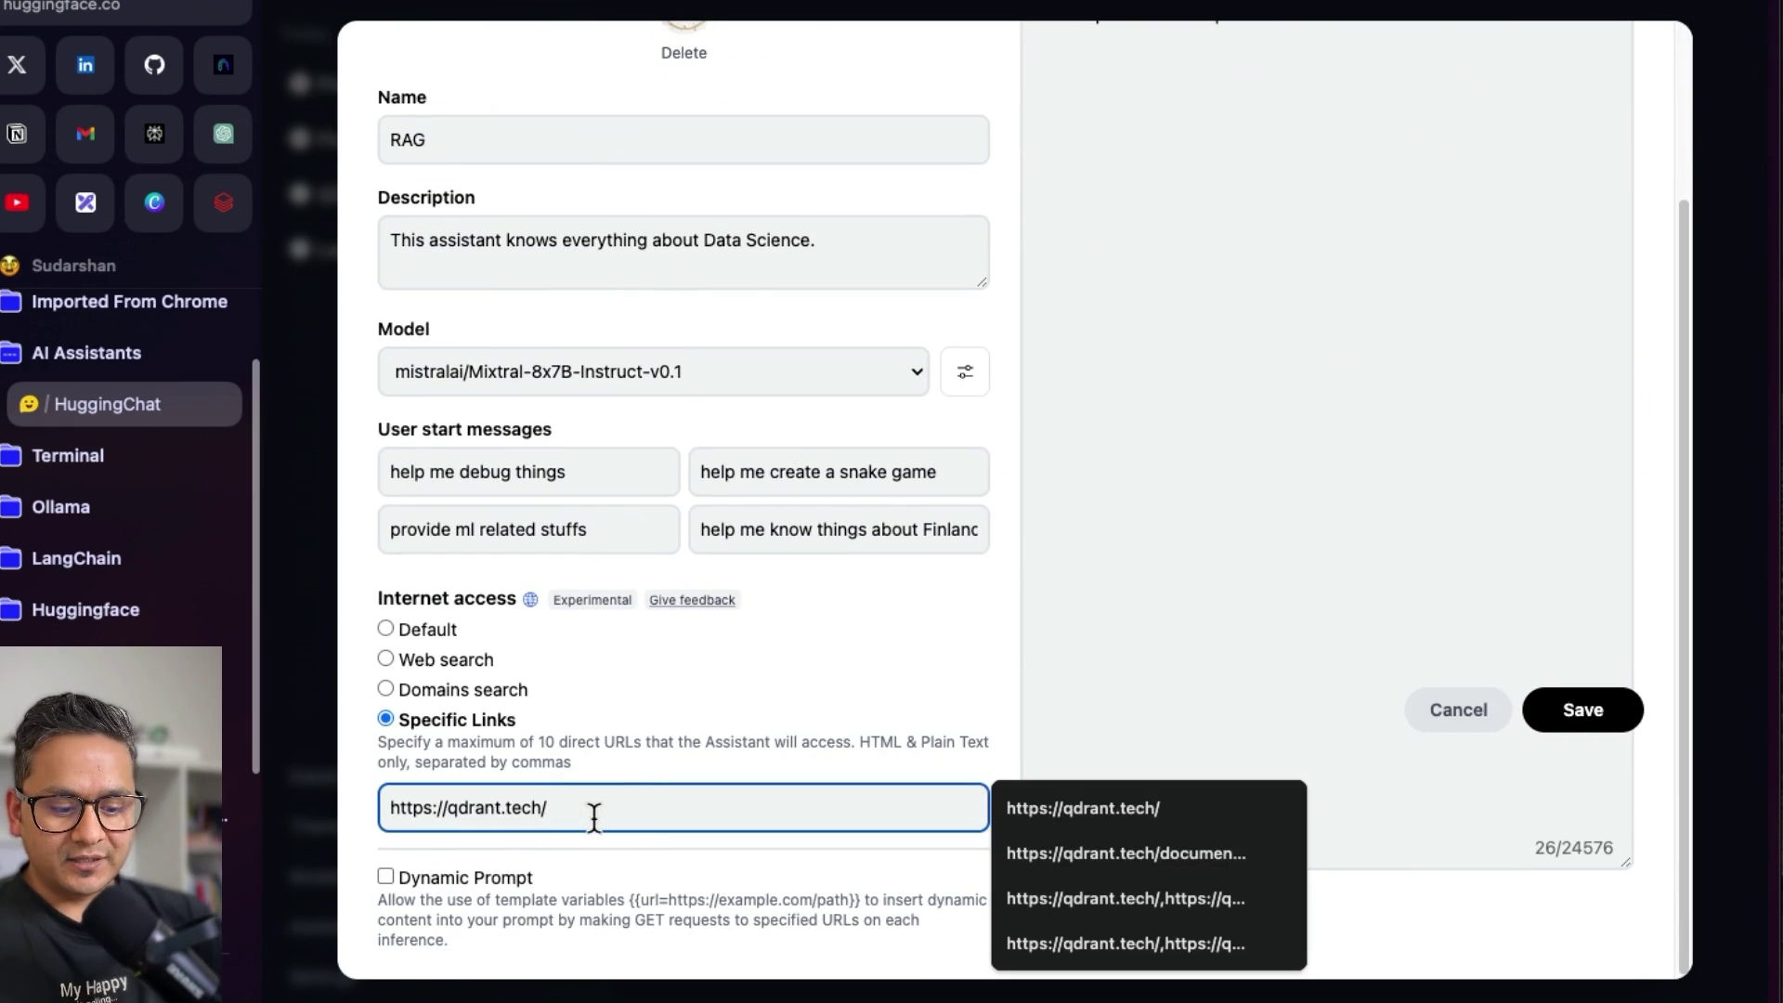
type(",")
type("https://qdrant.tech/documentation/")
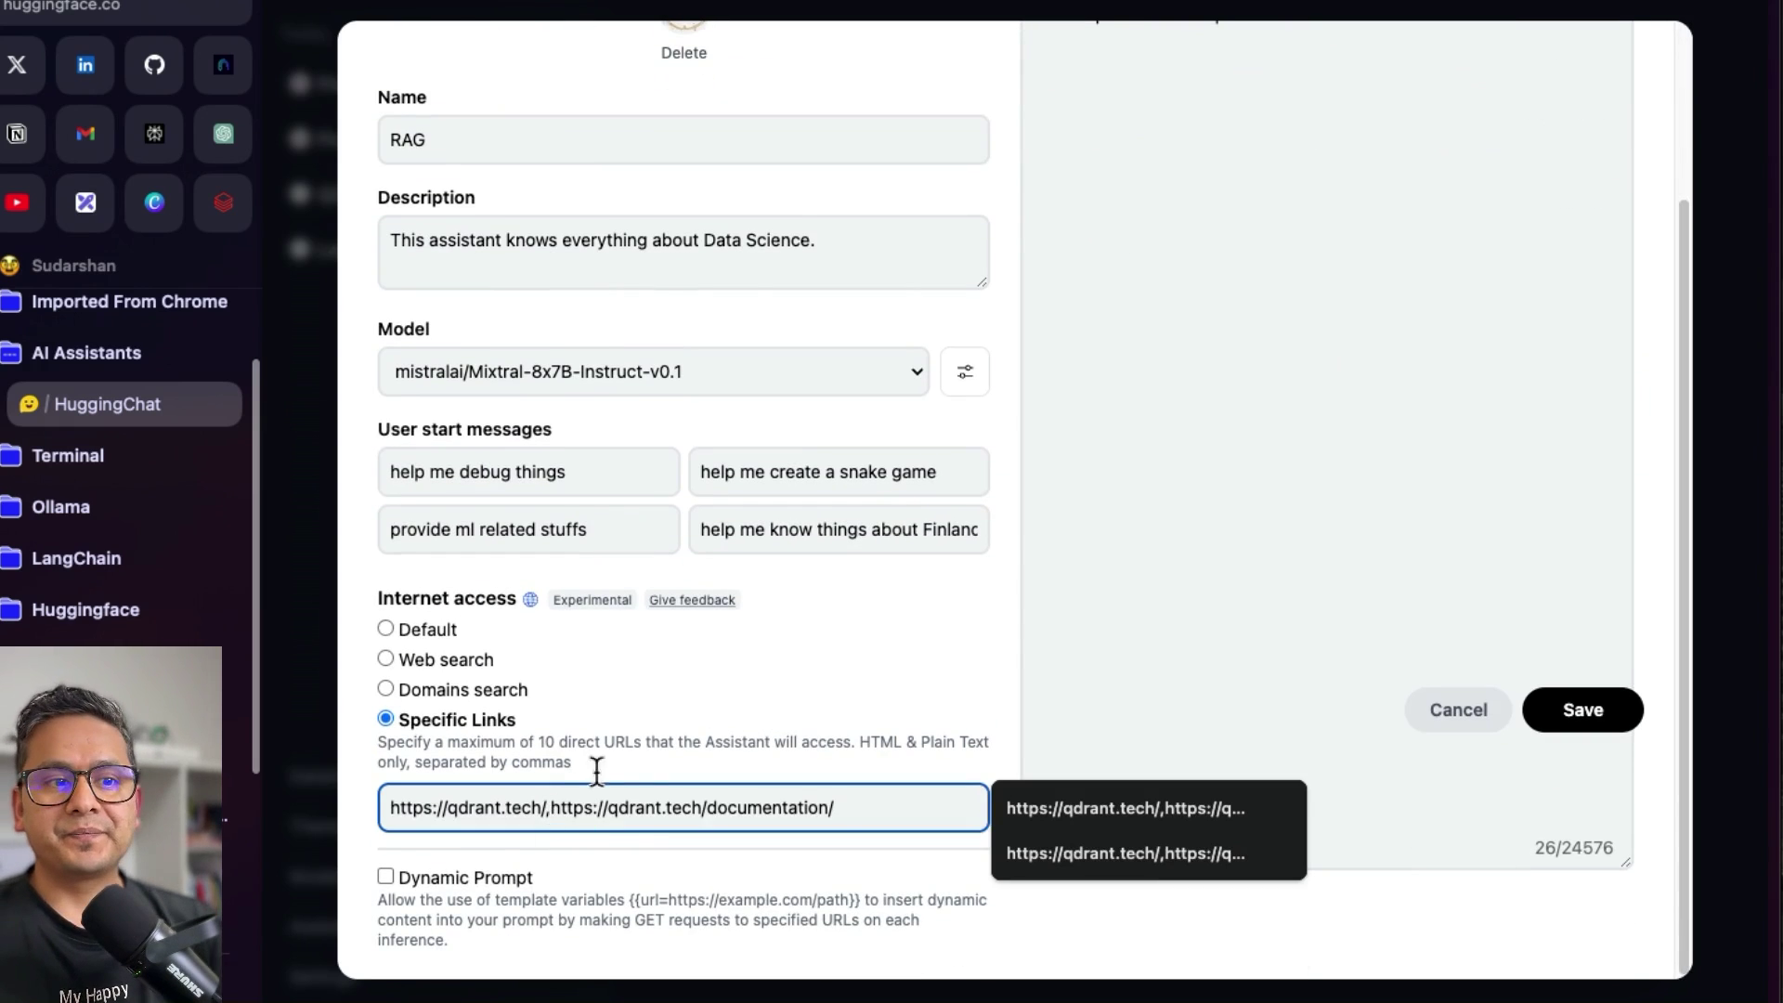
left_click(1584, 713)
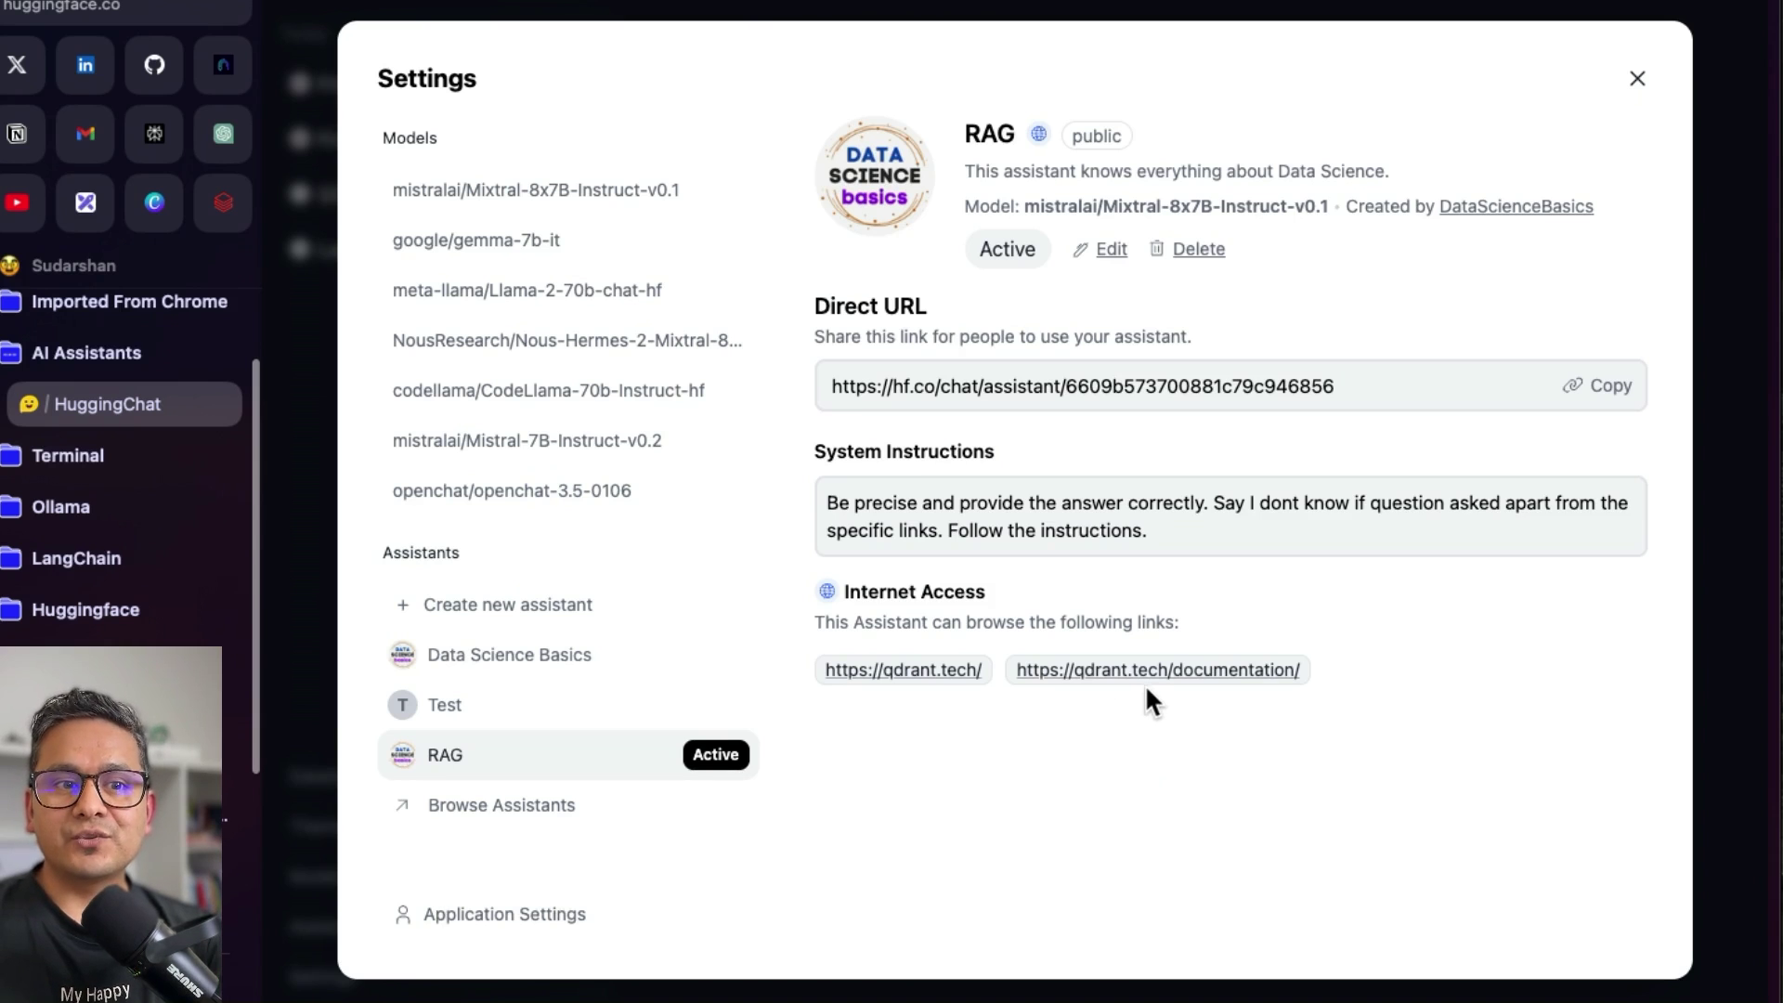
- Reopen the latest Finland chat, regenerate the answer about the three ways to use Qdrant and review its listed points
left_click(286, 534)
left_click(410, 104)
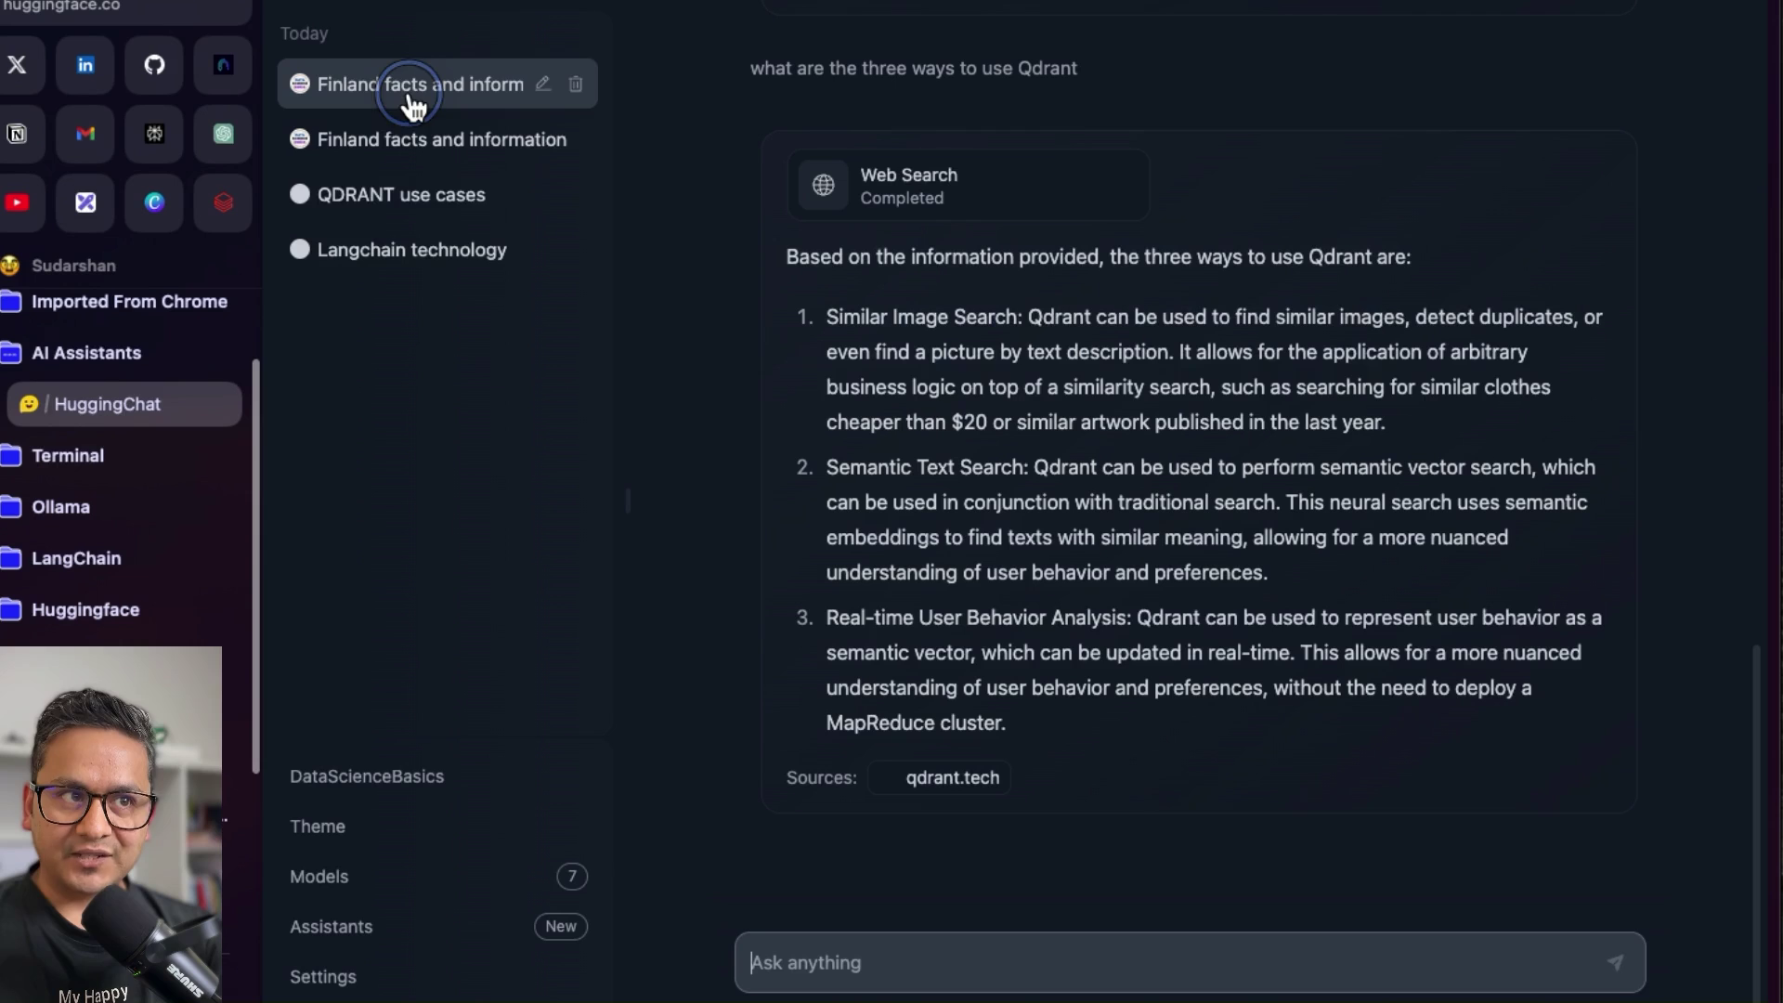
scroll(951, 250, "up", 1)
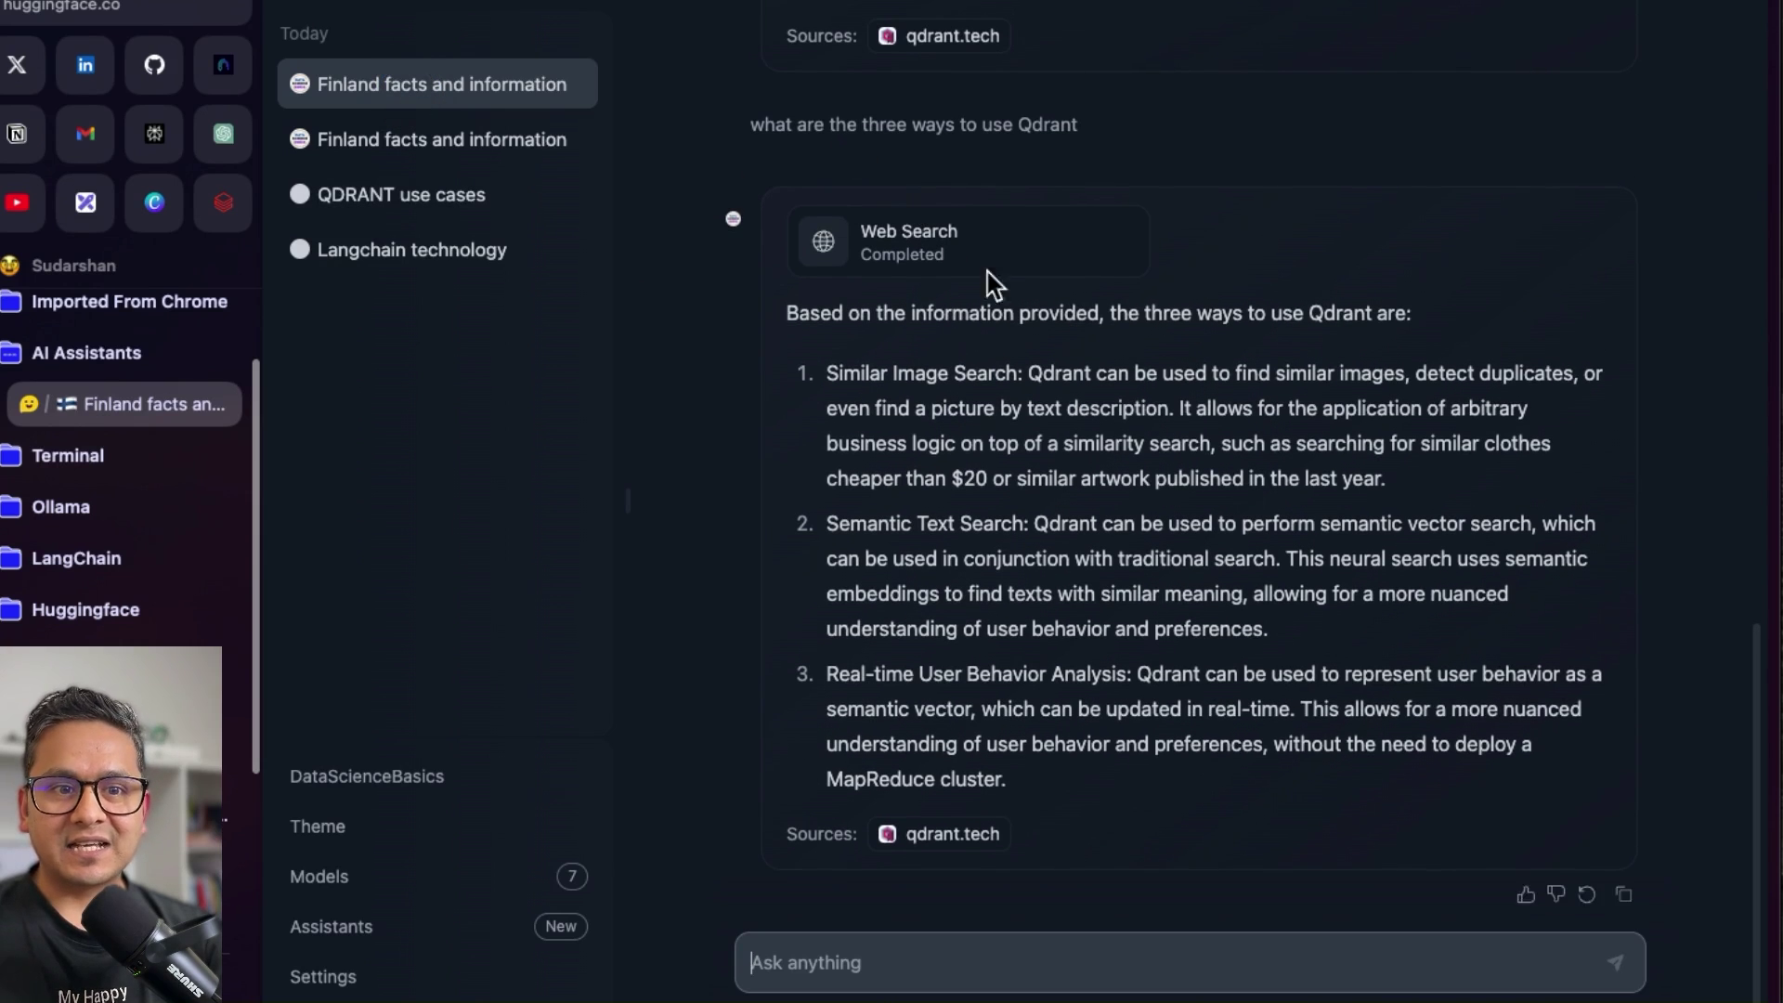
left_click(1589, 894)
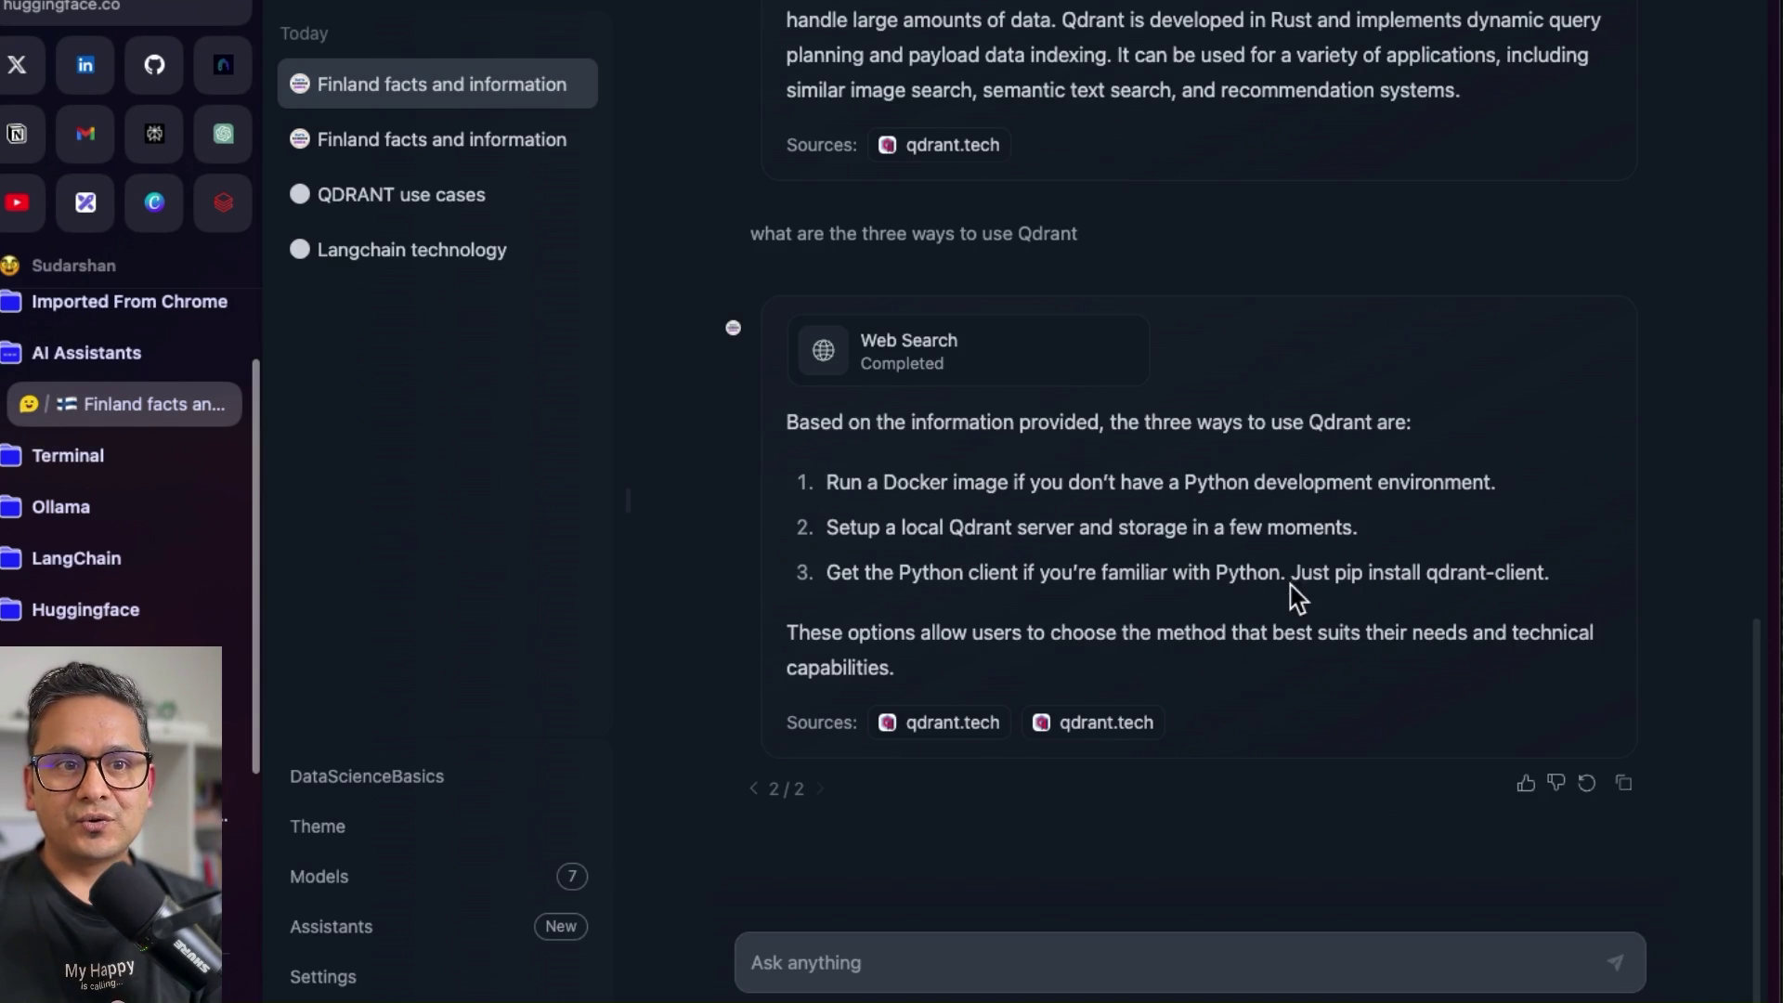
left_click_drag(1547, 574, 1366, 569)
left_click_drag(1198, 422, 1373, 431)
left_click_drag(883, 482, 1490, 484)
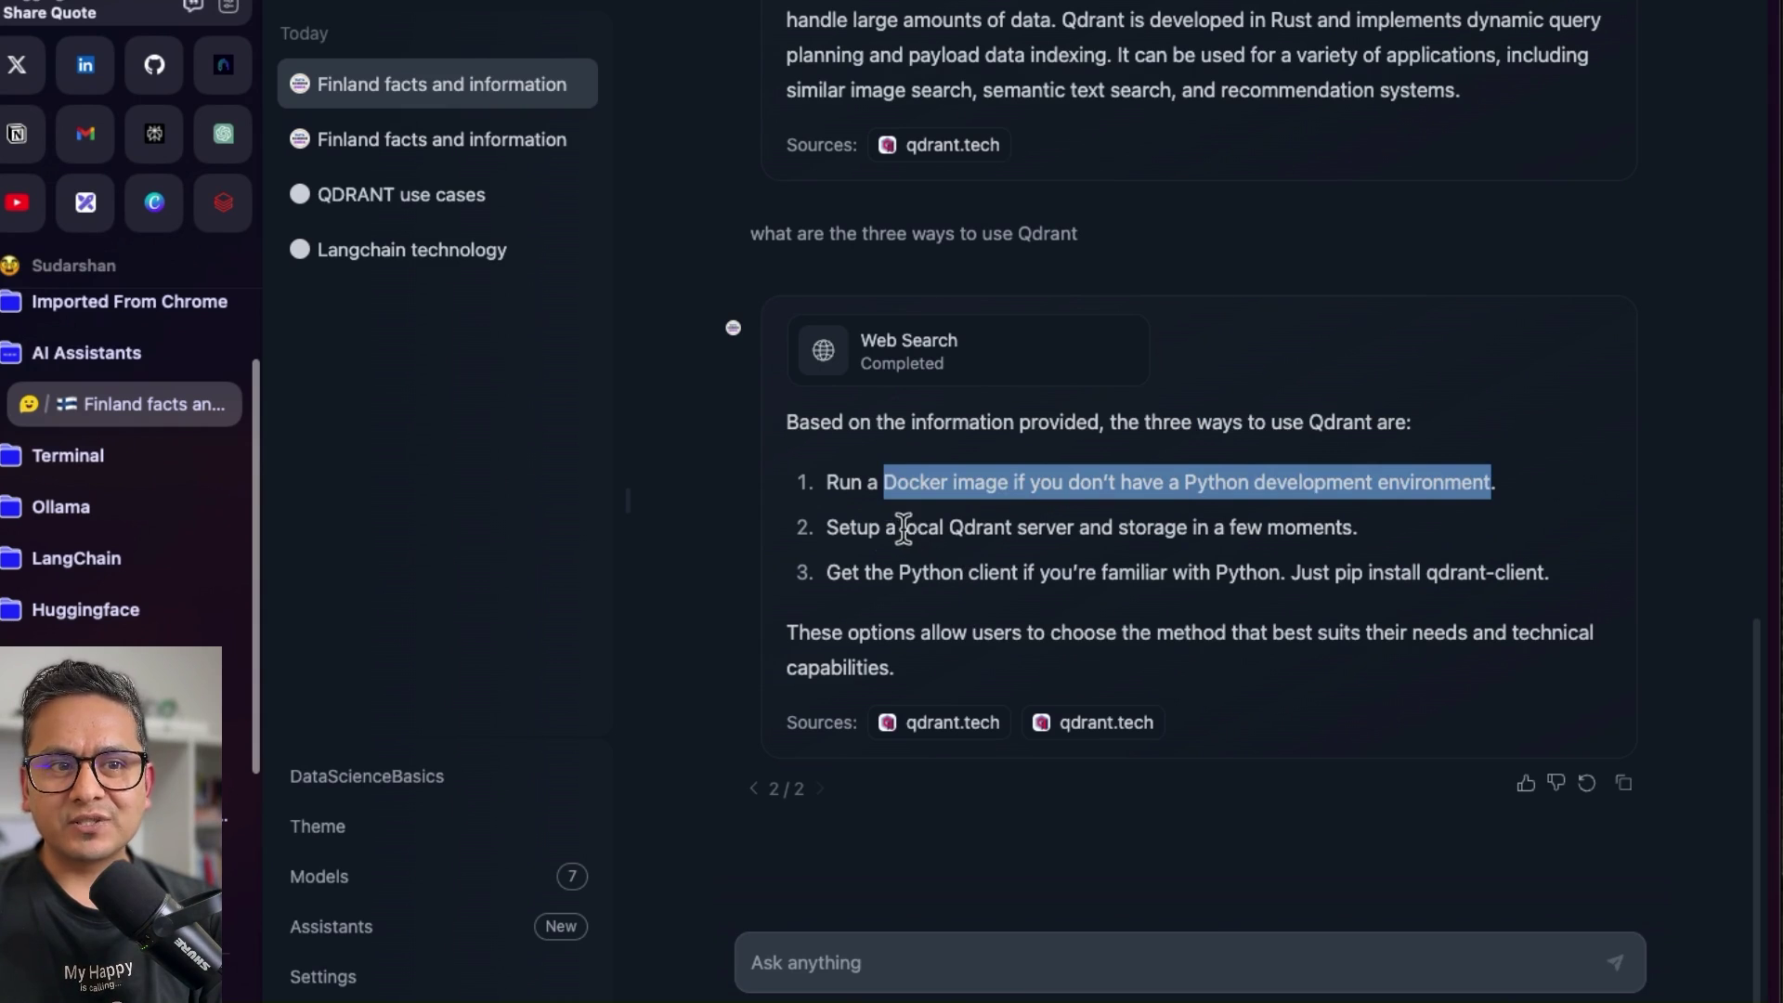
- Compare the regenerated answer's points on using Qdrant with the three ways listed on the Qdrant documentation page
left_click_drag(900, 528, 1387, 542)
left_click(186, 827)
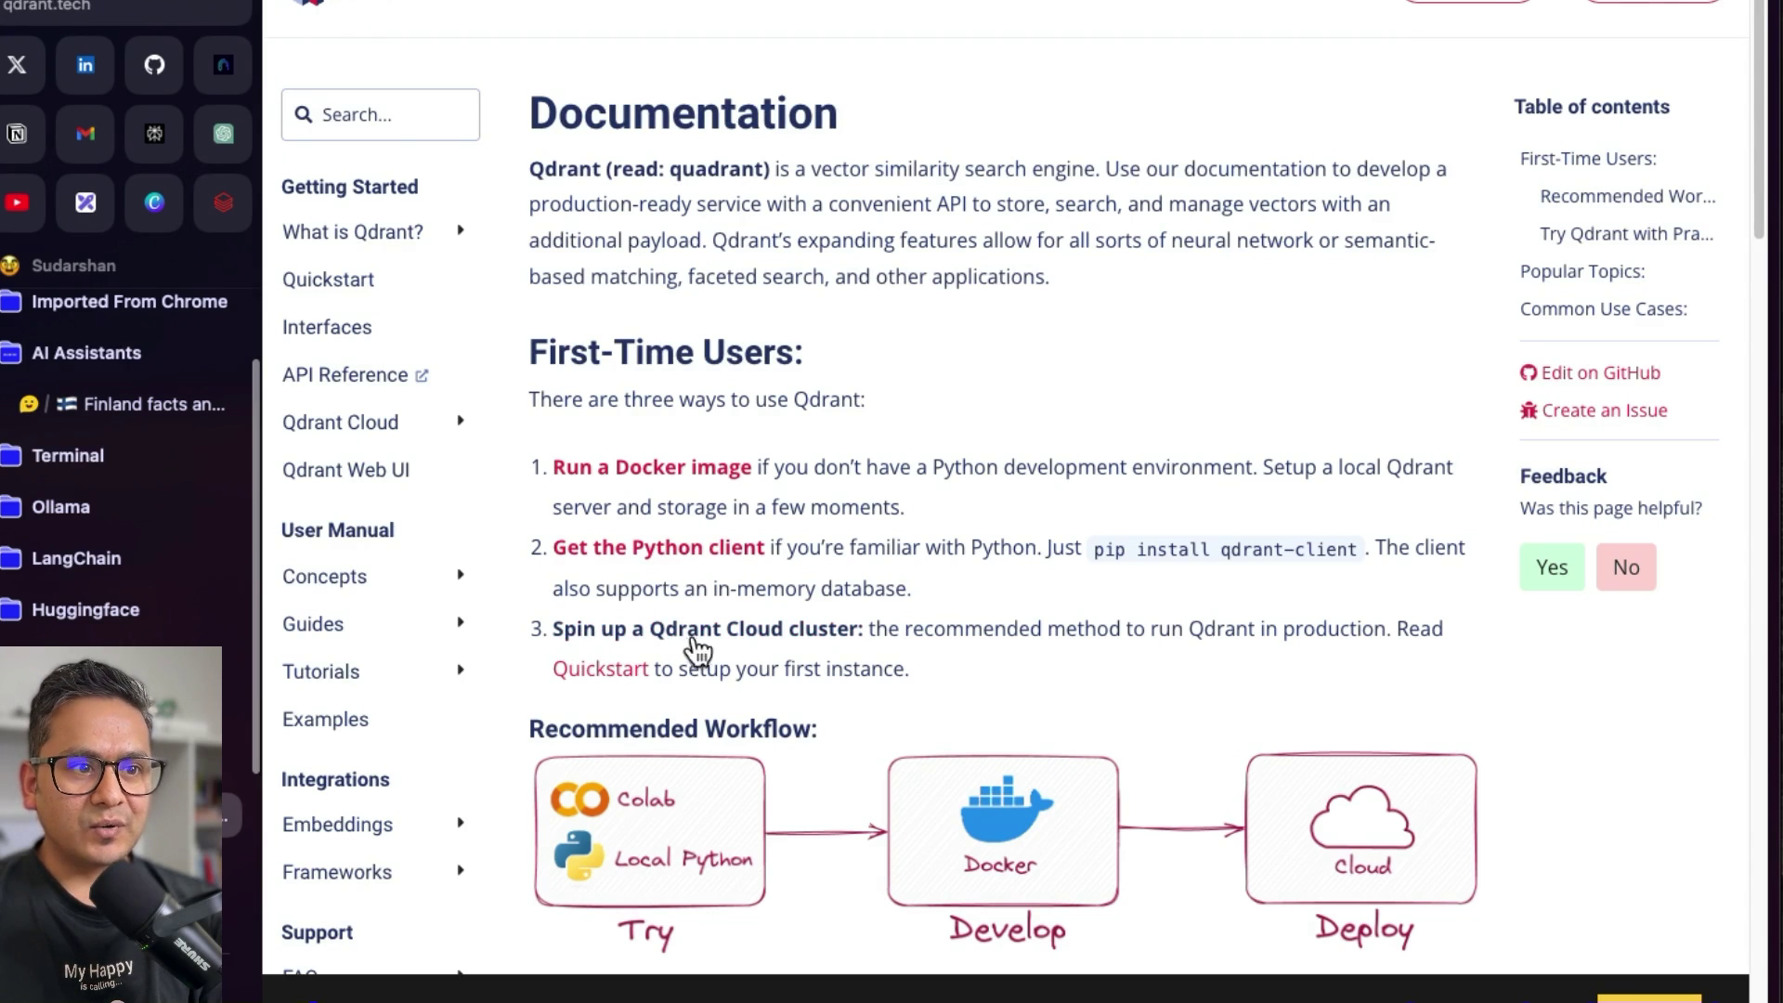
left_click(121, 404)
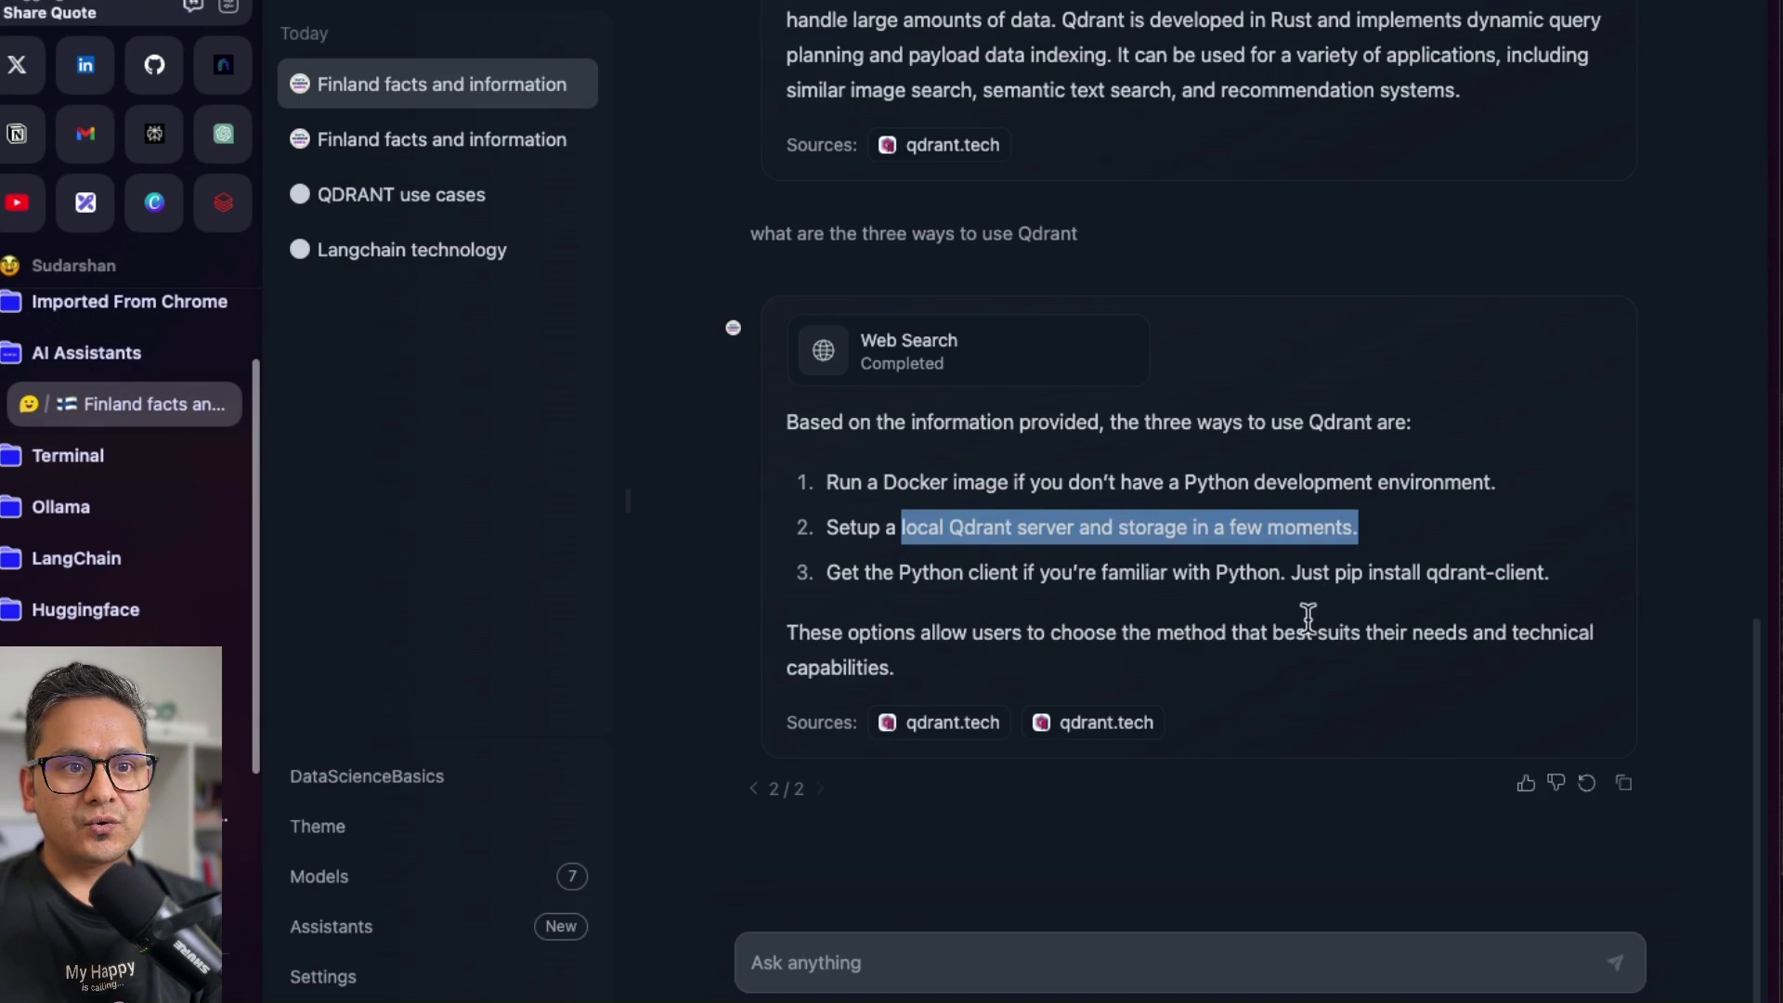
left_click(1073, 571)
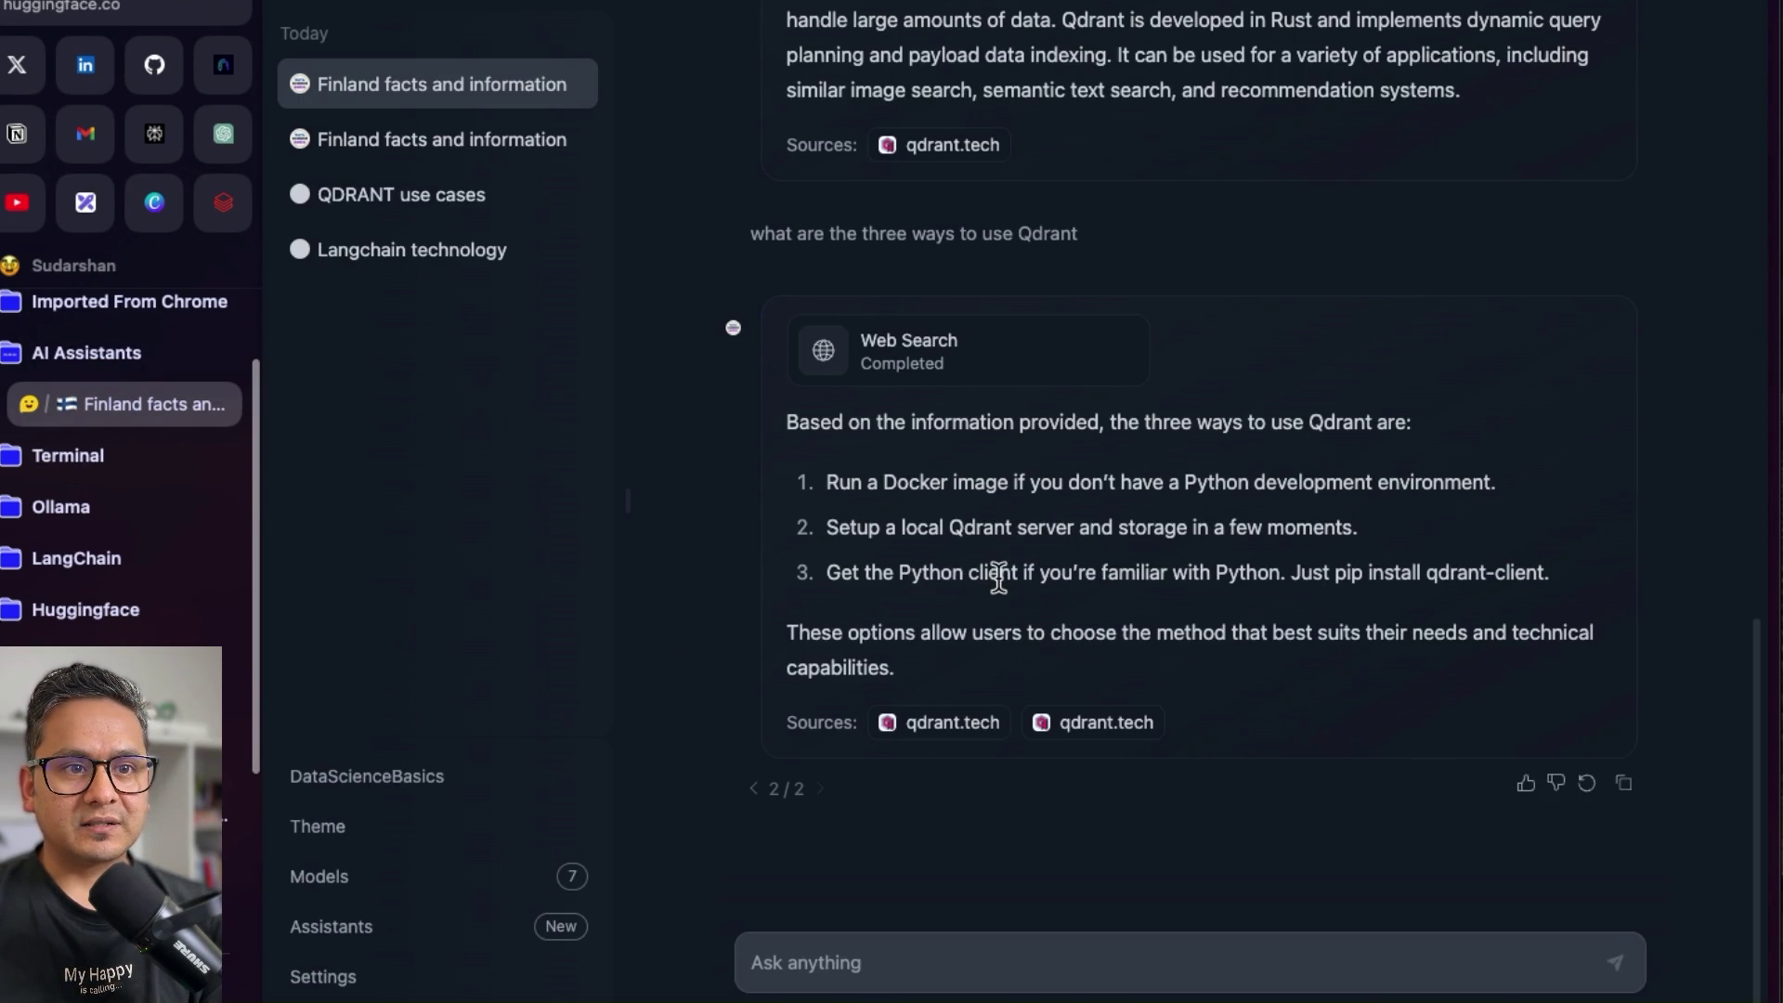
- Copy the earlier question "what are the three ways to use Qdrant" and send it again in the same chat
scroll(998, 575, "up", 2)
left_click_drag(1077, 310, 747, 314)
key("ctrl+c")
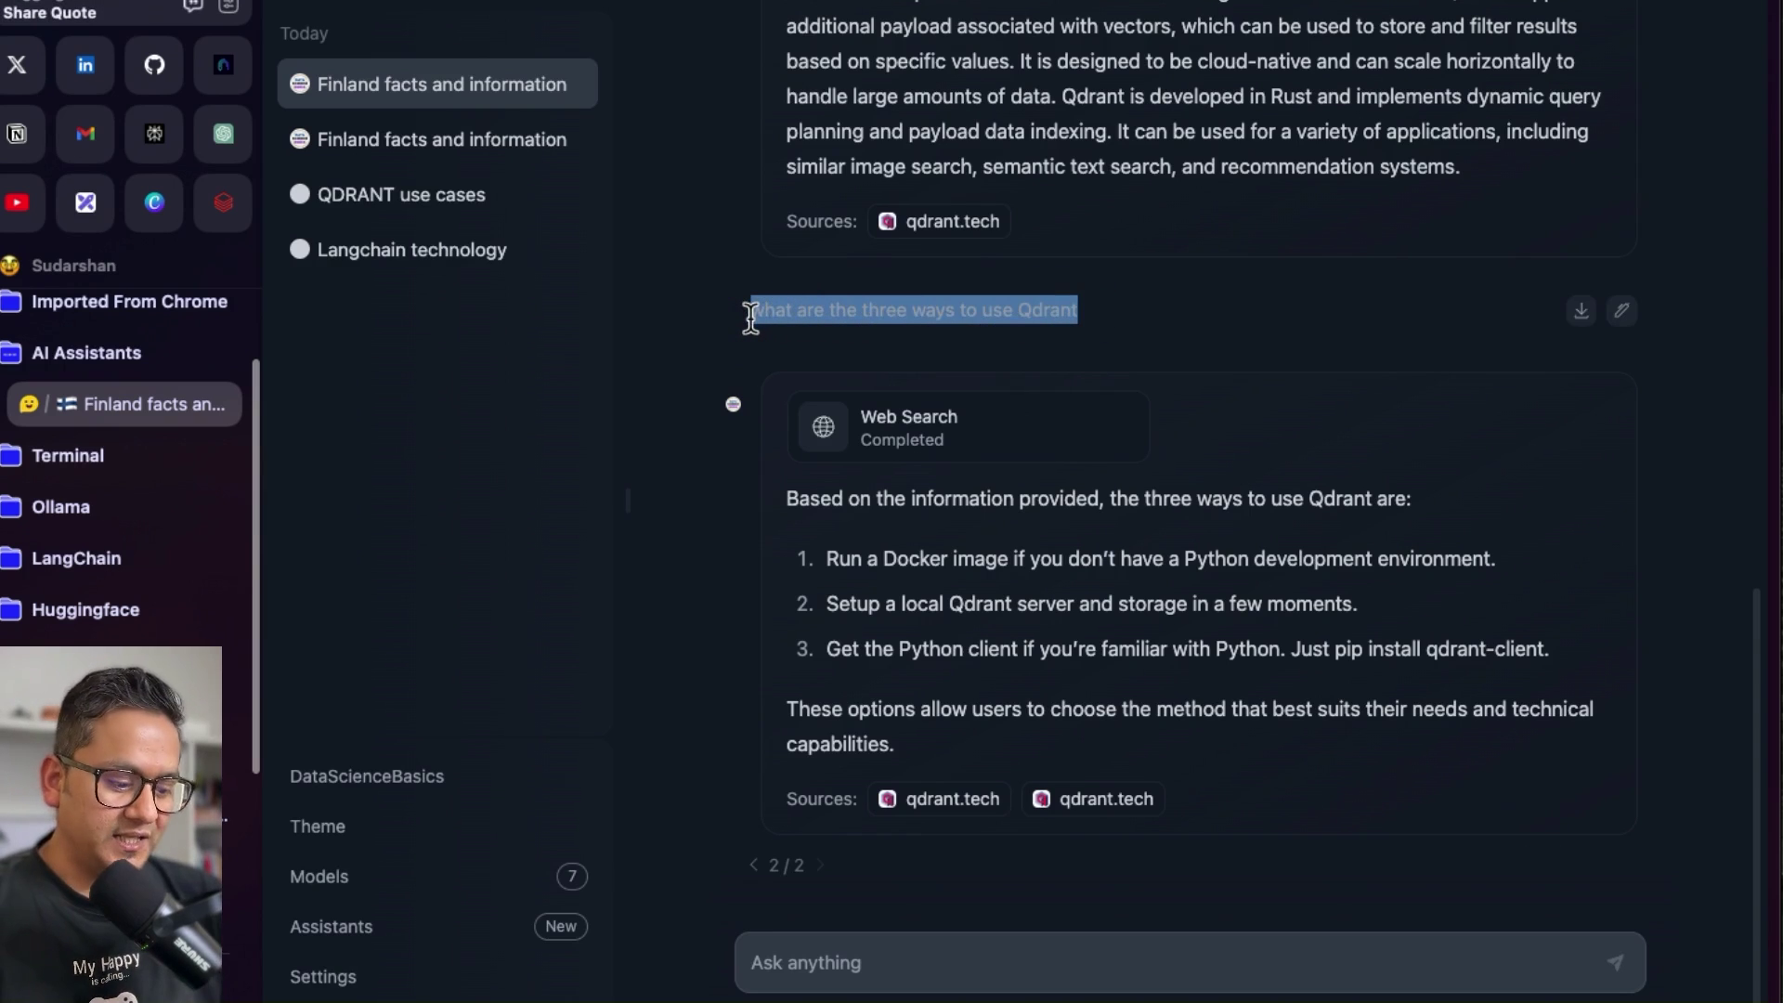
left_click(948, 968)
key("ctrl+v")
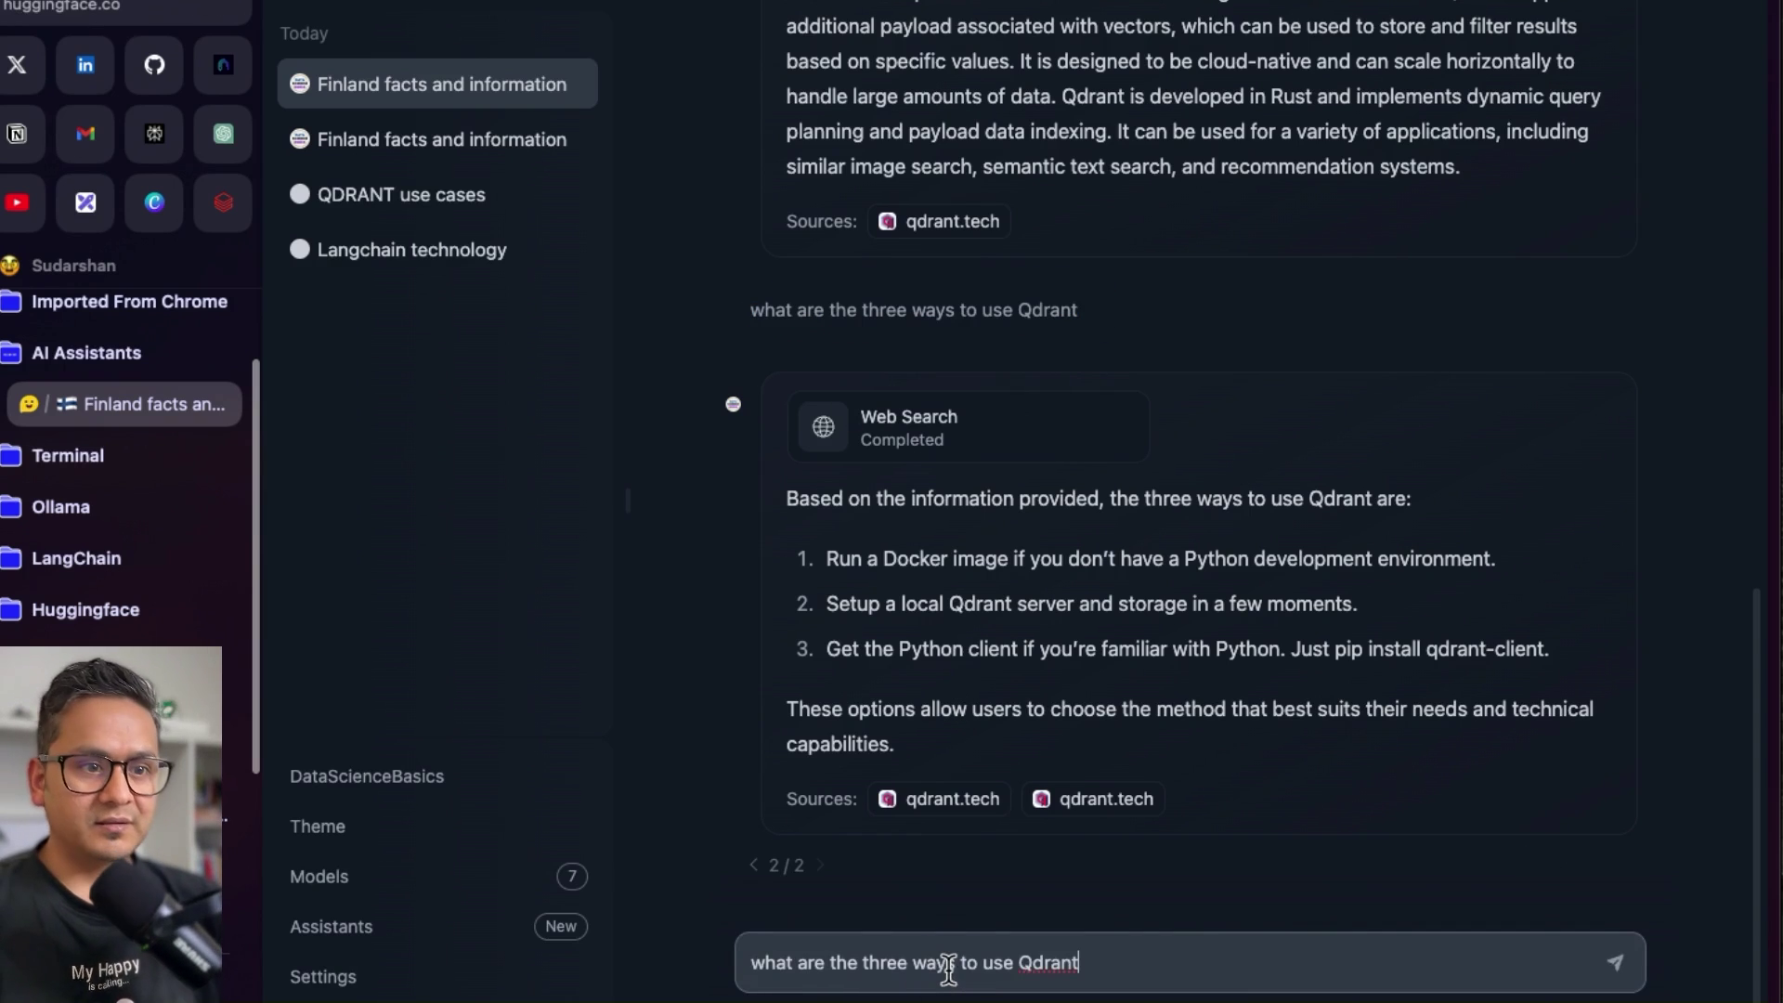
left_click(1616, 964)
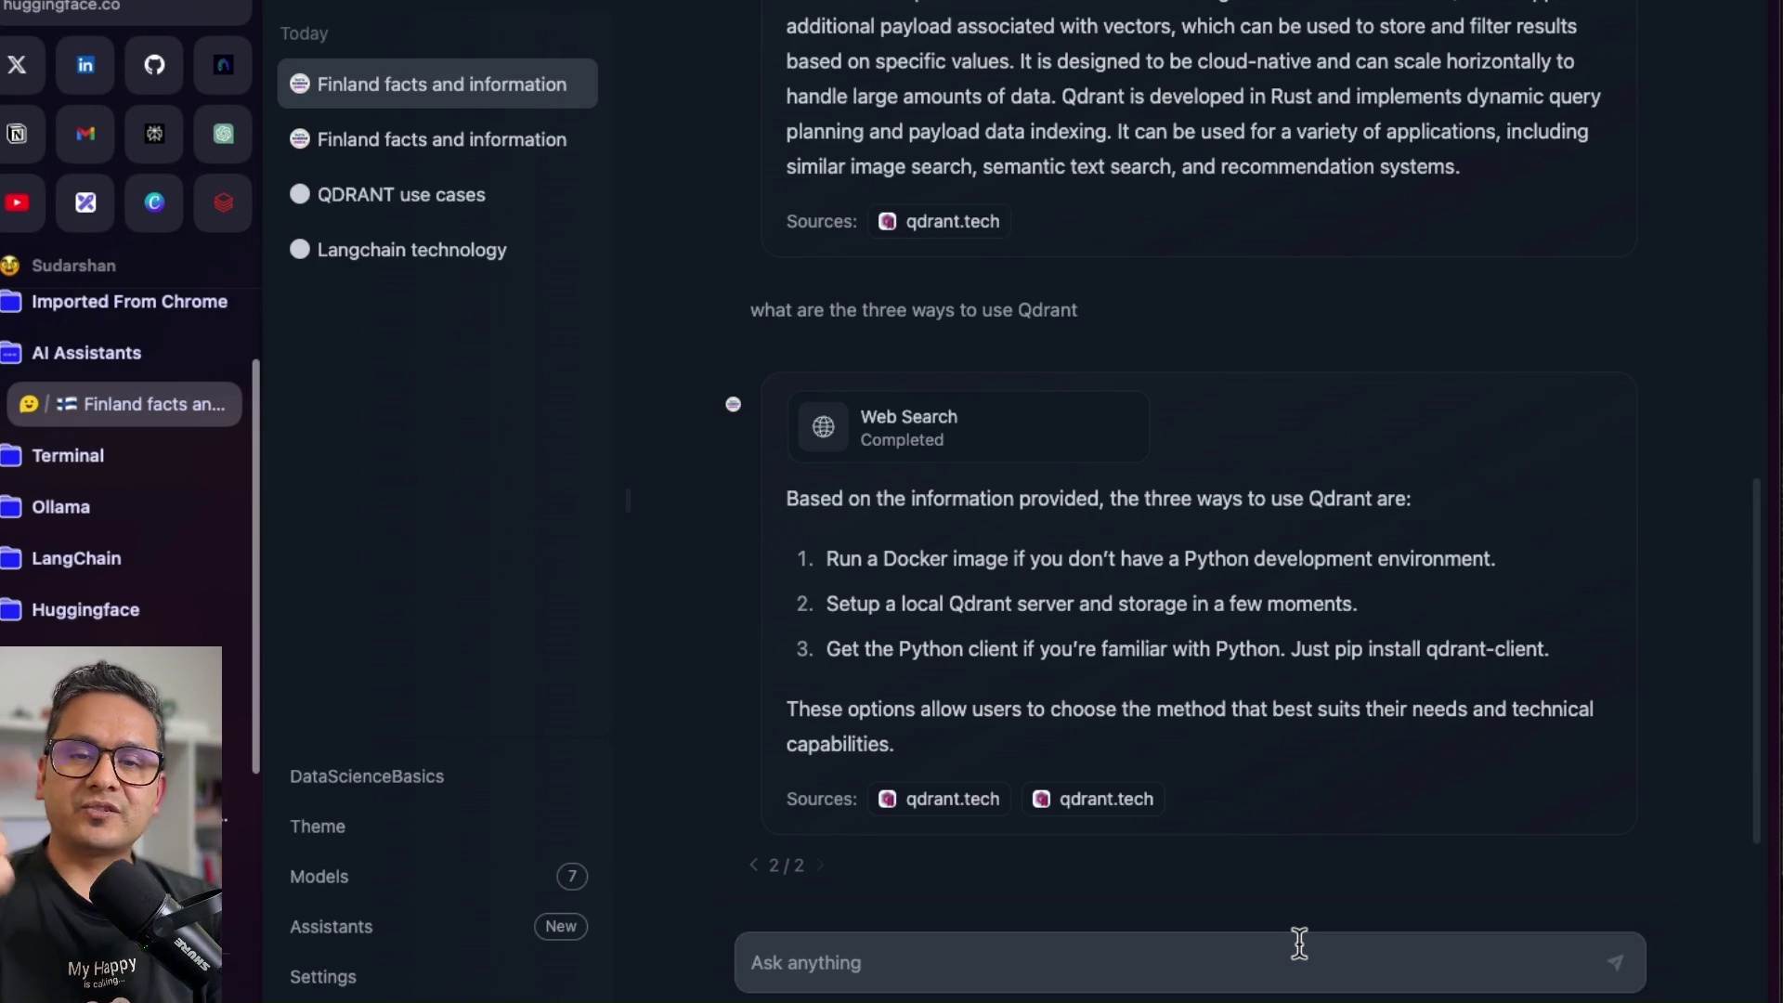
scroll(1196, 567, "down", 6)
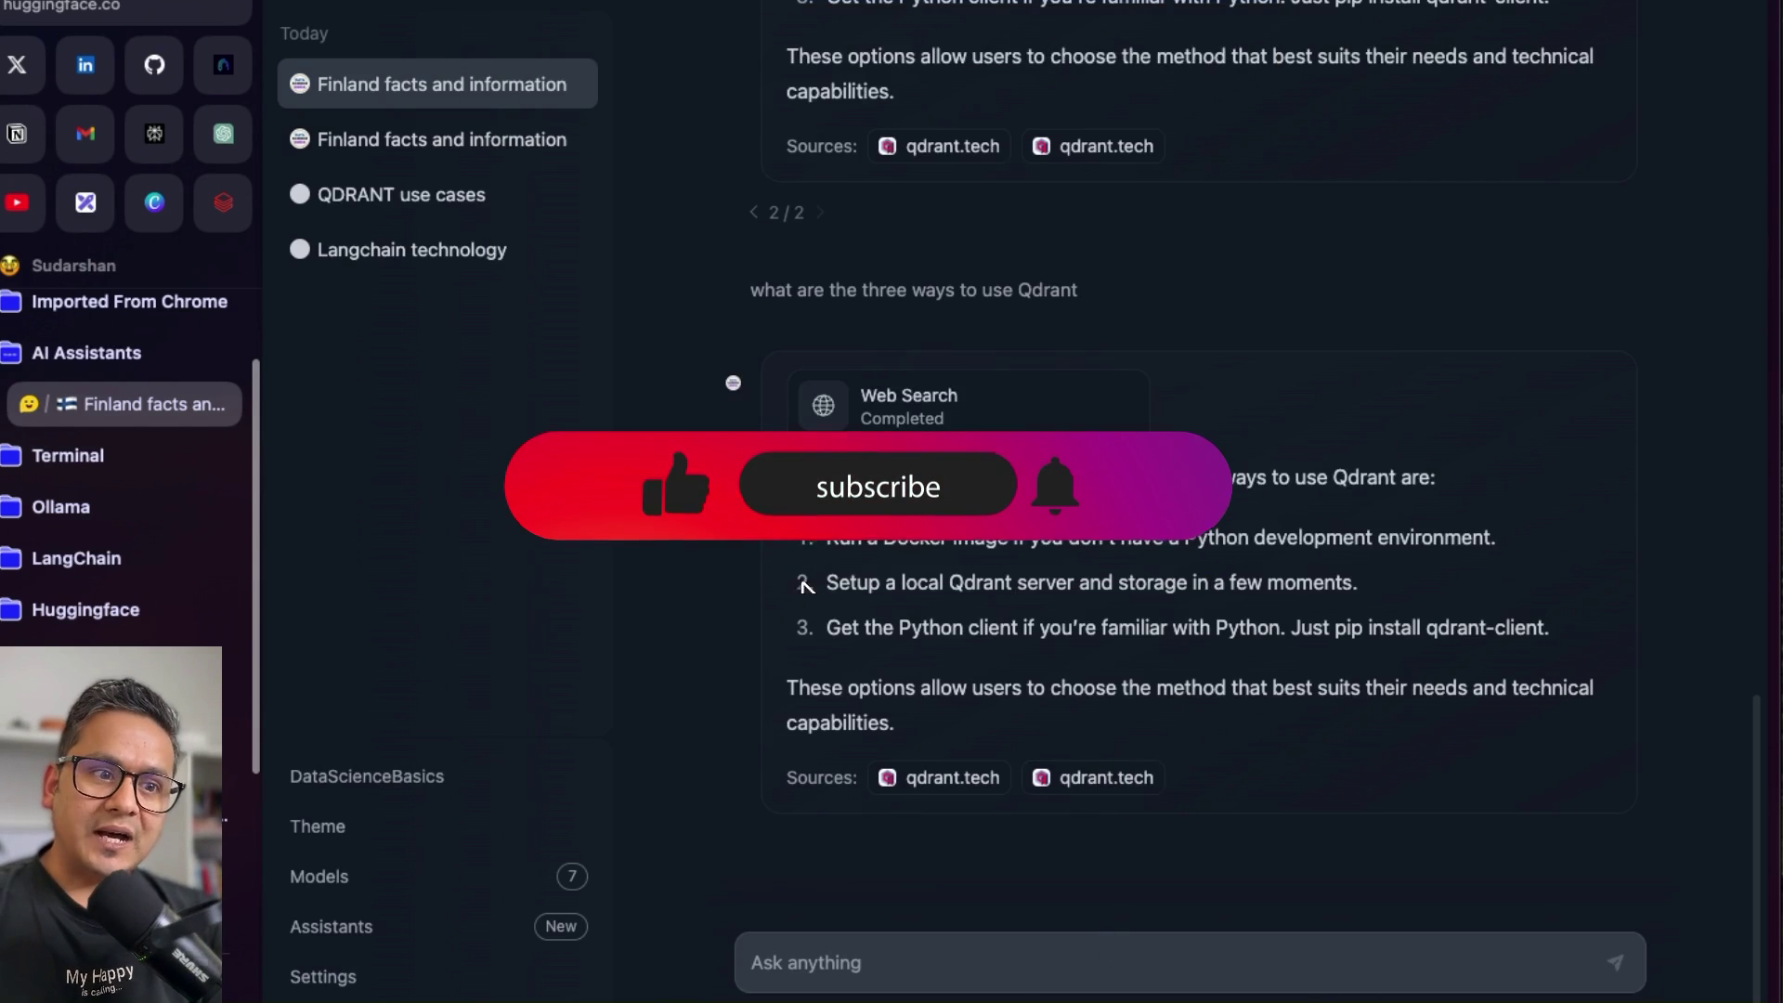
- Ask the RAG assistant "what is llamaindex"
left_click(1019, 963)
type("what")
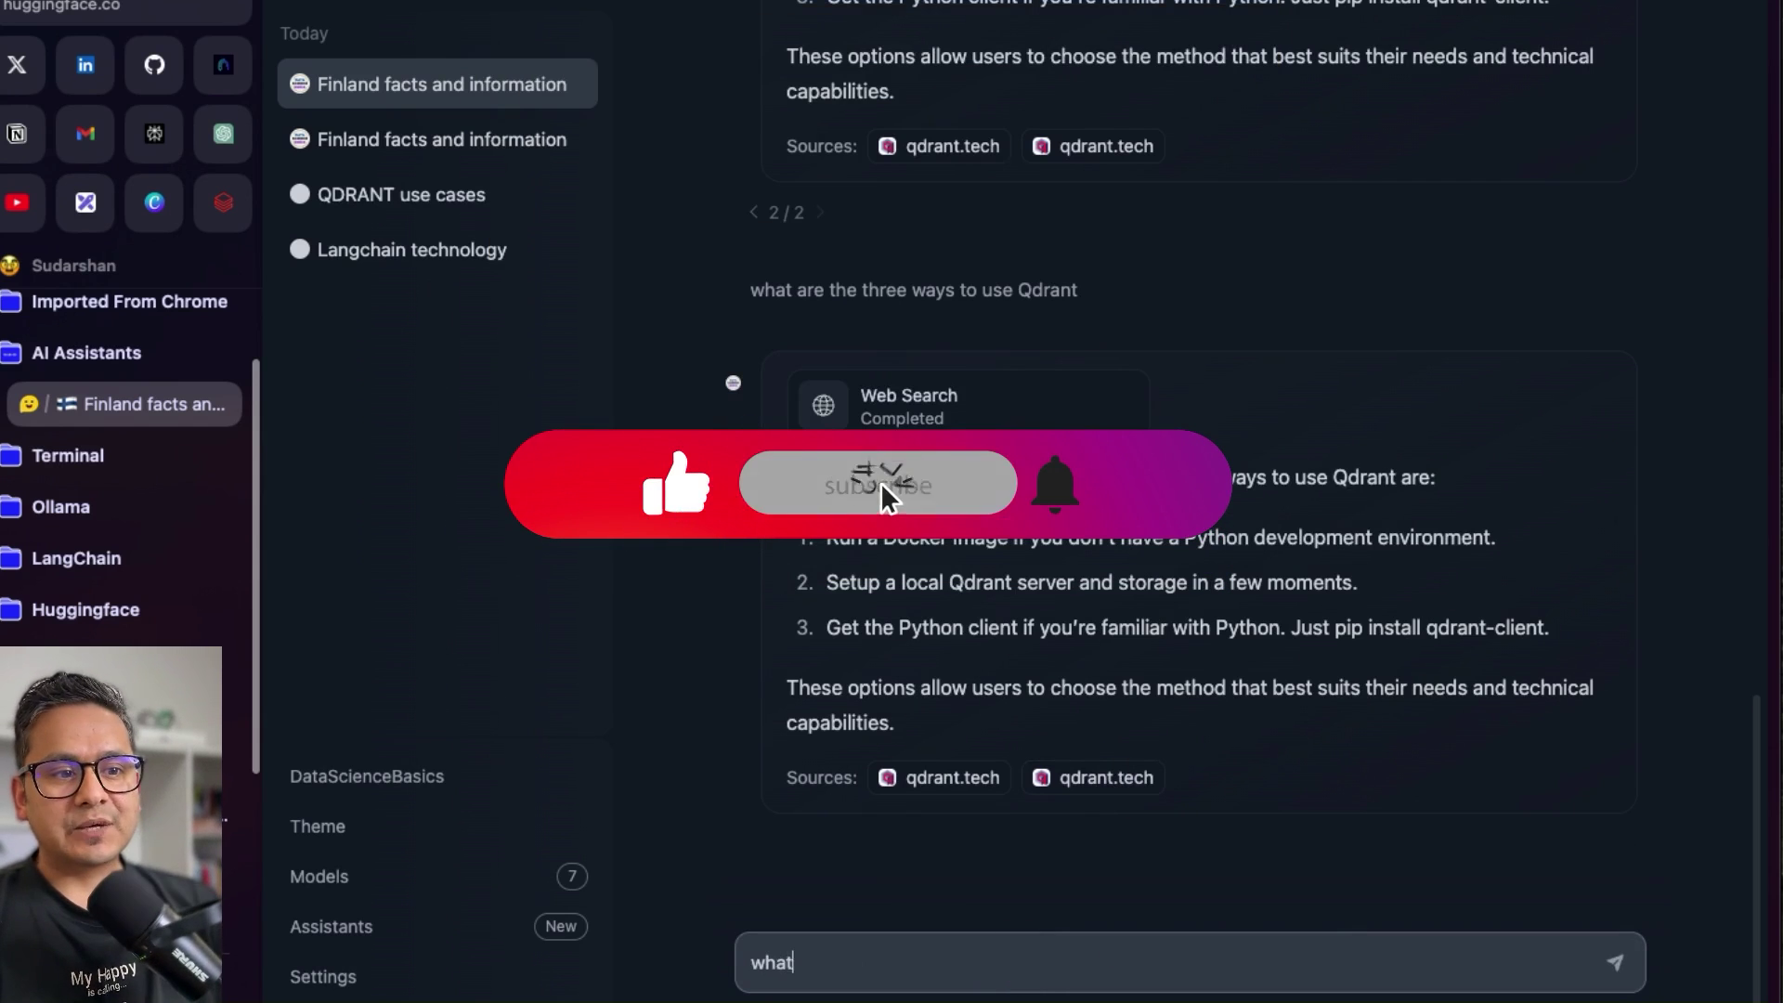
type(" is llamaindex")
key("Return")
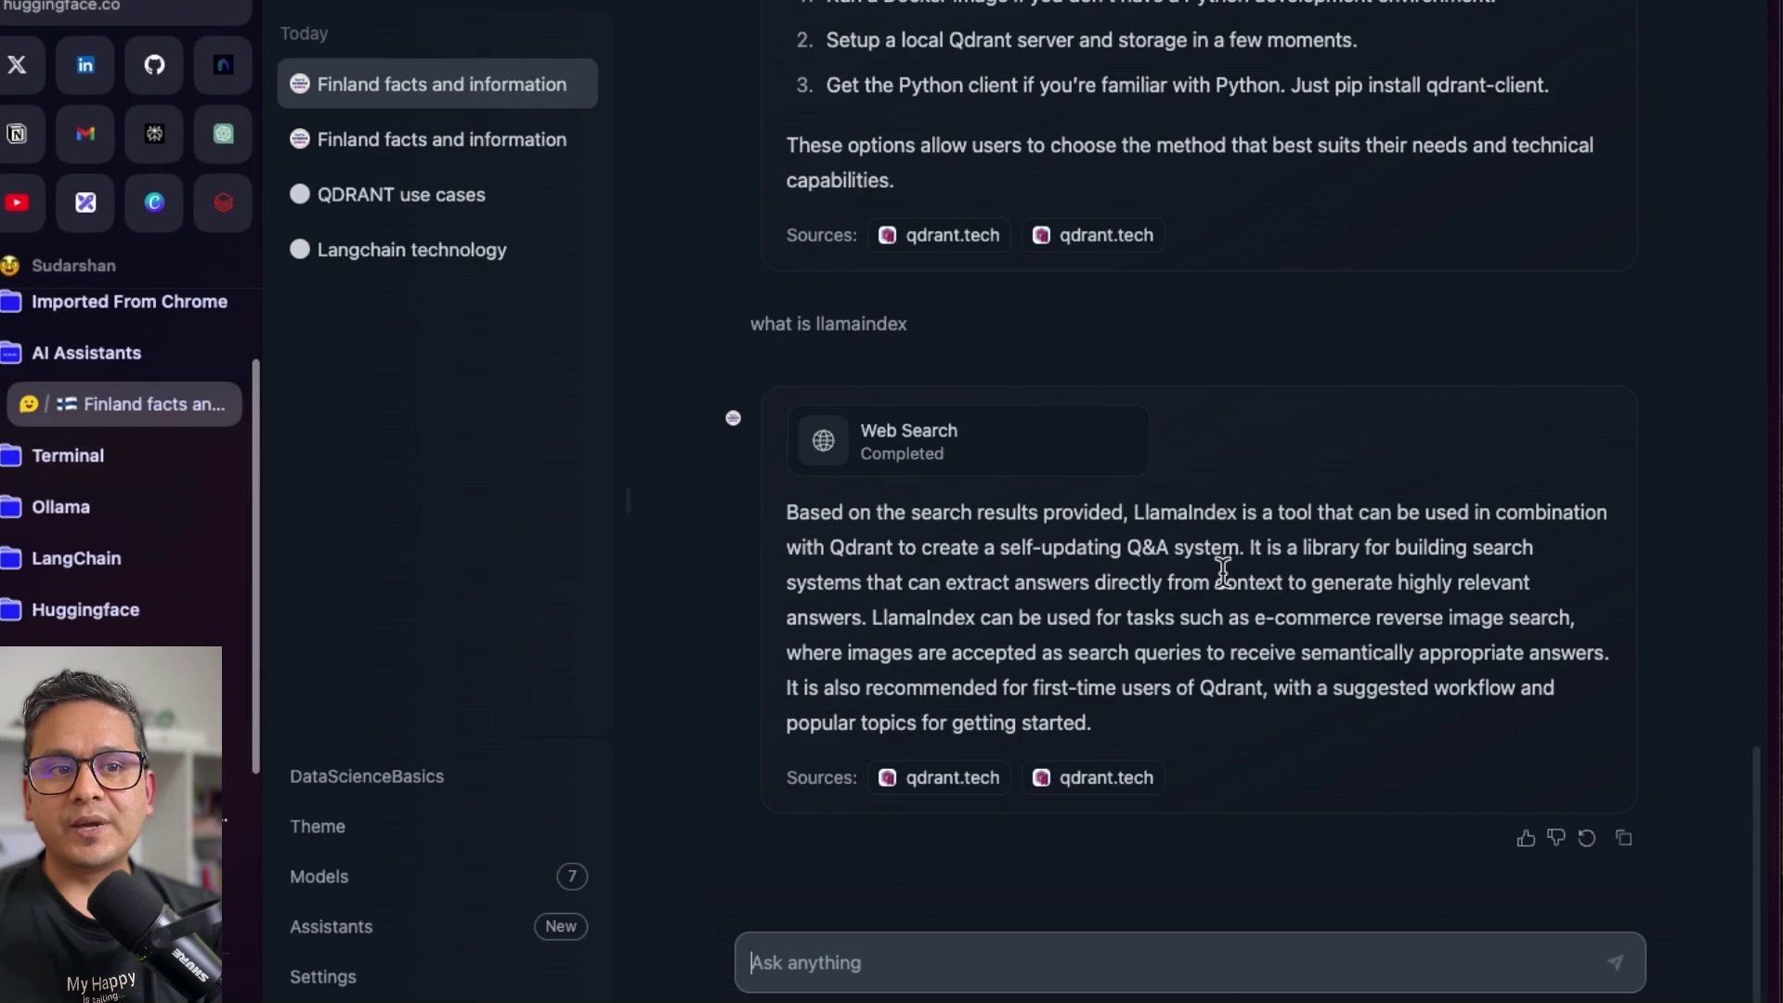
- Ask the RAG assistant "what is llamacloud" and compare its answer with the llamaindex one
left_click(972, 963)
type("what is llamacloud")
key("Return")
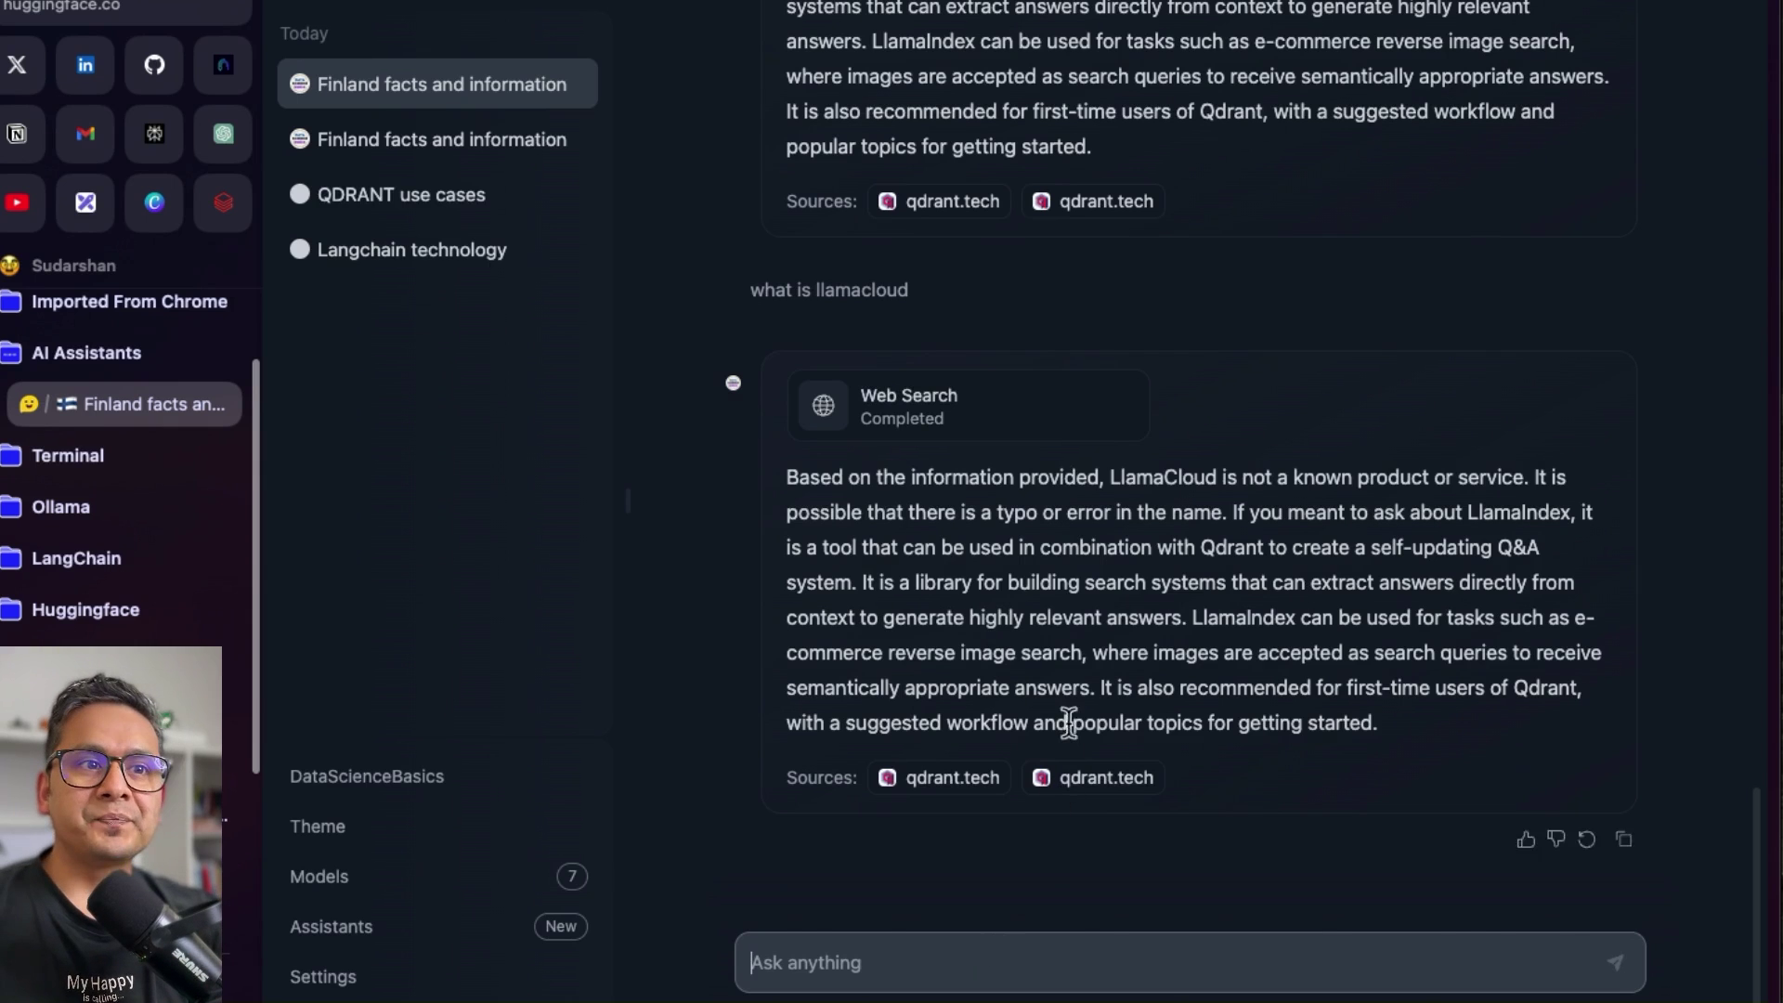
scroll(1068, 723, "up", 5)
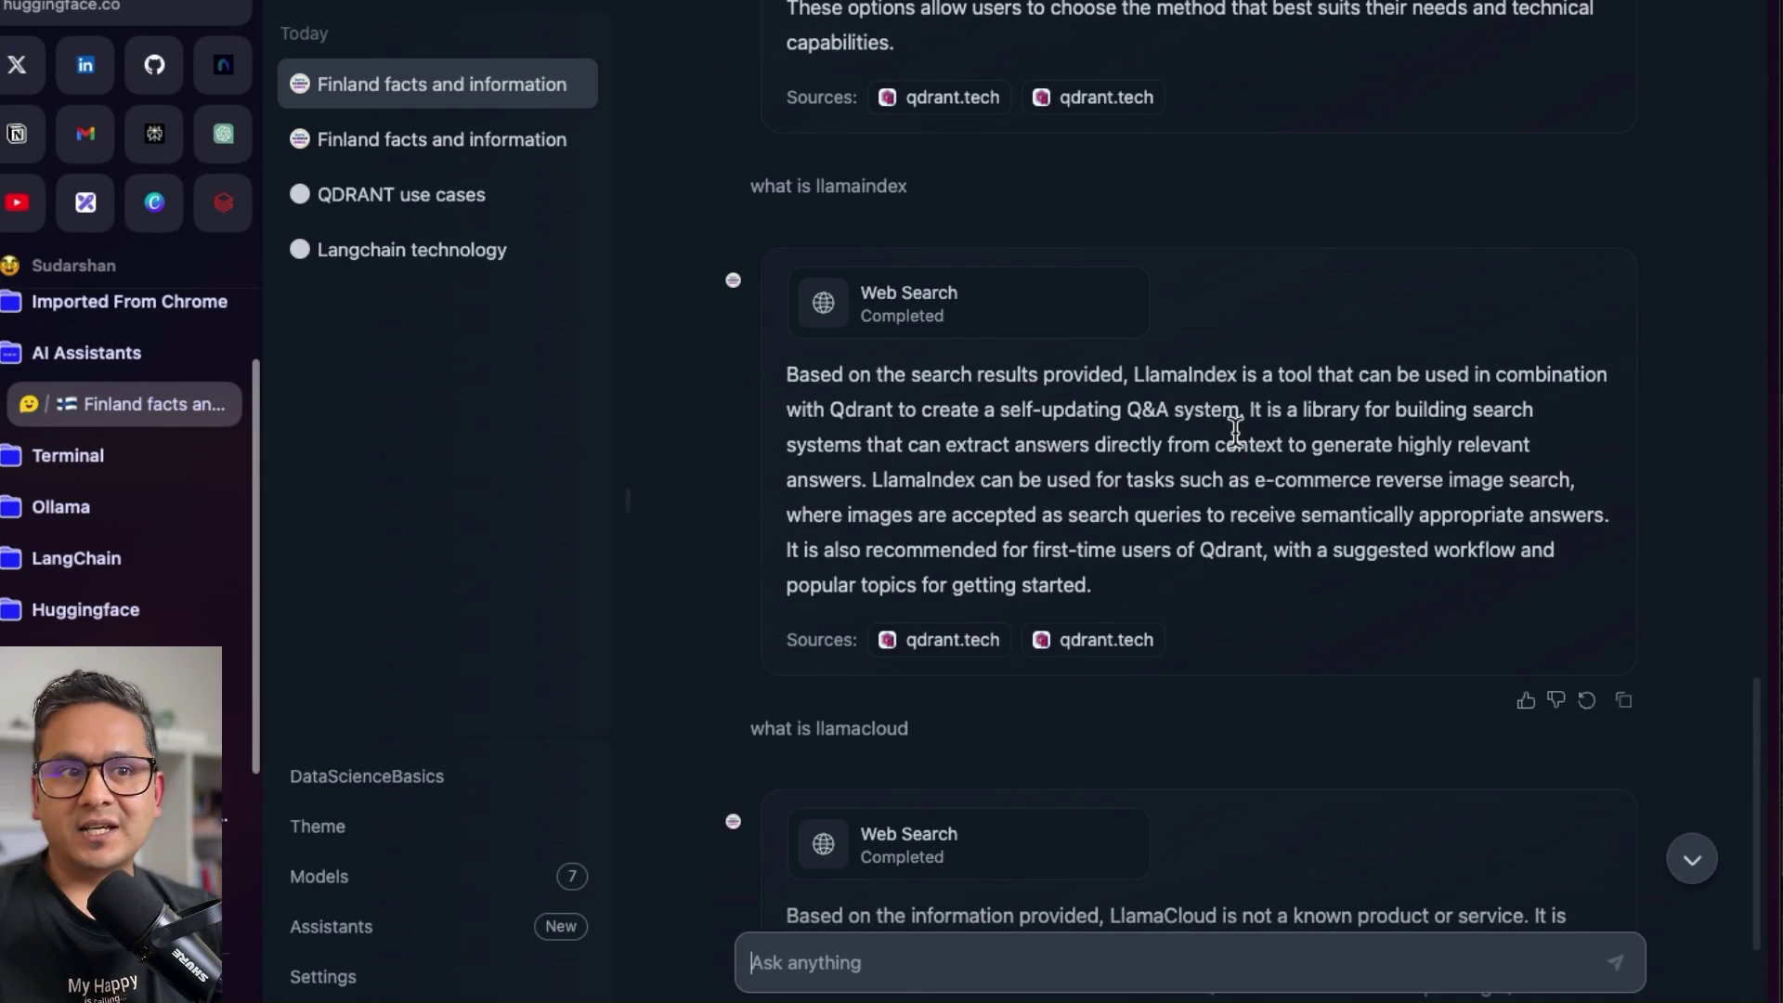
scroll(1147, 817, "down", 5)
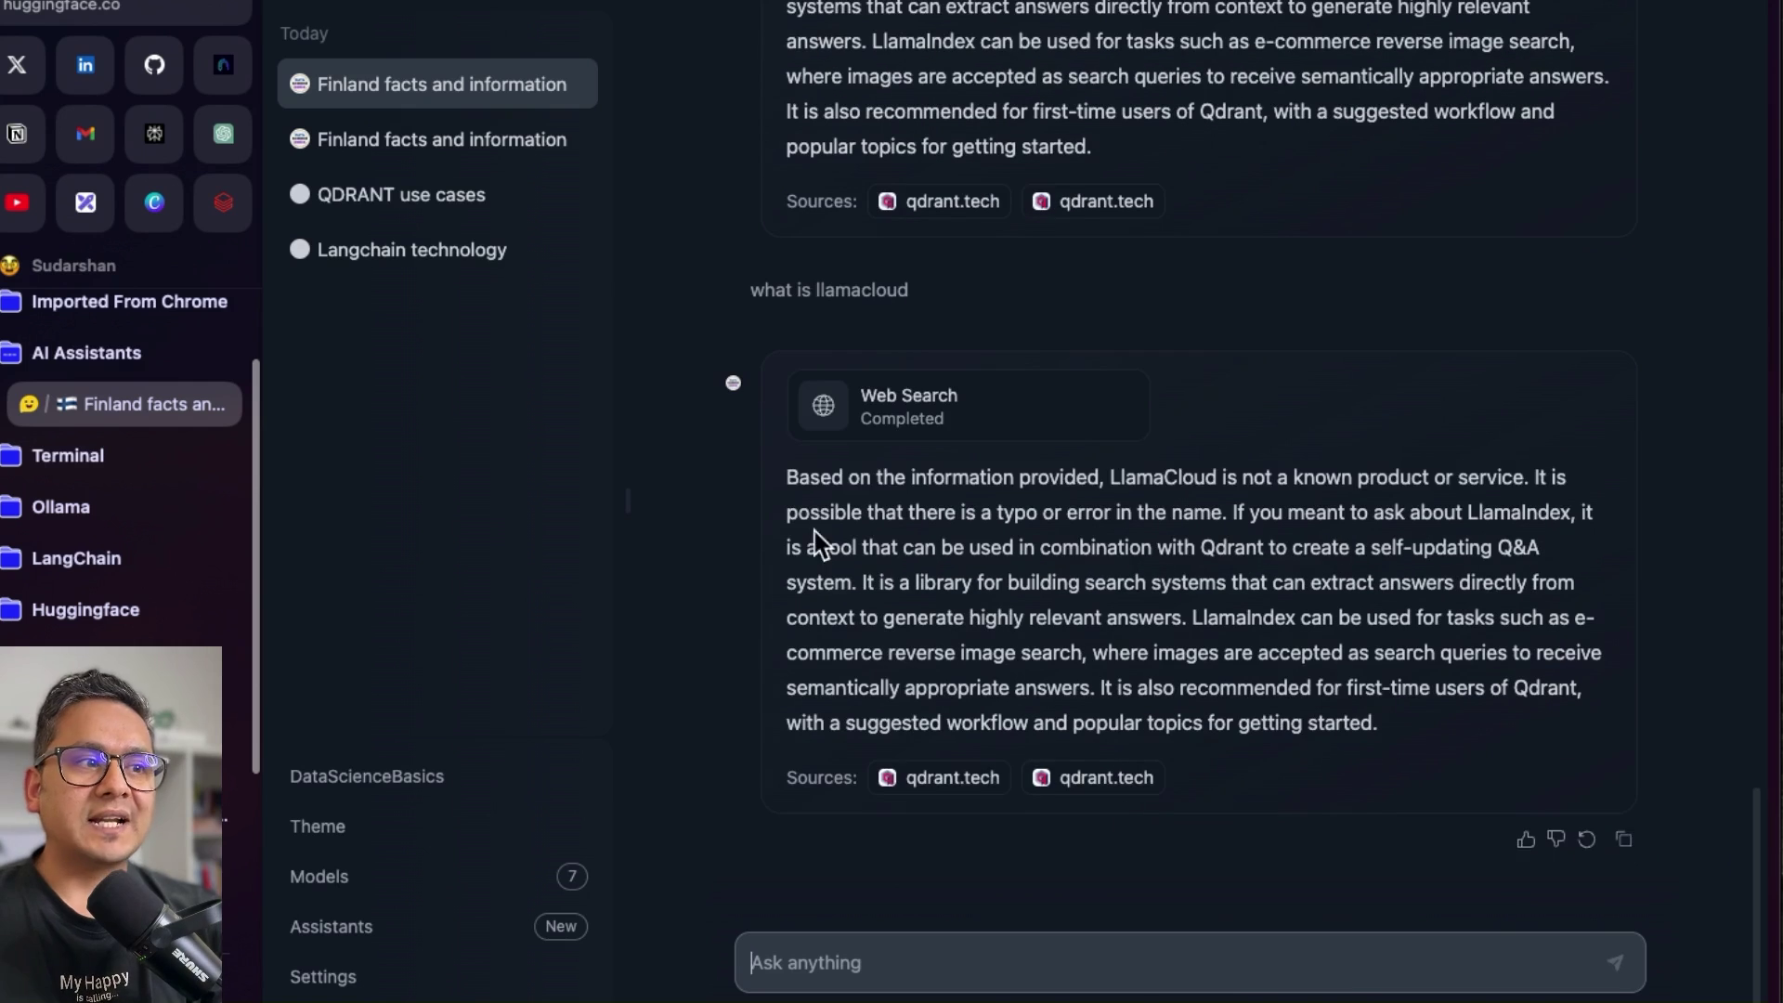
- Copy the address of the LlamaIndex blog page introducing LlamaCloud and LlamaParse, and open the RAG assistant's settings from the chat
scroll(121, 465, "down", 3)
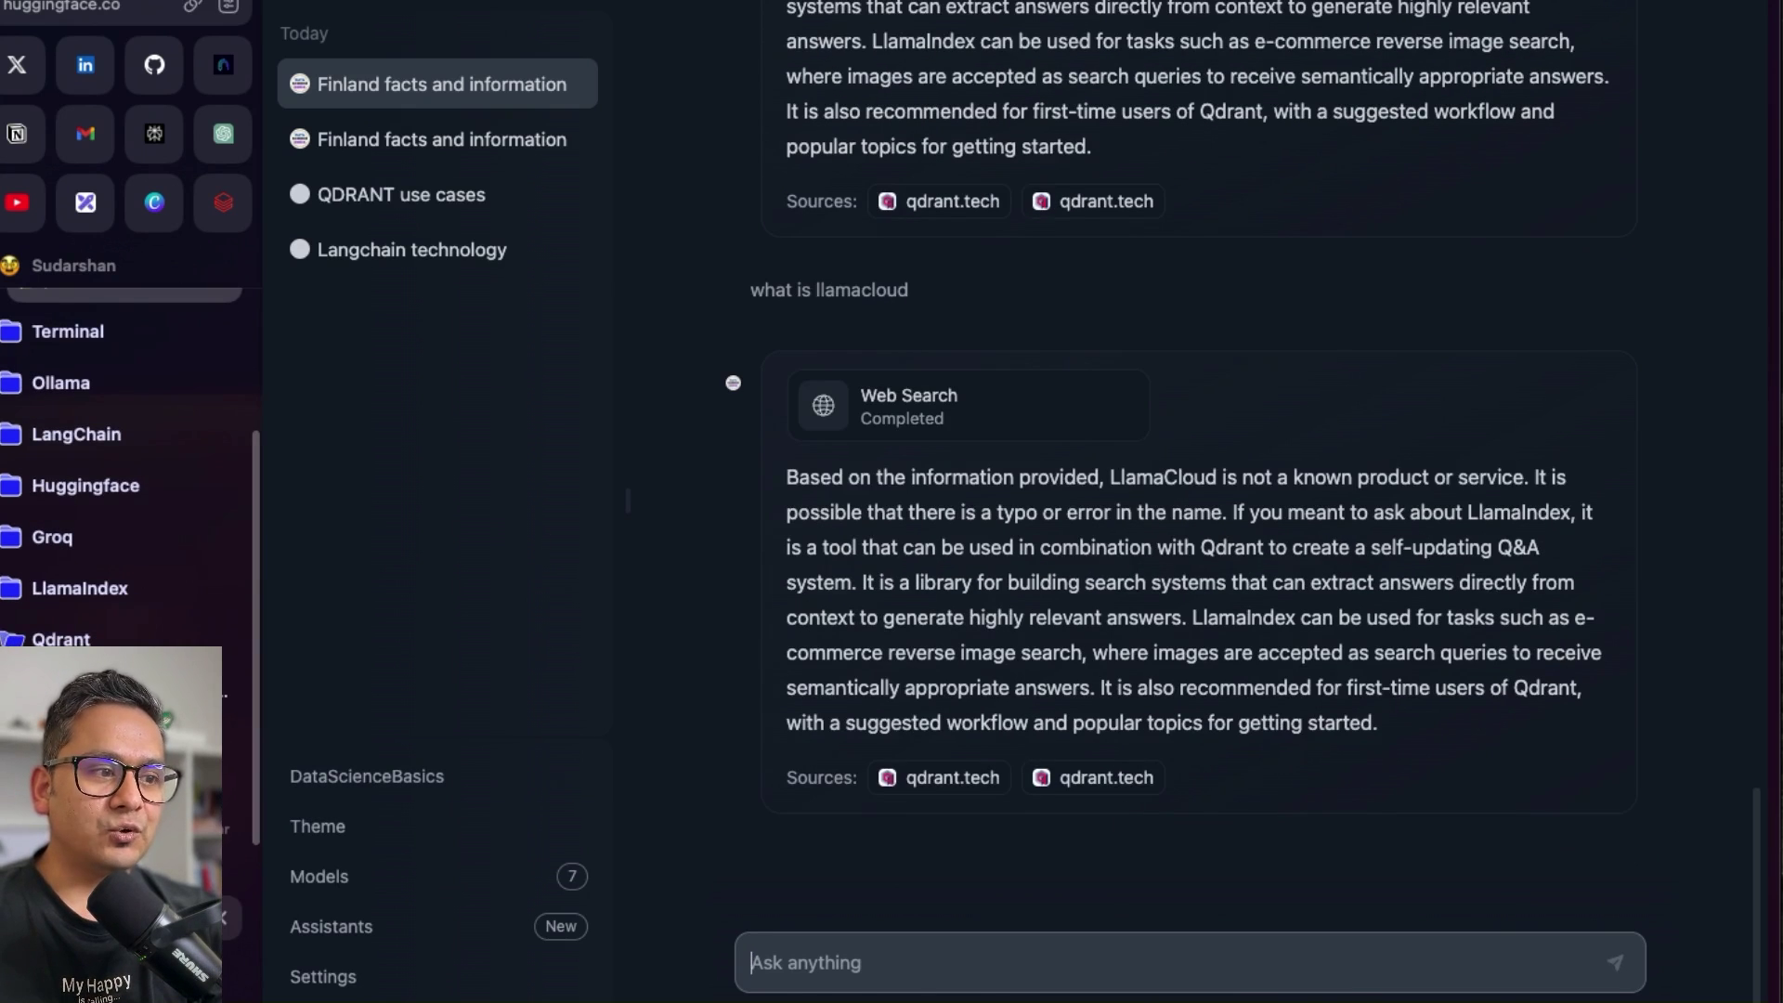
key("ctrl+Tab")
scroll(769, 555, "down", 10)
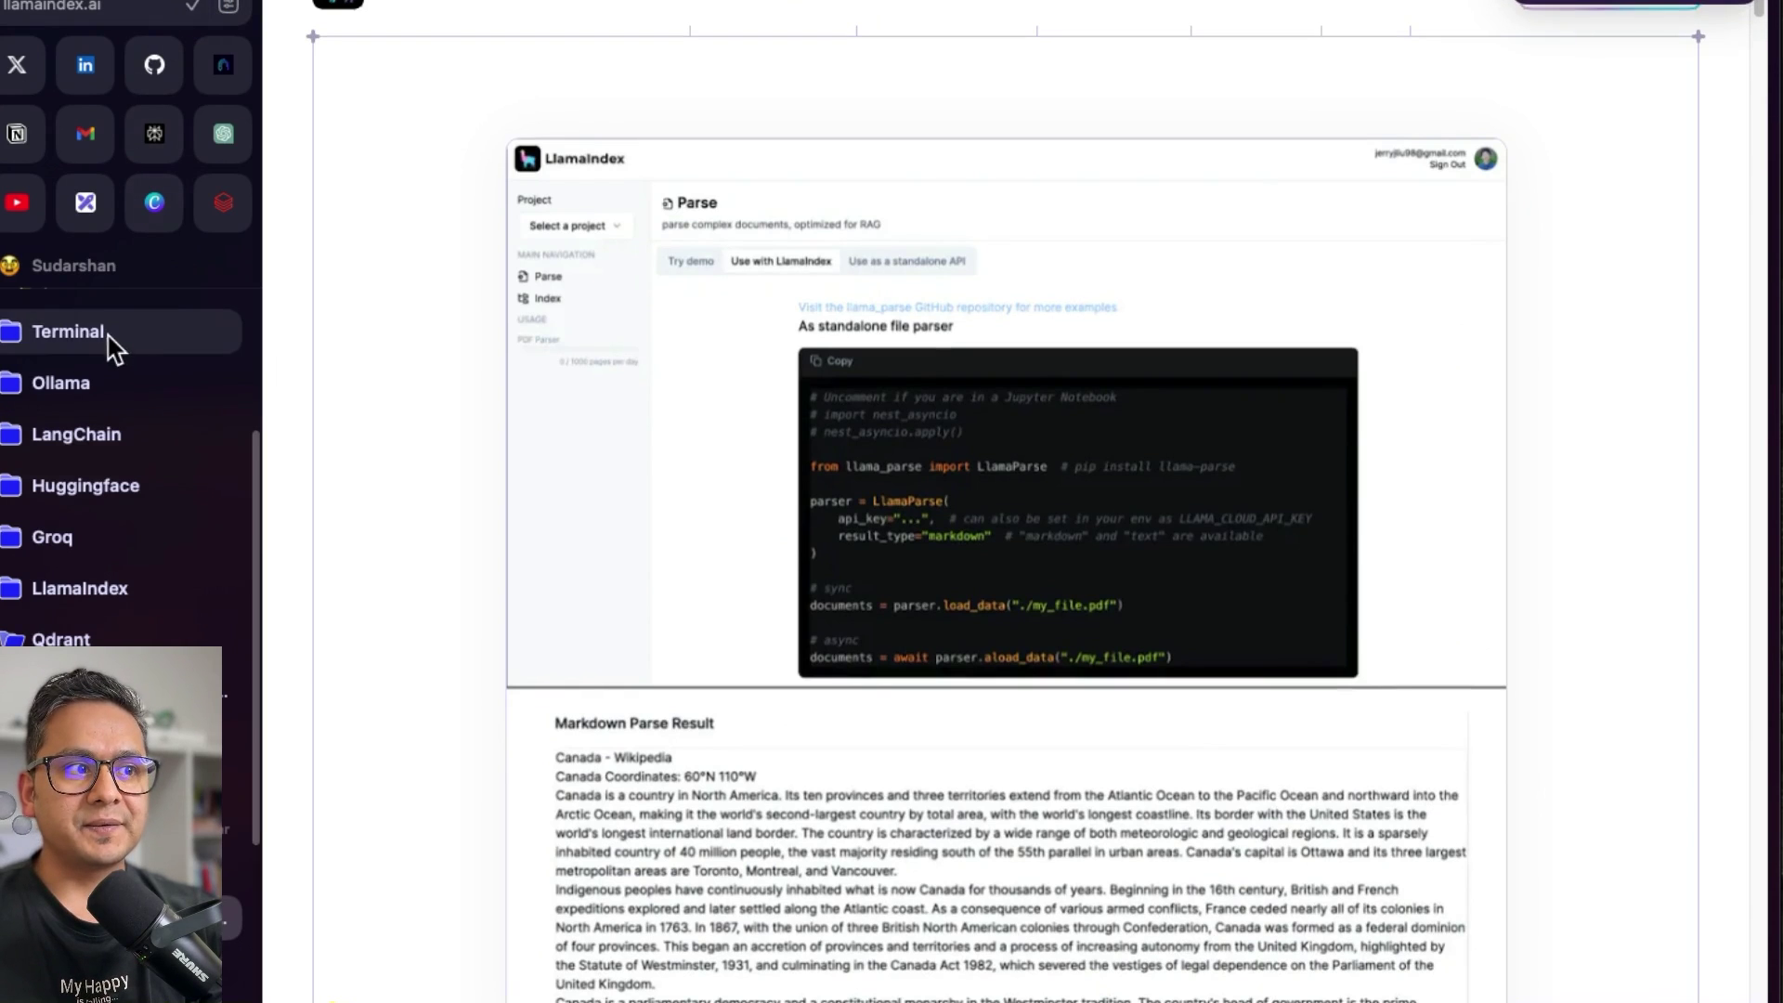
scroll(120, 390, "up", 4)
left_click(111, 462)
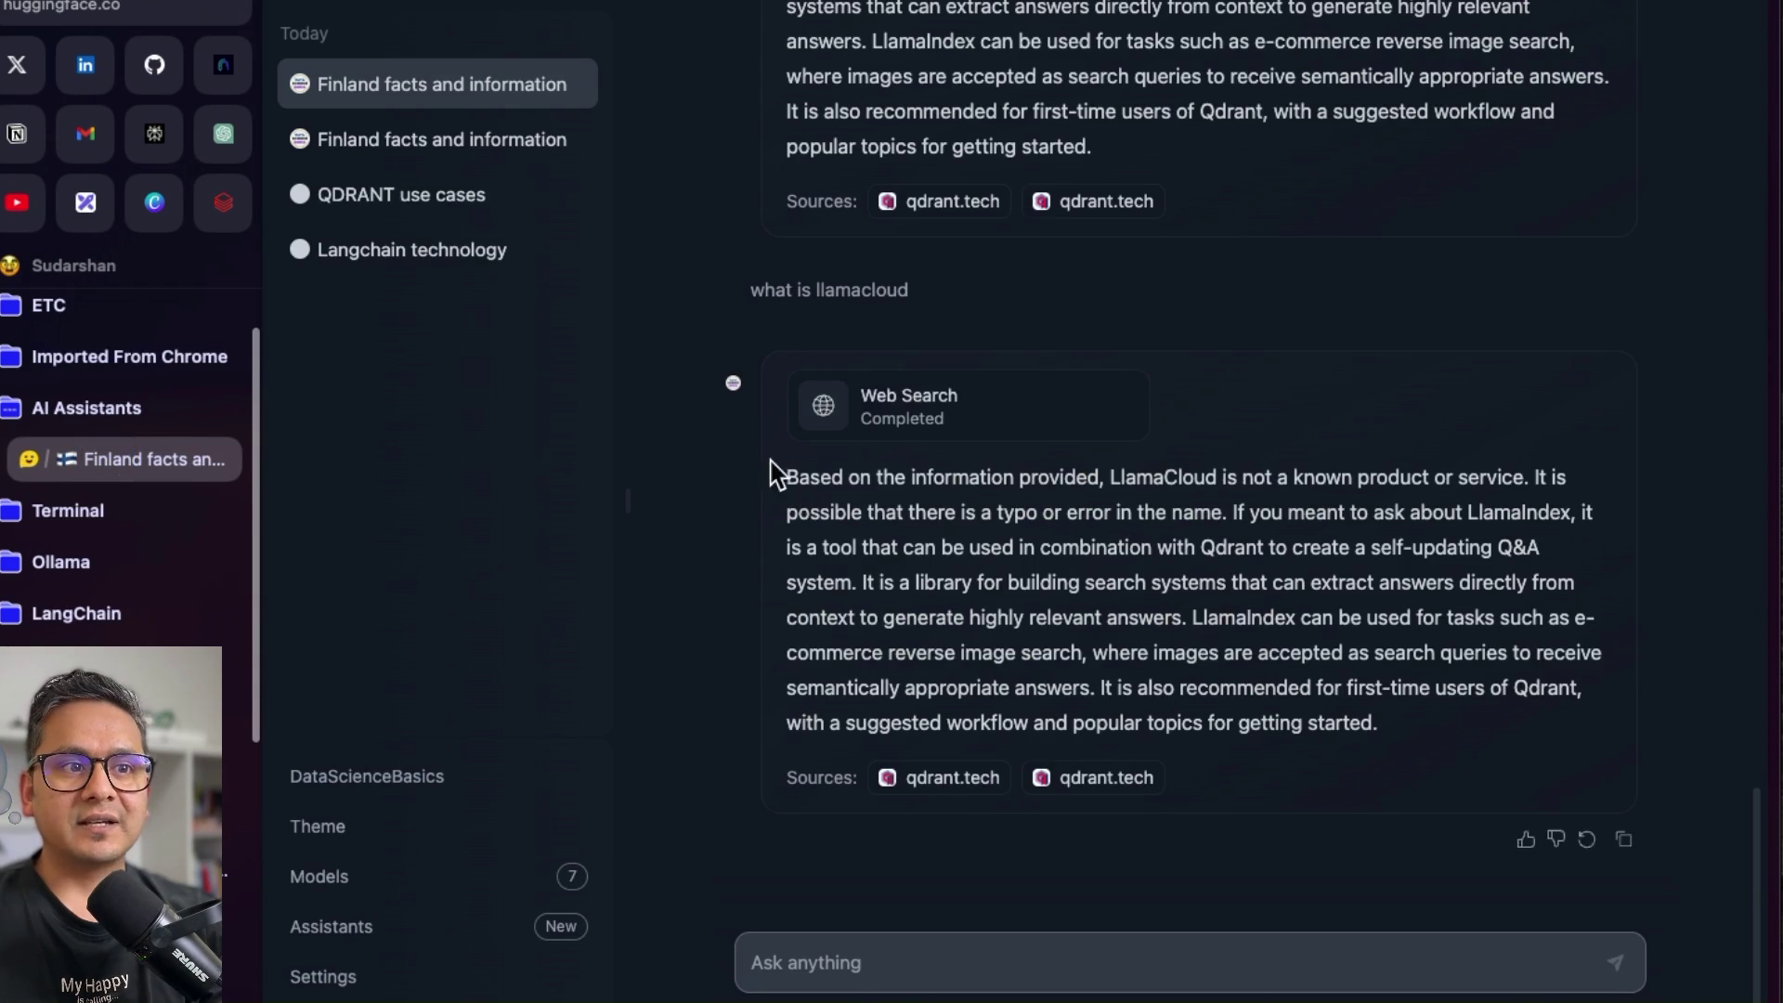
scroll(1099, 505, "up", 15)
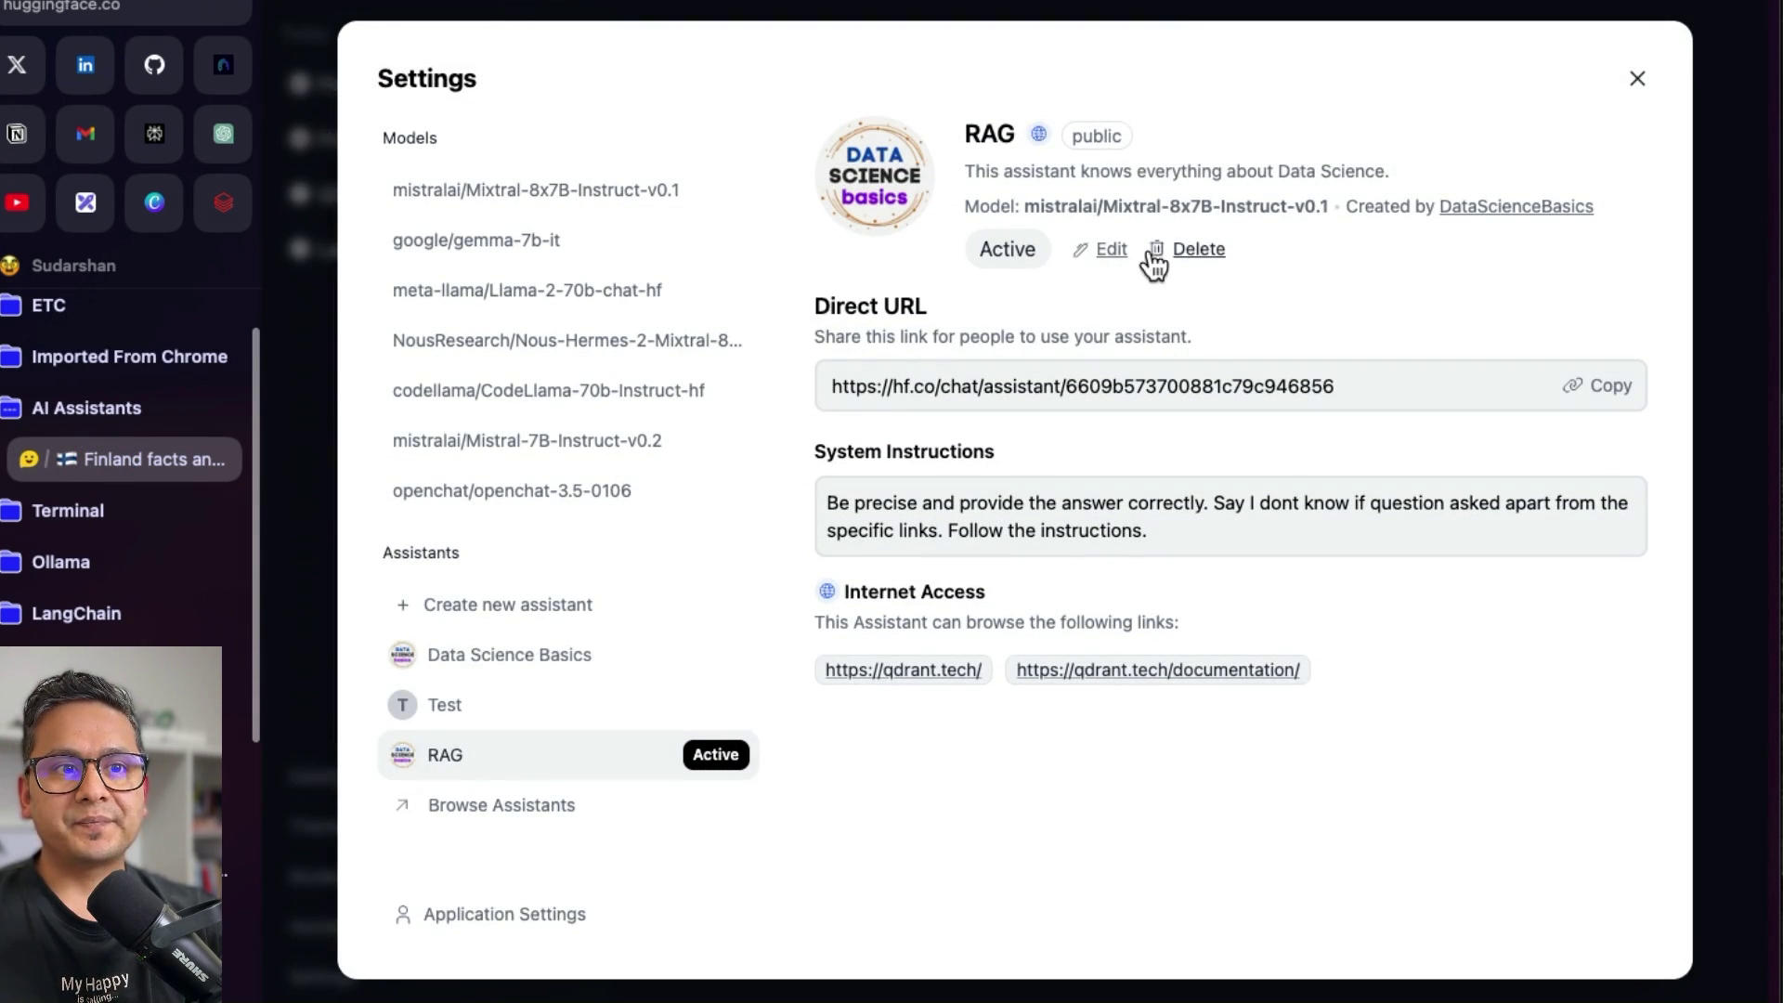
left_click(1122, 253)
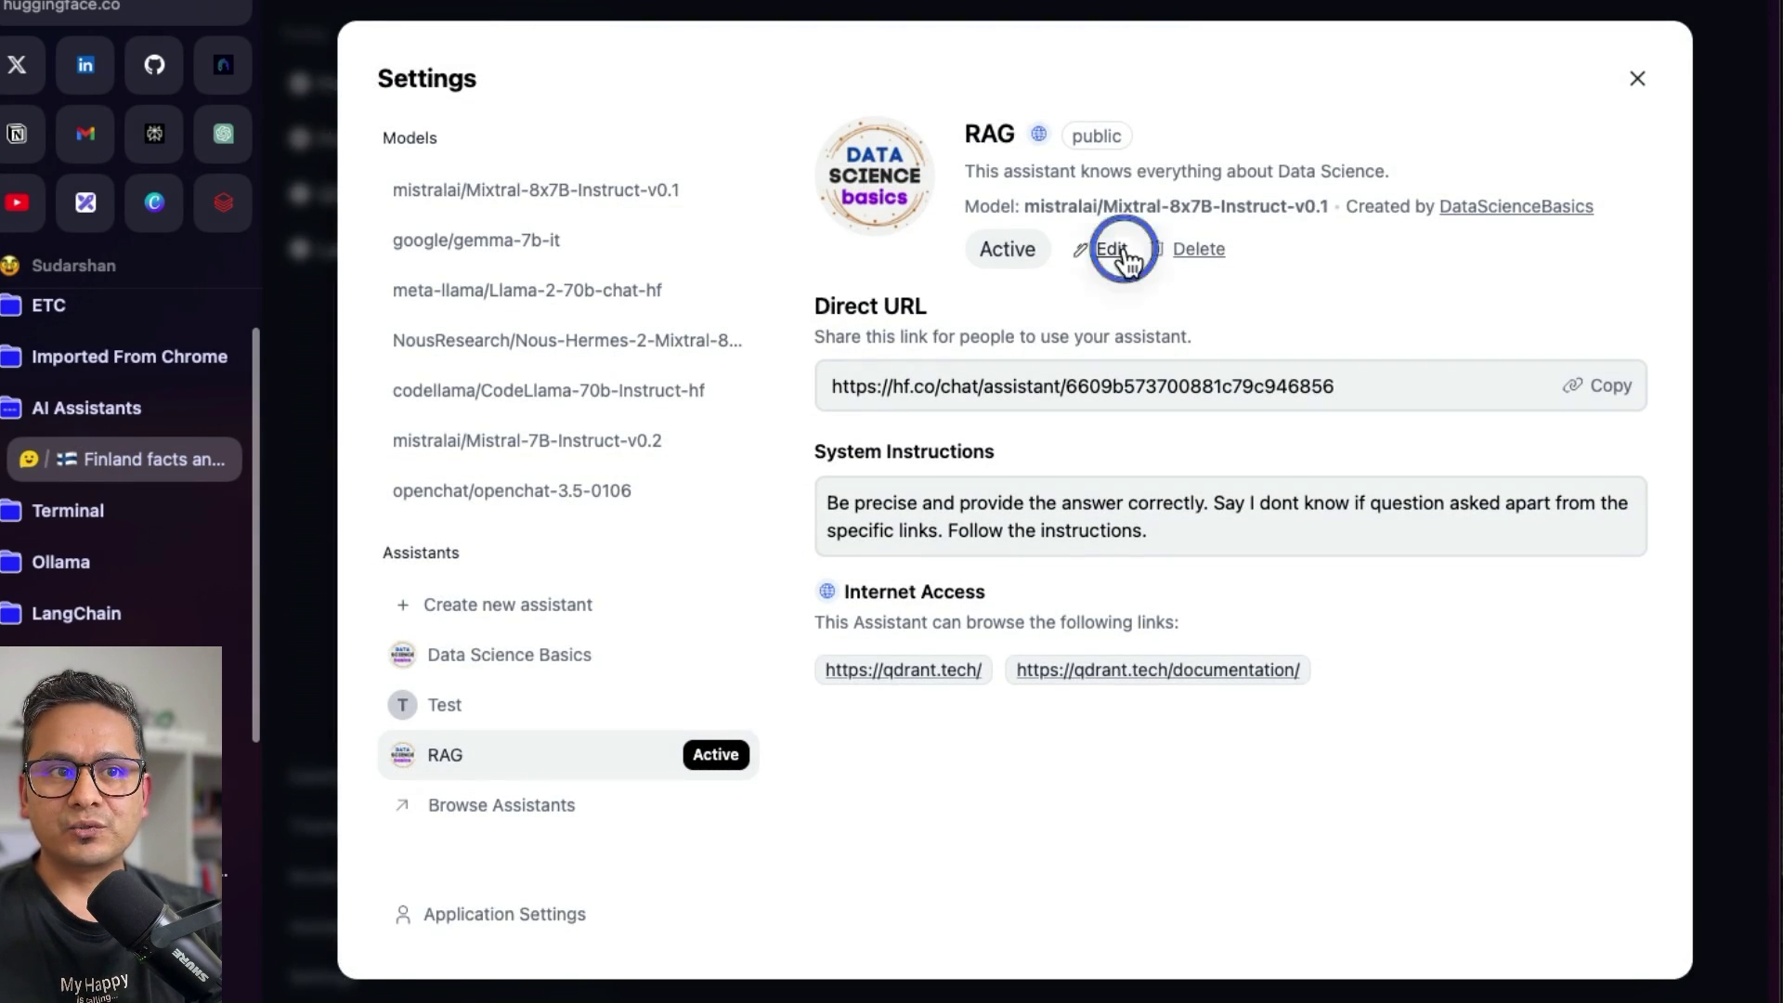
scroll(669, 831, "down", 3)
left_click(866, 811)
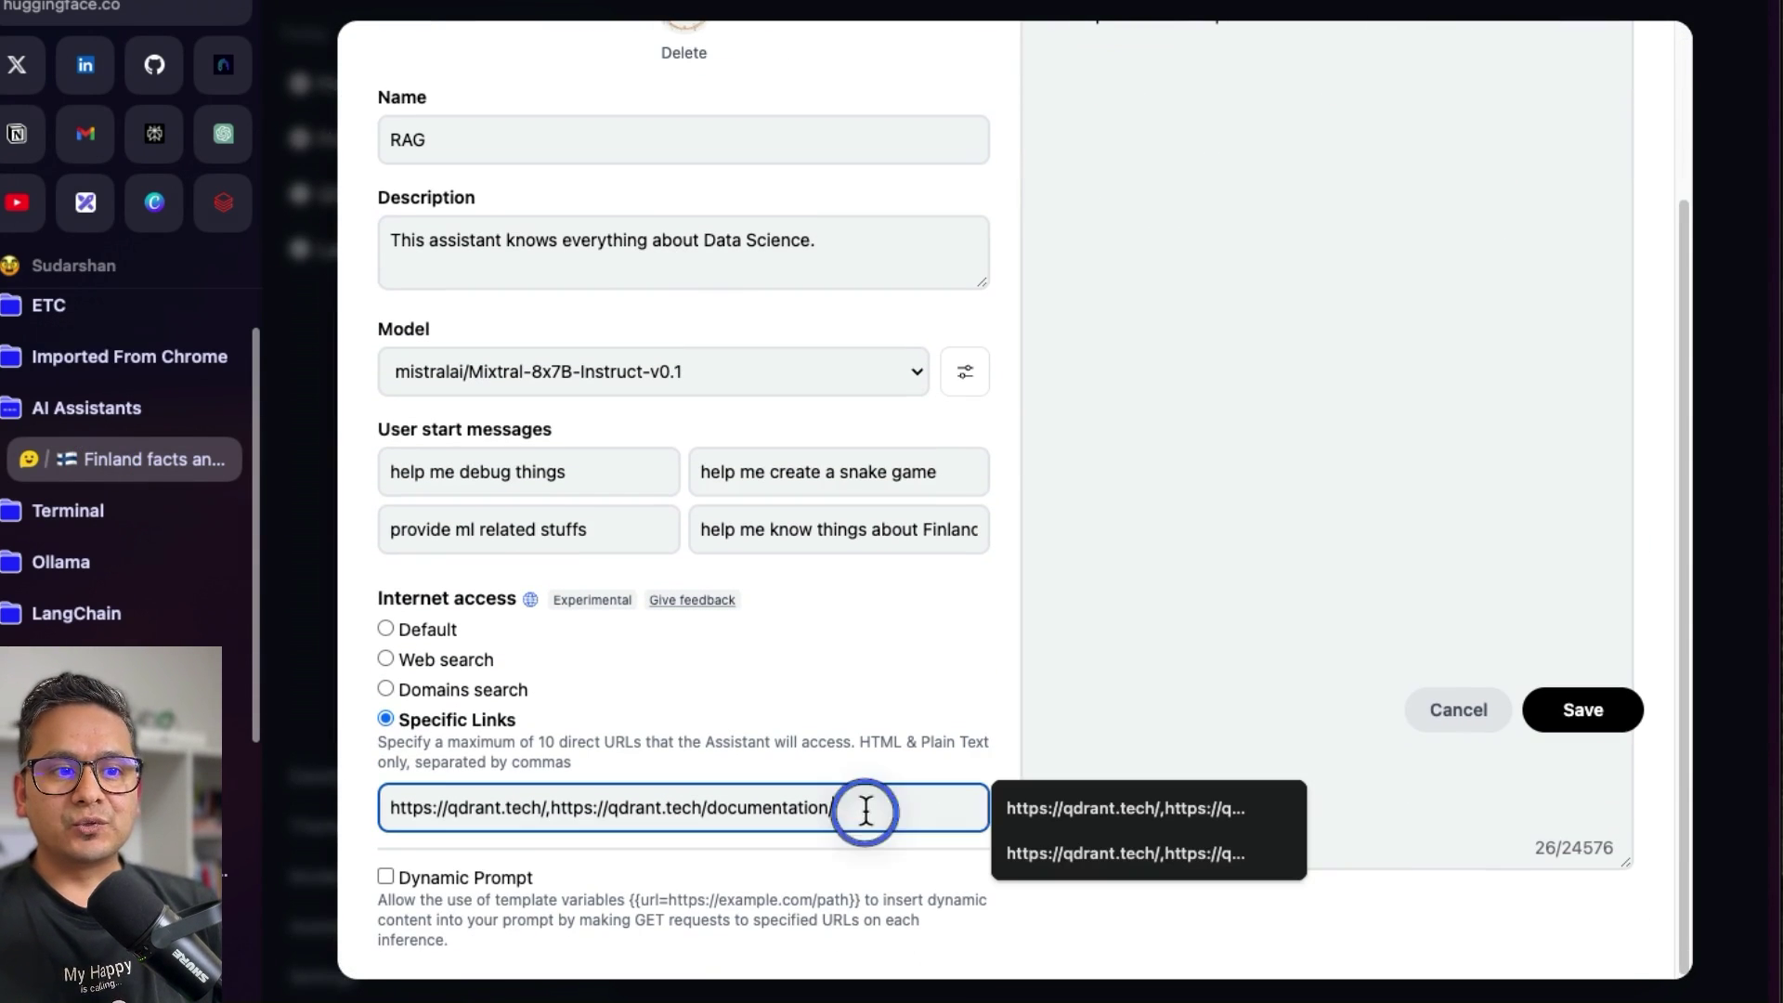
type(",")
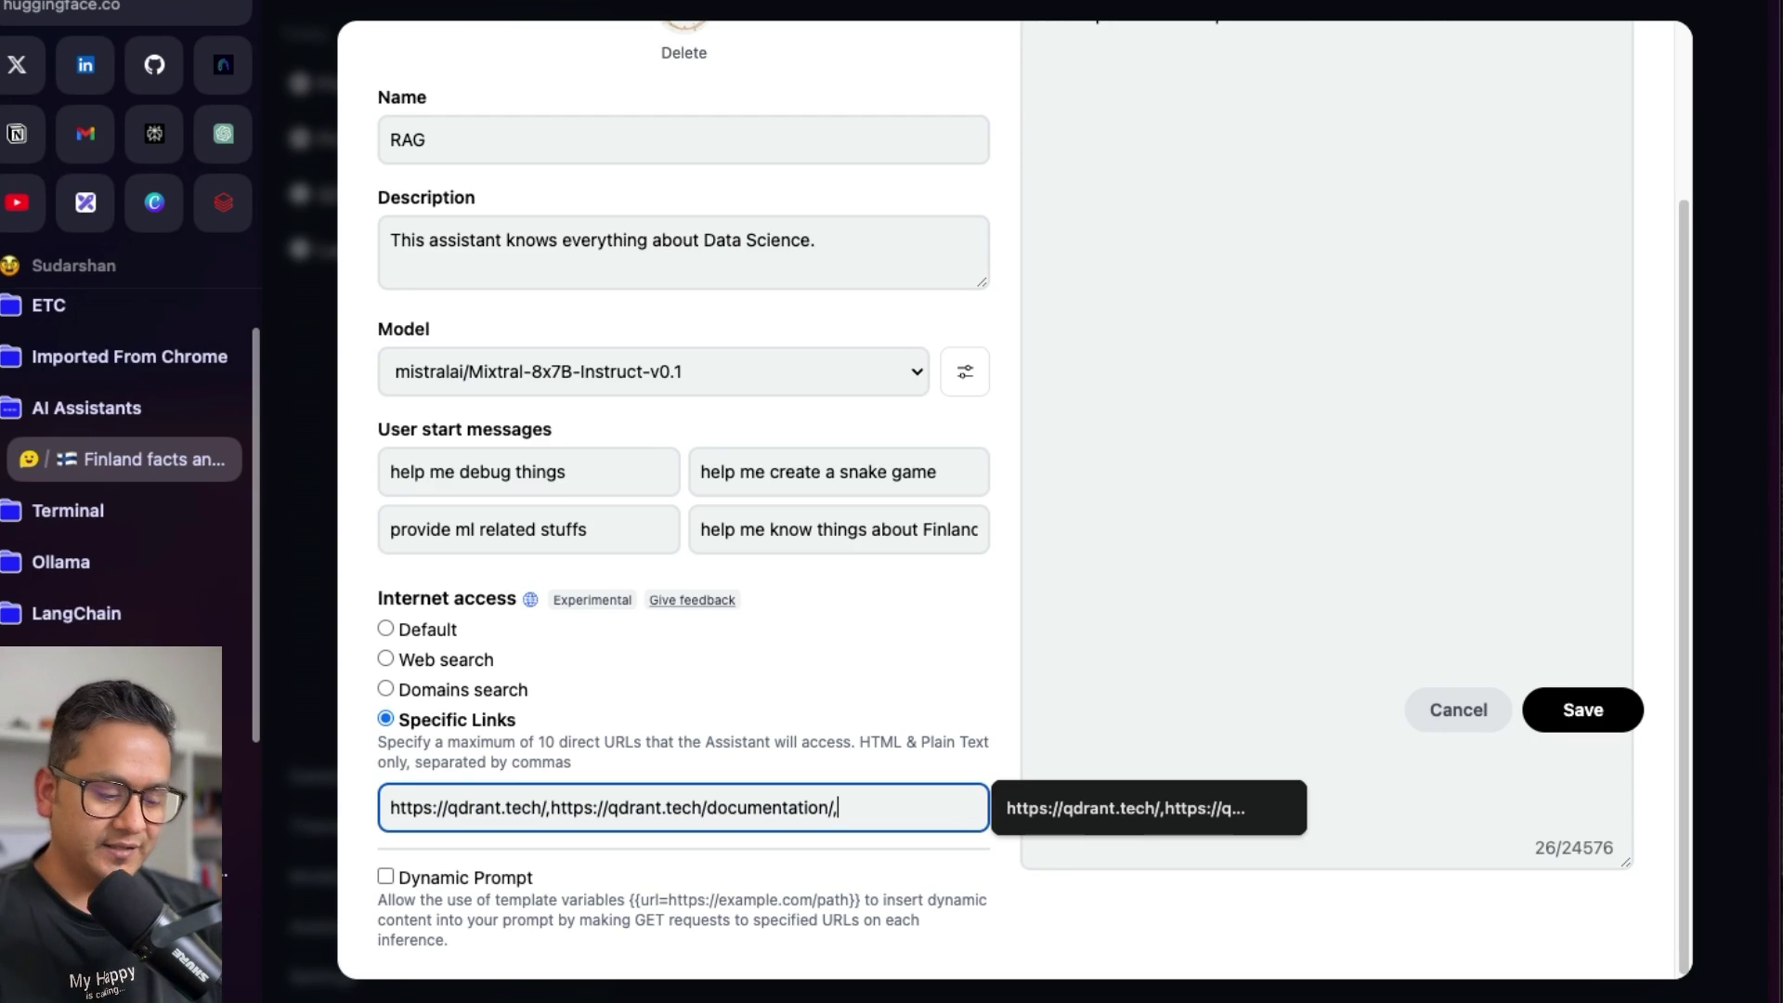
type("https://www.llamaindex.ai/blog/introducing-llamacloud-and-llamaparse-af8cedf9006b")
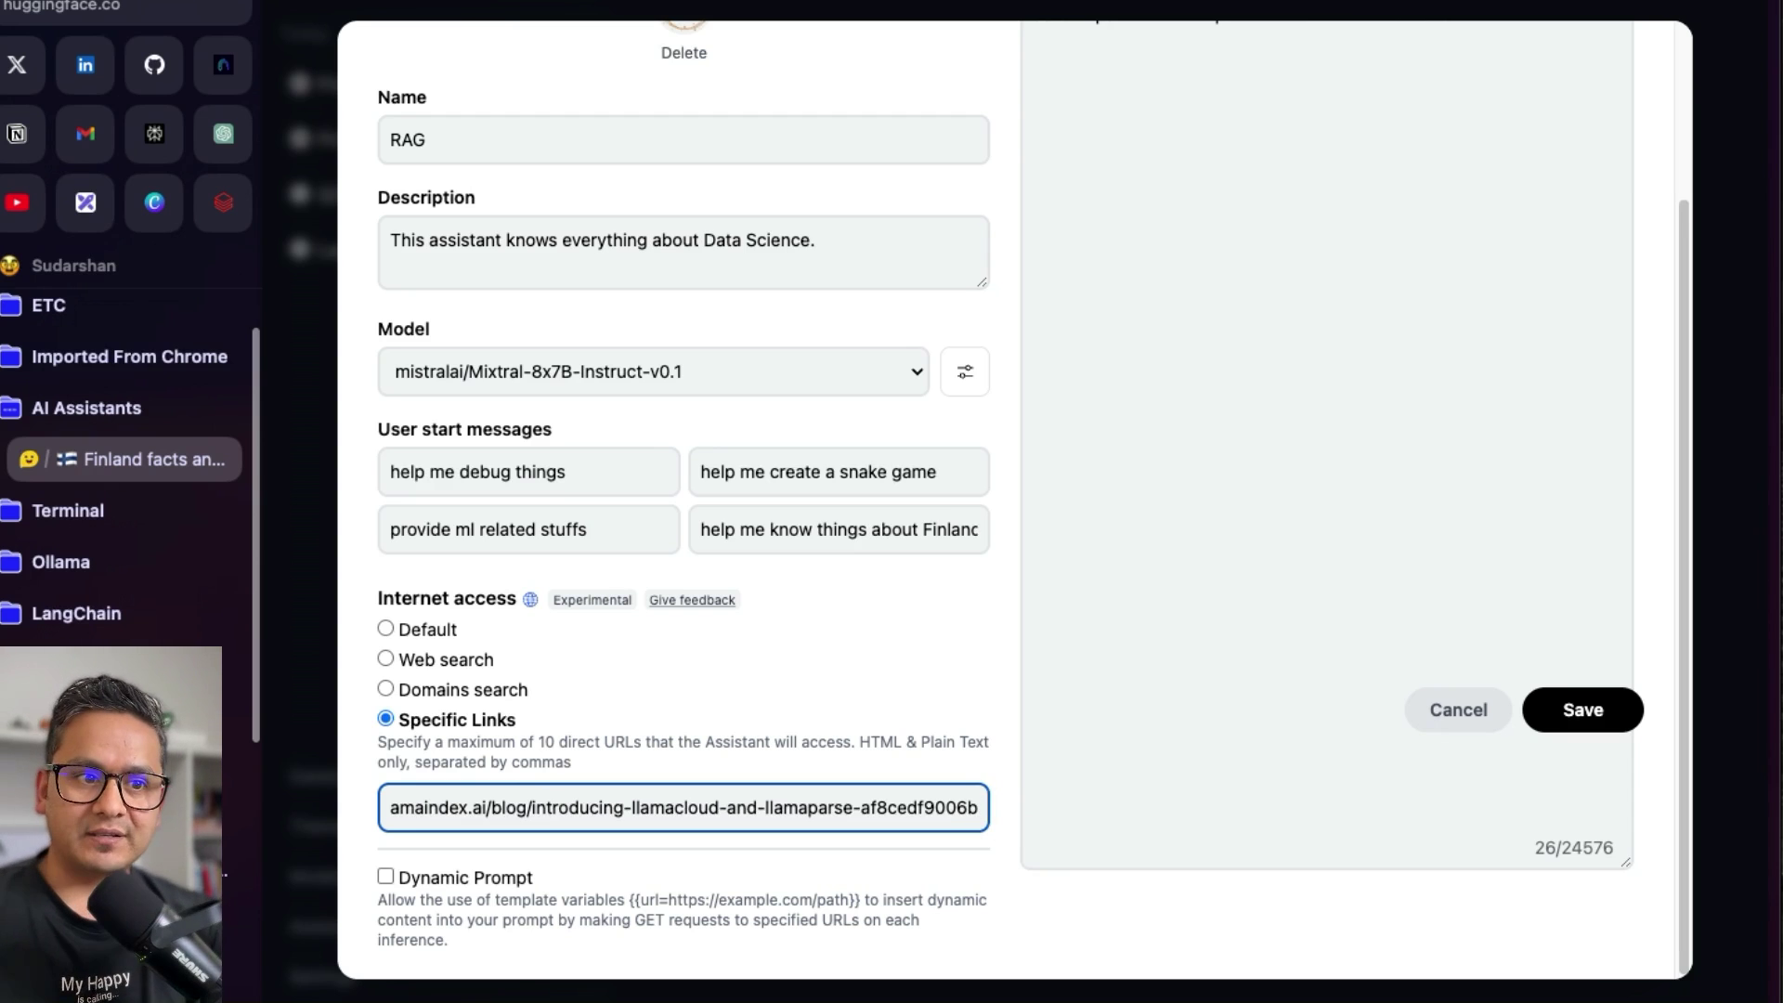
left_click(1579, 711)
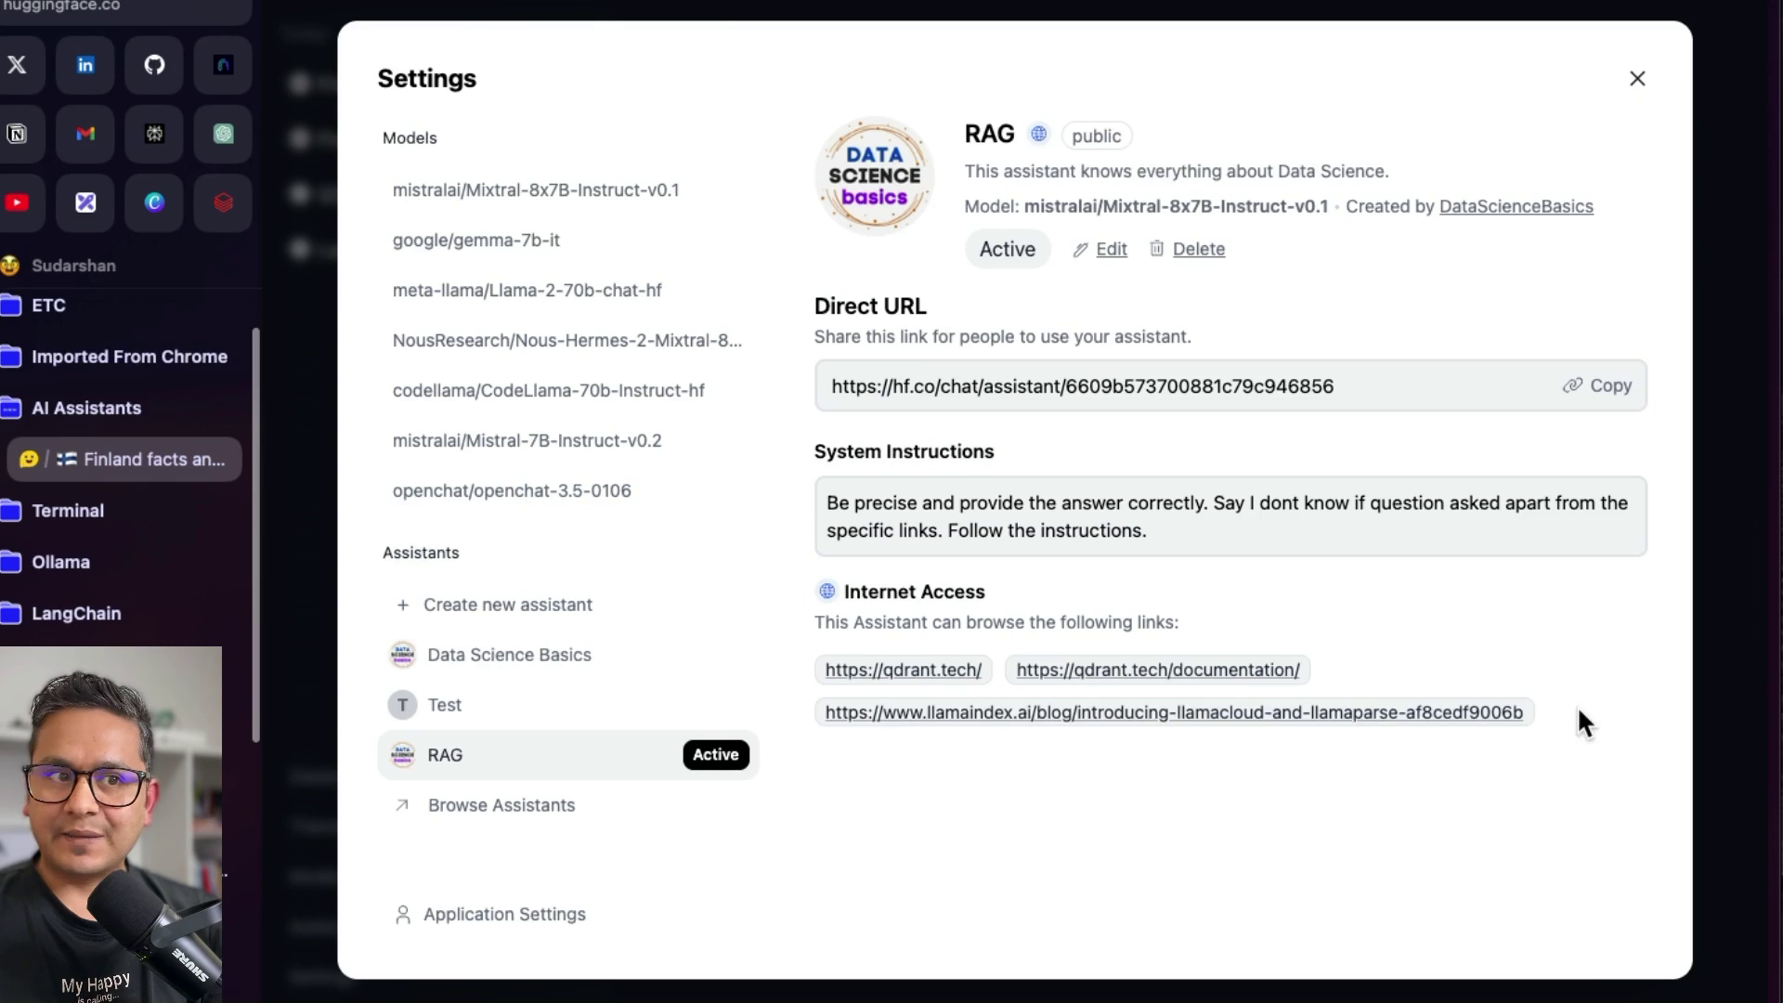
- Return to the latest Finland chat and ask "what is llamacloud" with the updated links in place
left_click(315, 695)
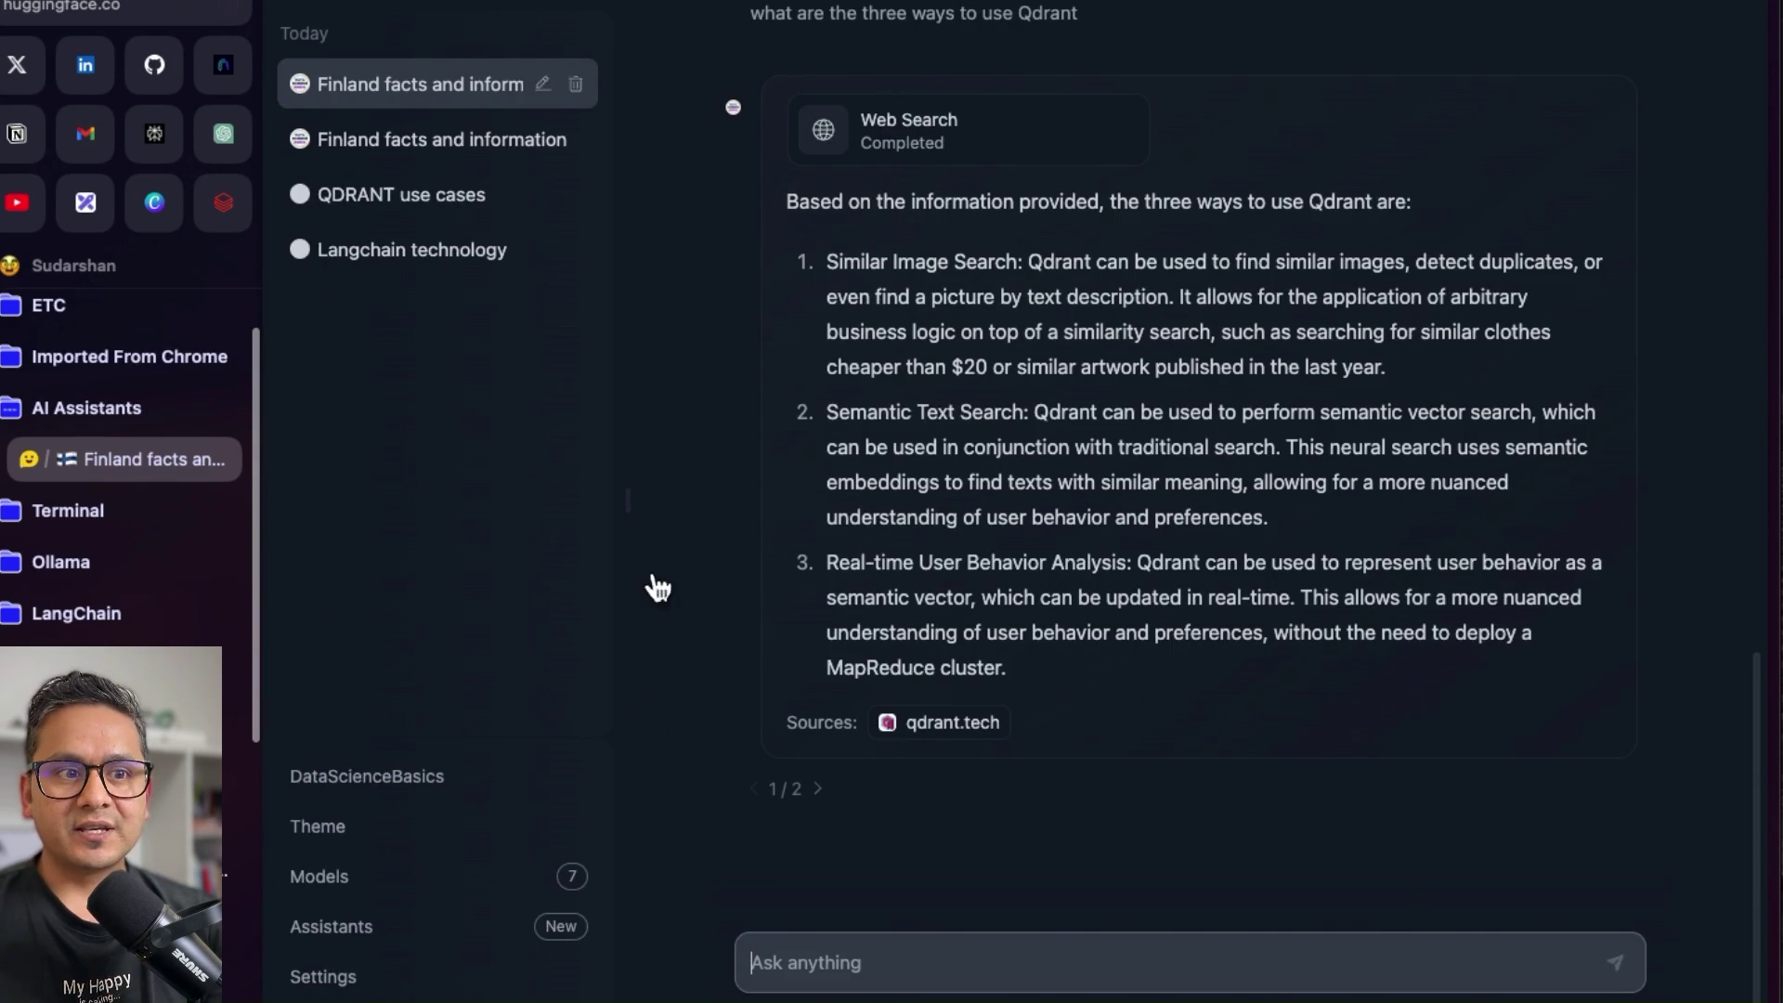
type("what is llamacloud")
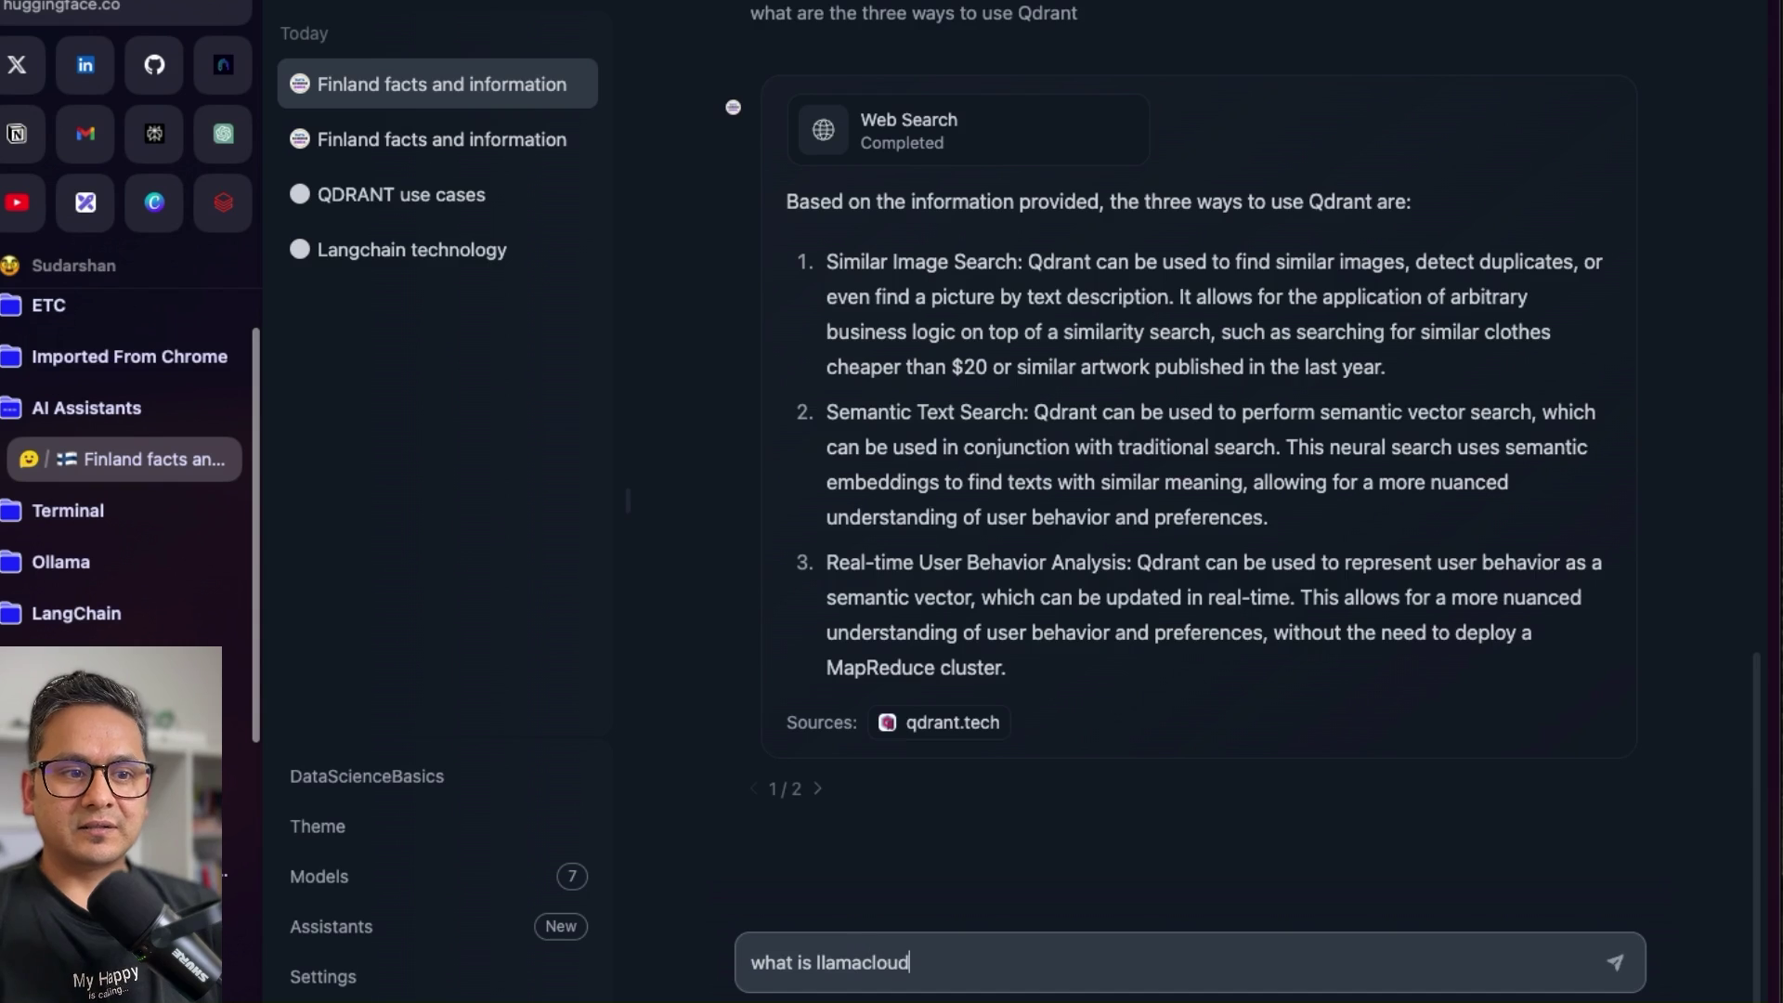
key("Return")
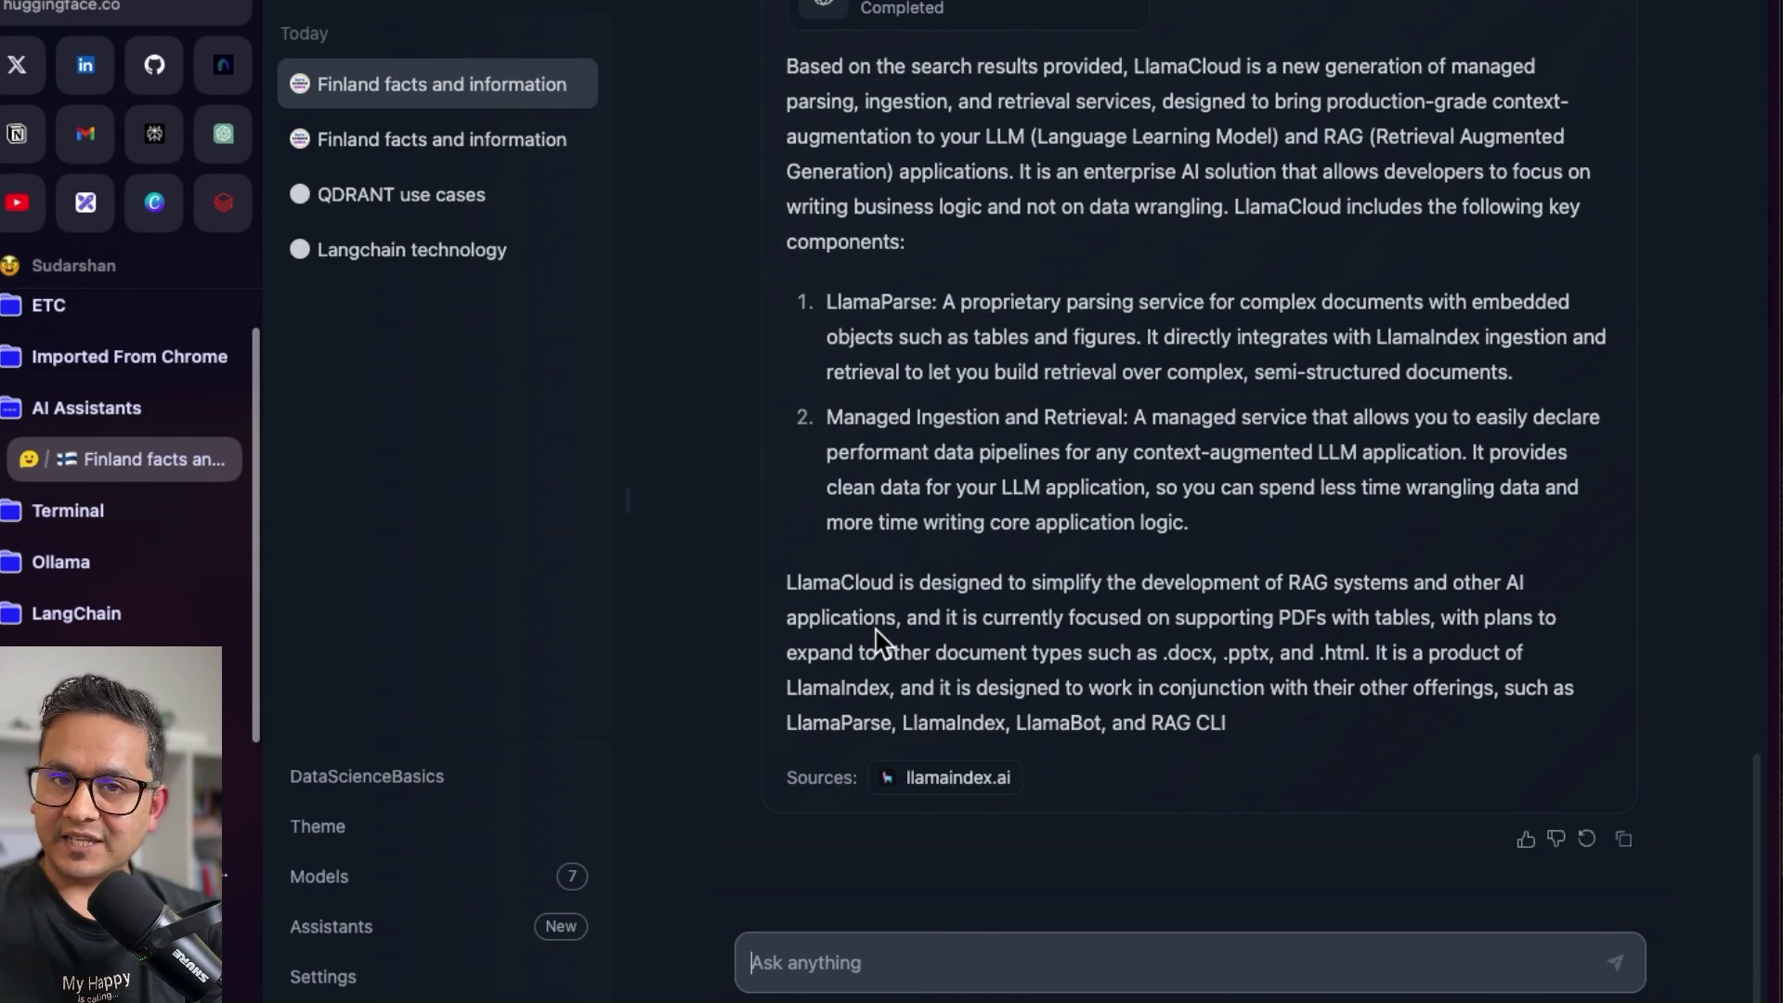
- Review the new LlamaCloud answer and check its cited source against the one used for the earlier Qdrant answer
scroll(1111, 717, "up", 6)
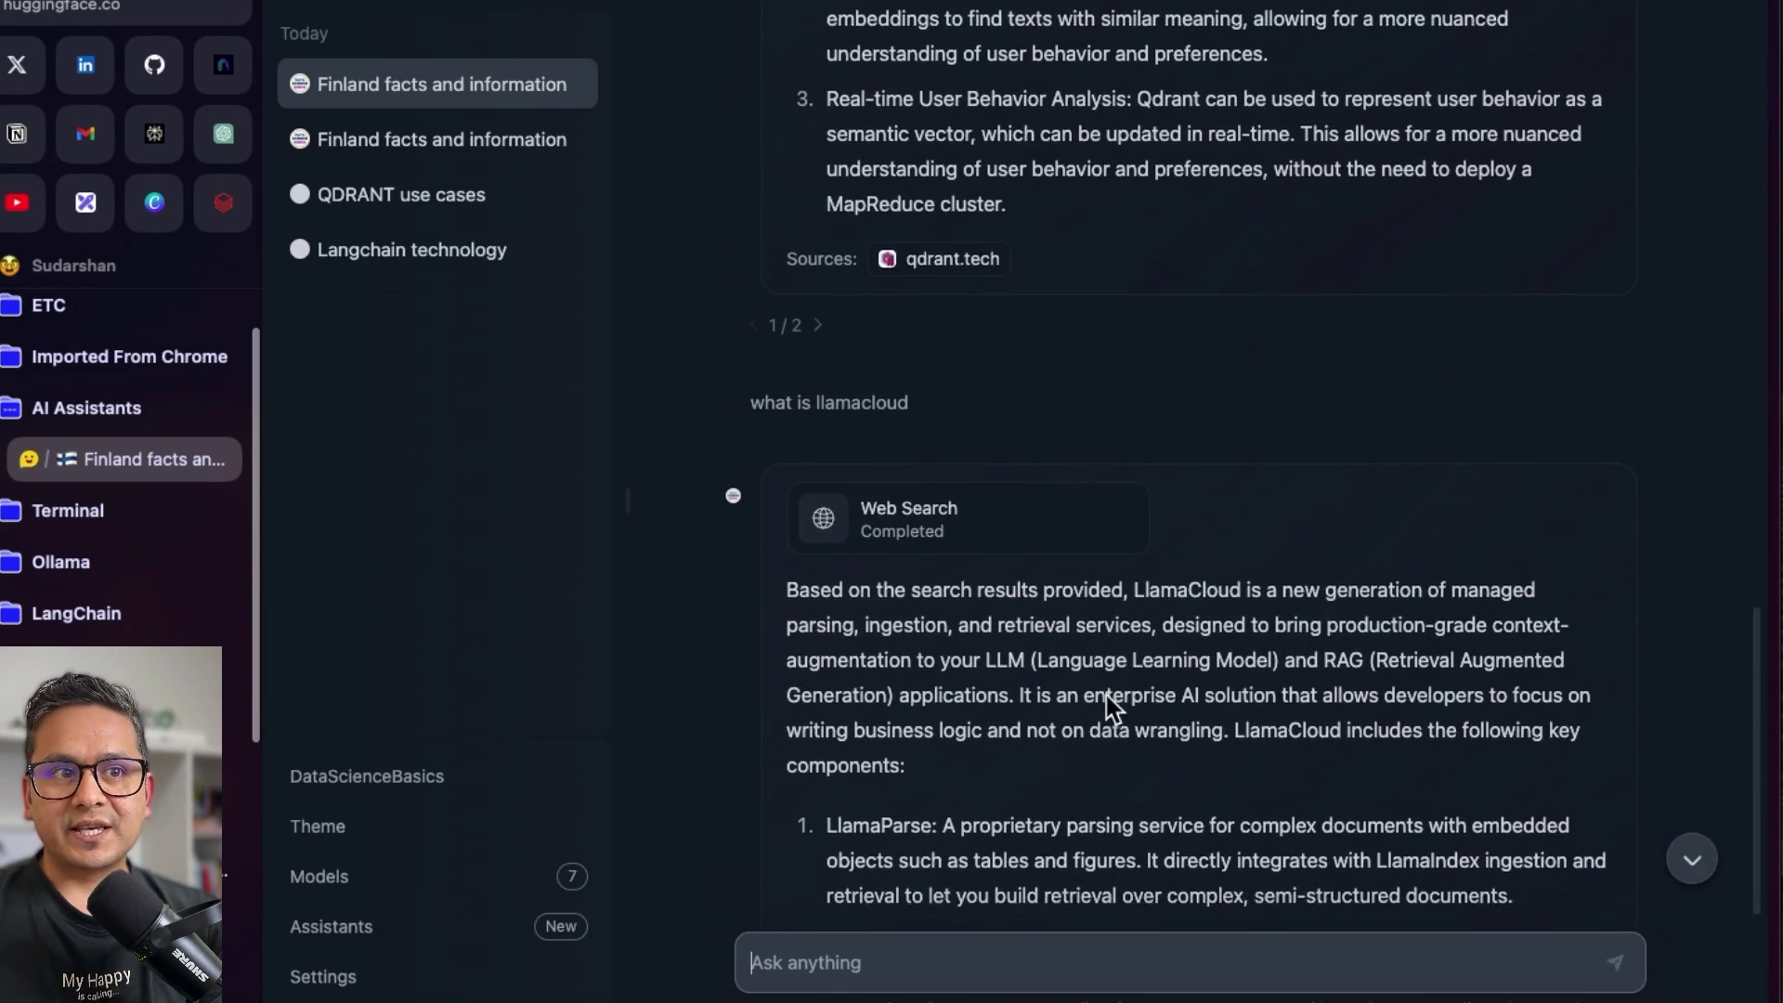
scroll(1111, 717, "up", 1)
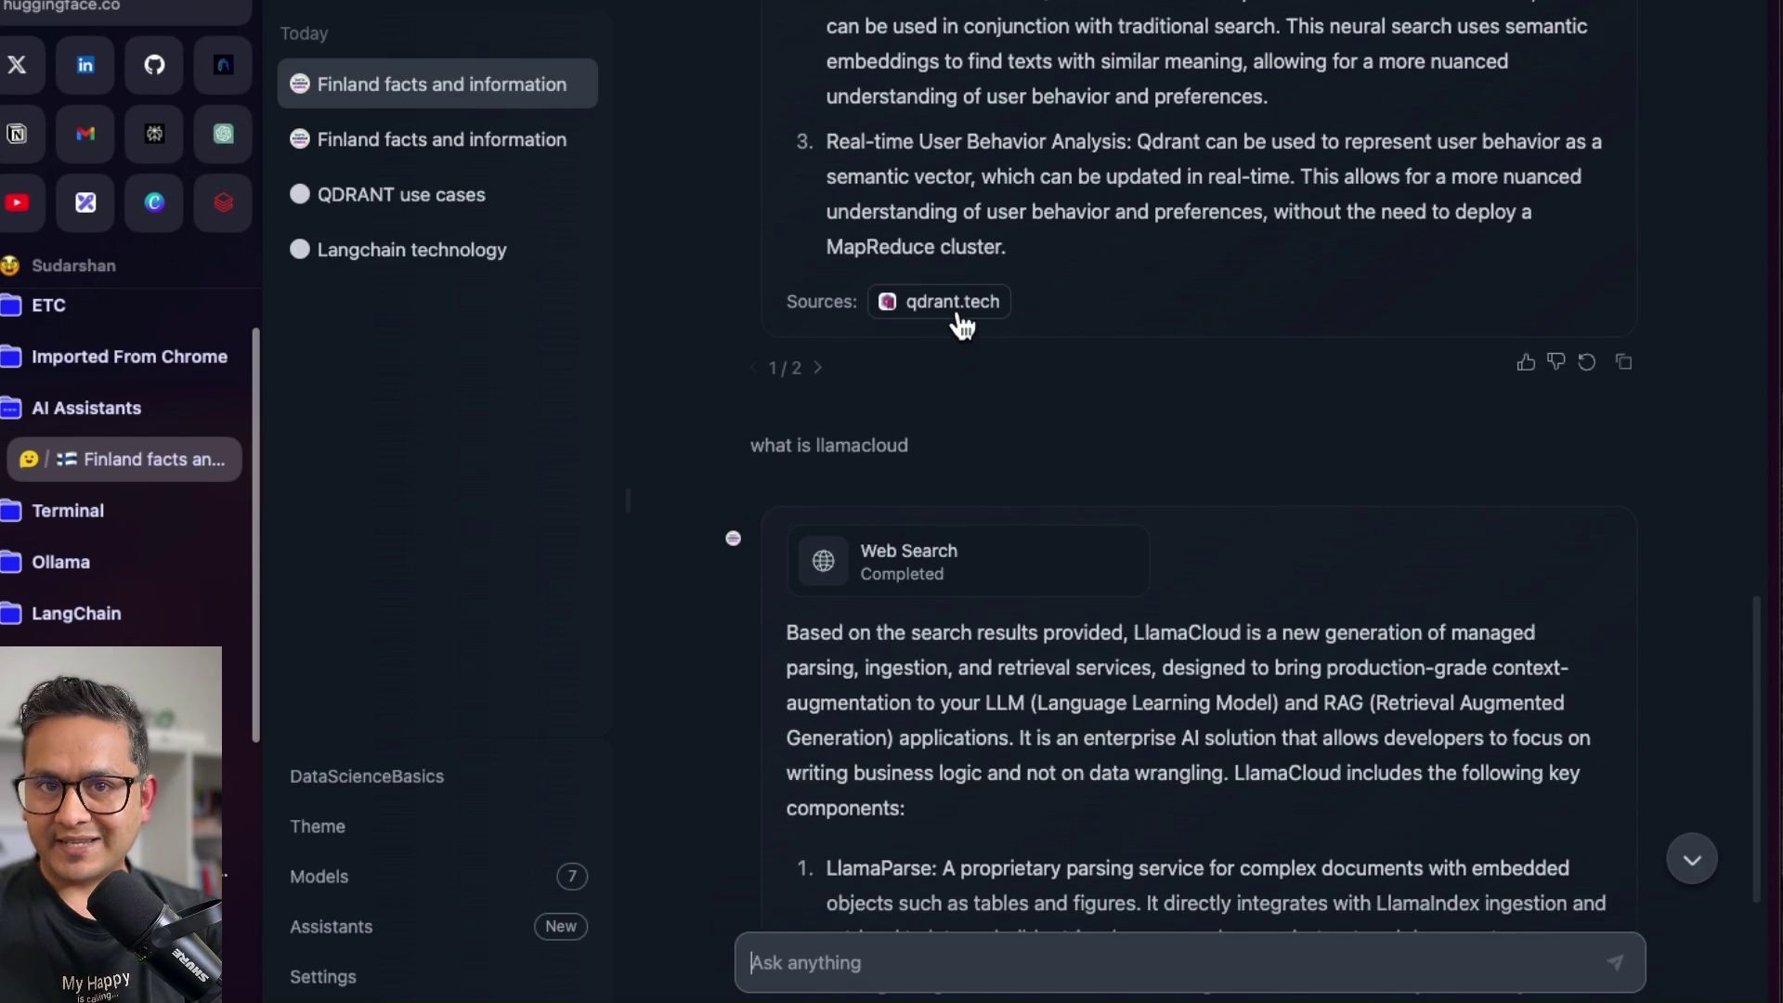
scroll(906, 697, "down", 7)
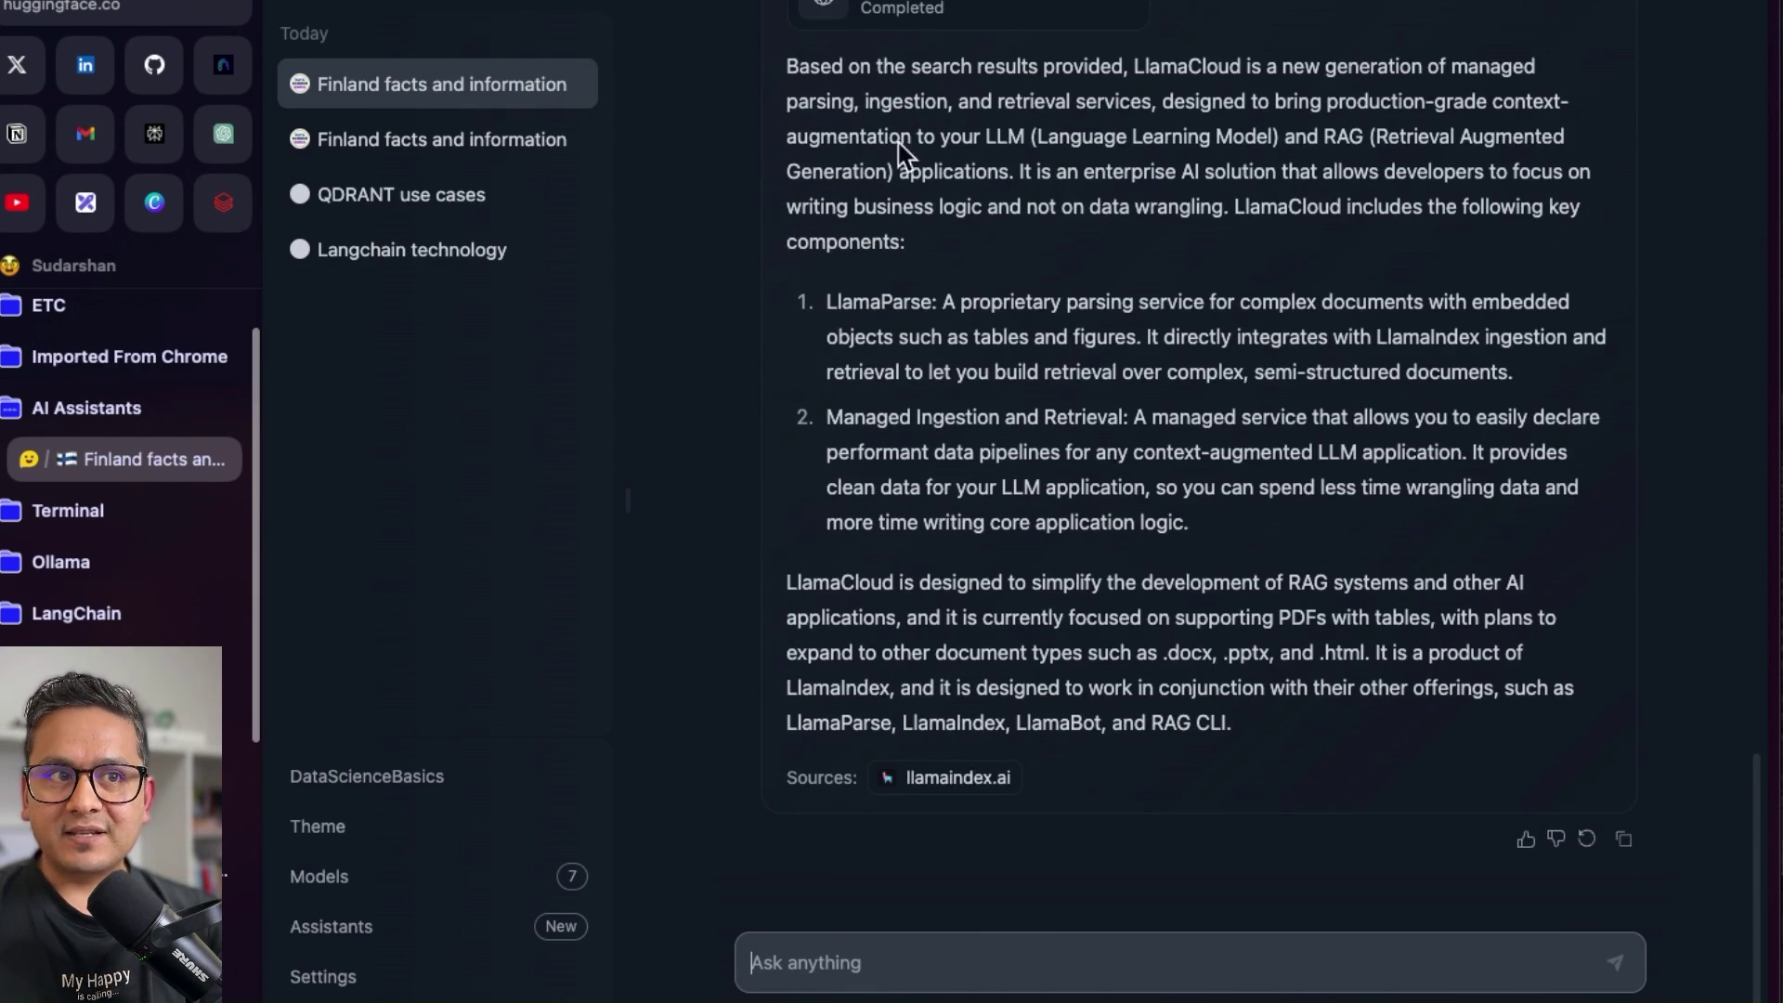
left_click(965, 792)
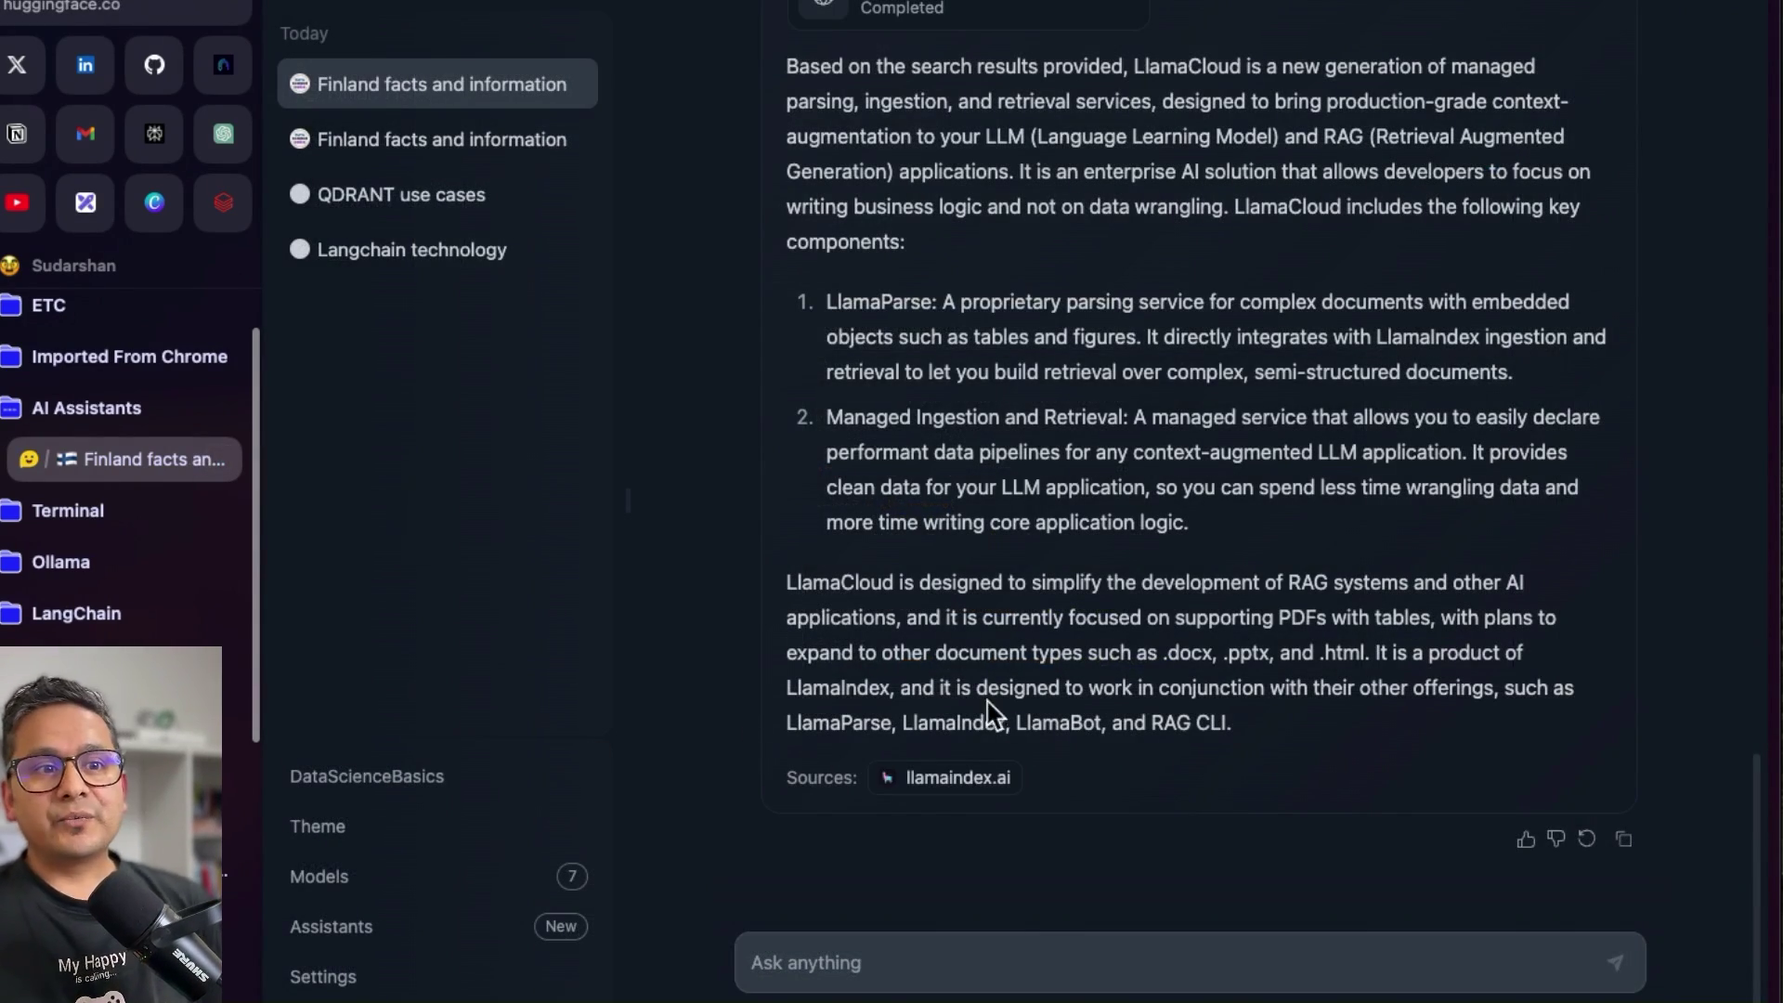
- Open the RAG assistant's settings from the chat, examine its direct URL for sharing, and return to the LlamaCloud answer
scroll(1027, 701, "up", 10)
scroll(1054, 718, "up", 10)
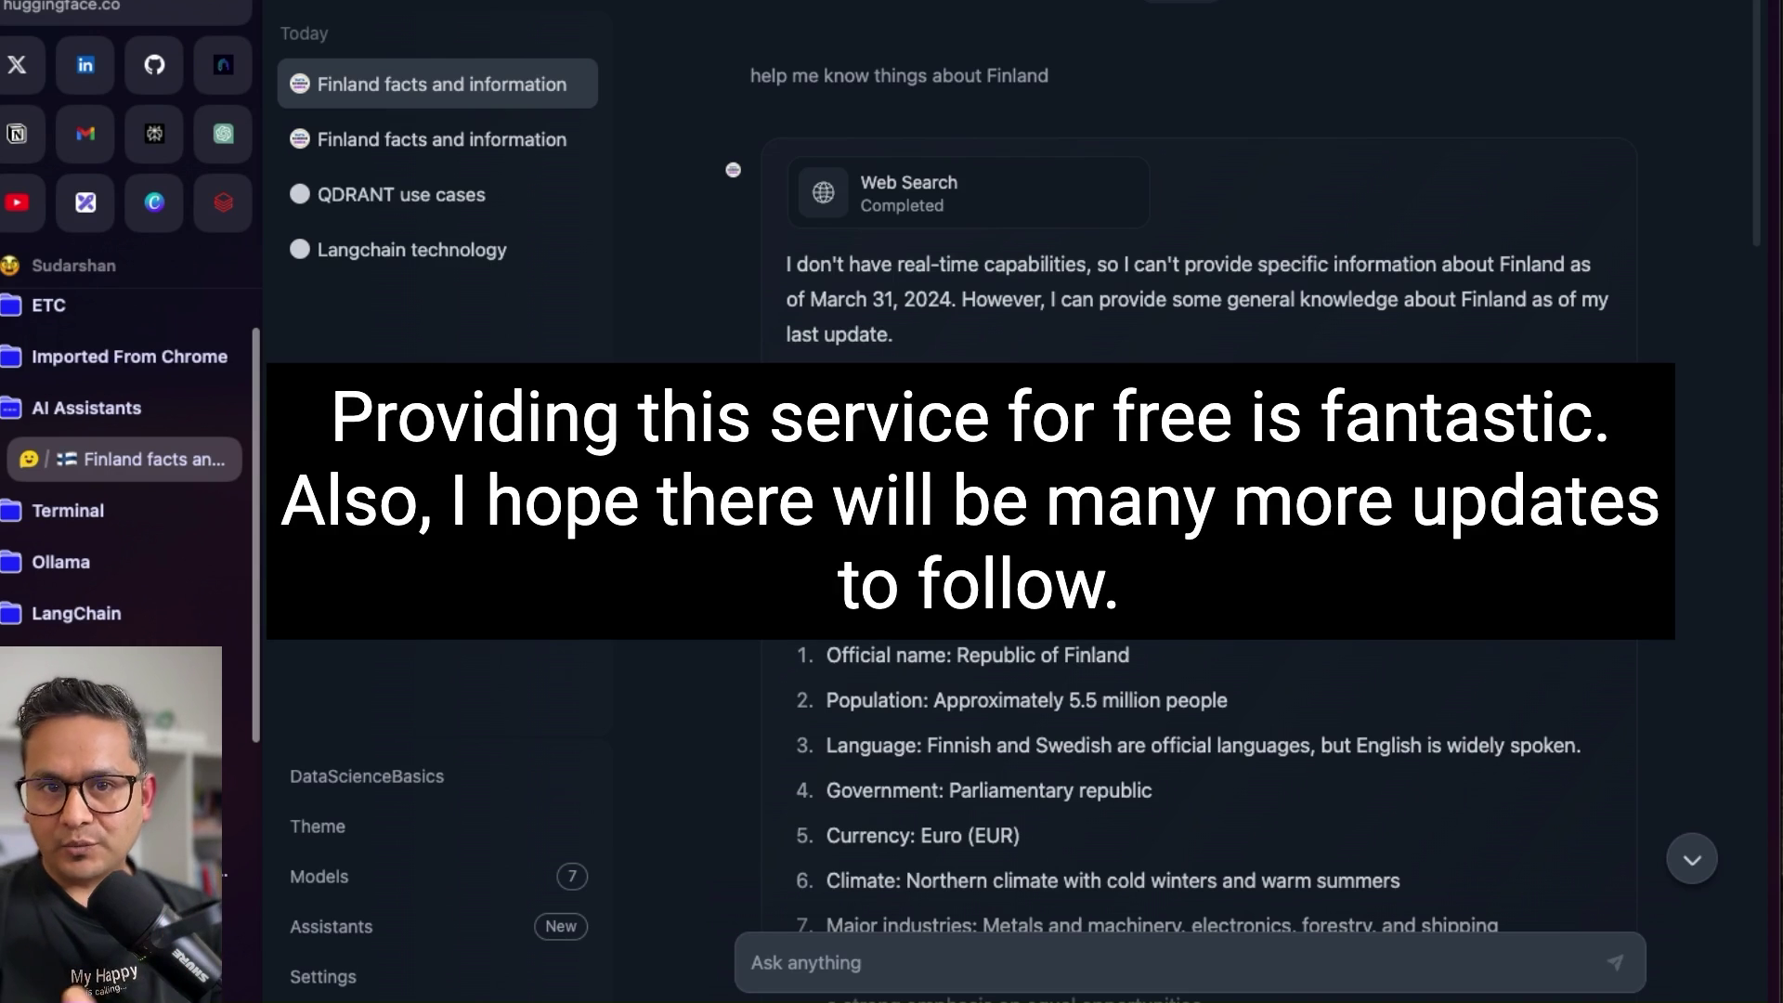
left_click(1197, 16)
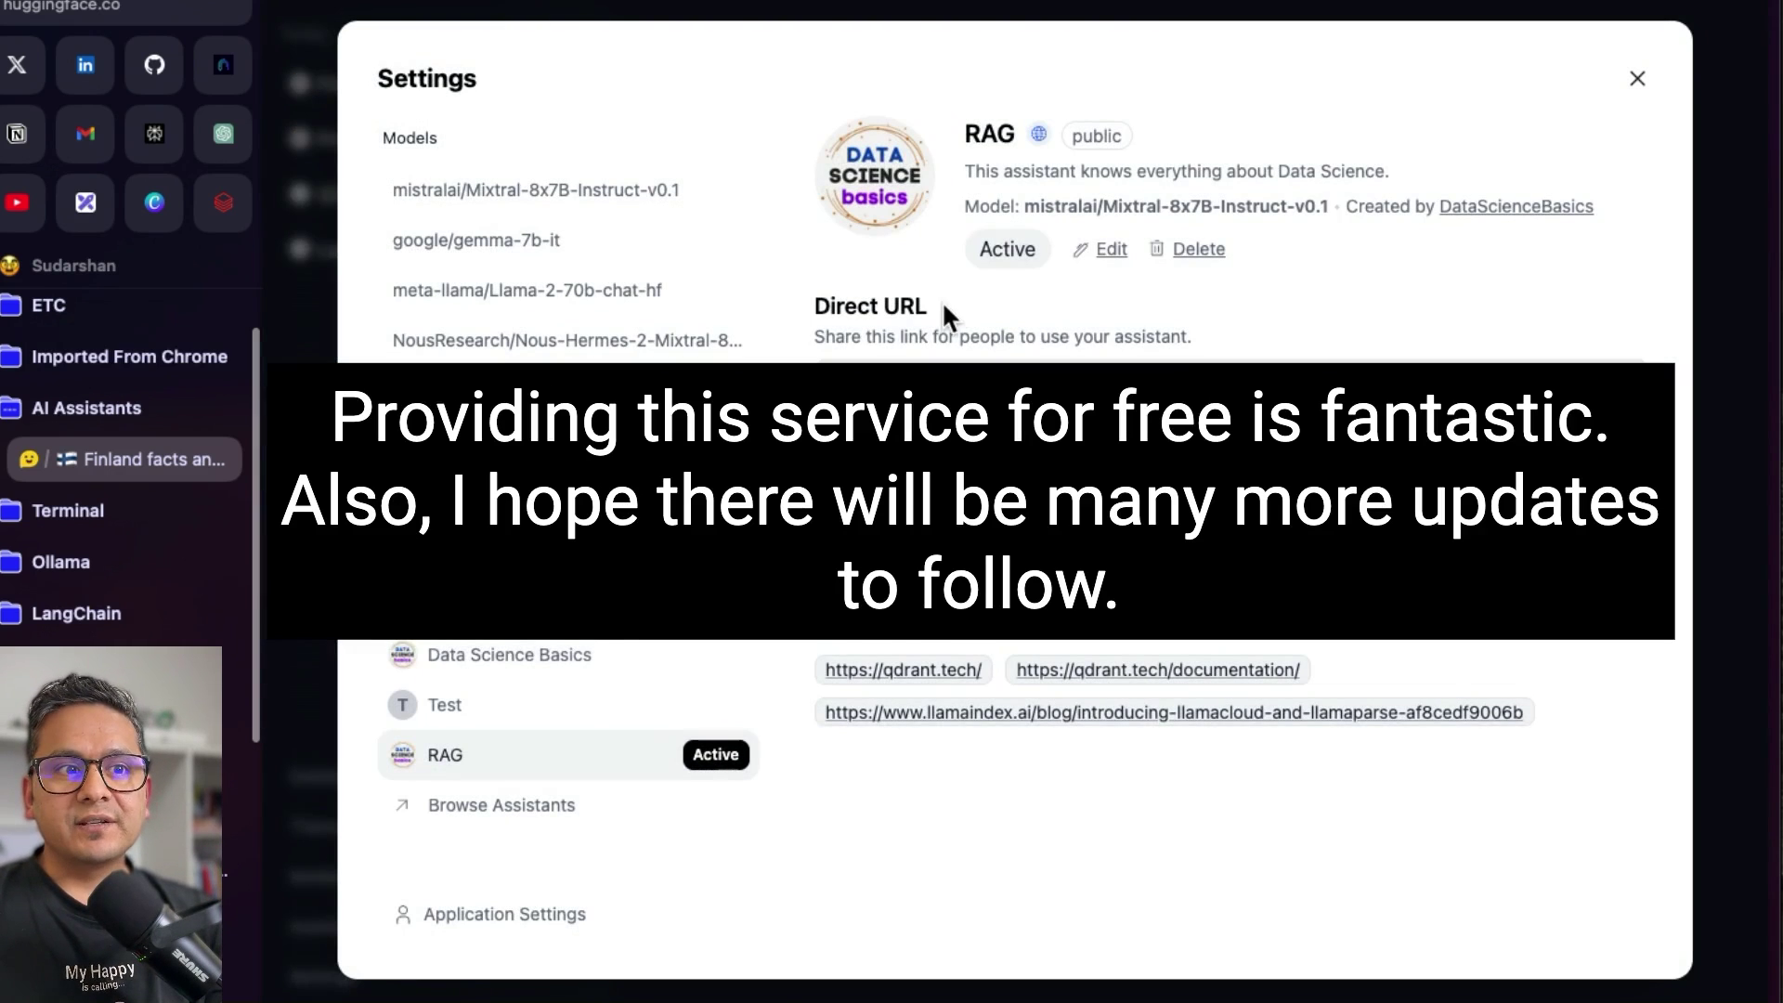
left_click_drag(813, 312, 955, 290)
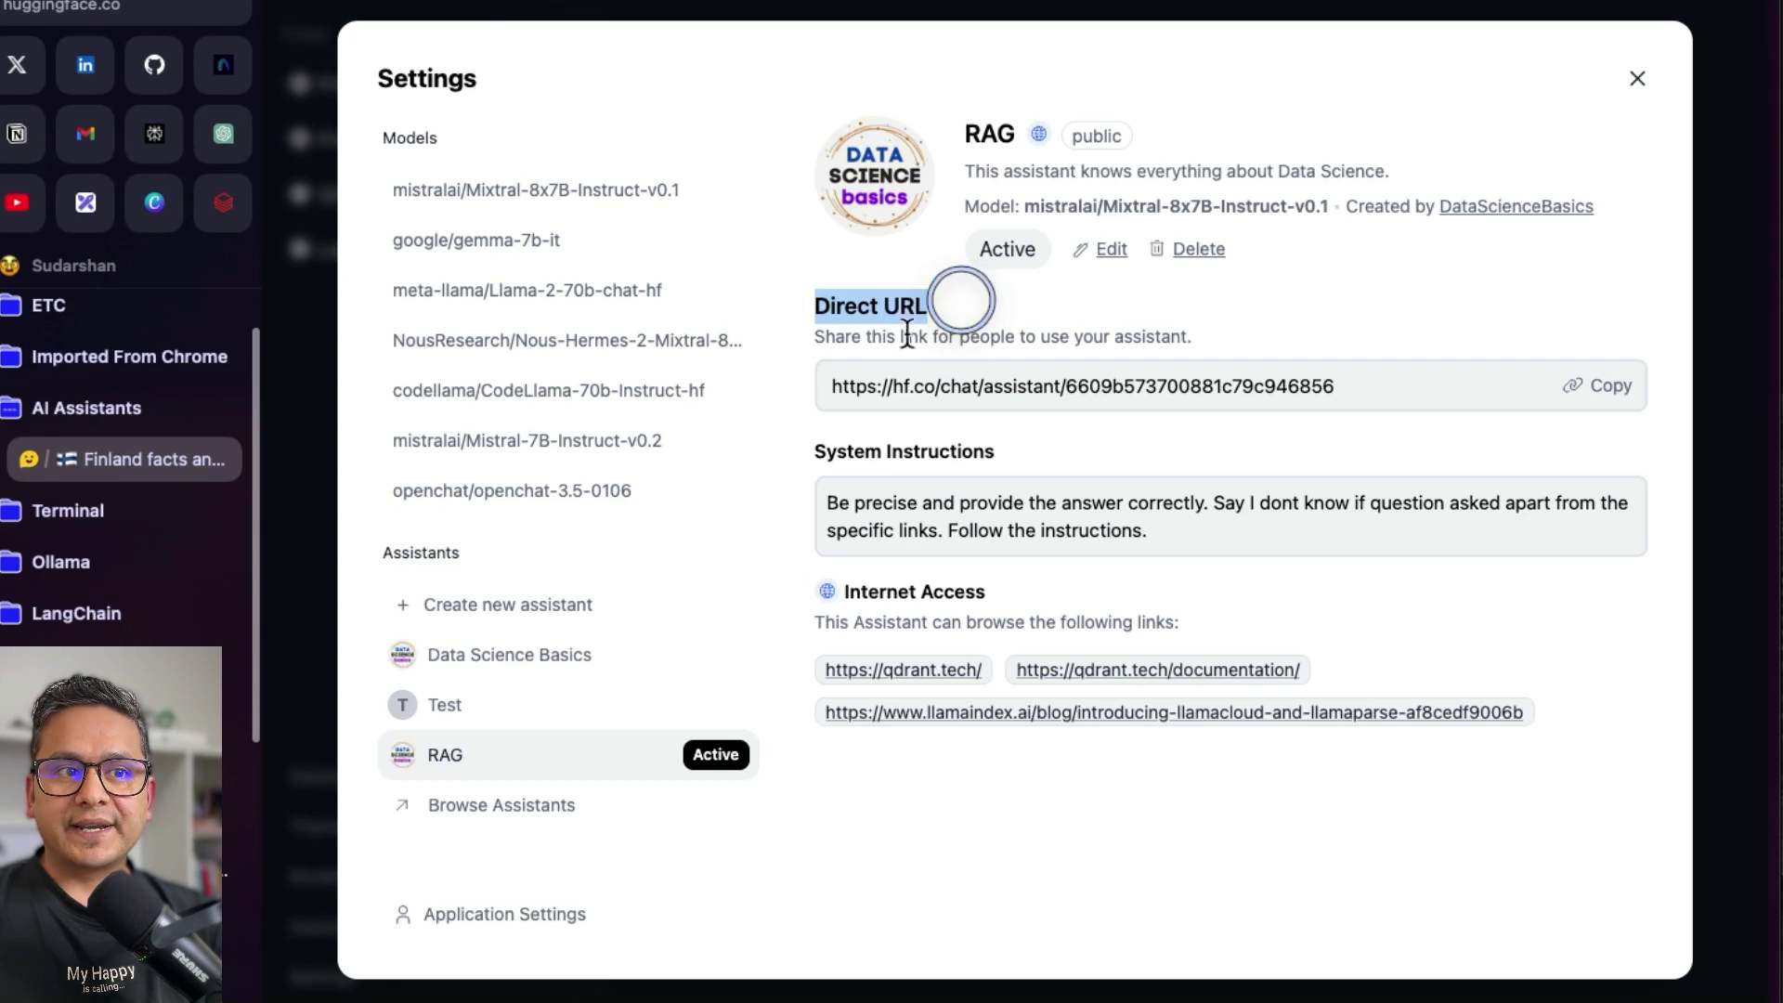
left_click(824, 336)
left_click_drag(824, 336, 1231, 349)
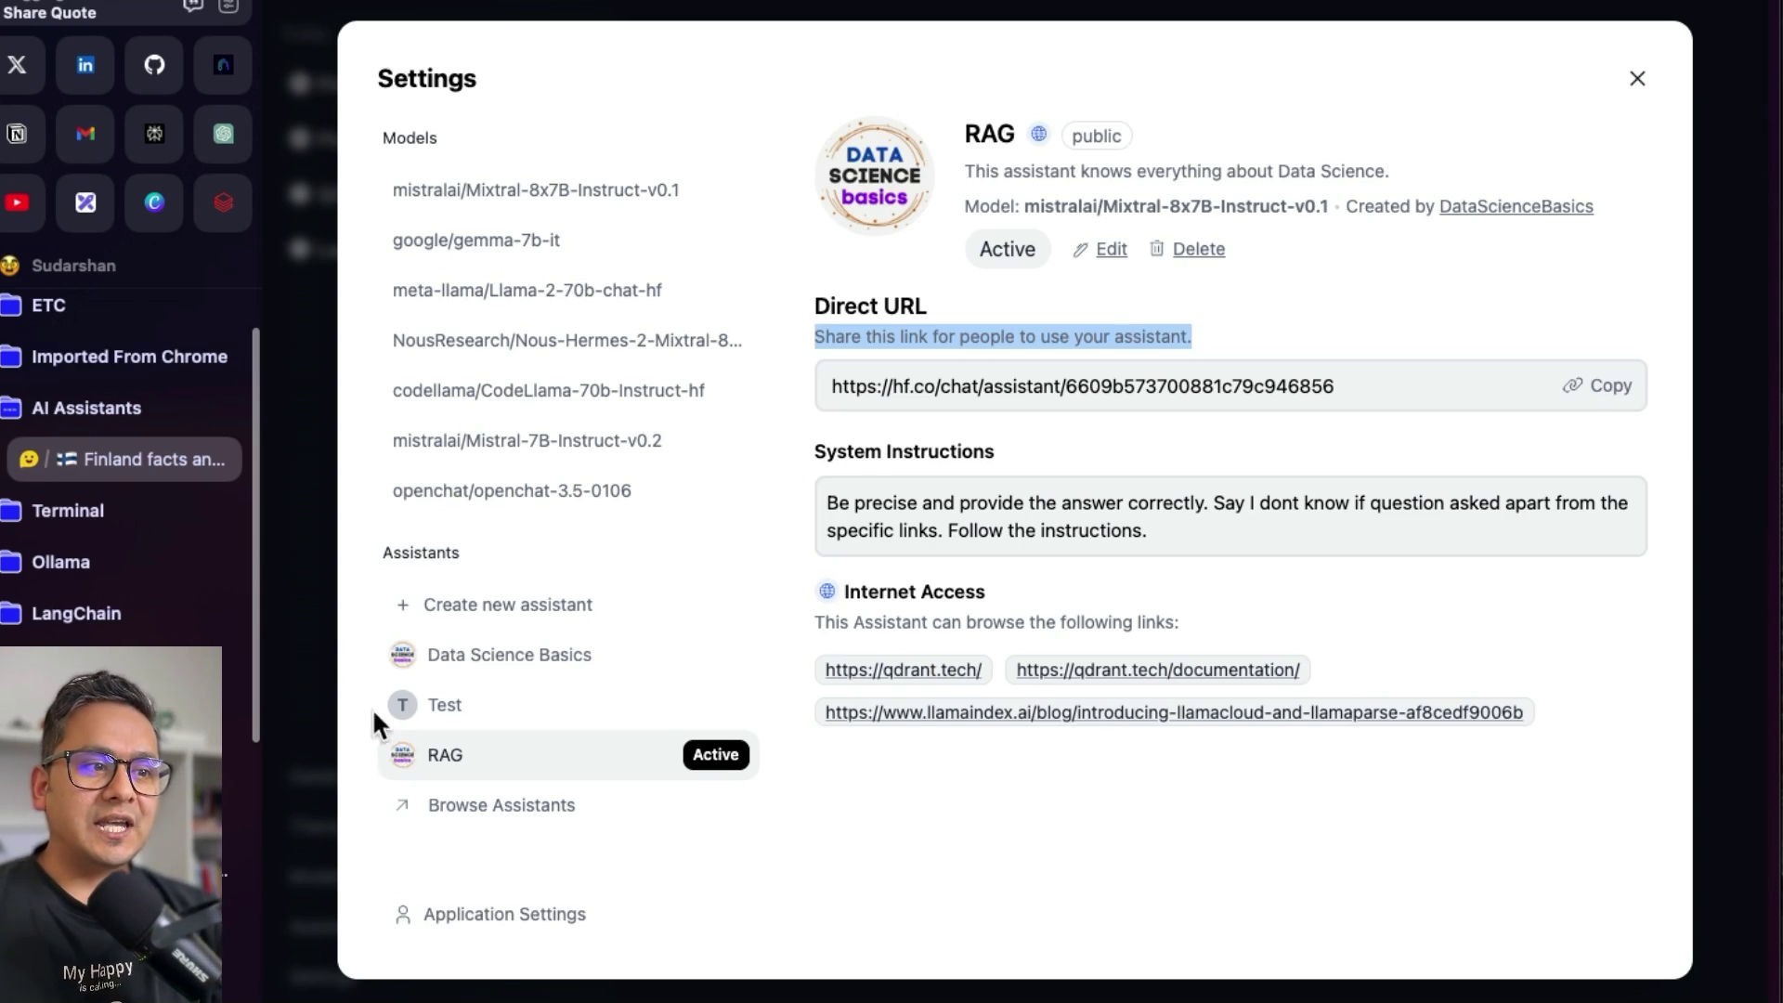
left_click(306, 655)
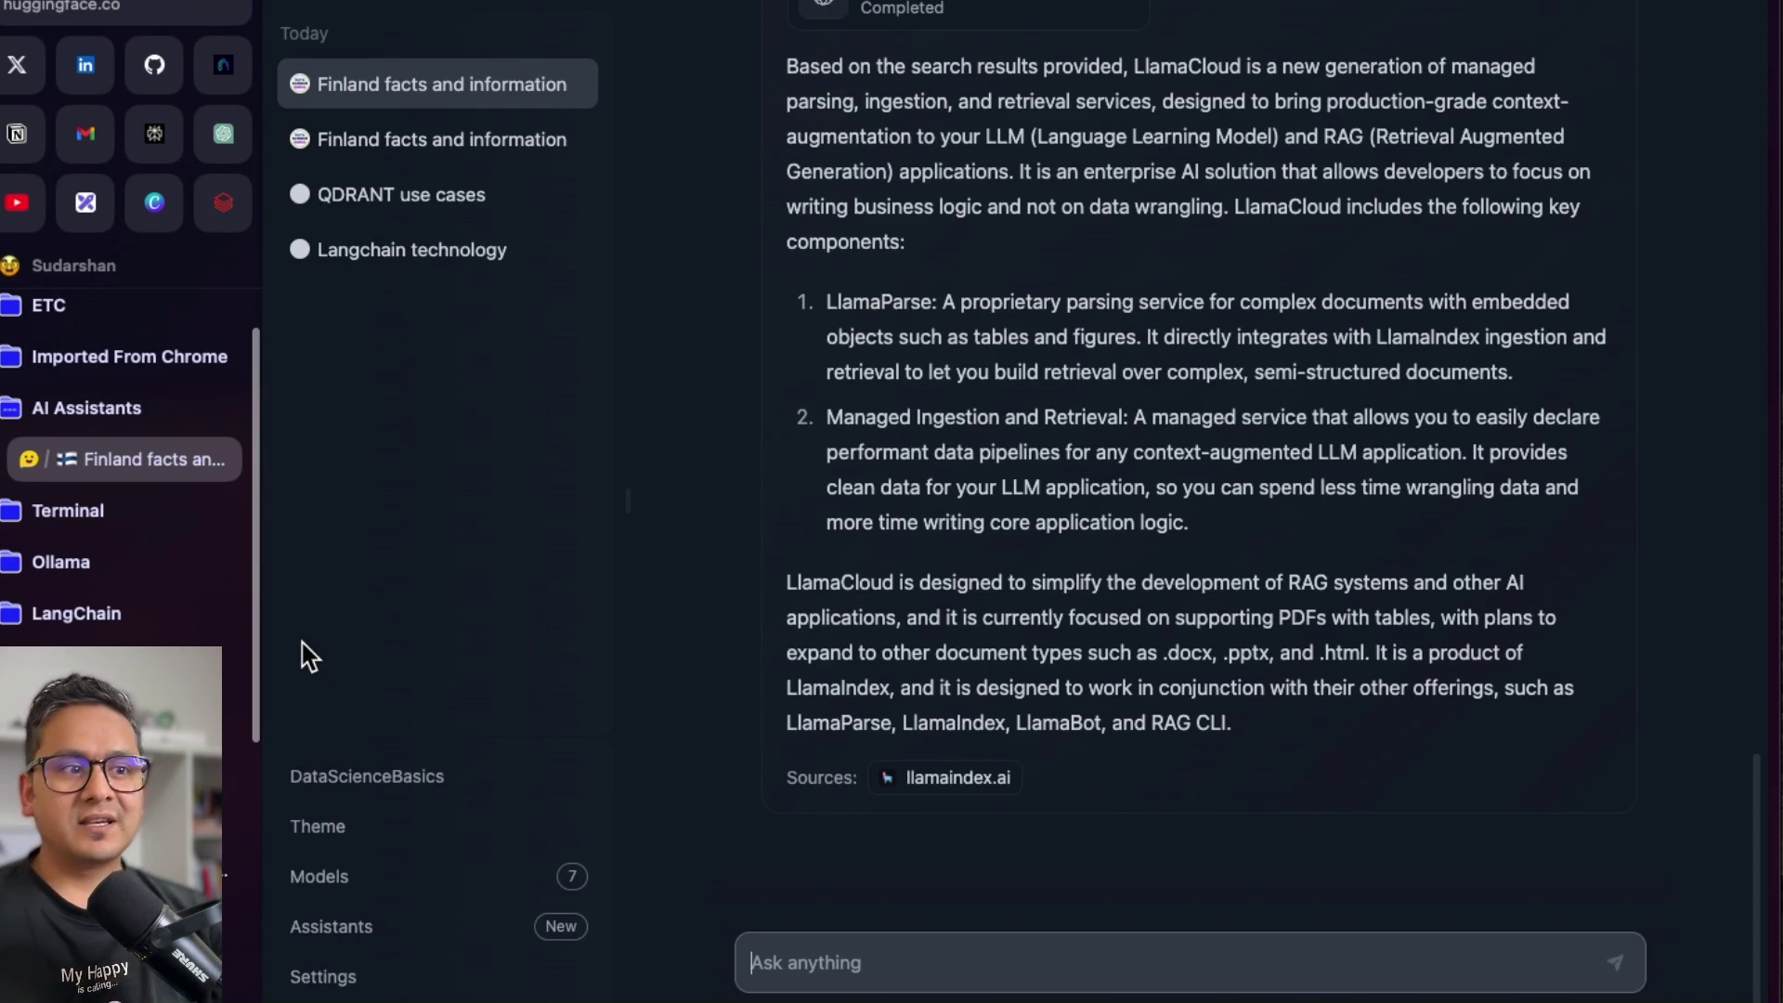
scroll(1289, 545, "up", 5)
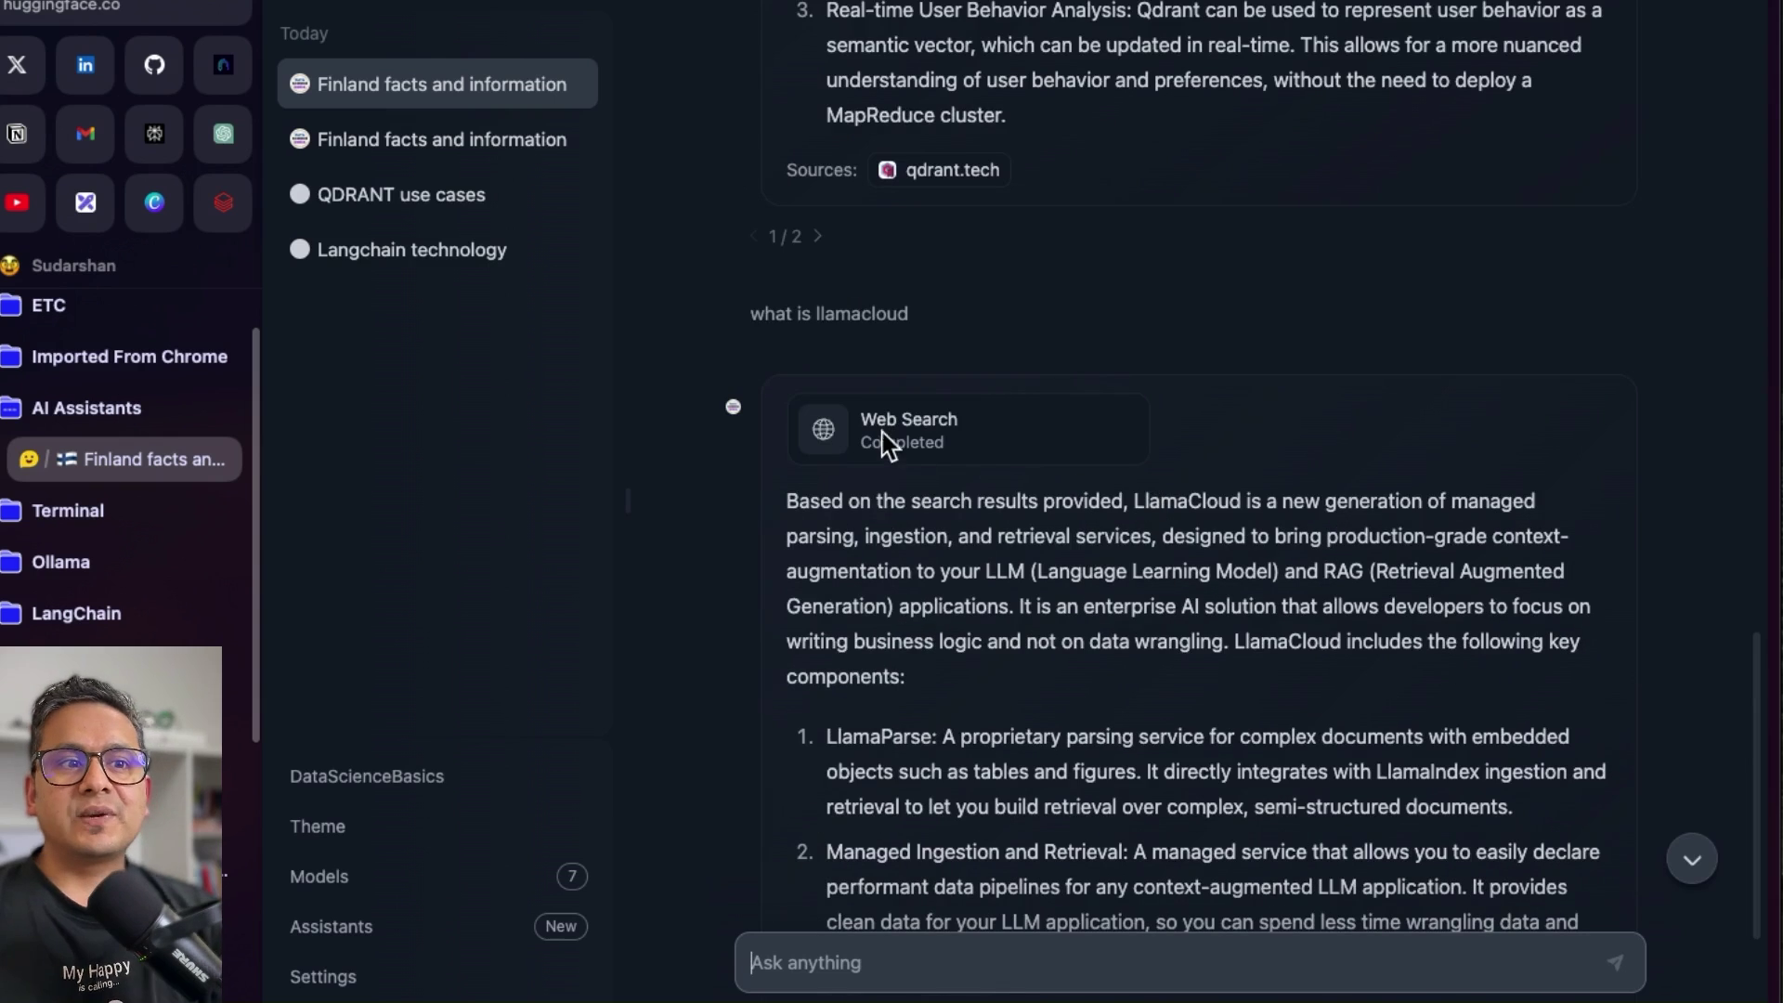